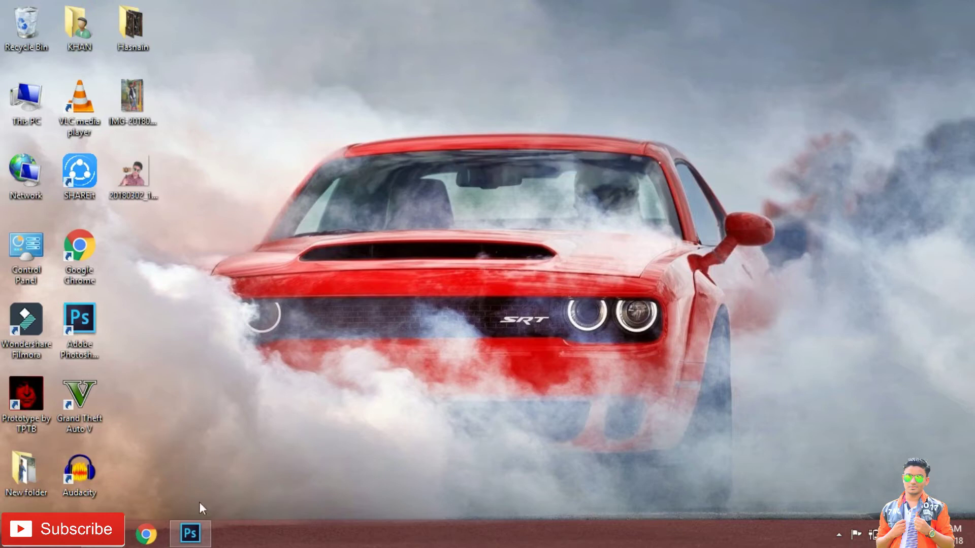
Step: Open IMG-20180301-WA0005.jpg in Photoshop and dock it as a tab
{"action": "left_click", "coordinate": [40, 10]}
{"action": "left_click", "coordinate": [635, 453]}
{"action": "scroll", "coordinate": [320, 142], "scroll_direction": "down", "scroll_amount": 5}
{"action": "double_click", "coordinate": [213, 218]}
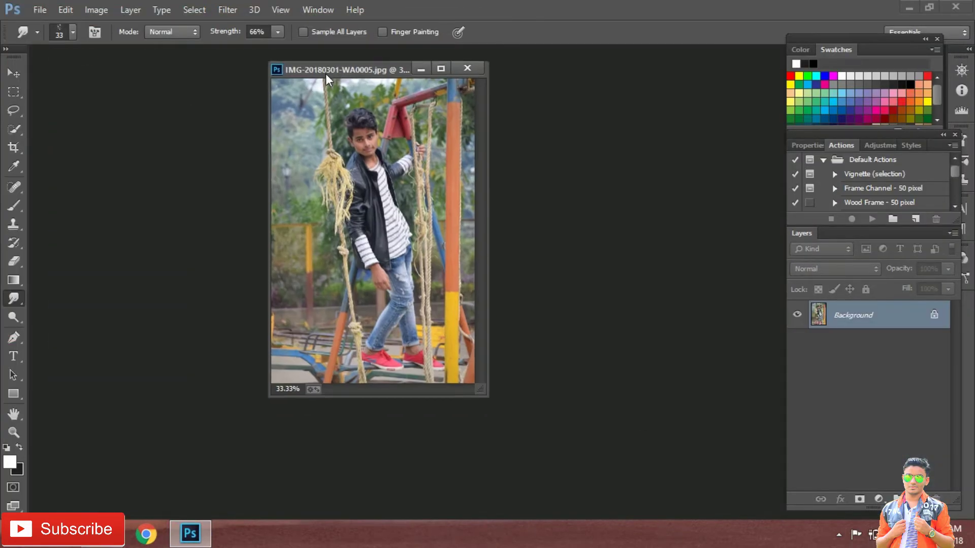
{"action": "left_click_drag", "start_coordinate": [81, 48], "coordinate": [315, 56]}
Step: Duplicate the Background layer as Background copy
{"action": "right_click", "coordinate": [859, 307]}
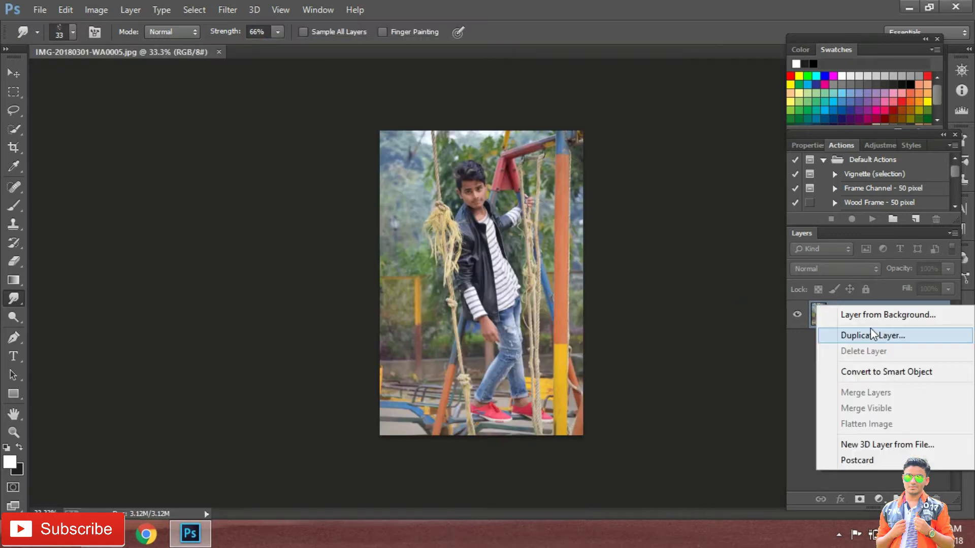
{"action": "left_click", "coordinate": [892, 335]}
{"action": "left_click", "coordinate": [616, 159]}
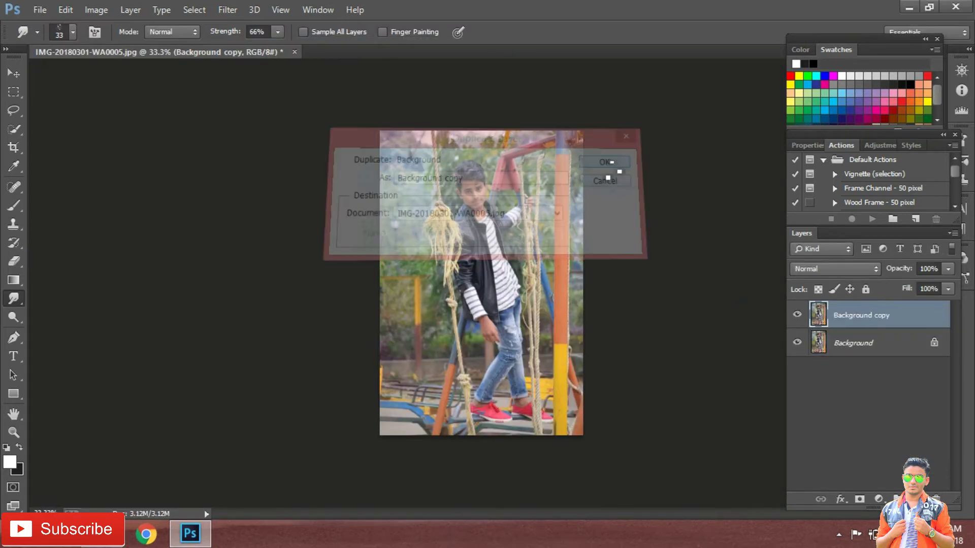
Step: Apply the Camera Raw Filter to the copy with Clarity +100 and Saturation -85
{"action": "left_click", "coordinate": [228, 10]}
{"action": "left_click", "coordinate": [270, 96]}
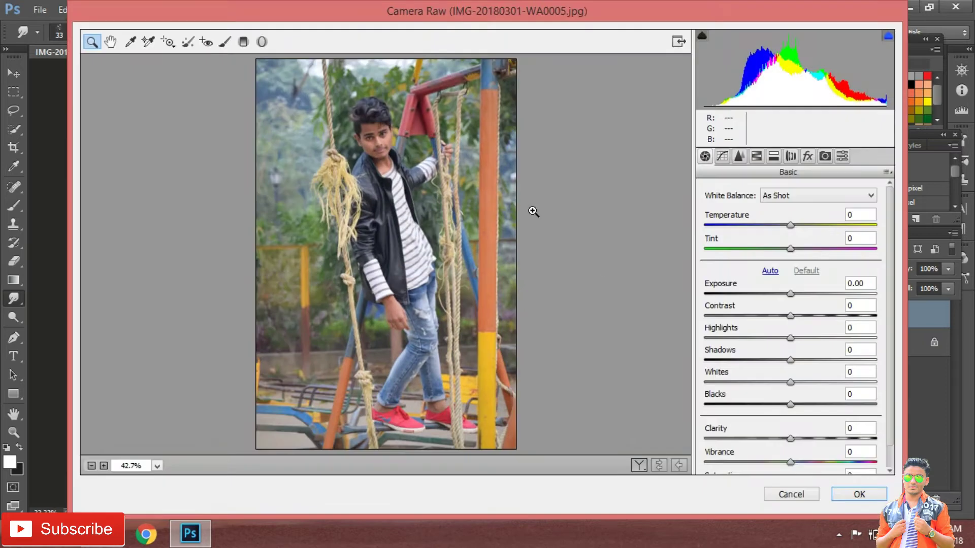
{"action": "scroll", "coordinate": [772, 315], "scroll_direction": "down", "scroll_amount": 1}
{"action": "left_click_drag", "start_coordinate": [790, 415], "coordinate": [876, 415]}
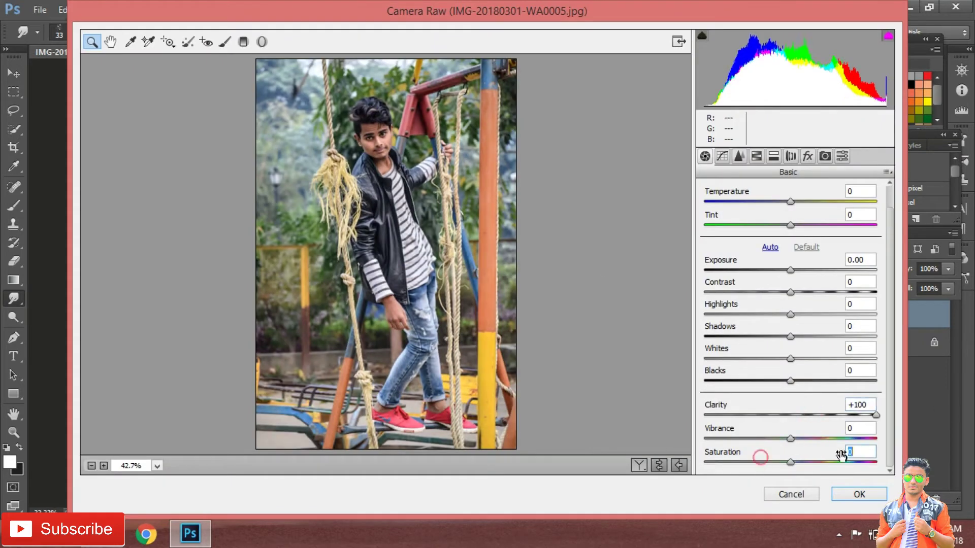
{"action": "left_click_drag", "start_coordinate": [790, 462], "coordinate": [745, 463]}
{"action": "scroll", "coordinate": [857, 451], "scroll_direction": "down", "scroll_amount": 3}
Step: Set Blacks -63, Whites -70 and Shadows -31, then apply the Camera Raw filter
{"action": "left_click", "coordinate": [734, 380]}
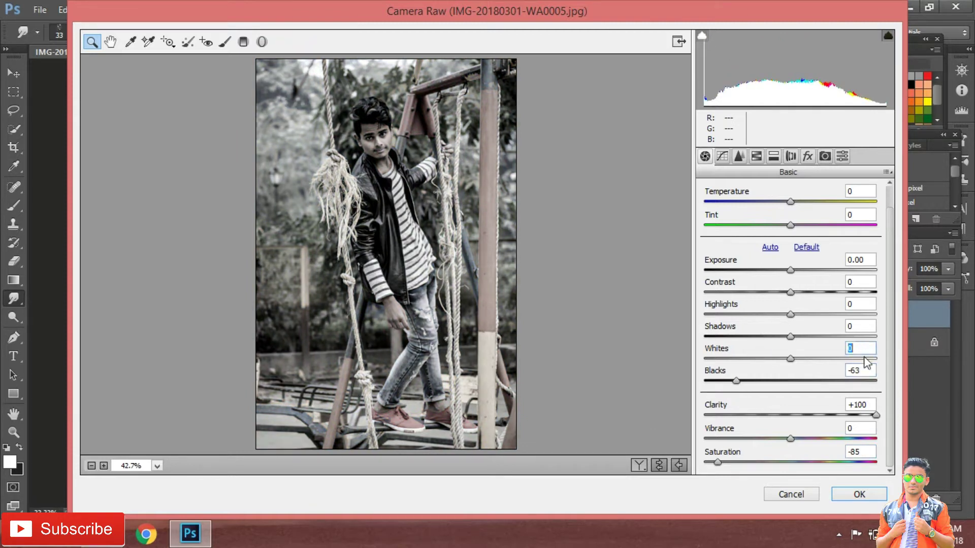
{"action": "type", "text": "-46"}
{"action": "key", "text": "Return"}
{"action": "type", "text": "-70"}
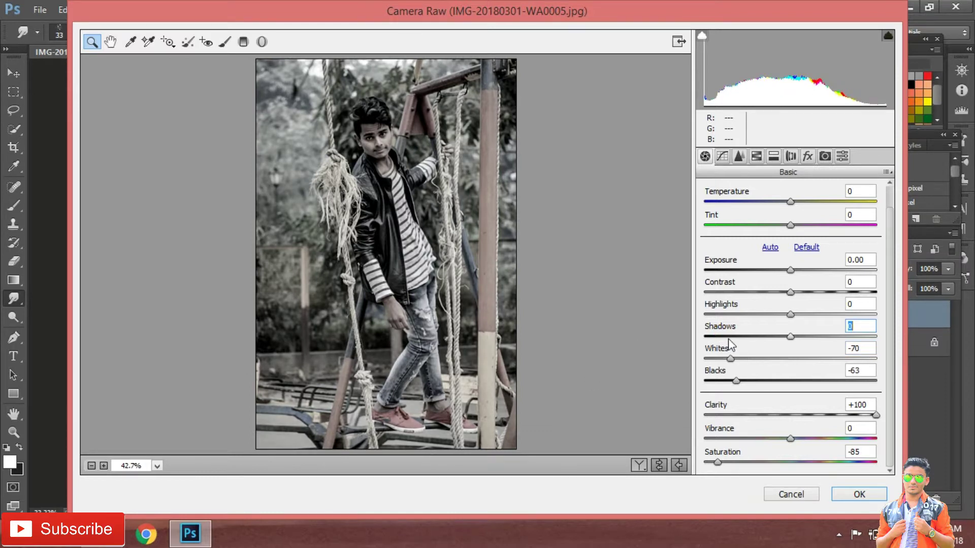
{"action": "type", "text": "-73"}
{"action": "key", "text": "BackSpace"}
{"action": "key", "text": "BackSpace"}
{"action": "key", "text": "BackSpace"}
{"action": "type", "text": "-31"}
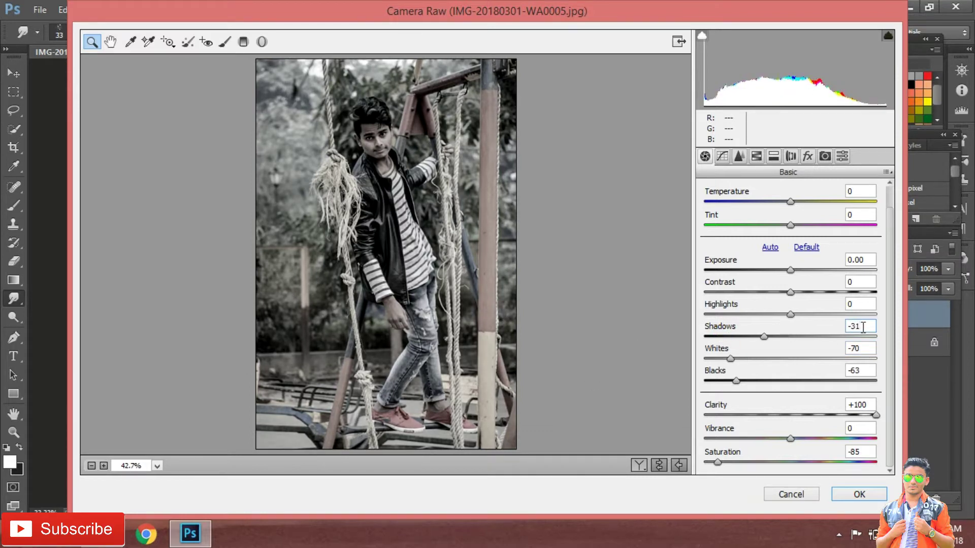
{"action": "left_click", "coordinate": [859, 495]}
{"action": "left_click", "coordinate": [228, 9]}
{"action": "mouse_move", "coordinate": [253, 377]}
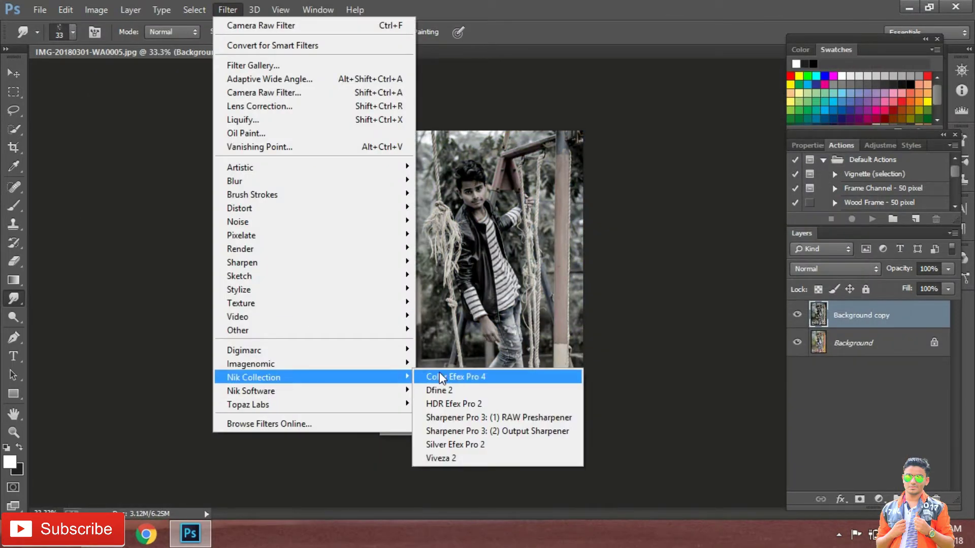
Step: Apply Color Efex Pro 4 Dark Contrasts: Detail Extractor 55%, Brightness/Contrast -45%, Saturation 9%
{"action": "left_click", "coordinate": [439, 377]}
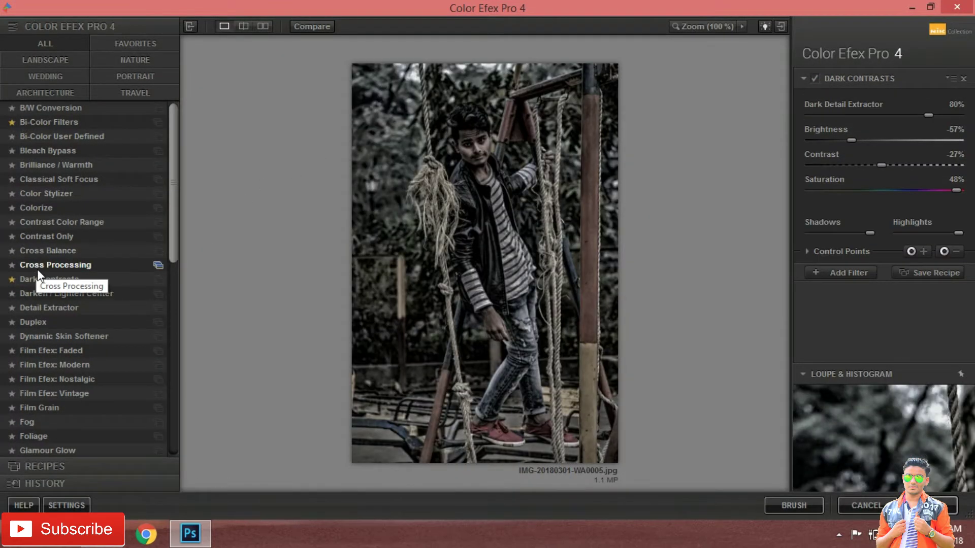
{"action": "left_click", "coordinate": [43, 279]}
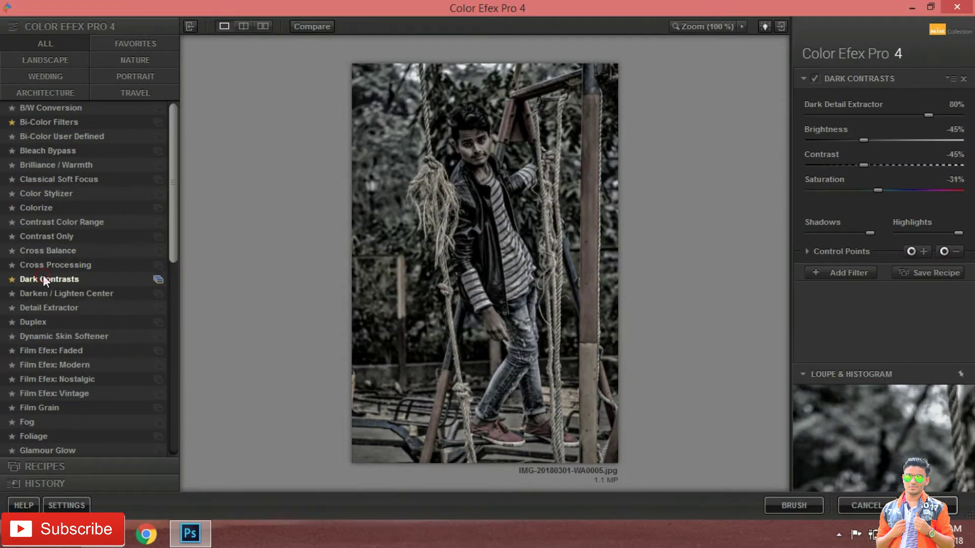
{"action": "left_click_drag", "start_coordinate": [910, 117], "coordinate": [902, 114]}
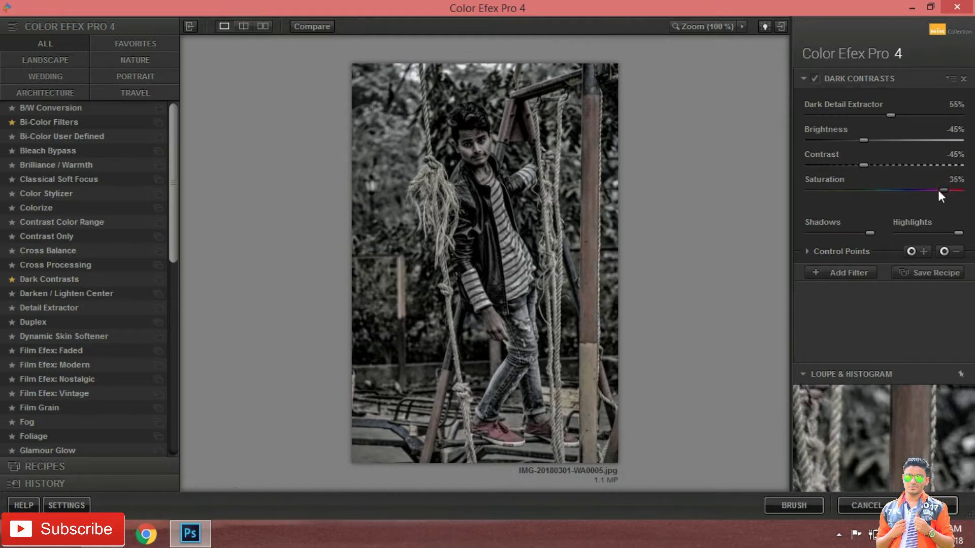
{"action": "left_click_drag", "start_coordinate": [916, 190], "coordinate": [918, 191]}
{"action": "left_click", "coordinate": [946, 232]}
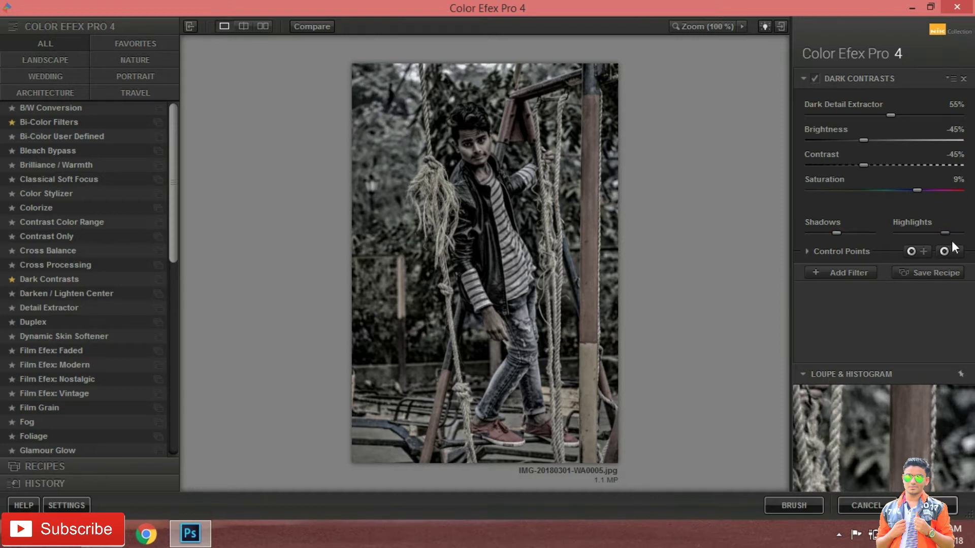
{"action": "left_click", "coordinate": [848, 271]}
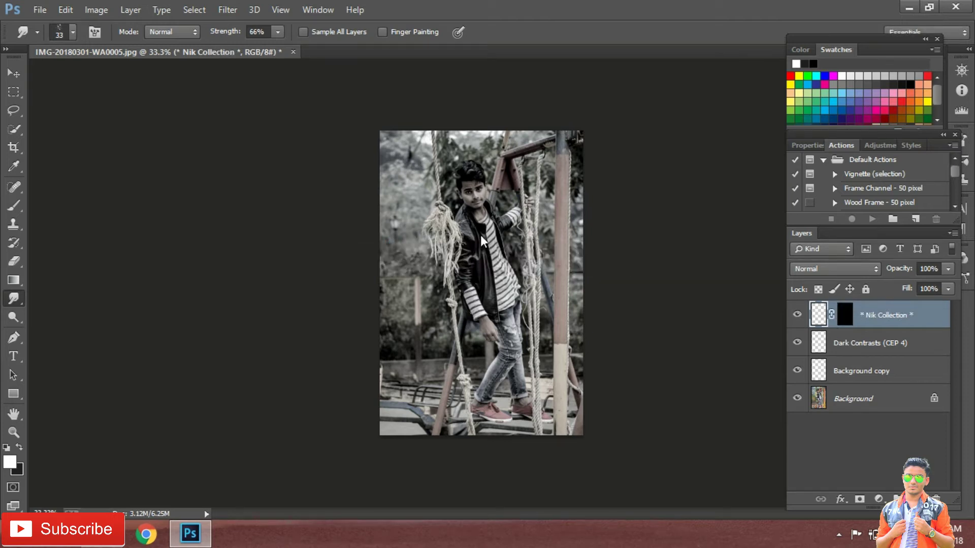
Step: Merge the two Dark Contrasts layers down into Background copy
{"action": "scroll", "coordinate": [561, 163], "scroll_direction": "up", "scroll_amount": 3}
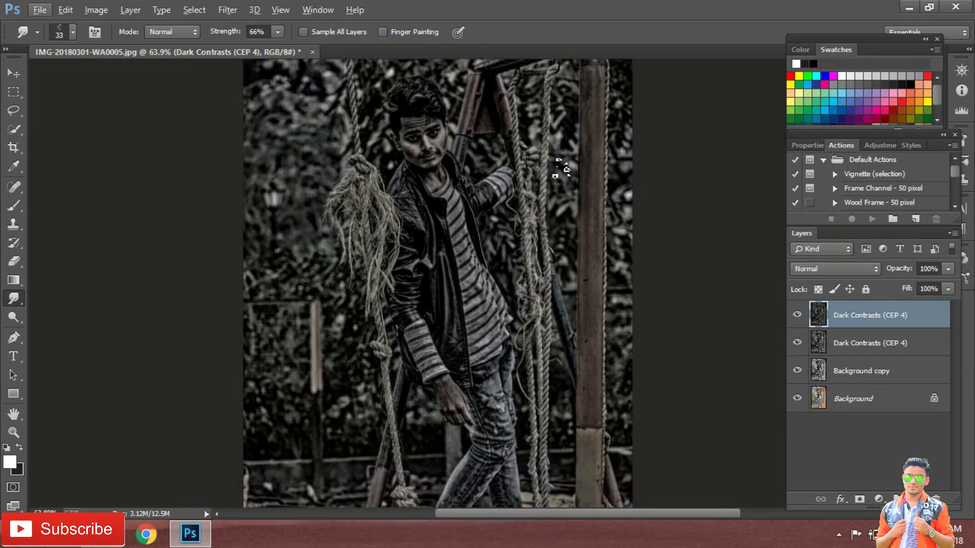
{"action": "scroll", "coordinate": [537, 147], "scroll_direction": "down", "scroll_amount": 3}
{"action": "right_click", "coordinate": [888, 330]}
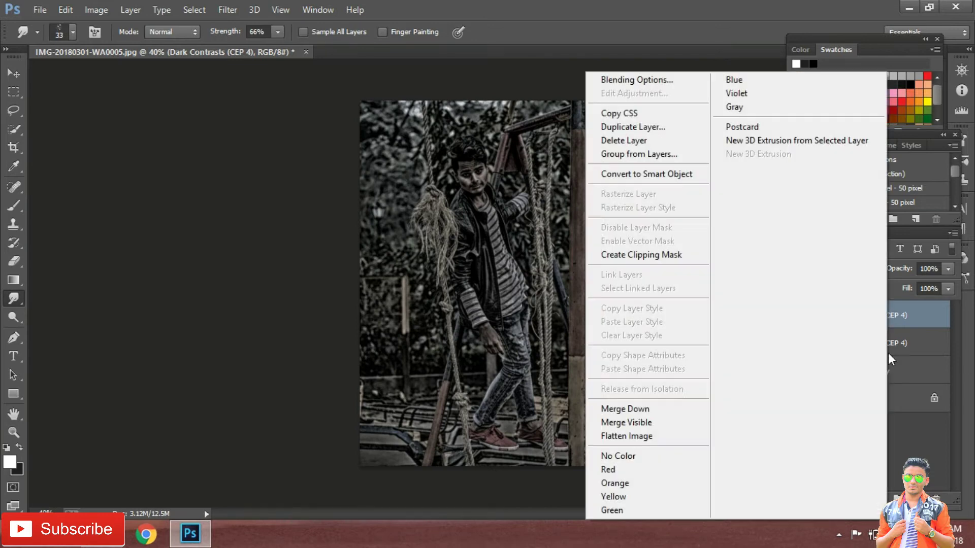
{"action": "left_click", "coordinate": [681, 408]}
{"action": "right_click", "coordinate": [873, 321]}
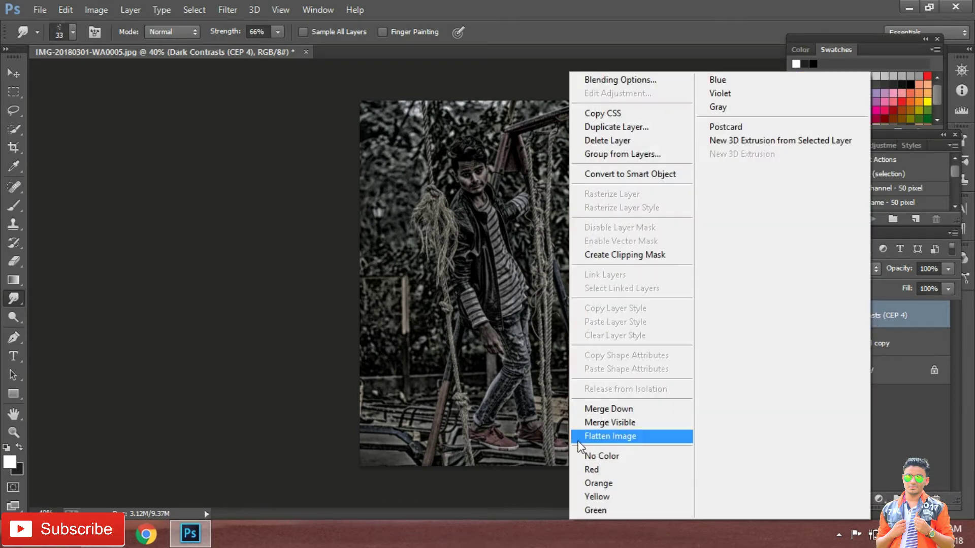
{"action": "left_click", "coordinate": [603, 410]}
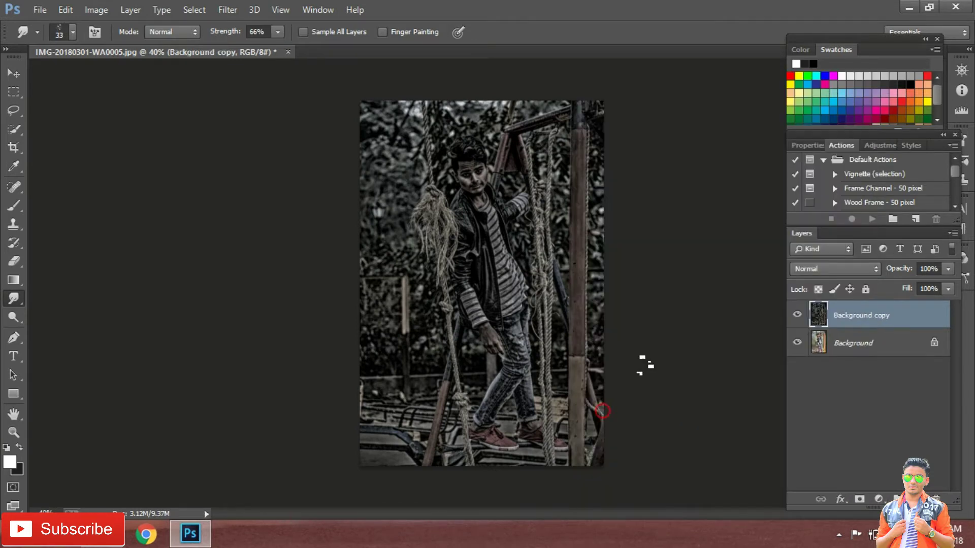
Step: Duplicate Background as Background copy 2 and make Background copy the active layer again
{"action": "right_click", "coordinate": [875, 345]}
{"action": "left_click", "coordinate": [853, 370]}
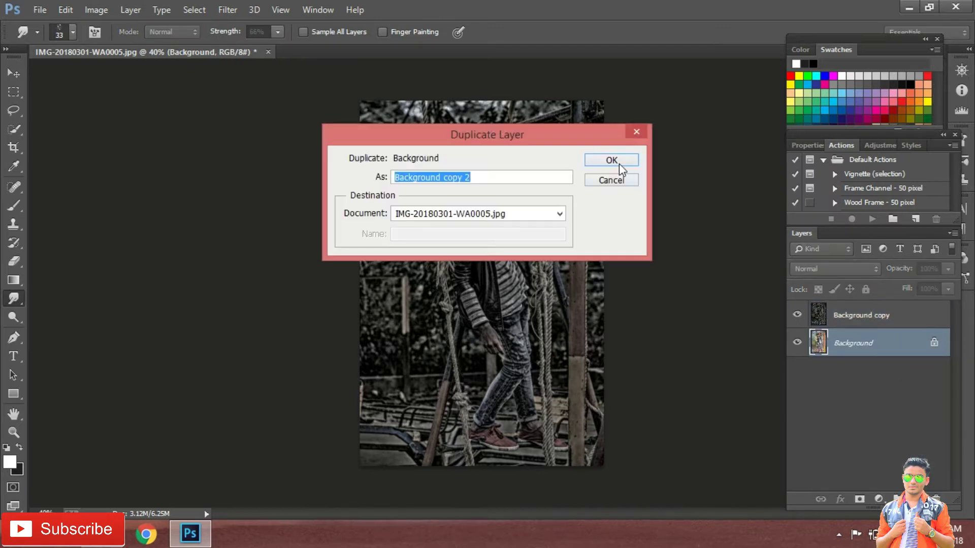
{"action": "left_click", "coordinate": [616, 166]}
{"action": "left_click", "coordinate": [858, 315]}
{"action": "scroll", "coordinate": [289, 107], "scroll_direction": "up", "scroll_amount": 3}
{"action": "scroll", "coordinate": [286, 108], "scroll_direction": "up", "scroll_amount": 3}
{"action": "left_click", "coordinate": [14, 111]}
{"action": "left_click", "coordinate": [14, 129]}
{"action": "scroll", "coordinate": [344, 255], "scroll_direction": "up", "scroll_amount": 3}
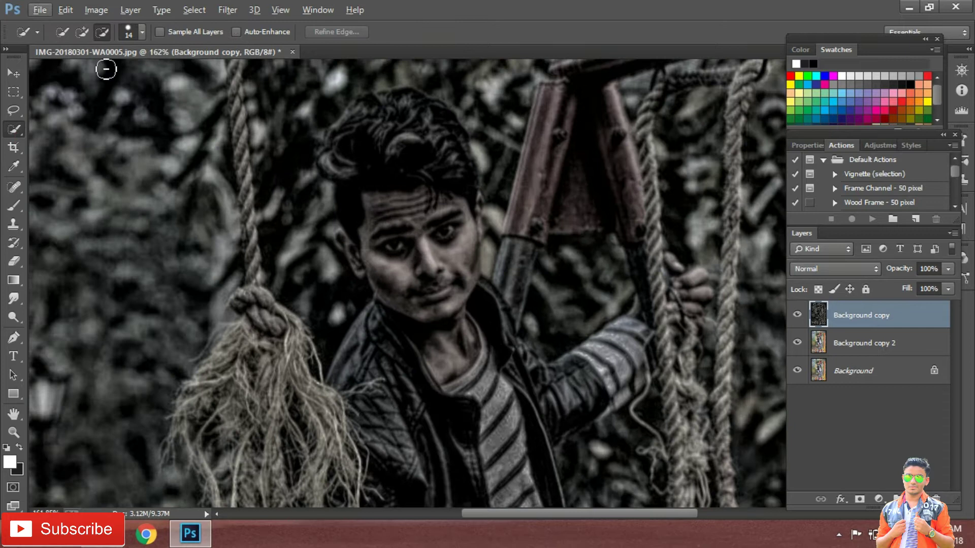
Step: Quick-select the boy's forehead, face and left ear with a 9 px brush
{"action": "left_click", "coordinate": [128, 35]}
{"action": "left_click_drag", "start_coordinate": [81, 73], "coordinate": [71, 74]}
{"action": "scroll", "coordinate": [410, 206], "scroll_direction": "up", "scroll_amount": 3}
{"action": "left_click_drag", "start_coordinate": [413, 251], "coordinate": [462, 205]}
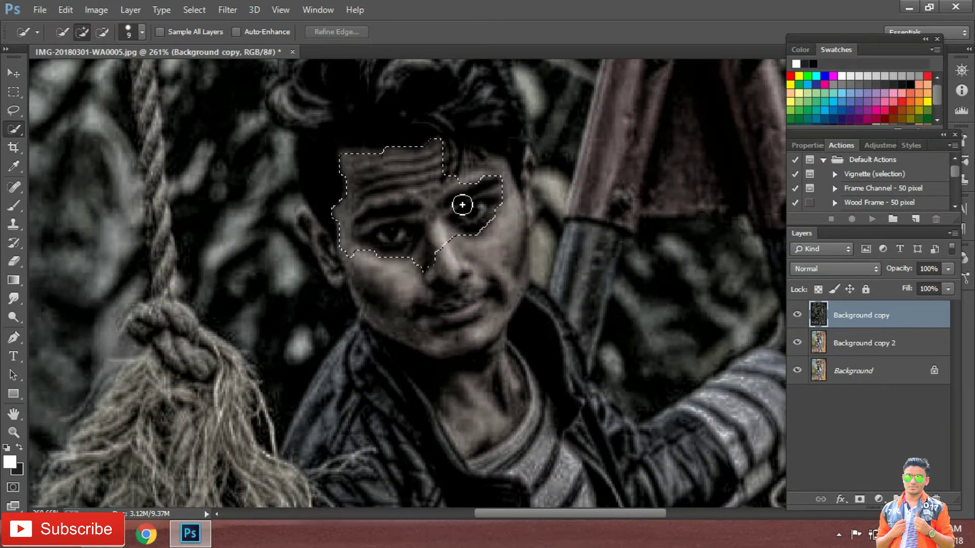
{"action": "left_click_drag", "start_coordinate": [412, 320], "coordinate": [490, 388]}
{"action": "scroll", "coordinate": [584, 251], "scroll_direction": "up", "scroll_amount": 1}
{"action": "scroll", "coordinate": [531, 240], "scroll_direction": "up", "scroll_amount": 1}
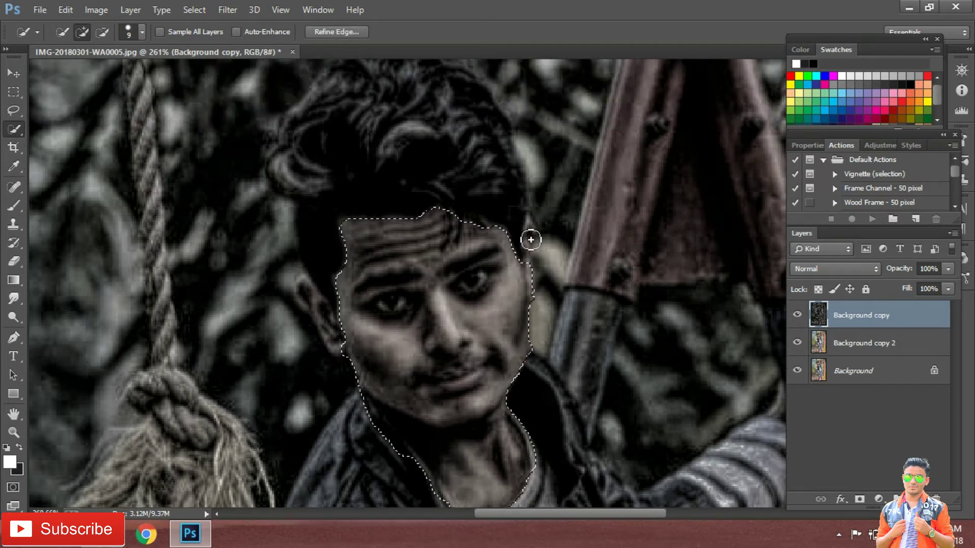
{"action": "scroll", "coordinate": [206, 200], "scroll_direction": "up", "scroll_amount": 1}
{"action": "mouse_move", "coordinate": [327, 348]}
{"action": "left_mouse_down"}
{"action": "mouse_move", "coordinate": [341, 326]}
{"action": "mouse_move", "coordinate": [311, 290]}
{"action": "mouse_move", "coordinate": [358, 256]}
{"action": "left_mouse_up"}
Step: Trim the selection edge beside the ear using subtract mode with a 1 px brush
{"action": "left_click", "coordinate": [102, 32]}
{"action": "scroll", "coordinate": [358, 256], "scroll_direction": "down", "scroll_amount": 2}
{"action": "scroll", "coordinate": [511, 200], "scroll_direction": "up", "scroll_amount": 1}
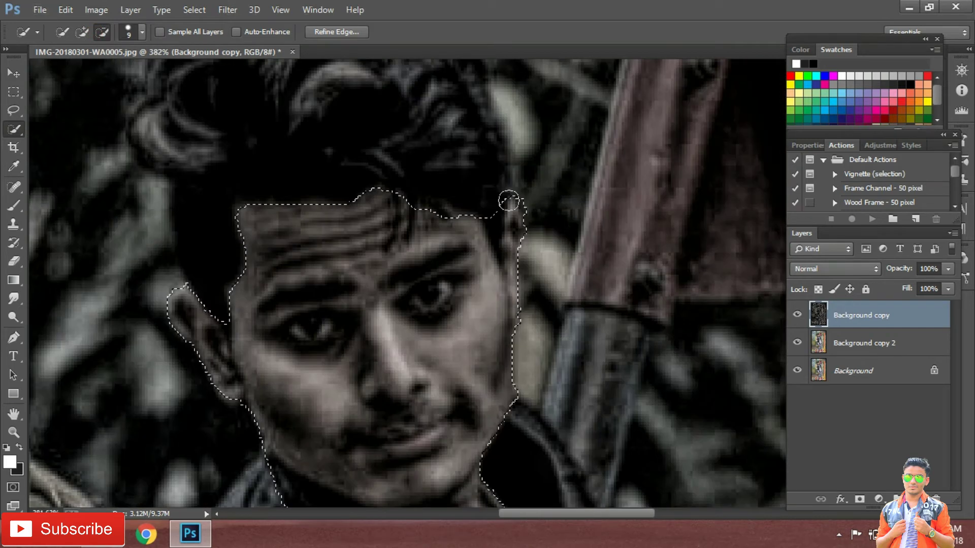
{"action": "left_click", "coordinate": [128, 32]}
{"action": "left_click_drag", "start_coordinate": [69, 74], "coordinate": [63, 74]}
{"action": "key", "text": "Return"}
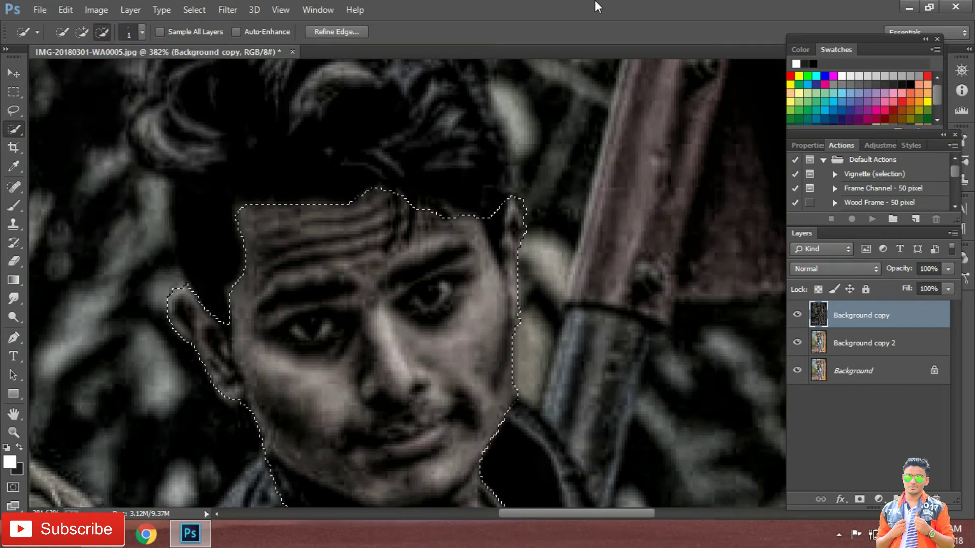
{"action": "scroll", "coordinate": [500, 274], "scroll_direction": "up", "scroll_amount": 2}
{"action": "left_click_drag", "start_coordinate": [504, 280], "coordinate": [510, 295]}
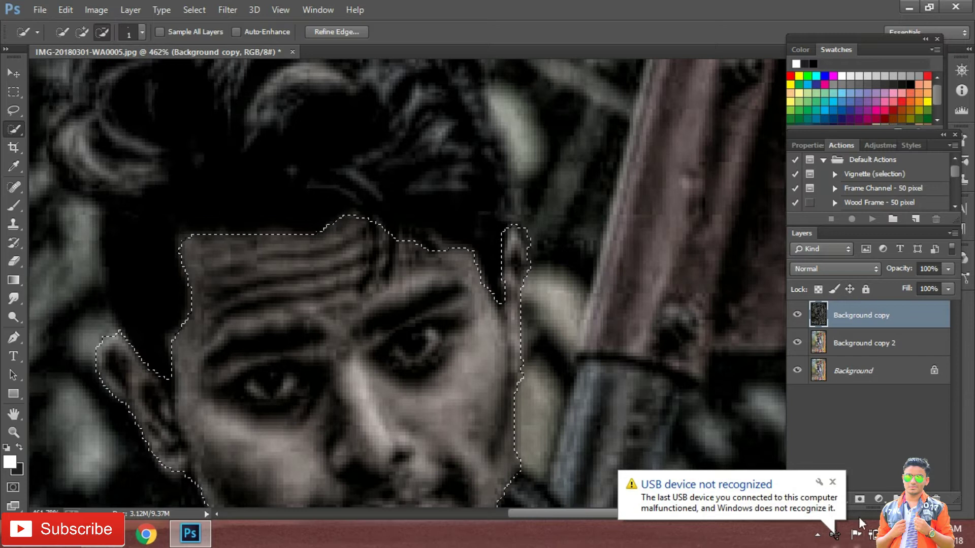
Step: Restore the accidentally cleared face selection and return to Add to selection mode
{"action": "key", "text": "ctrl+d"}
{"action": "key", "text": "ctrl+z"}
{"action": "left_click", "coordinate": [65, 10]}
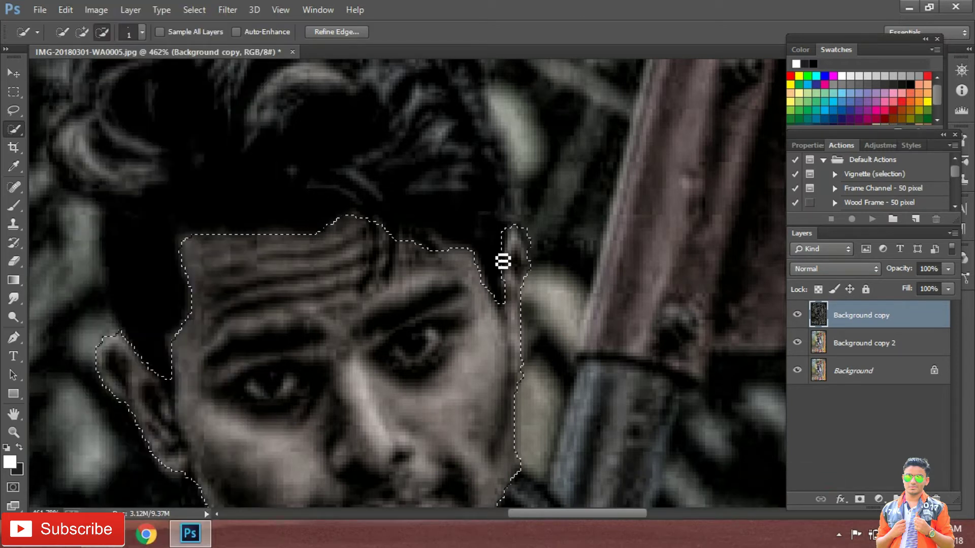
{"action": "scroll", "coordinate": [542, 219], "scroll_direction": "down", "scroll_amount": 5}
{"action": "scroll", "coordinate": [542, 220], "scroll_direction": "down", "scroll_amount": 2}
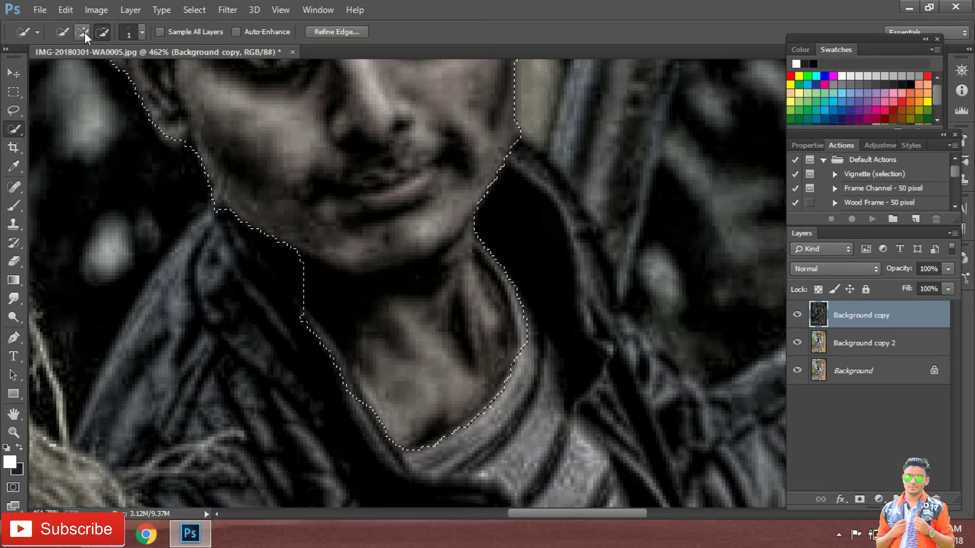
{"action": "scroll", "coordinate": [290, 268], "scroll_direction": "up", "scroll_amount": 2}
{"action": "left_click", "coordinate": [302, 287]}
{"action": "scroll", "coordinate": [321, 299], "scroll_direction": "down", "scroll_amount": 2}
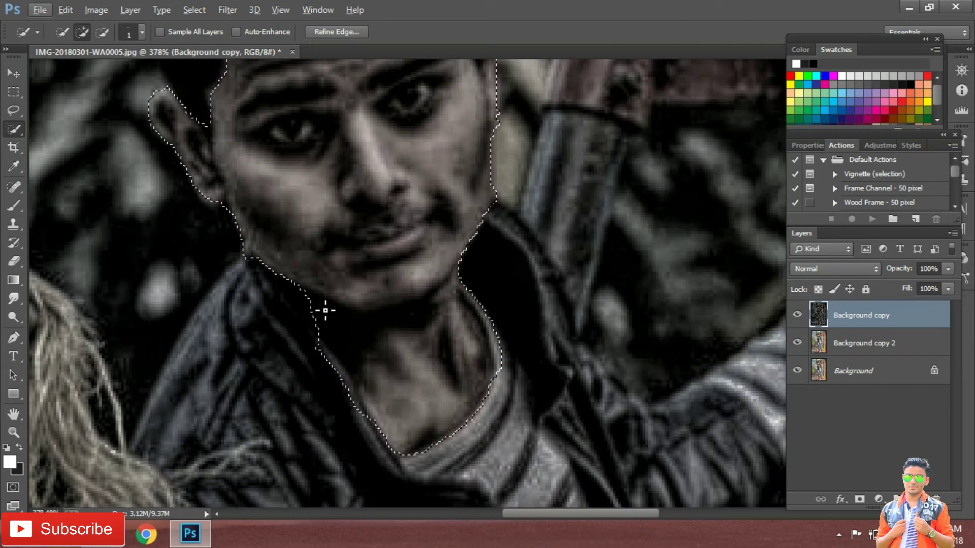
{"action": "scroll", "coordinate": [268, 295], "scroll_direction": "down", "scroll_amount": 3}
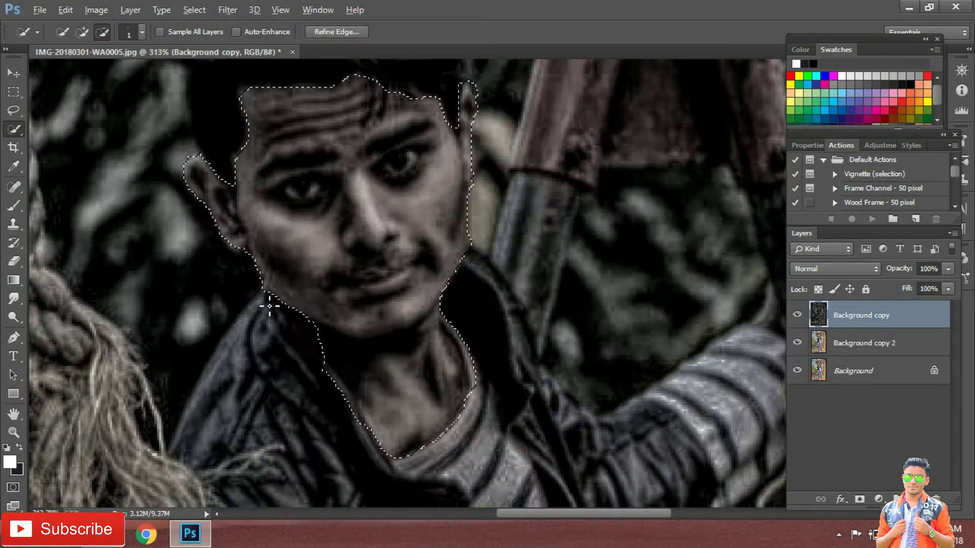
{"action": "scroll", "coordinate": [277, 317], "scroll_direction": "down", "scroll_amount": 1}
{"action": "left_click", "coordinate": [83, 30]}
Step: Set the brush to 13 px and add the hand on the rope to the selection
{"action": "left_click", "coordinate": [126, 35]}
{"action": "type", "text": "13"}
{"action": "key", "text": "Return"}
{"action": "scroll", "coordinate": [583, 264], "scroll_direction": "up", "scroll_amount": 1}
{"action": "scroll", "coordinate": [644, 179], "scroll_direction": "up", "scroll_amount": 1}
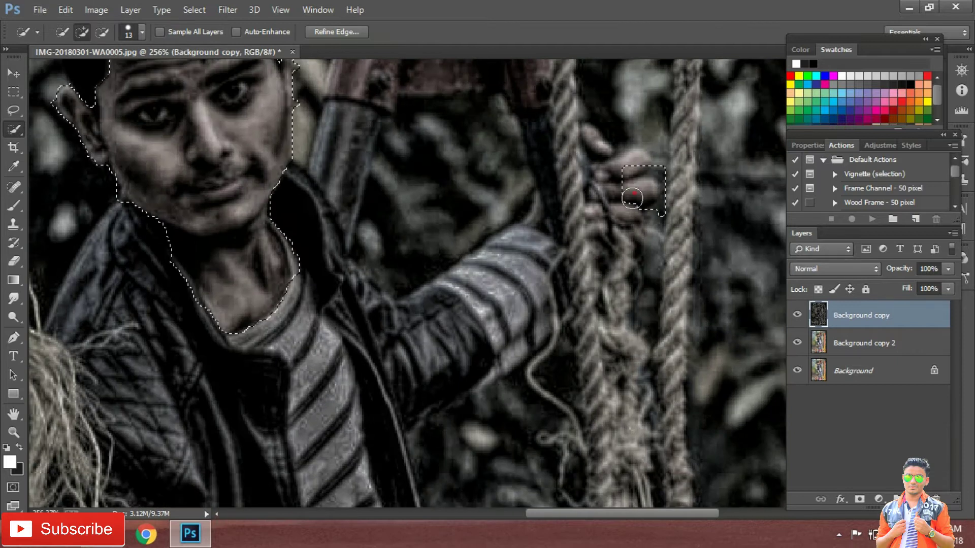
{"action": "left_click_drag", "start_coordinate": [629, 198], "coordinate": [605, 158]}
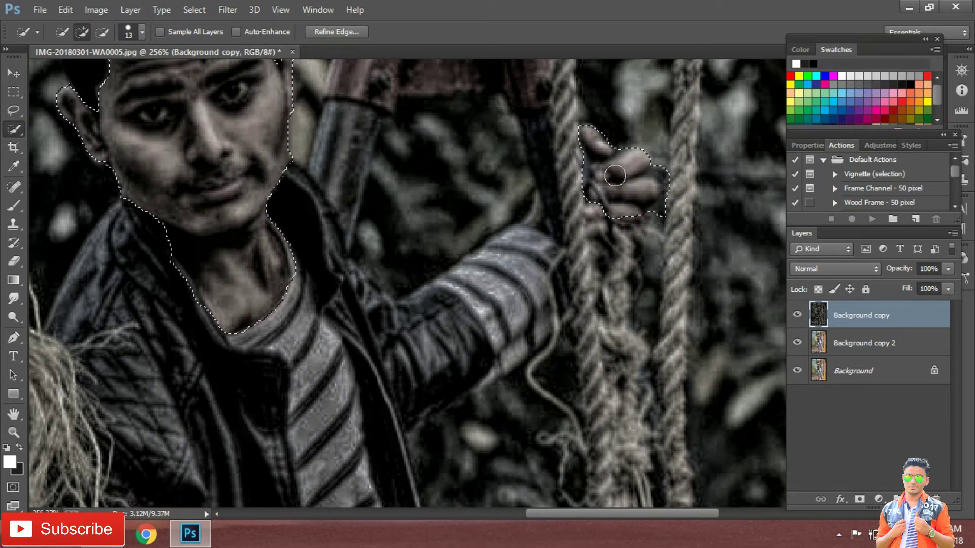
{"action": "scroll", "coordinate": [594, 143], "scroll_direction": "up", "scroll_amount": 1}
{"action": "key", "text": "alt"}
{"action": "scroll", "coordinate": [701, 205], "scroll_direction": "up", "scroll_amount": 1}
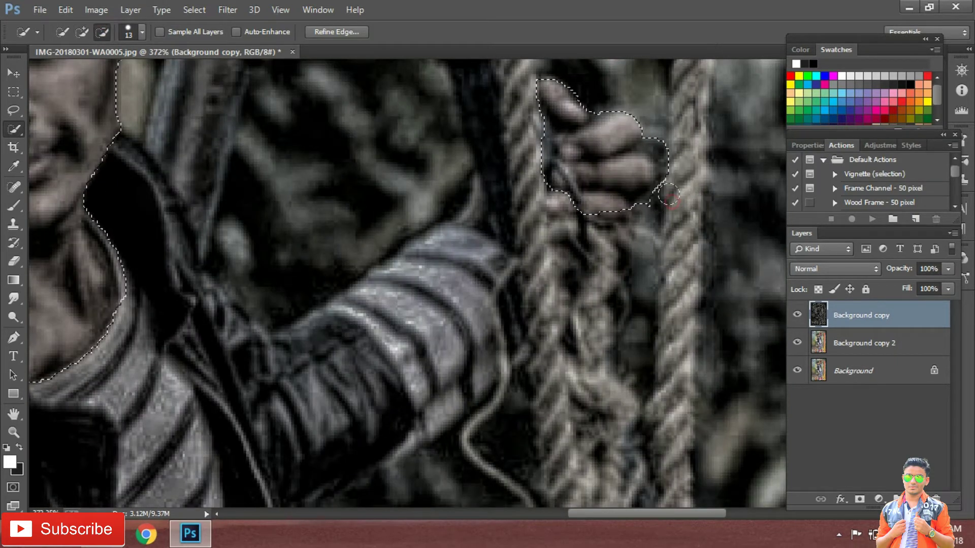
{"action": "scroll", "coordinate": [680, 152], "scroll_direction": "down", "scroll_amount": 3}
{"action": "scroll", "coordinate": [589, 119], "scroll_direction": "up", "scroll_amount": 3}
Step: Switch to a 9 px brush and add the area near the neck
{"action": "left_click", "coordinate": [141, 32]}
{"action": "key", "text": "Return"}
{"action": "scroll", "coordinate": [574, 140], "scroll_direction": "up", "scroll_amount": 1}
{"action": "left_click", "coordinate": [83, 33]}
{"action": "scroll", "coordinate": [593, 135], "scroll_direction": "down", "scroll_amount": 2}
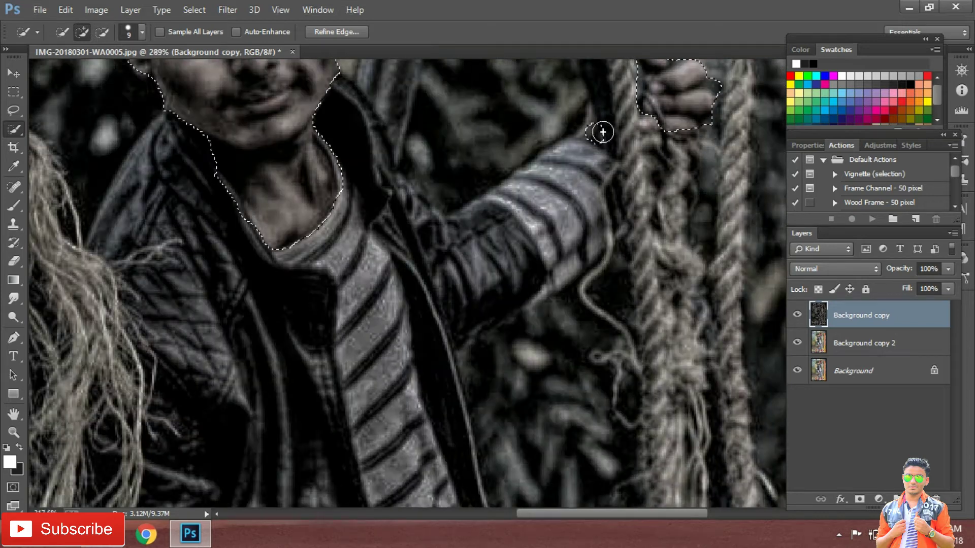
{"action": "scroll", "coordinate": [603, 131], "scroll_direction": "up", "scroll_amount": 3}
{"action": "left_click_drag", "start_coordinate": [584, 127], "coordinate": [625, 177]}
{"action": "key", "text": "alt"}
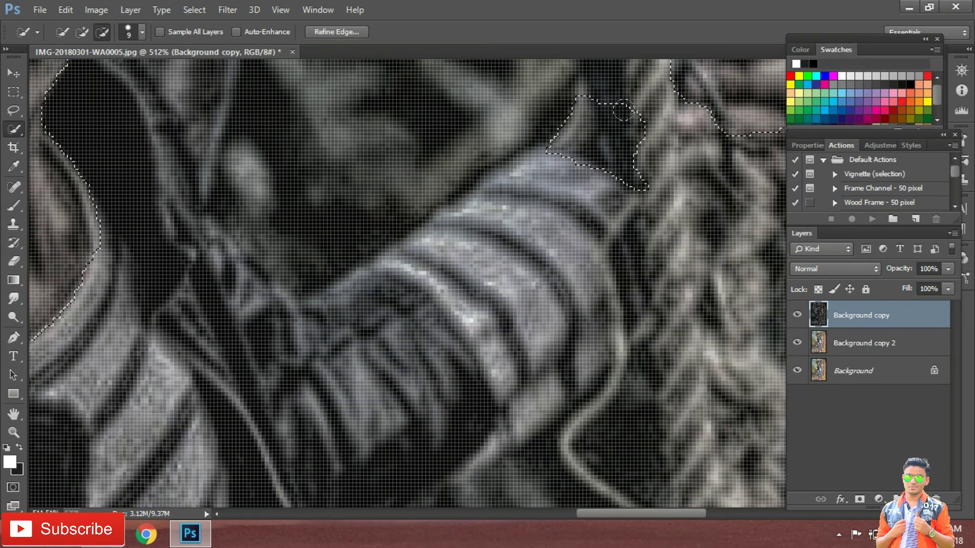
{"action": "scroll", "coordinate": [623, 125], "scroll_direction": "down", "scroll_amount": 2}
{"action": "scroll", "coordinate": [513, 330], "scroll_direction": "down", "scroll_amount": 3}
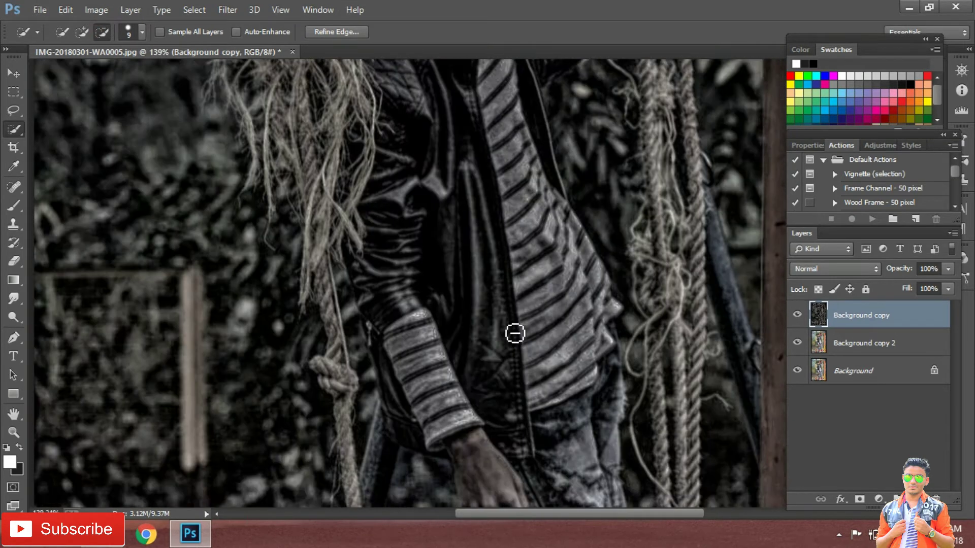
{"action": "scroll", "coordinate": [414, 336], "scroll_direction": "up", "scroll_amount": 3}
Step: Add the lower hand and arm to the fingertips, removing the wrist and spillover
{"action": "left_click_drag", "start_coordinate": [314, 249], "coordinate": [246, 135]}
{"action": "scroll", "coordinate": [348, 283], "scroll_direction": "down", "scroll_amount": 1}
{"action": "left_click_drag", "start_coordinate": [349, 283], "coordinate": [444, 307]}
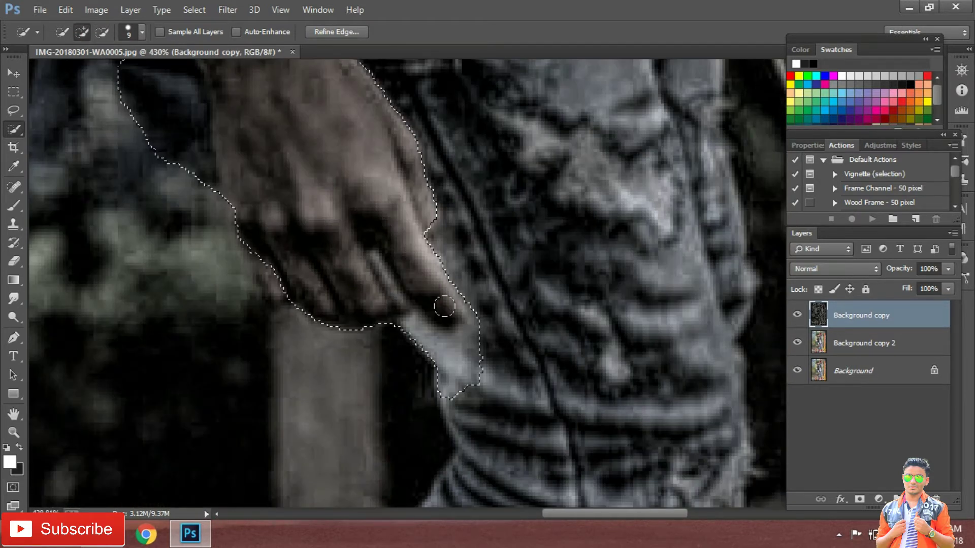
{"action": "scroll", "coordinate": [152, 132], "scroll_direction": "down", "scroll_amount": 2}
{"action": "scroll", "coordinate": [147, 204], "scroll_direction": "up", "scroll_amount": 2}
{"action": "left_click_drag", "start_coordinate": [138, 202], "coordinate": [132, 239]}
{"action": "scroll", "coordinate": [163, 294], "scroll_direction": "down", "scroll_amount": 2}
{"action": "scroll", "coordinate": [447, 427], "scroll_direction": "up", "scroll_amount": 2}
{"action": "left_click_drag", "start_coordinate": [447, 426], "coordinate": [454, 441]}
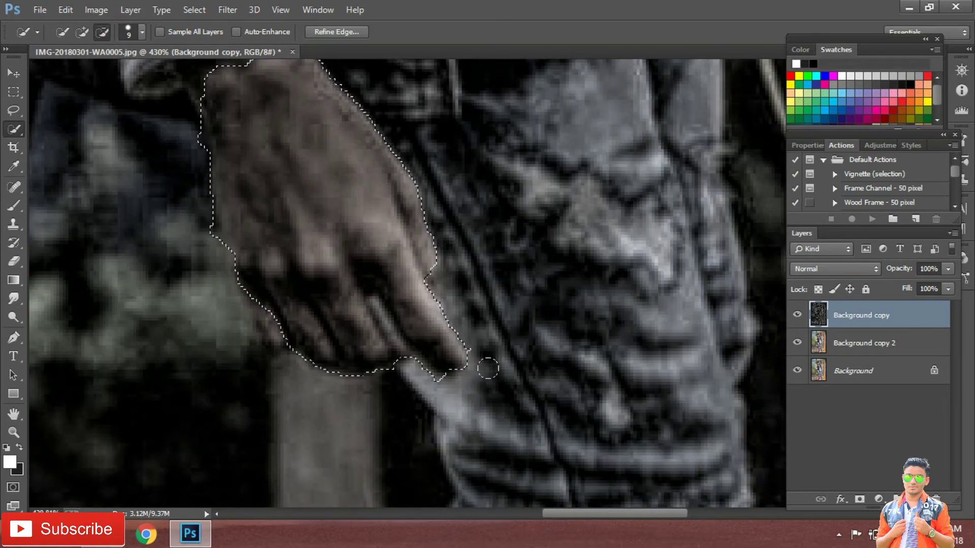
{"action": "scroll", "coordinate": [488, 368], "scroll_direction": "down", "scroll_amount": 2}
{"action": "scroll", "coordinate": [229, 136], "scroll_direction": "up", "scroll_amount": 2}
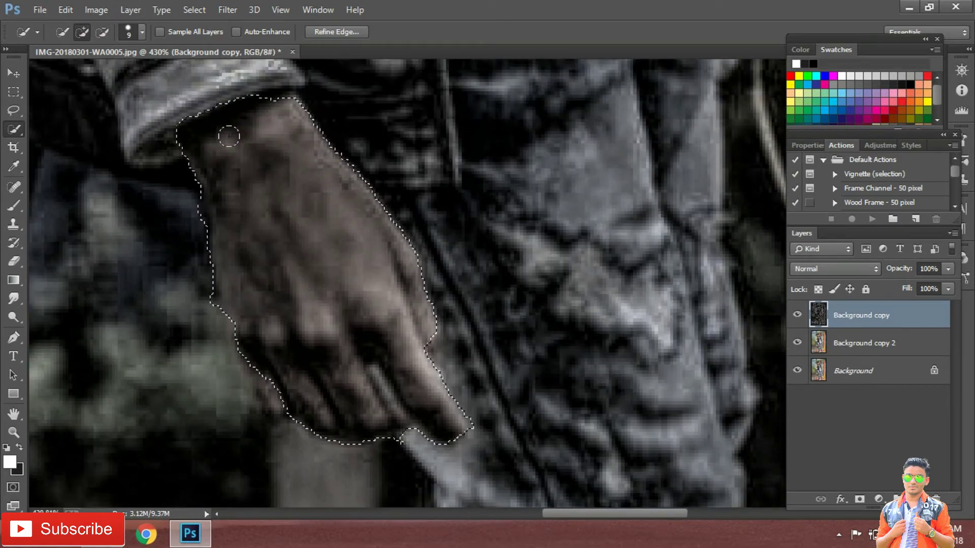
{"action": "scroll", "coordinate": [229, 136], "scroll_direction": "down", "scroll_amount": 3}
{"action": "scroll", "coordinate": [166, 200], "scroll_direction": "up", "scroll_amount": 3}
Step: Add the bare skin above both shoes, trimming the shoe out of the selection
{"action": "left_click_drag", "start_coordinate": [165, 200], "coordinate": [192, 174]}
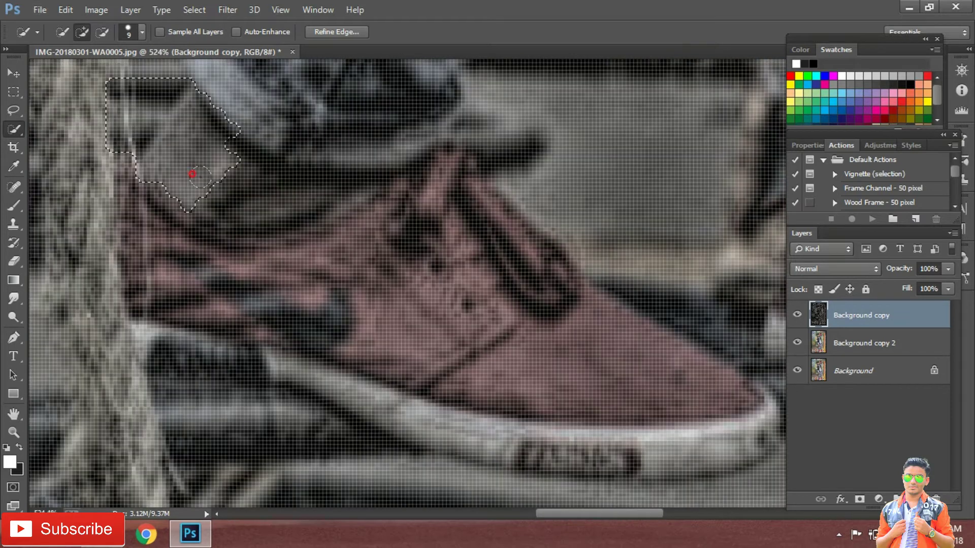
{"action": "scroll", "coordinate": [266, 195], "scroll_direction": "up", "scroll_amount": 3}
{"action": "key", "text": "alt"}
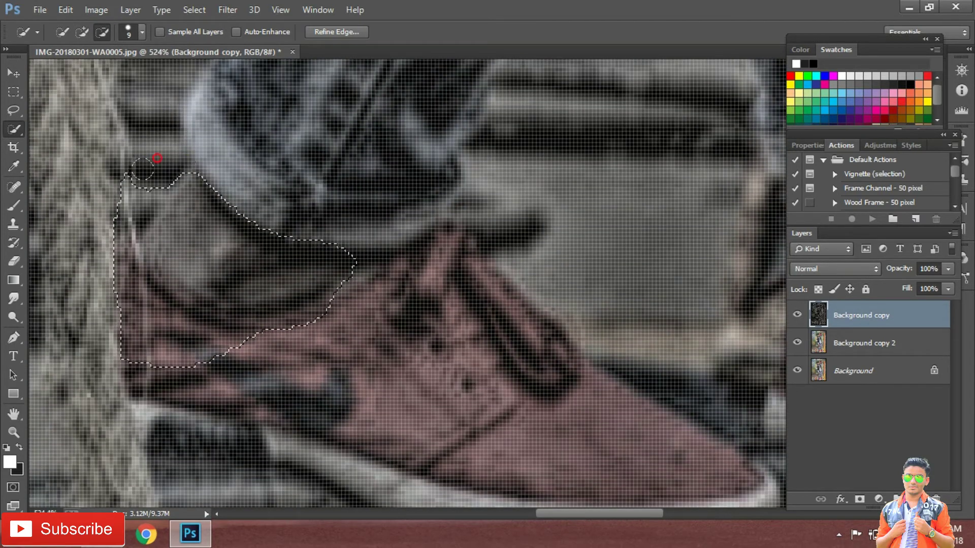
{"action": "left_click_drag", "start_coordinate": [116, 272], "coordinate": [229, 347]}
{"action": "scroll", "coordinate": [394, 328], "scroll_direction": "down", "scroll_amount": 2}
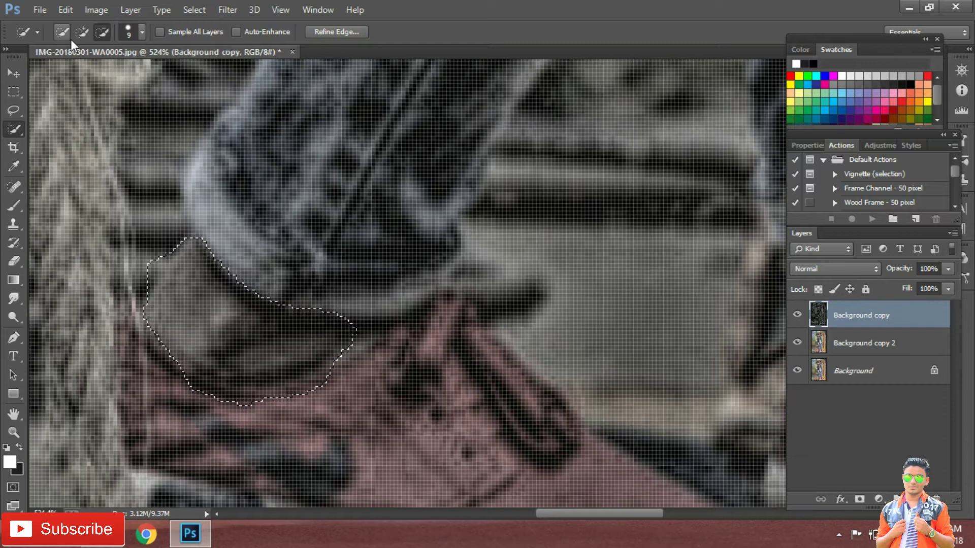
{"action": "scroll", "coordinate": [395, 327], "scroll_direction": "down", "scroll_amount": 2}
{"action": "scroll", "coordinate": [583, 244], "scroll_direction": "up", "scroll_amount": 1}
{"action": "left_click_drag", "start_coordinate": [583, 244], "coordinate": [630, 176]}
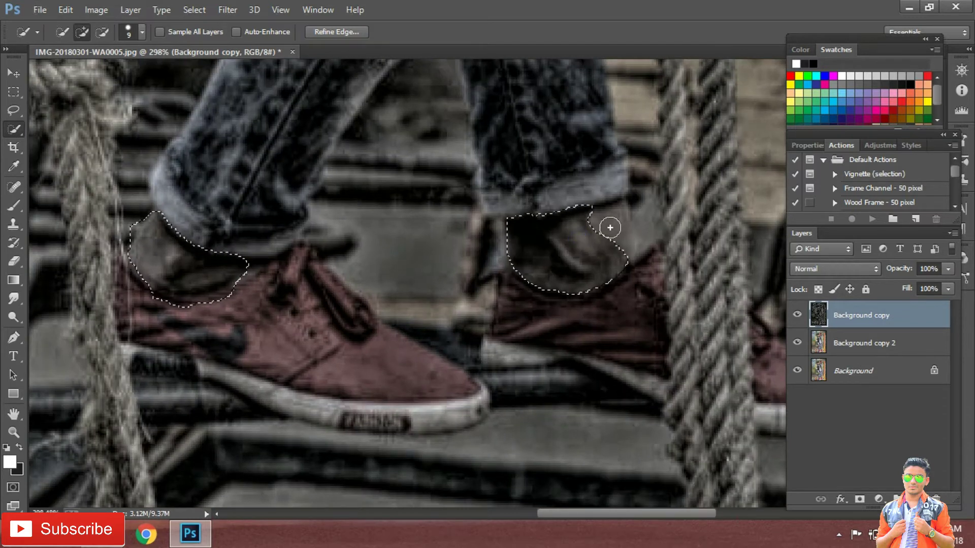
{"action": "key", "text": "alt"}
{"action": "scroll", "coordinate": [669, 233], "scroll_direction": "down", "scroll_amount": 1}
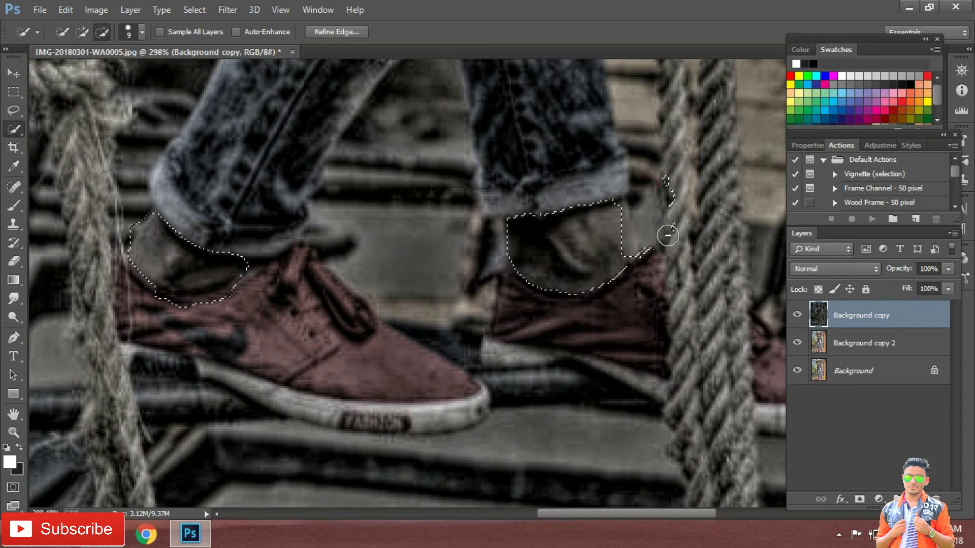
{"action": "scroll", "coordinate": [663, 255], "scroll_direction": "down", "scroll_amount": 4}
{"action": "scroll", "coordinate": [640, 235], "scroll_direction": "down", "scroll_amount": 3}
{"action": "scroll", "coordinate": [641, 235], "scroll_direction": "down", "scroll_amount": 1}
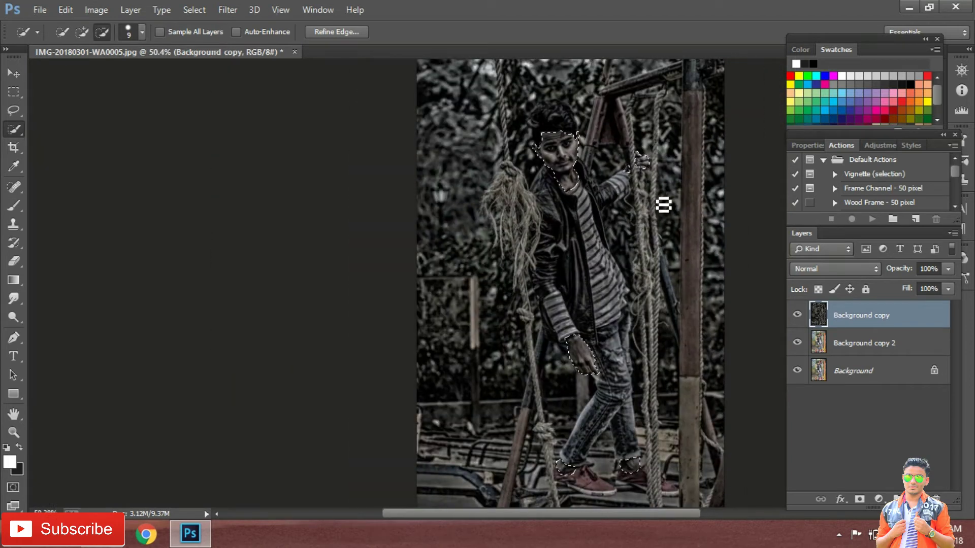
Step: Erase Background copy inside the selection to reveal natural skin, then deselect
{"action": "left_click", "coordinate": [13, 261]}
{"action": "right_click", "coordinate": [13, 261]}
{"action": "left_click", "coordinate": [55, 263]}
{"action": "left_click_drag", "start_coordinate": [580, 125], "coordinate": [535, 211]}
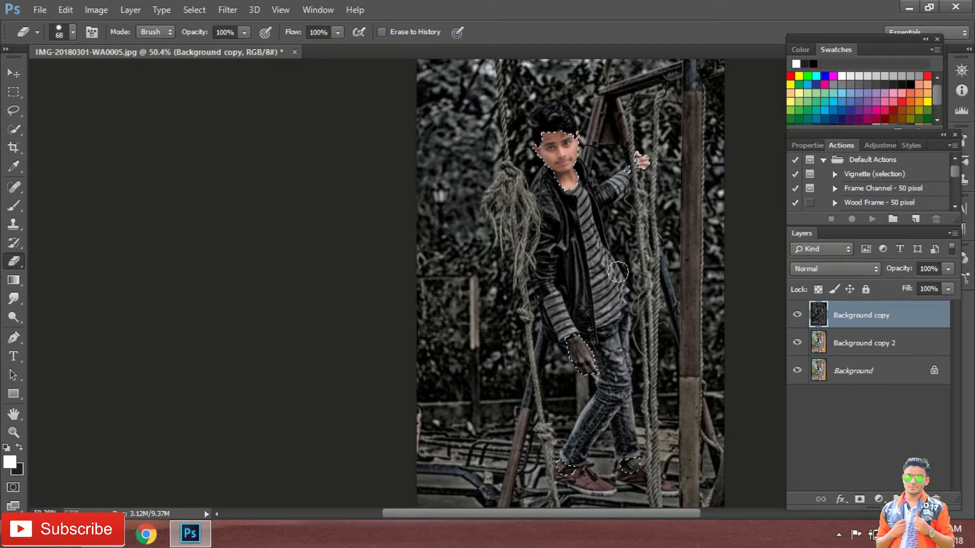
{"action": "scroll", "coordinate": [571, 233], "scroll_direction": "down", "scroll_amount": 2}
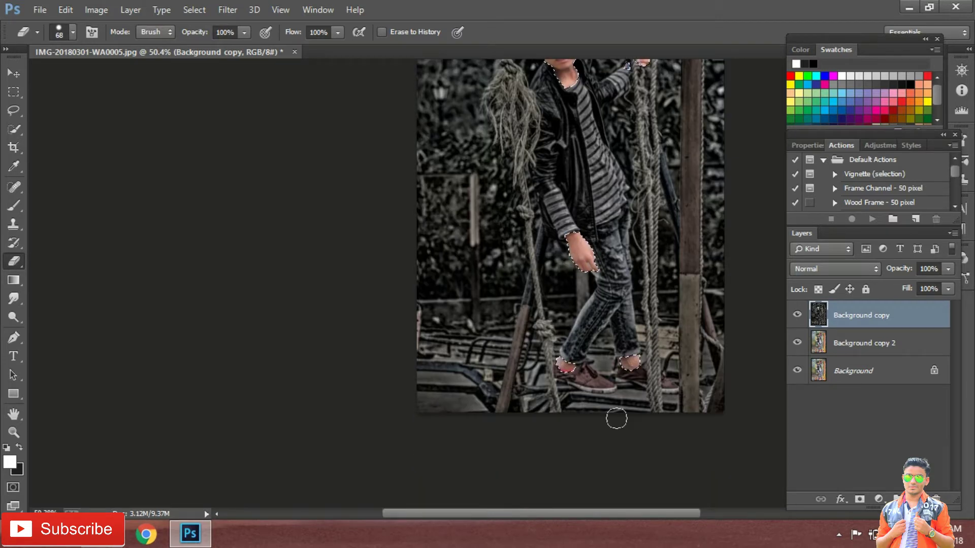
{"action": "scroll", "coordinate": [633, 331], "scroll_direction": "up", "scroll_amount": 2}
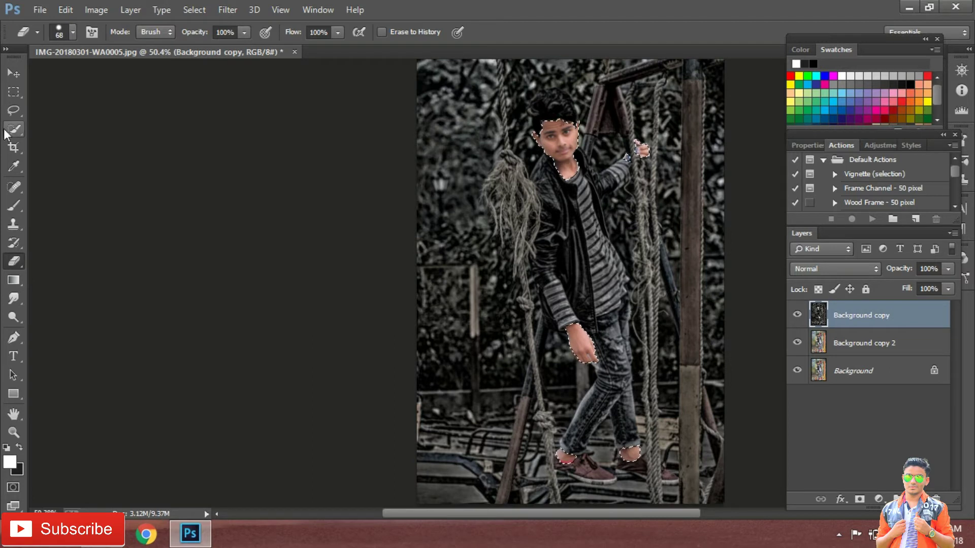
{"action": "left_click", "coordinate": [14, 110]}
{"action": "right_click", "coordinate": [558, 131]}
Step: Clear the old selection and quick-select the boy's hair, including its left edge
{"action": "left_click", "coordinate": [666, 143]}
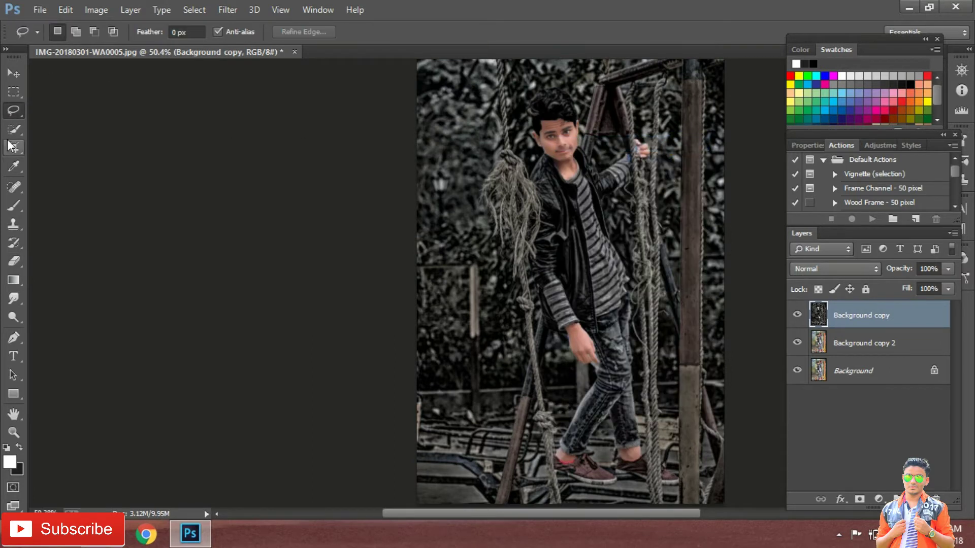
{"action": "left_click", "coordinate": [14, 129]}
{"action": "scroll", "coordinate": [653, 130], "scroll_direction": "up", "scroll_amount": 5}
{"action": "left_click_drag", "start_coordinate": [359, 206], "coordinate": [362, 234]}
{"action": "left_click", "coordinate": [261, 240]}
{"action": "left_click", "coordinate": [81, 32]}
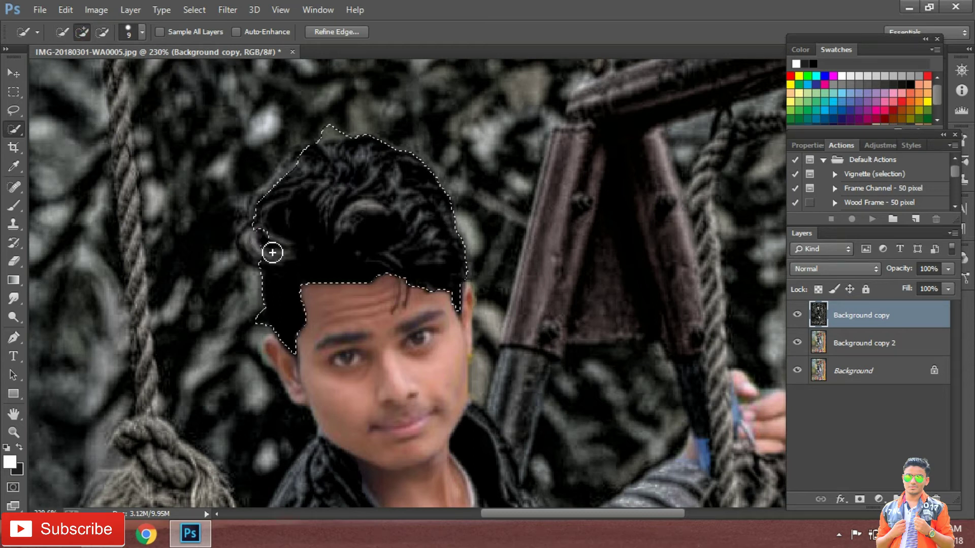
{"action": "left_click_drag", "start_coordinate": [266, 228], "coordinate": [296, 159]}
{"action": "left_click_drag", "start_coordinate": [251, 235], "coordinate": [254, 218]}
Step: Refine the hair selection, undoing an accidental face and neck addition
{"action": "left_click", "coordinate": [102, 32]}
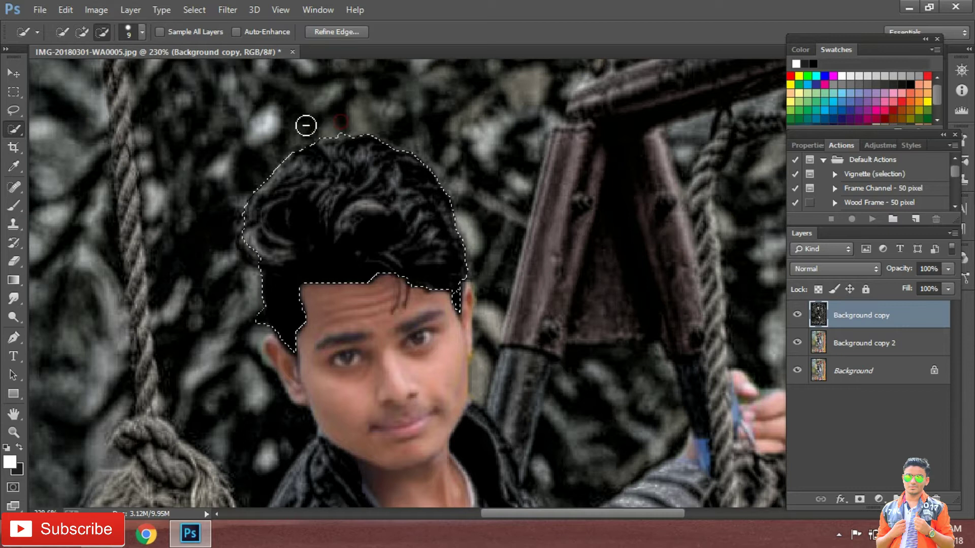
{"action": "scroll", "coordinate": [380, 208], "scroll_direction": "down", "scroll_amount": 3}
{"action": "left_click", "coordinate": [81, 32]}
{"action": "left_click_drag", "start_coordinate": [444, 262], "coordinate": [449, 281]}
{"action": "key", "text": "ctrl+z"}
{"action": "scroll", "coordinate": [442, 259], "scroll_direction": "down", "scroll_amount": 5}
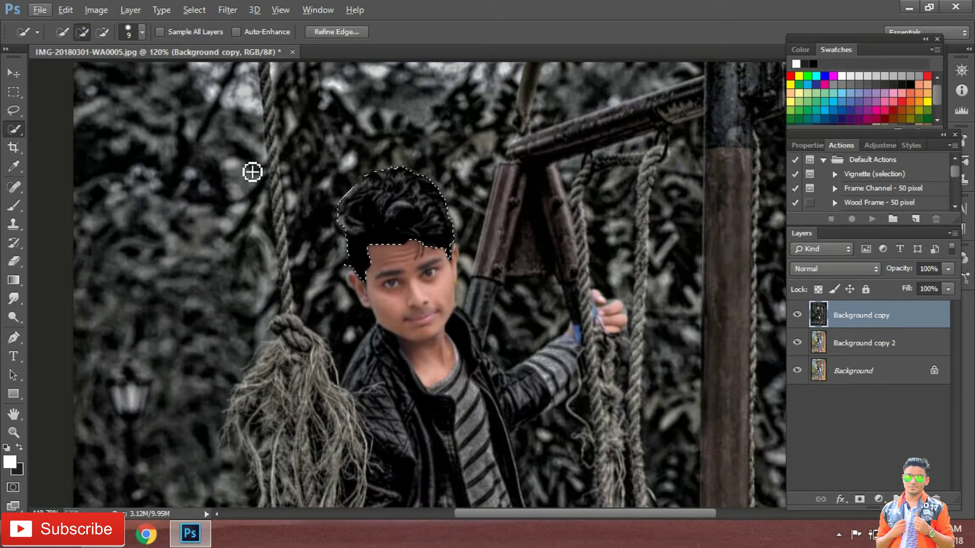
Step: Erase the selected dark hair to reveal its natural colour, then deselect
{"action": "left_click", "coordinate": [13, 261]}
{"action": "left_click_drag", "start_coordinate": [351, 213], "coordinate": [382, 232]}
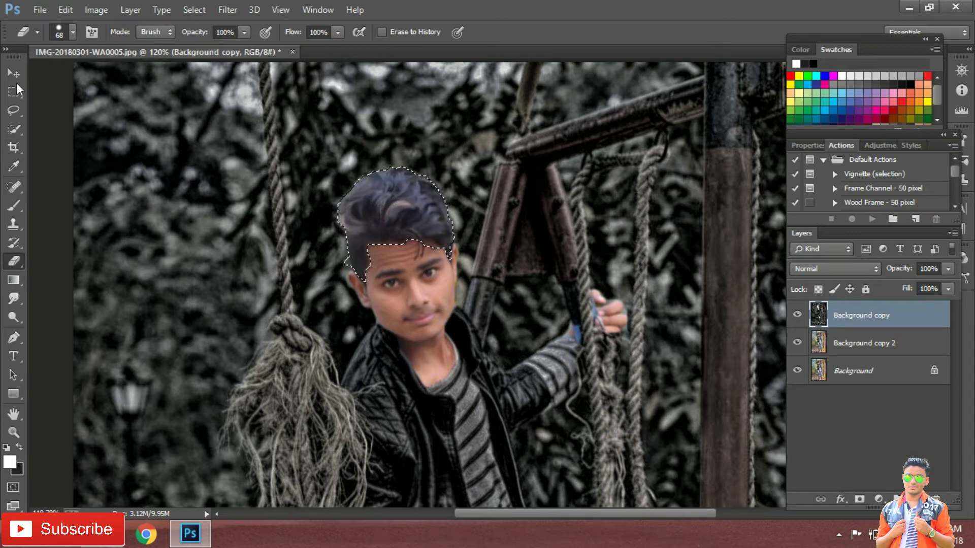
{"action": "left_click", "coordinate": [13, 129]}
{"action": "right_click", "coordinate": [391, 204]}
{"action": "left_click", "coordinate": [404, 218]}
{"action": "scroll", "coordinate": [407, 213], "scroll_direction": "down", "scroll_amount": 3}
{"action": "scroll", "coordinate": [508, 153], "scroll_direction": "down", "scroll_amount": 2}
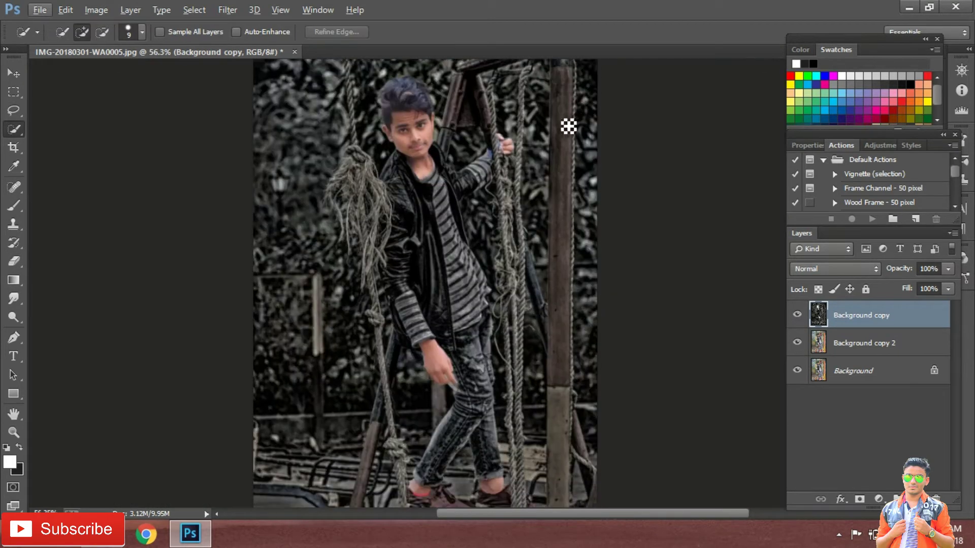
{"action": "scroll", "coordinate": [429, 136], "scroll_direction": "down", "scroll_amount": 2}
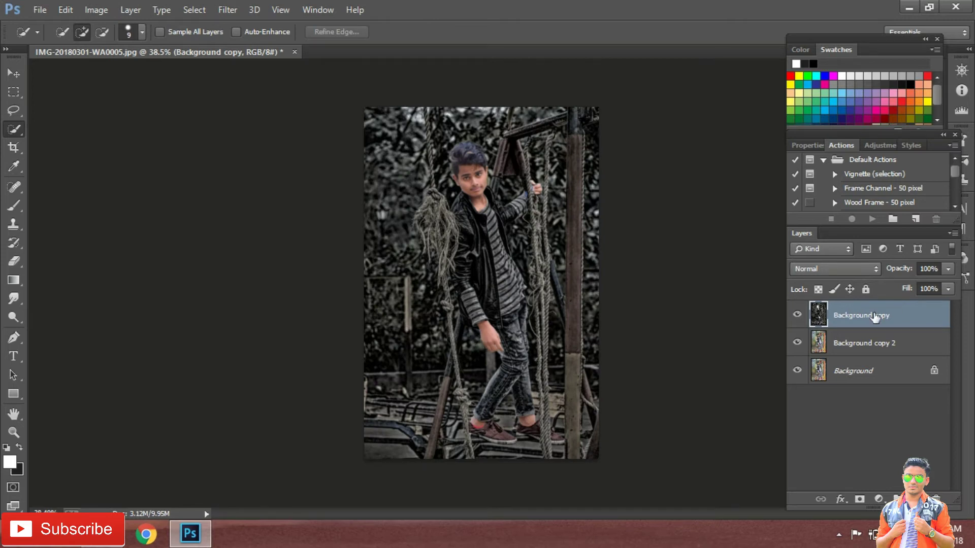
{"action": "left_click", "coordinate": [869, 342]}
Step: Quick-select the face with the neck and left ear, adjusting the ear and hair edges
{"action": "scroll", "coordinate": [581, 217], "scroll_direction": "up", "scroll_amount": 3}
{"action": "scroll", "coordinate": [581, 218], "scroll_direction": "up", "scroll_amount": 2}
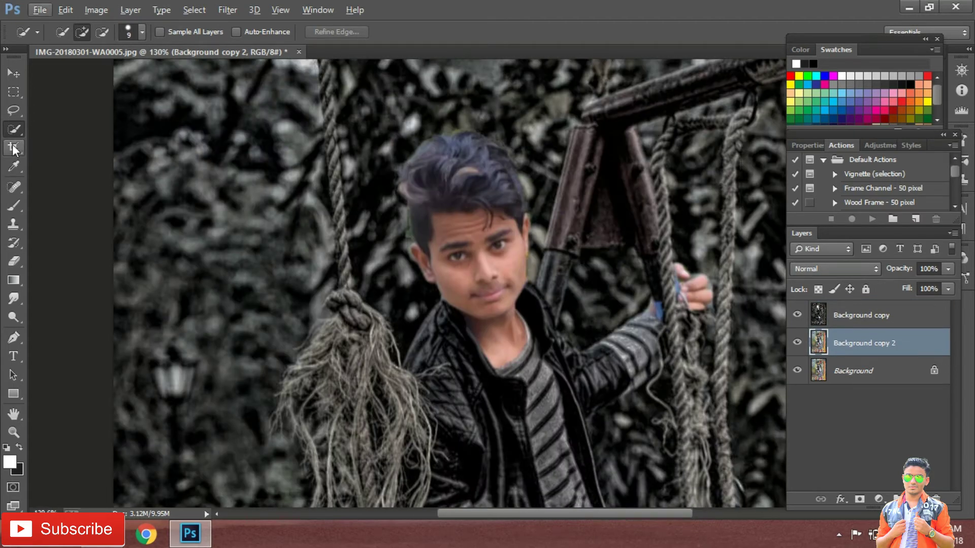
{"action": "scroll", "coordinate": [324, 235], "scroll_direction": "up", "scroll_amount": 3}
{"action": "scroll", "coordinate": [382, 354], "scroll_direction": "down", "scroll_amount": 2}
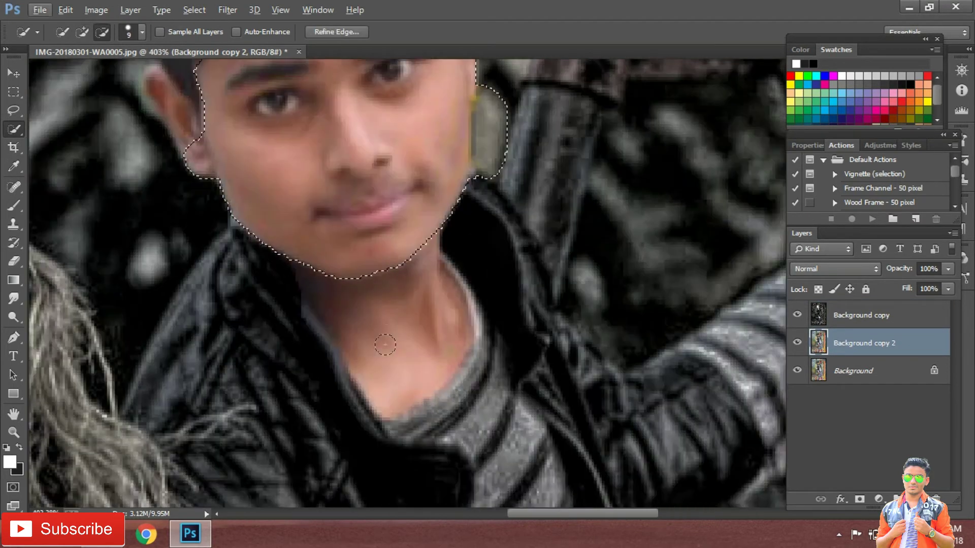
{"action": "left_click_drag", "start_coordinate": [365, 284], "coordinate": [388, 370]}
{"action": "scroll", "coordinate": [304, 279], "scroll_direction": "up", "scroll_amount": 3}
{"action": "scroll", "coordinate": [295, 216], "scroll_direction": "down", "scroll_amount": 2}
{"action": "left_click_drag", "start_coordinate": [133, 330], "coordinate": [152, 406]}
{"action": "scroll", "coordinate": [444, 341], "scroll_direction": "down", "scroll_amount": 1}
{"action": "left_click_drag", "start_coordinate": [513, 253], "coordinate": [495, 345]}
{"action": "left_click_drag", "start_coordinate": [477, 148], "coordinate": [498, 161]}
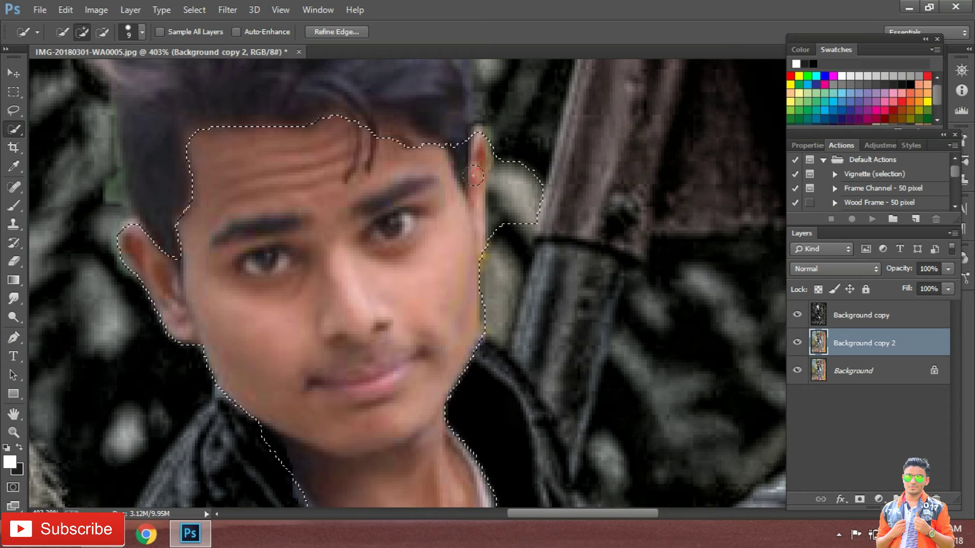
Step: At brush size 4, trim hair off the top of the face selection
{"action": "left_click", "coordinate": [102, 31]}
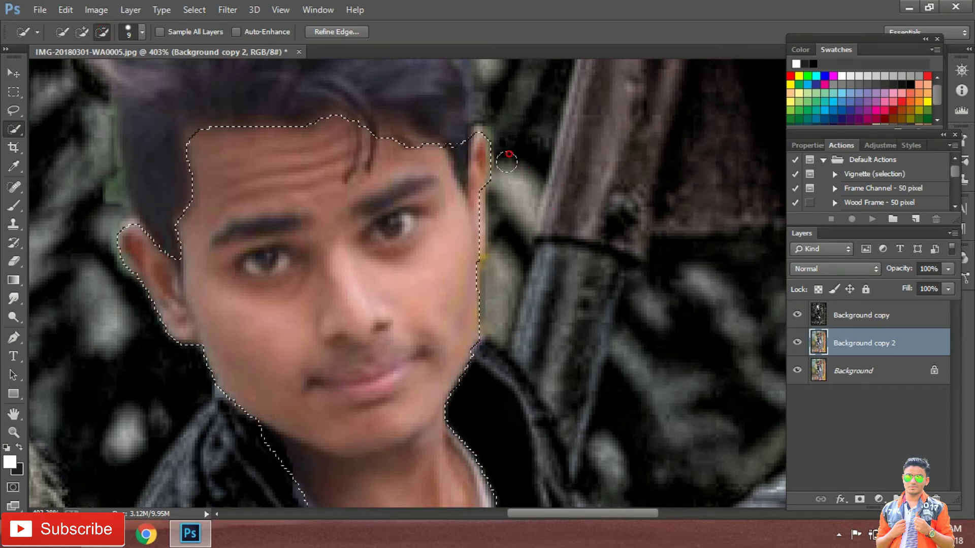
{"action": "scroll", "coordinate": [399, 108], "scroll_direction": "up", "scroll_amount": 1}
{"action": "right_click", "coordinate": [399, 109]}
{"action": "key", "text": "Return"}
{"action": "scroll", "coordinate": [464, 225], "scroll_direction": "down", "scroll_amount": 2}
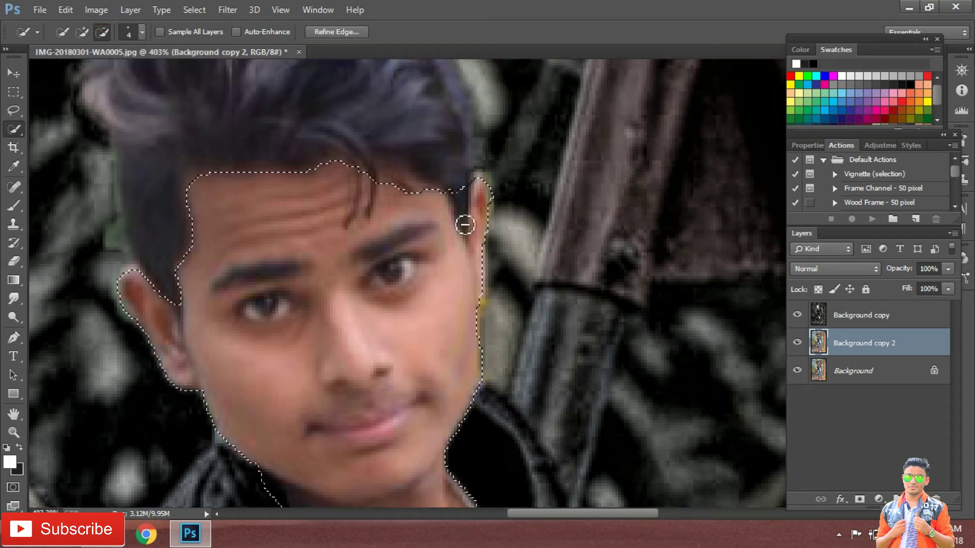
{"action": "scroll", "coordinate": [377, 93], "scroll_direction": "down", "scroll_amount": 5}
{"action": "scroll", "coordinate": [381, 109], "scroll_direction": "down", "scroll_amount": 2}
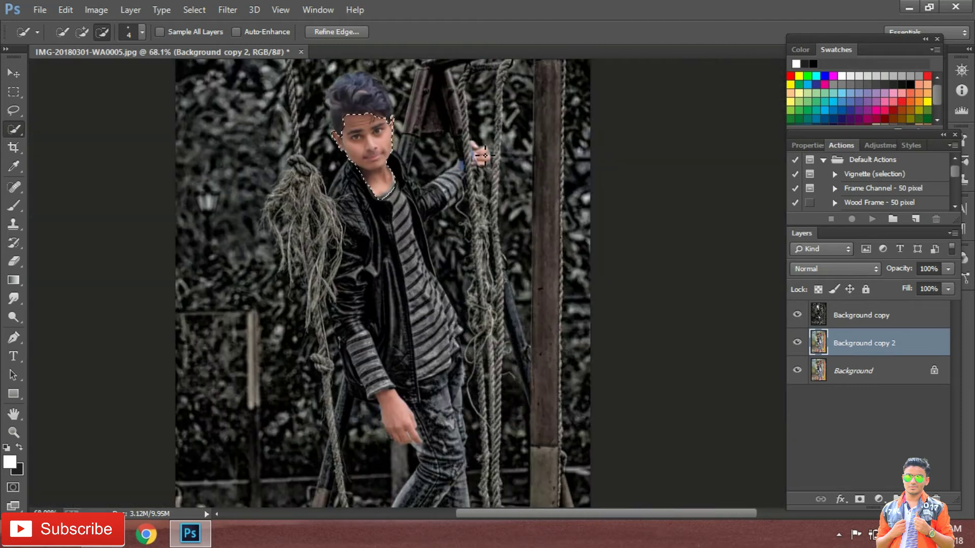
{"action": "scroll", "coordinate": [375, 152], "scroll_direction": "up", "scroll_amount": 3}
{"action": "scroll", "coordinate": [142, 100], "scroll_direction": "up", "scroll_amount": 2}
{"action": "scroll", "coordinate": [209, 216], "scroll_direction": "down", "scroll_amount": 1}
{"action": "mouse_move", "coordinate": [207, 249]}
{"action": "left_mouse_down"}
{"action": "mouse_move", "coordinate": [205, 257]}
{"action": "mouse_move", "coordinate": [227, 234]}
{"action": "left_mouse_up"}
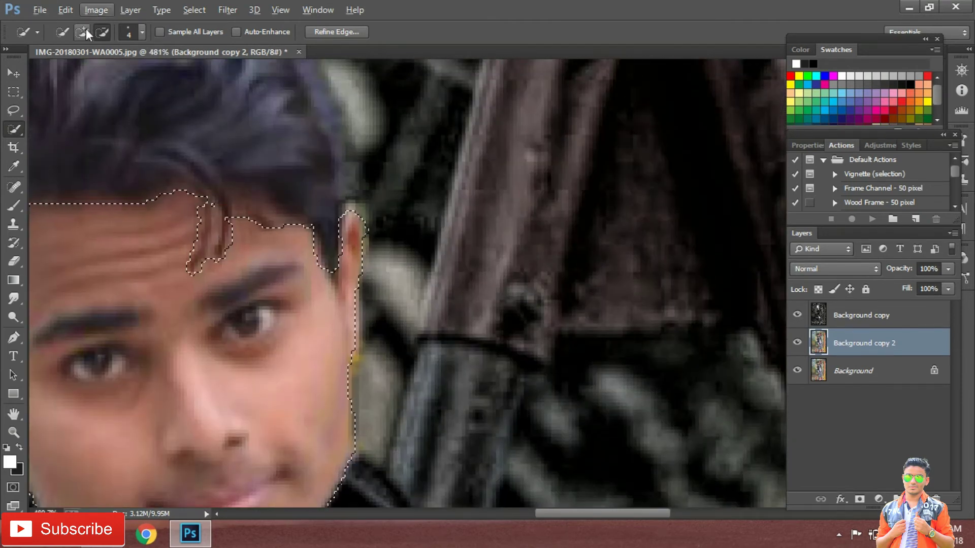
{"action": "scroll", "coordinate": [224, 231], "scroll_direction": "up", "scroll_amount": 2}
{"action": "left_click_drag", "start_coordinate": [262, 265], "coordinate": [255, 304]}
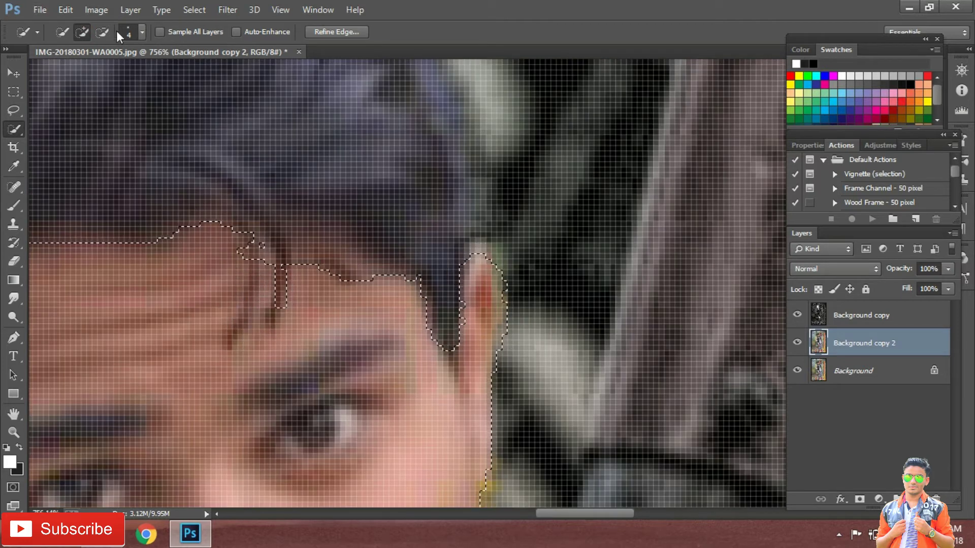
Step: Add the hand gripping the rope and the lower hand beside the jeans
{"action": "scroll", "coordinate": [266, 291], "scroll_direction": "down", "scroll_amount": 2}
{"action": "scroll", "coordinate": [266, 291], "scroll_direction": "down", "scroll_amount": 3}
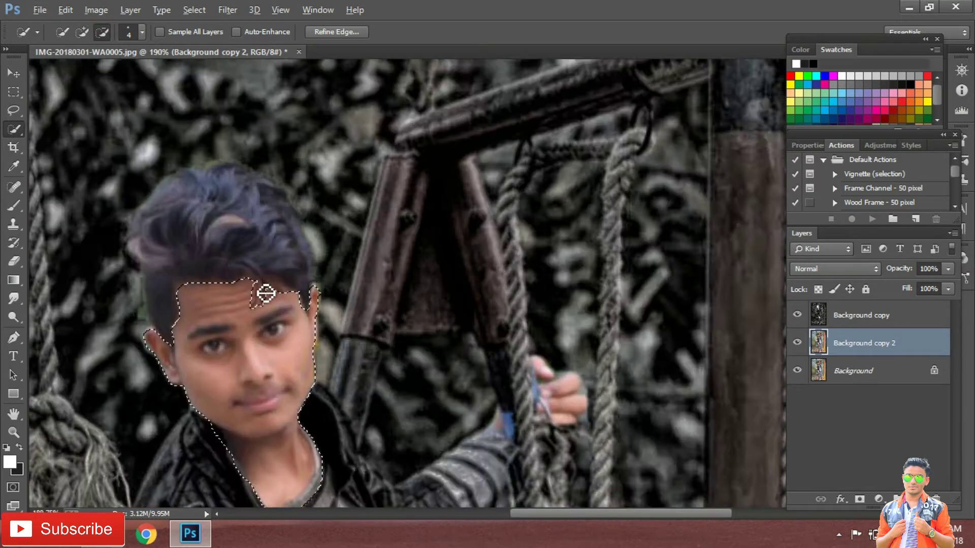
{"action": "scroll", "coordinate": [567, 240], "scroll_direction": "down", "scroll_amount": 3}
{"action": "scroll", "coordinate": [567, 240], "scroll_direction": "up", "scroll_amount": 3}
{"action": "scroll", "coordinate": [584, 198], "scroll_direction": "up", "scroll_amount": 4}
{"action": "mouse_move", "coordinate": [407, 249]}
{"action": "left_mouse_down"}
{"action": "mouse_move", "coordinate": [405, 285]}
{"action": "mouse_move", "coordinate": [420, 239]}
{"action": "mouse_move", "coordinate": [370, 202]}
{"action": "left_mouse_up"}
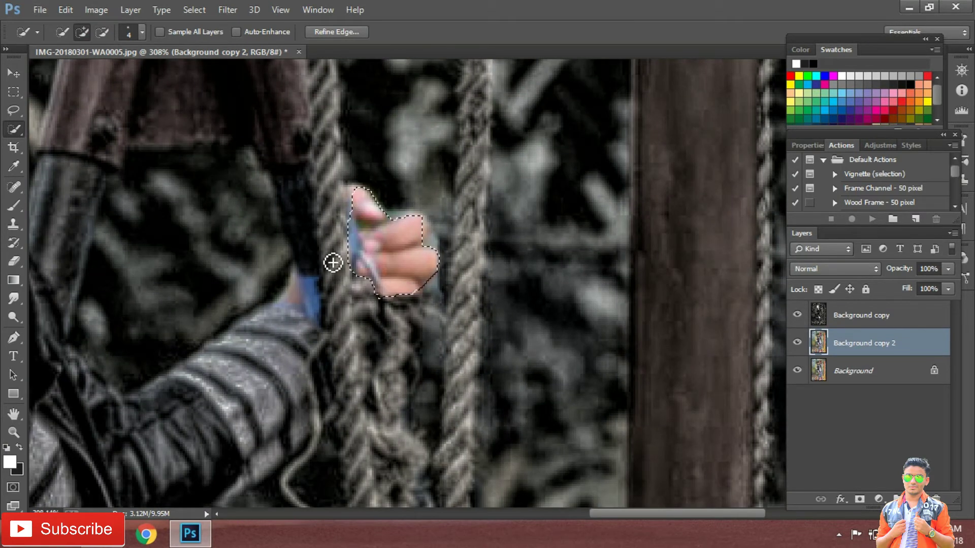
{"action": "scroll", "coordinate": [305, 277], "scroll_direction": "down", "scroll_amount": 5}
{"action": "scroll", "coordinate": [260, 365], "scroll_direction": "down", "scroll_amount": 3}
{"action": "scroll", "coordinate": [259, 365], "scroll_direction": "up", "scroll_amount": 5}
{"action": "mouse_move", "coordinate": [200, 185]}
{"action": "left_mouse_down"}
{"action": "mouse_move", "coordinate": [246, 312]}
{"action": "mouse_move", "coordinate": [314, 320]}
{"action": "left_mouse_up"}
Step: Add both ankles above the shoes, subtracting the right shoe with Alt
{"action": "scroll", "coordinate": [313, 320], "scroll_direction": "up", "scroll_amount": 1}
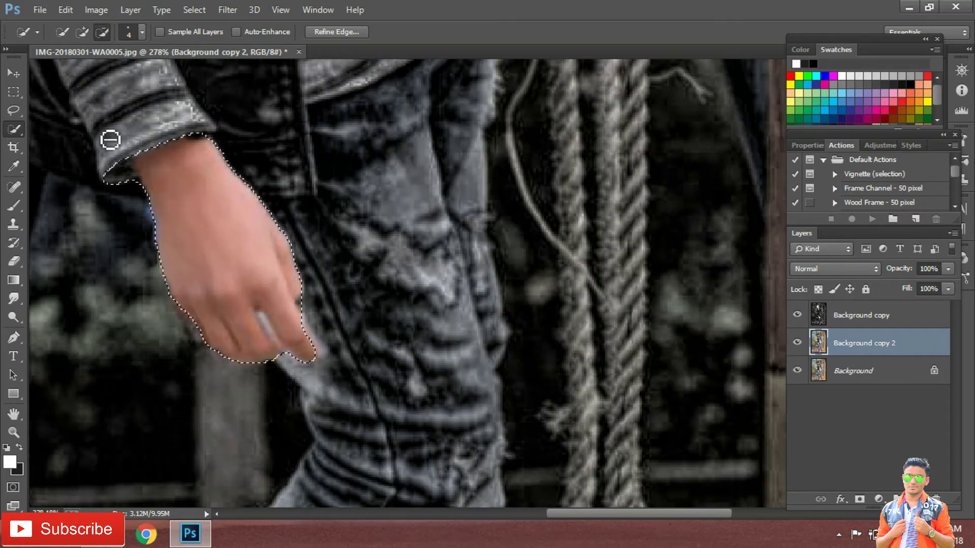
{"action": "scroll", "coordinate": [109, 139], "scroll_direction": "down", "scroll_amount": 2}
{"action": "scroll", "coordinate": [124, 159], "scroll_direction": "down", "scroll_amount": 3}
{"action": "scroll", "coordinate": [91, 334], "scroll_direction": "up", "scroll_amount": 3}
{"action": "scroll", "coordinate": [91, 333], "scroll_direction": "up", "scroll_amount": 5}
{"action": "mouse_move", "coordinate": [159, 318]}
{"action": "left_mouse_down"}
{"action": "mouse_move", "coordinate": [181, 331]}
{"action": "mouse_move", "coordinate": [167, 285]}
{"action": "mouse_move", "coordinate": [116, 288]}
{"action": "left_mouse_up"}
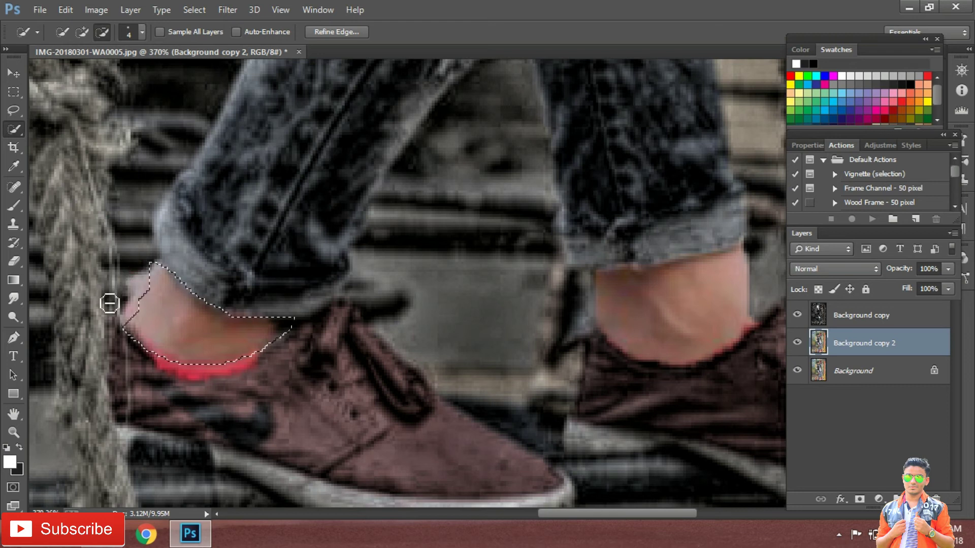
{"action": "left_click", "coordinate": [82, 31]}
{"action": "mouse_move", "coordinate": [700, 328]}
{"action": "left_mouse_down"}
{"action": "mouse_move", "coordinate": [736, 273]}
{"action": "mouse_move", "coordinate": [635, 406]}
{"action": "left_mouse_up"}
{"action": "key", "text": "alt"}
{"action": "mouse_move", "coordinate": [574, 287]}
{"action": "left_mouse_down"}
{"action": "mouse_move", "coordinate": [565, 305]}
{"action": "mouse_move", "coordinate": [727, 396]}
{"action": "left_mouse_up"}
{"action": "scroll", "coordinate": [727, 396], "scroll_direction": "down", "scroll_amount": 3}
{"action": "scroll", "coordinate": [751, 350], "scroll_direction": "up", "scroll_amount": 2}
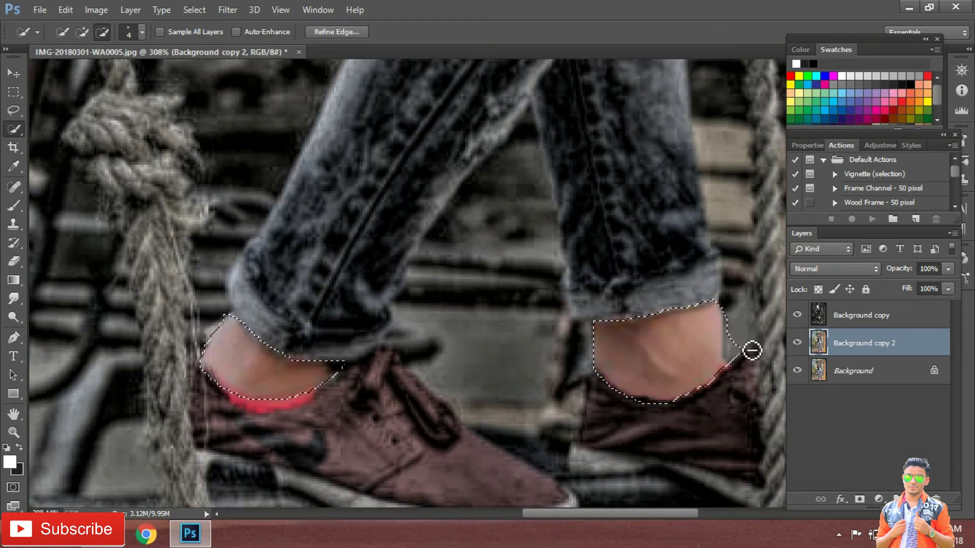
{"action": "scroll", "coordinate": [730, 345], "scroll_direction": "down", "scroll_amount": 3}
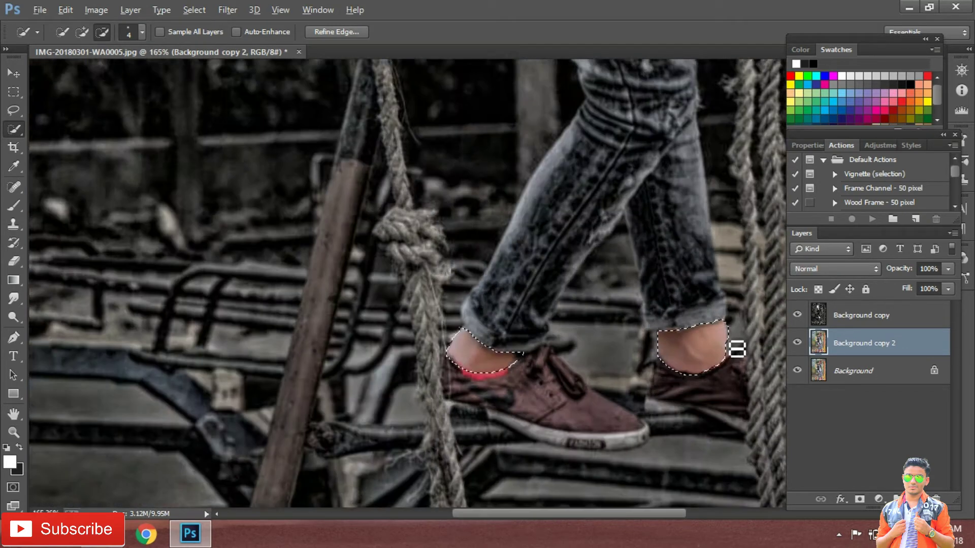
{"action": "scroll", "coordinate": [734, 347], "scroll_direction": "down", "scroll_amount": 1}
{"action": "scroll", "coordinate": [323, 236], "scroll_direction": "down", "scroll_amount": 1}
{"action": "scroll", "coordinate": [609, 203], "scroll_direction": "up", "scroll_amount": 3}
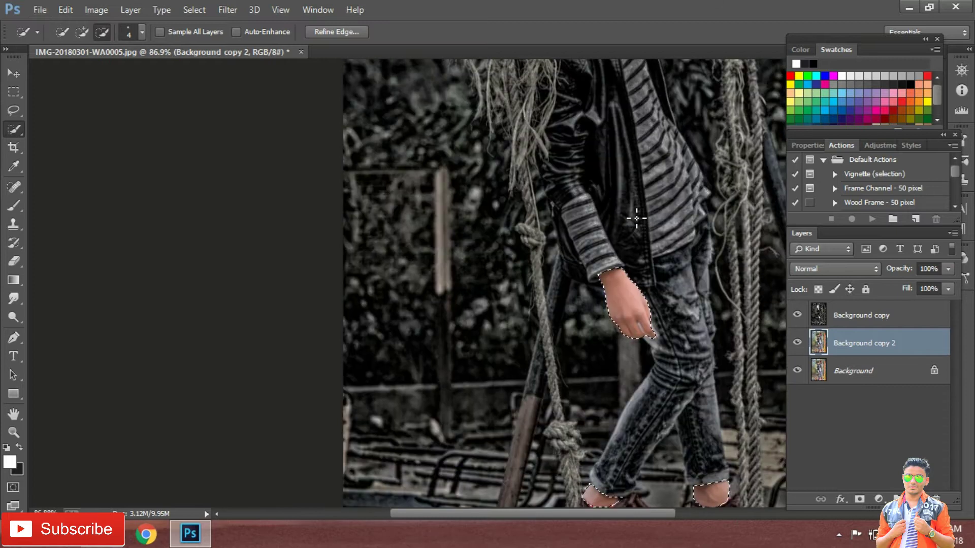
{"action": "scroll", "coordinate": [660, 168], "scroll_direction": "down", "scroll_amount": 1}
{"action": "scroll", "coordinate": [684, 138], "scroll_direction": "down", "scroll_amount": 1}
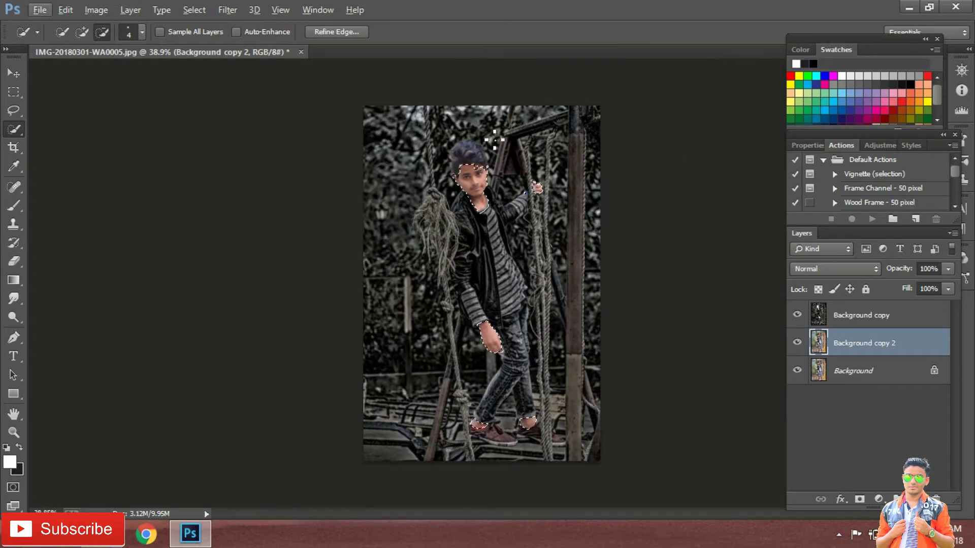
{"action": "scroll", "coordinate": [508, 153], "scroll_direction": "up", "scroll_amount": 2}
{"action": "scroll", "coordinate": [447, 137], "scroll_direction": "up", "scroll_amount": 2}
Step: Feather the skin selection
{"action": "right_click", "coordinate": [432, 128]}
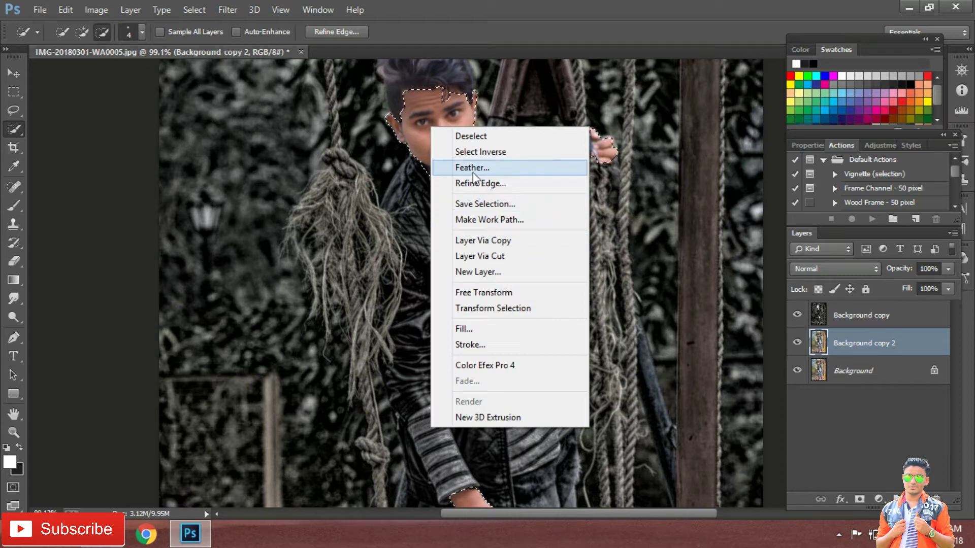
{"action": "left_click", "coordinate": [473, 169]}
{"action": "left_click", "coordinate": [558, 181]}
Step: Copy the skin onto a new Layer 1 and move it to the top of the stack
{"action": "right_click", "coordinate": [413, 130]}
{"action": "left_click", "coordinate": [466, 246]}
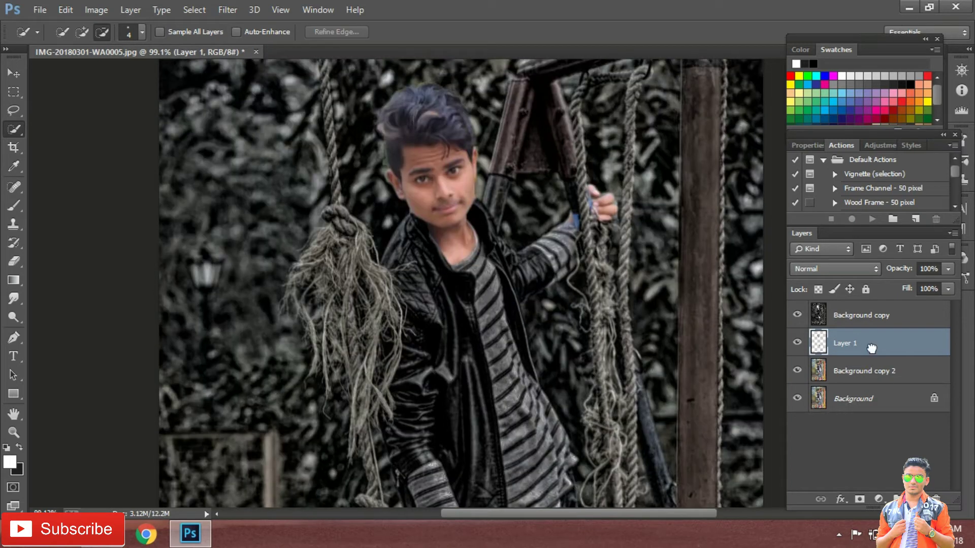
{"action": "left_click_drag", "start_coordinate": [871, 347], "coordinate": [873, 311]}
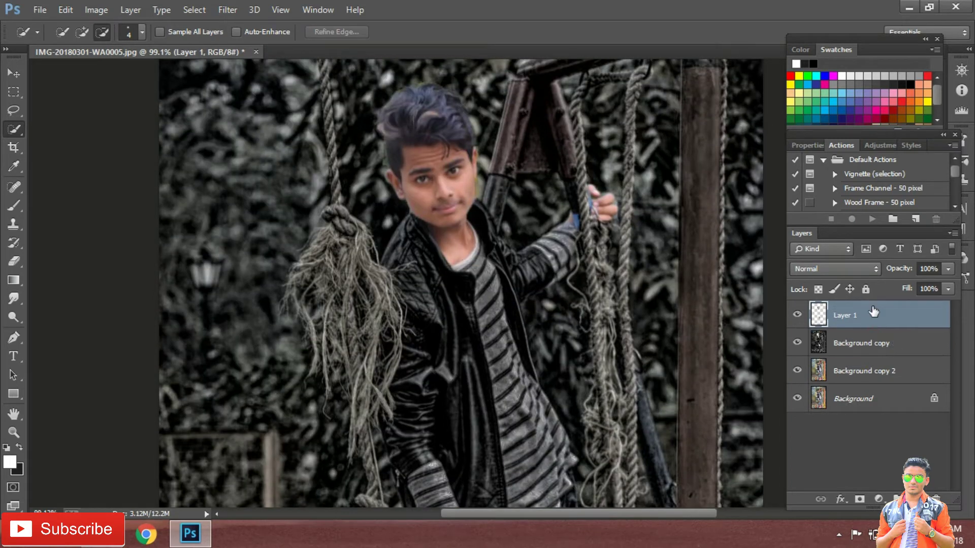
{"action": "scroll", "coordinate": [539, 219], "scroll_direction": "down", "scroll_amount": 3, "text": "alt"}
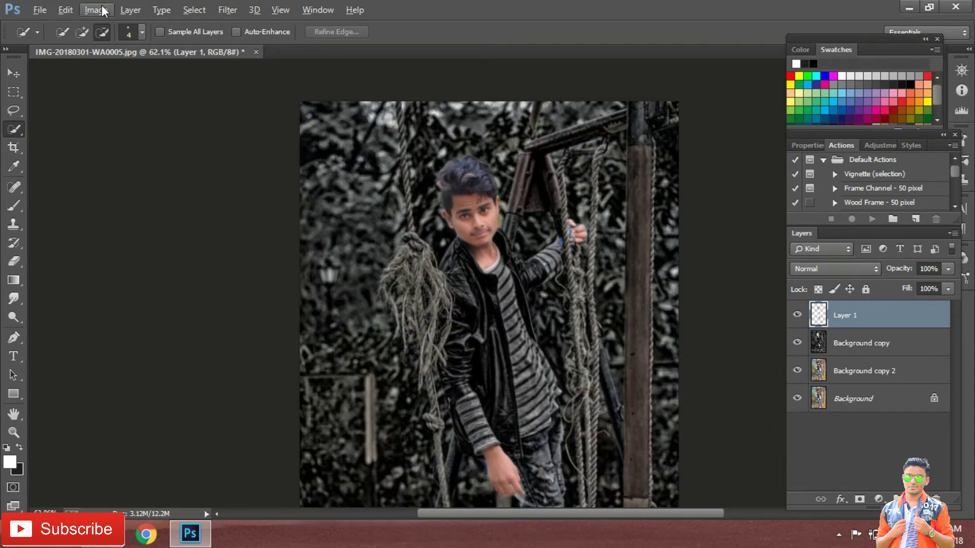
Step: Run Color Efex Pro 3.0 Contrast Color Range: Color Contrast 53%, Brightness +10%, Contrast 17%
{"action": "left_click", "coordinate": [231, 10]}
{"action": "mouse_move", "coordinate": [250, 391]}
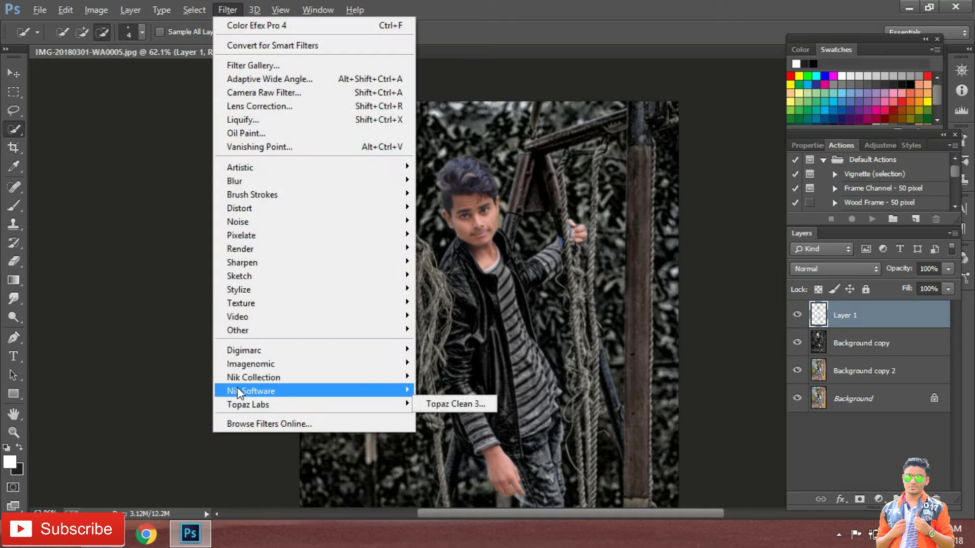
{"action": "left_click", "coordinate": [436, 391]}
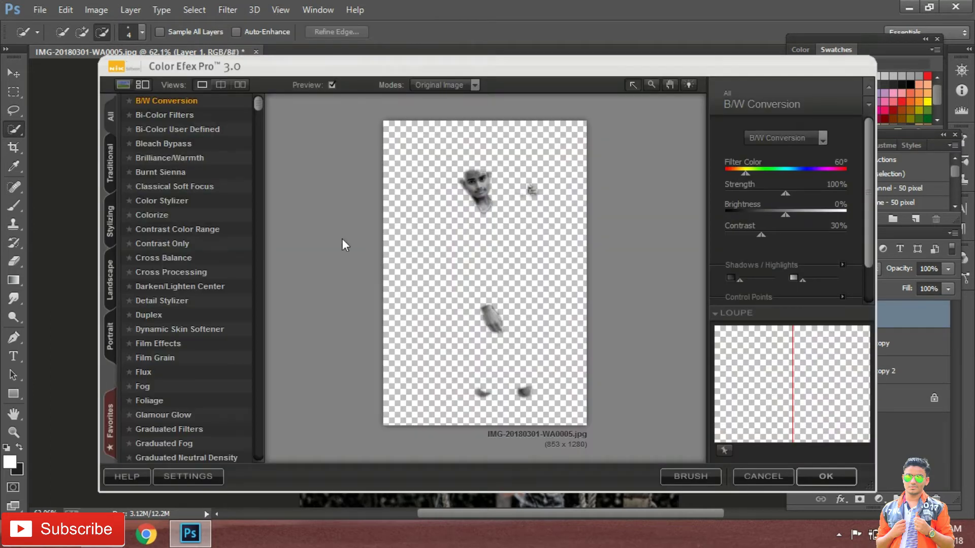
{"action": "left_click", "coordinate": [189, 229]}
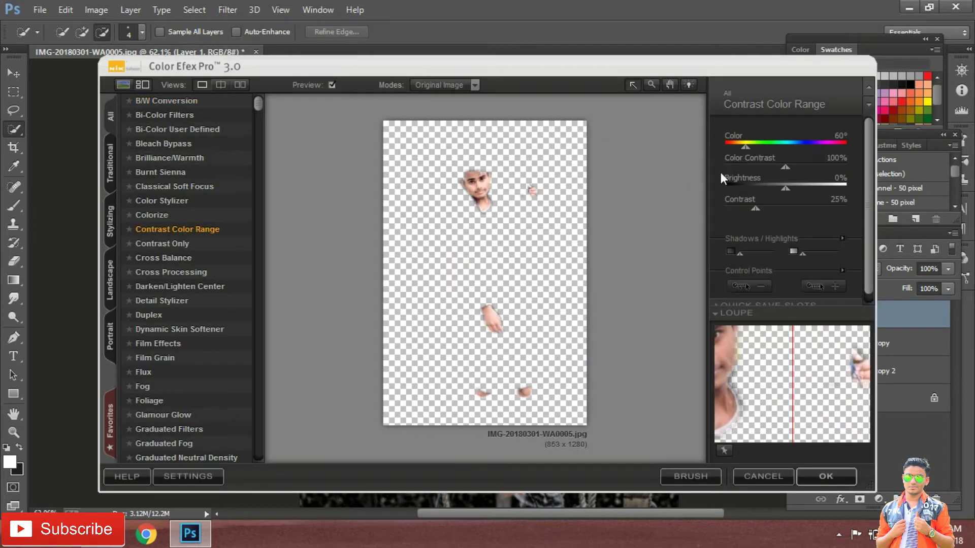
{"action": "left_click", "coordinate": [751, 166]}
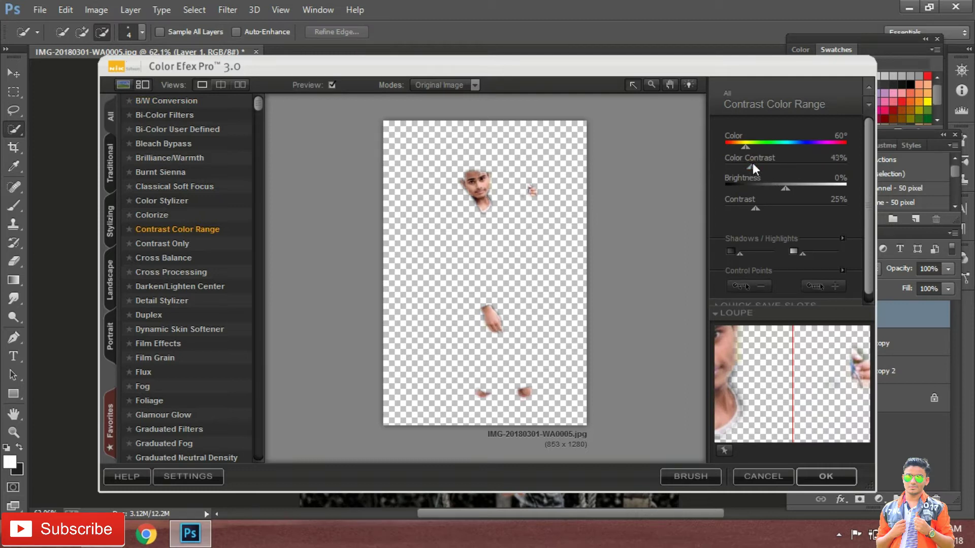
{"action": "left_click", "coordinate": [746, 207]}
{"action": "mouse_move", "coordinate": [781, 190]}
{"action": "left_mouse_down"}
{"action": "mouse_move", "coordinate": [793, 191]}
{"action": "mouse_move", "coordinate": [791, 200]}
{"action": "left_mouse_up"}
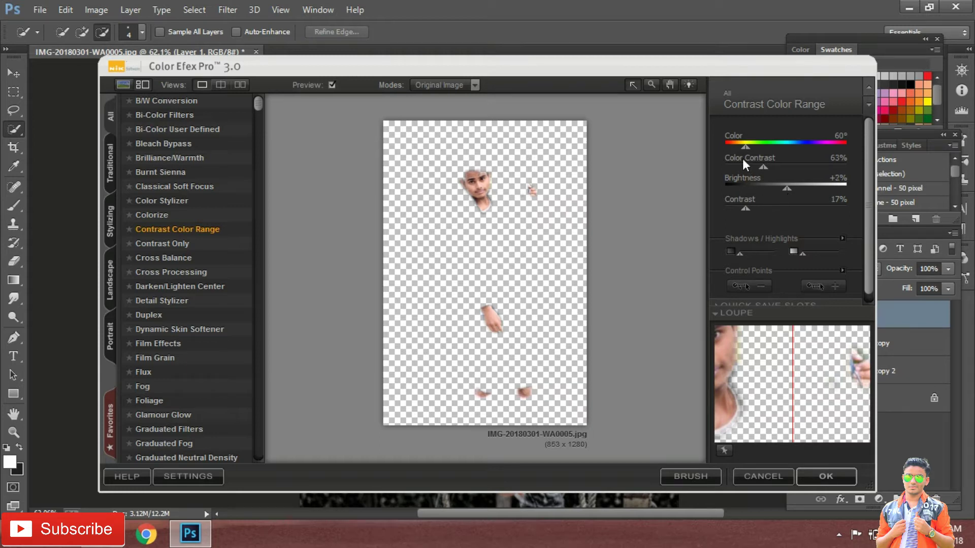
{"action": "left_click_drag", "start_coordinate": [742, 159], "coordinate": [757, 163]}
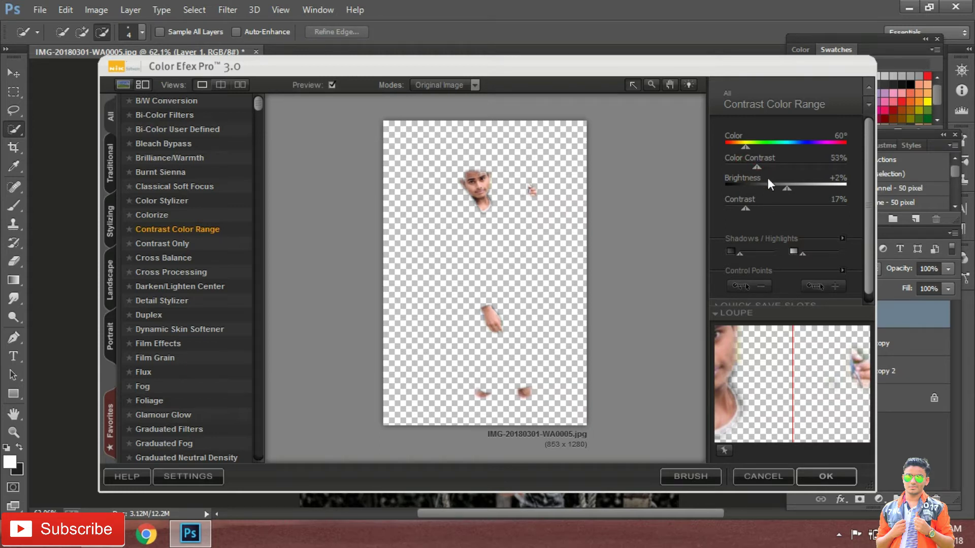
{"action": "left_click_drag", "start_coordinate": [786, 188], "coordinate": [791, 188]}
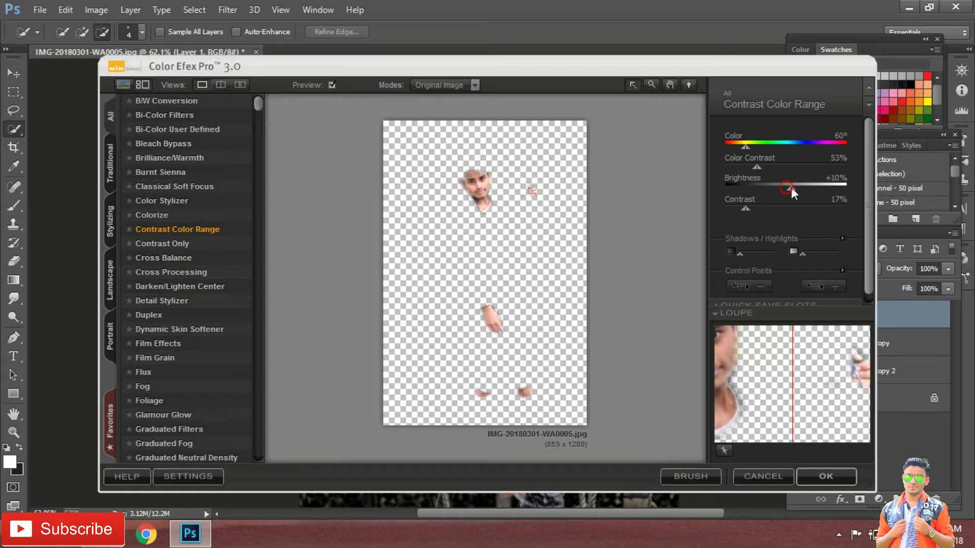
{"action": "left_click", "coordinate": [810, 481]}
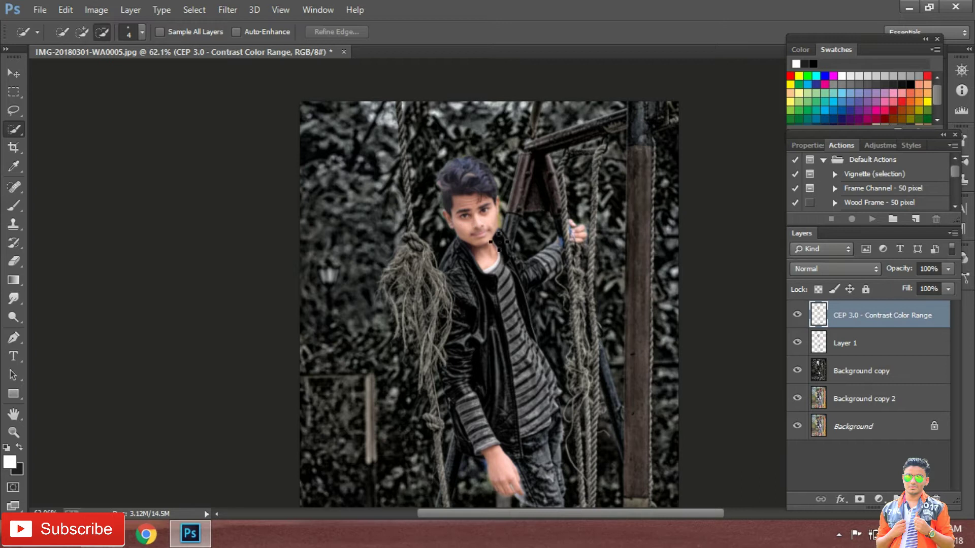
{"action": "scroll", "coordinate": [526, 259], "scroll_direction": "down", "scroll_amount": 3}
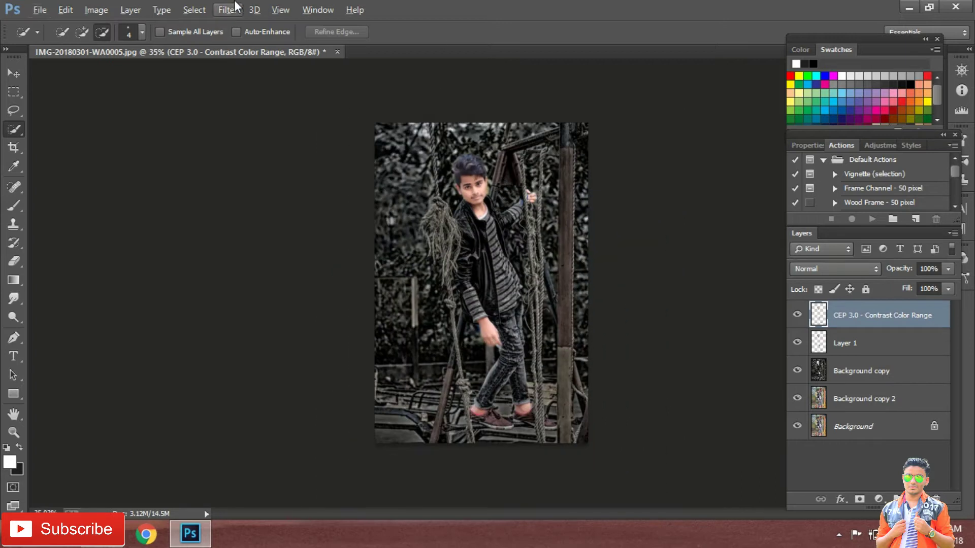
Step: Apply the Camera Raw Filter with Clarity +20 and slightly raised Contrast
{"action": "left_click", "coordinate": [235, 6]}
{"action": "left_click", "coordinate": [593, 253]}
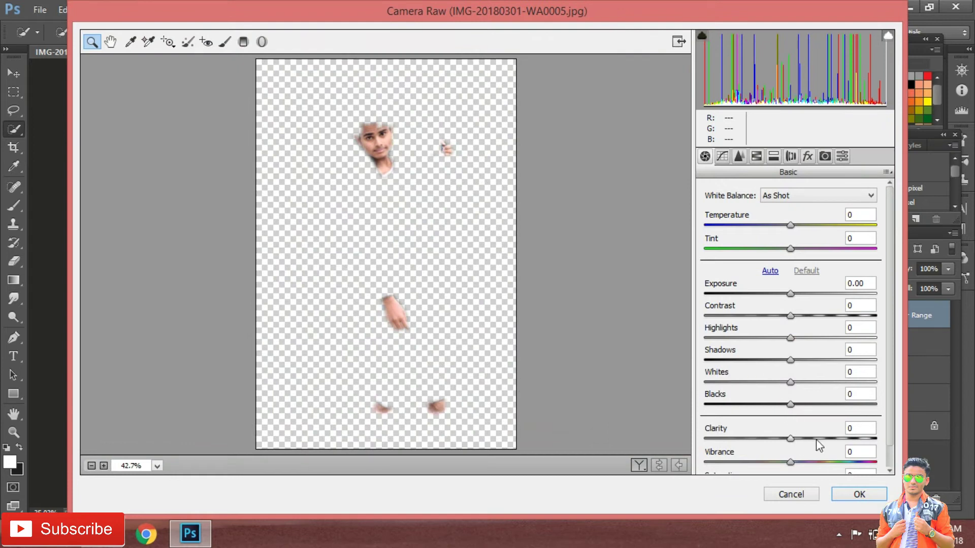
{"action": "left_click", "coordinate": [807, 439]}
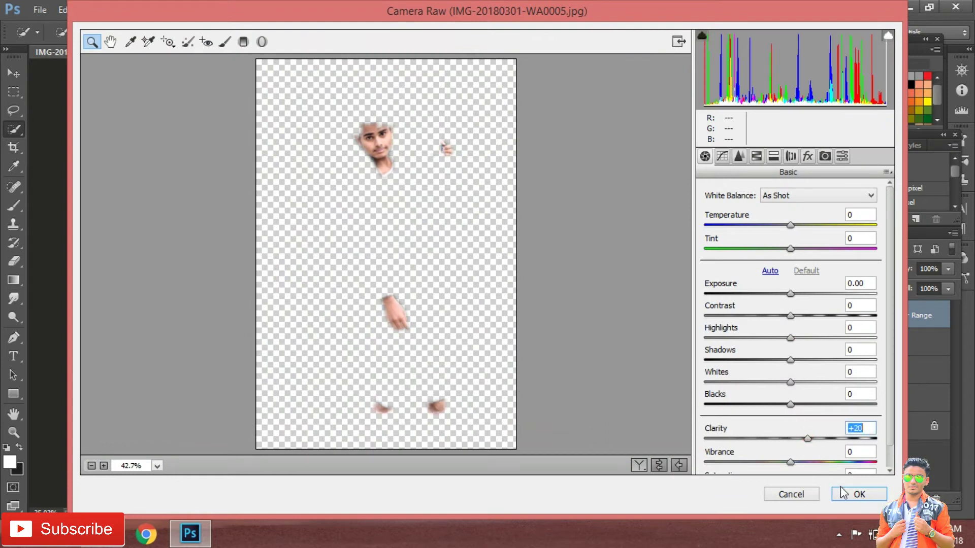
{"action": "left_click_drag", "start_coordinate": [791, 318], "coordinate": [796, 325]}
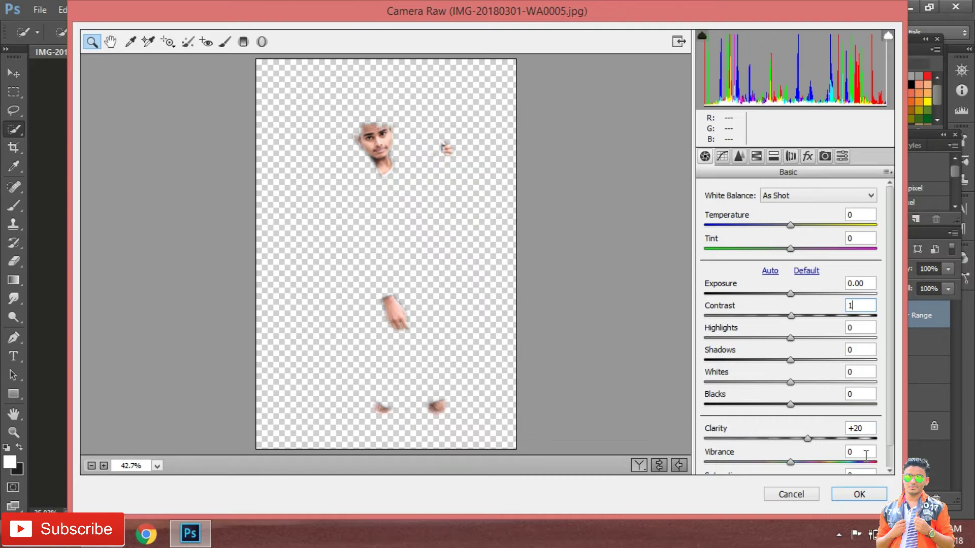
{"action": "left_click", "coordinate": [858, 495]}
Step: Merge the CEP 3.0 - Contrast Color Range layer down into Layer 1
{"action": "scroll", "coordinate": [478, 206], "scroll_direction": "up", "scroll_amount": 2}
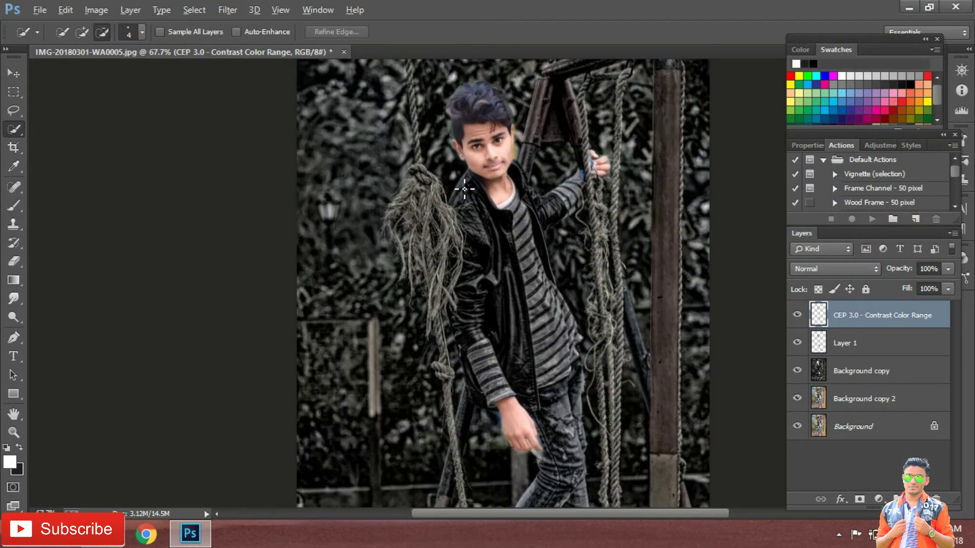
{"action": "scroll", "coordinate": [549, 148], "scroll_direction": "up", "scroll_amount": 2}
{"action": "scroll", "coordinate": [546, 148], "scroll_direction": "down", "scroll_amount": 1}
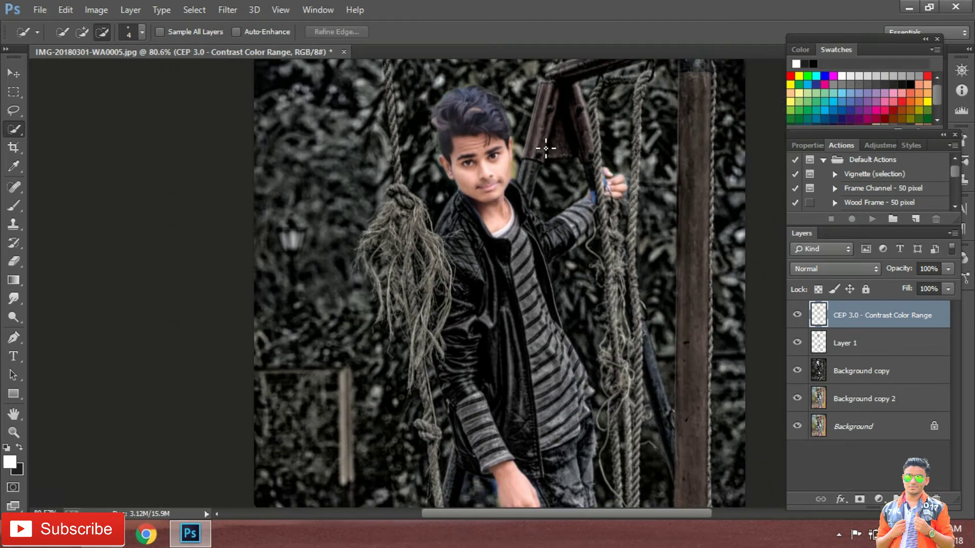
{"action": "scroll", "coordinate": [574, 153], "scroll_direction": "down", "scroll_amount": 2}
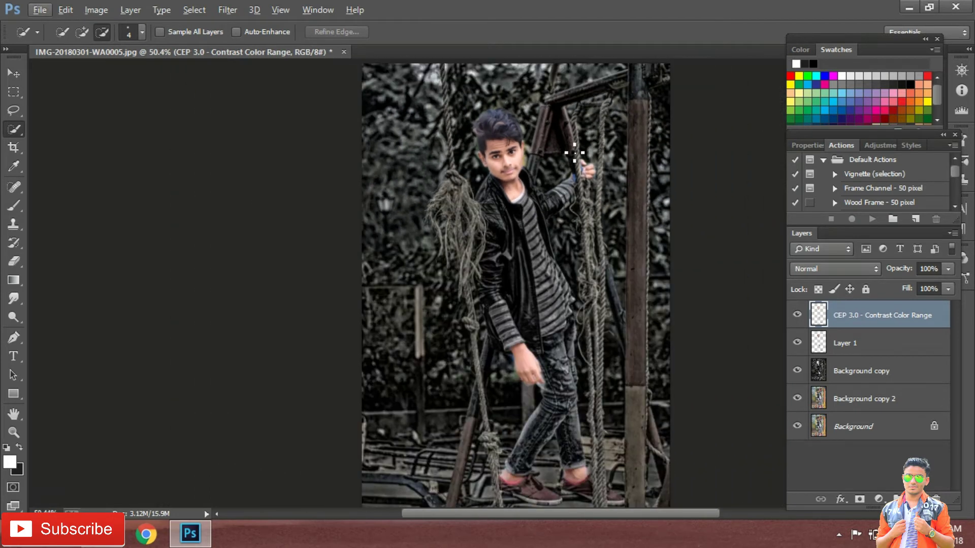
{"action": "left_click", "coordinate": [857, 367]}
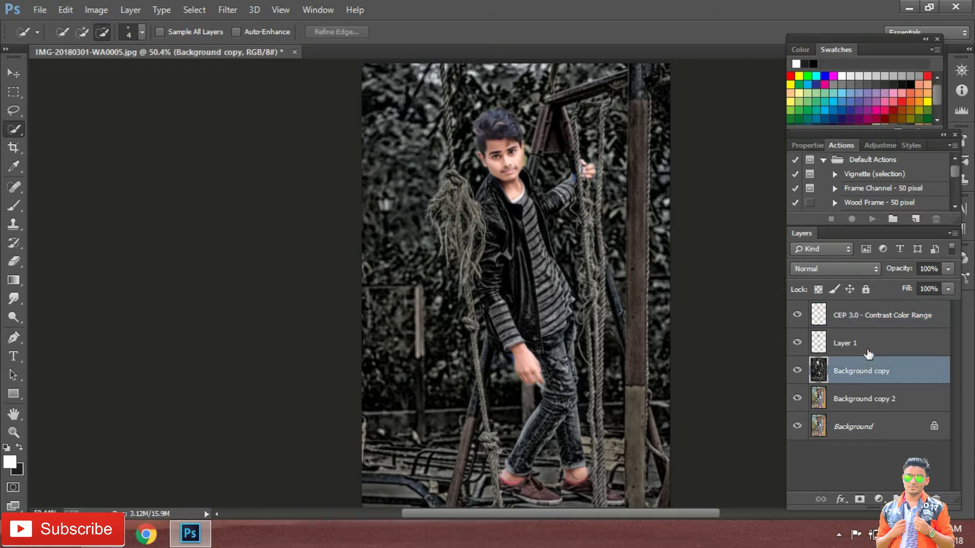
{"action": "left_click", "coordinate": [869, 348]}
{"action": "left_click", "coordinate": [875, 317]}
{"action": "right_click", "coordinate": [874, 317]}
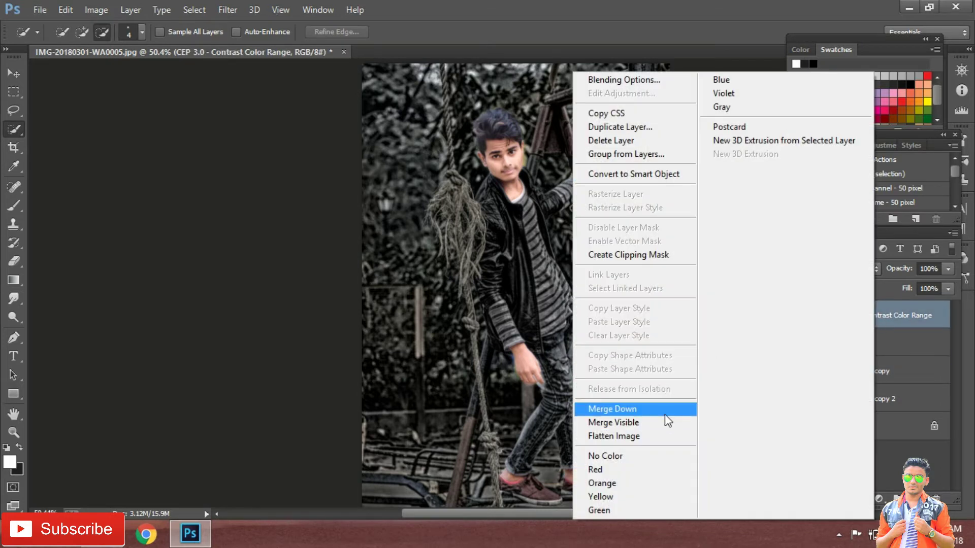
{"action": "left_click", "coordinate": [665, 414]}
Step: Make Background copy the active layer and zoom in on the rope
{"action": "left_click", "coordinate": [845, 362]}
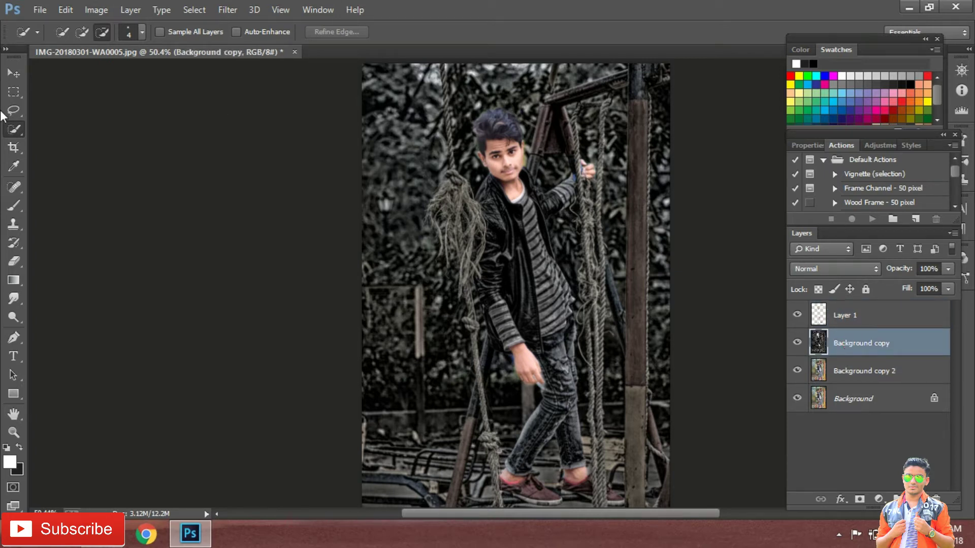
{"action": "scroll", "coordinate": [119, 79], "scroll_direction": "up", "scroll_amount": 1}
{"action": "scroll", "coordinate": [421, 137], "scroll_direction": "up", "scroll_amount": 1}
{"action": "scroll", "coordinate": [400, 124], "scroll_direction": "up", "scroll_amount": 1}
{"action": "scroll", "coordinate": [400, 124], "scroll_direction": "up", "scroll_amount": 1}
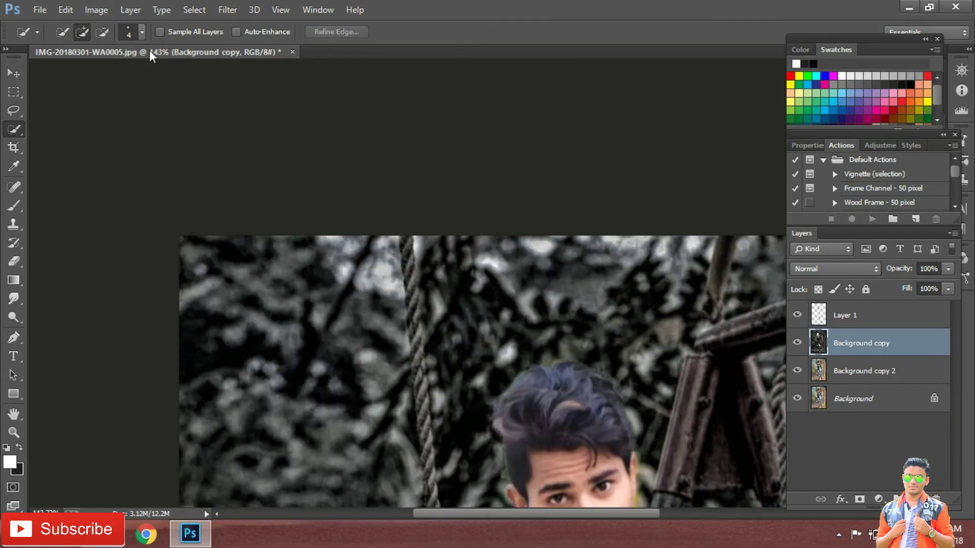
{"action": "scroll", "coordinate": [401, 288], "scroll_direction": "up", "scroll_amount": 1}
{"action": "scroll", "coordinate": [382, 190], "scroll_direction": "up", "scroll_amount": 1}
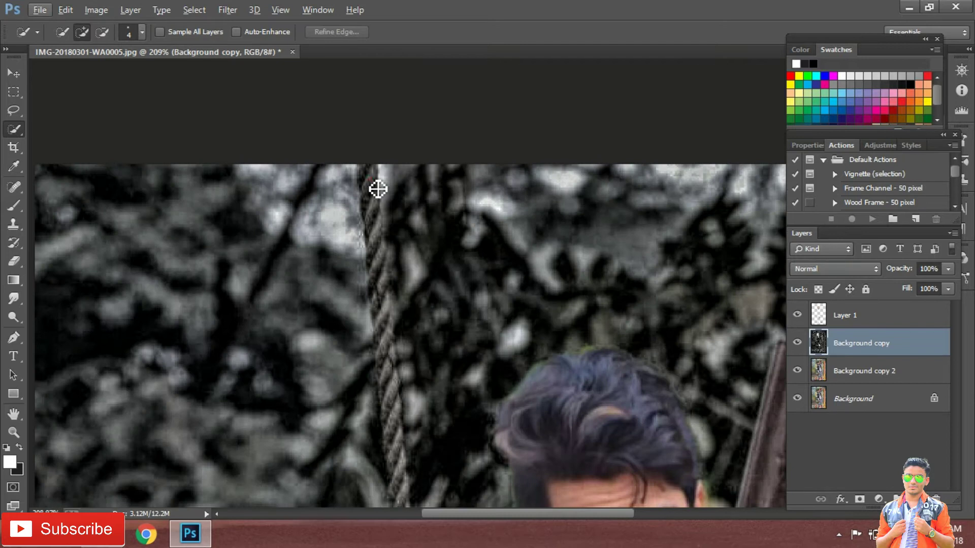
Step: Paint a Quick Selection down the left rope from the top to the knot and frayed fringe
{"action": "left_click_drag", "start_coordinate": [378, 205], "coordinate": [383, 254]}
{"action": "scroll", "coordinate": [381, 253], "scroll_direction": "down", "scroll_amount": 3}
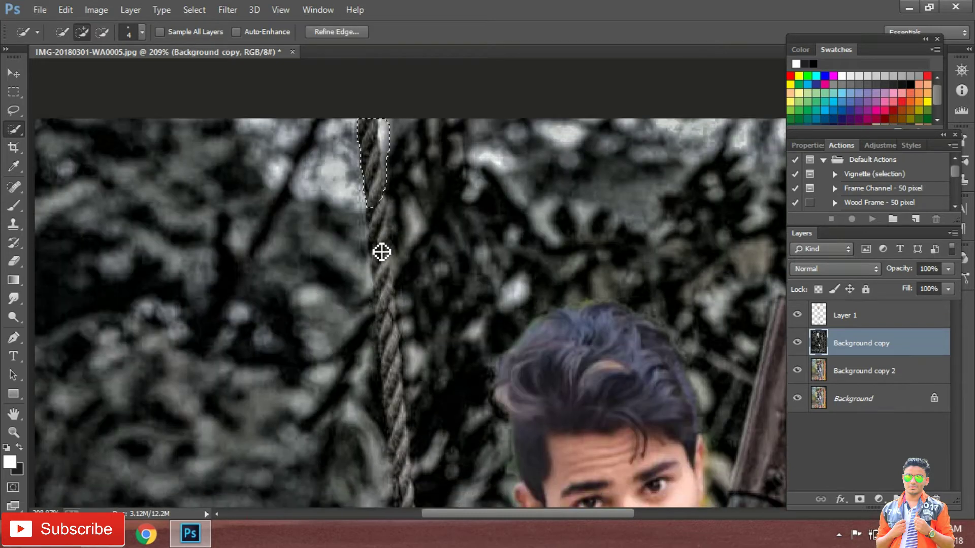
{"action": "scroll", "coordinate": [380, 204], "scroll_direction": "down", "scroll_amount": 2}
{"action": "scroll", "coordinate": [377, 200], "scroll_direction": "down", "scroll_amount": 1}
{"action": "left_click_drag", "start_coordinate": [390, 141], "coordinate": [397, 213]}
{"action": "mouse_move", "coordinate": [400, 278]}
{"action": "left_mouse_down"}
{"action": "mouse_move", "coordinate": [415, 475]}
{"action": "mouse_move", "coordinate": [437, 463]}
{"action": "left_mouse_up"}
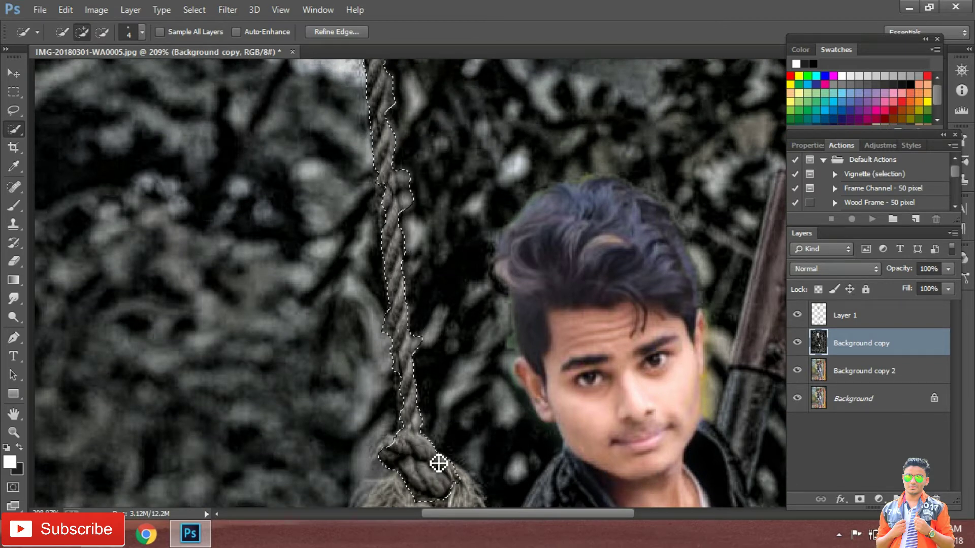
{"action": "scroll", "coordinate": [407, 289], "scroll_direction": "down", "scroll_amount": 4}
{"action": "scroll", "coordinate": [431, 291], "scroll_direction": "down", "scroll_amount": 2}
{"action": "mouse_move", "coordinate": [431, 291]}
{"action": "left_mouse_down"}
{"action": "mouse_move", "coordinate": [392, 322]}
{"action": "mouse_move", "coordinate": [342, 420]}
{"action": "mouse_move", "coordinate": [492, 391]}
{"action": "mouse_move", "coordinate": [524, 420]}
{"action": "left_mouse_up"}
Step: Extend the rope selection over the rest of the fringe down to the lower knot
{"action": "scroll", "coordinate": [461, 348], "scroll_direction": "down", "scroll_amount": 1}
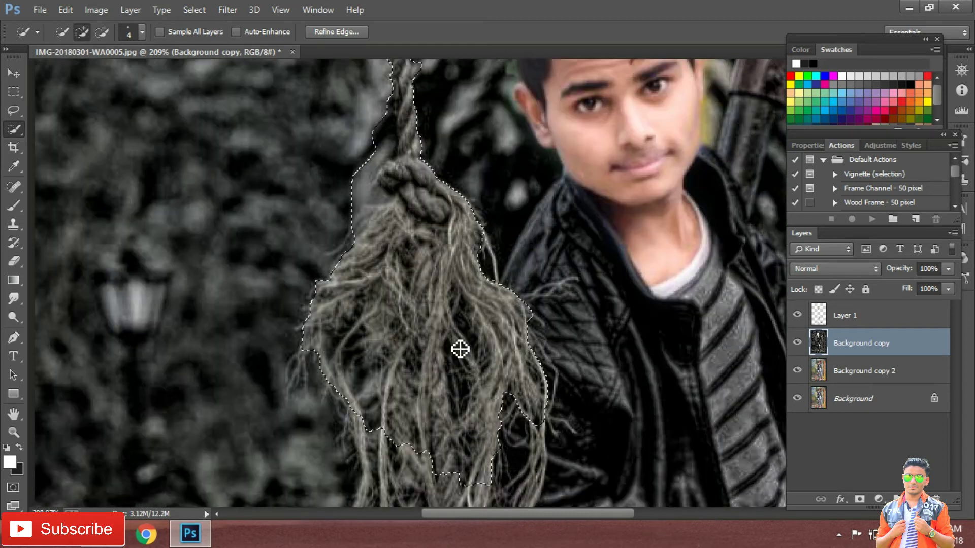
{"action": "scroll", "coordinate": [431, 350], "scroll_direction": "down", "scroll_amount": 4}
{"action": "mouse_move", "coordinate": [398, 353]}
{"action": "left_mouse_down"}
{"action": "mouse_move", "coordinate": [531, 338]}
{"action": "mouse_move", "coordinate": [464, 481]}
{"action": "left_mouse_up"}
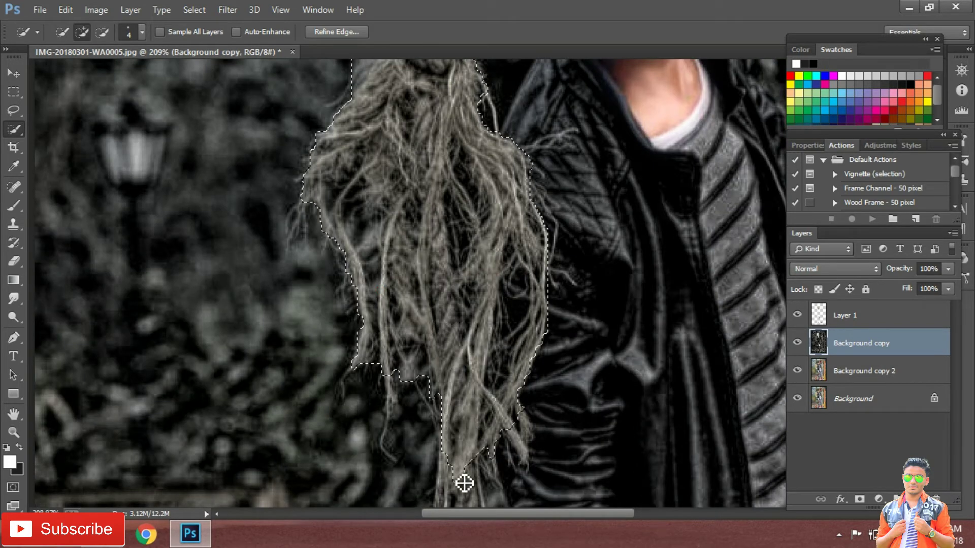
{"action": "scroll", "coordinate": [520, 380], "scroll_direction": "down", "scroll_amount": 2}
{"action": "mouse_move", "coordinate": [520, 381]}
{"action": "left_mouse_down"}
{"action": "mouse_move", "coordinate": [513, 347]}
{"action": "mouse_move", "coordinate": [518, 355]}
{"action": "left_mouse_up"}
{"action": "scroll", "coordinate": [518, 355], "scroll_direction": "down", "scroll_amount": 4}
{"action": "mouse_move", "coordinate": [461, 233]}
{"action": "left_mouse_down"}
{"action": "mouse_move", "coordinate": [485, 311]}
{"action": "mouse_move", "coordinate": [481, 374]}
{"action": "mouse_move", "coordinate": [505, 407]}
{"action": "mouse_move", "coordinate": [505, 283]}
{"action": "mouse_move", "coordinate": [524, 435]}
{"action": "left_mouse_up"}
{"action": "scroll", "coordinate": [498, 353], "scroll_direction": "down", "scroll_amount": 4}
{"action": "scroll", "coordinate": [524, 435], "scroll_direction": "down", "scroll_amount": 6}
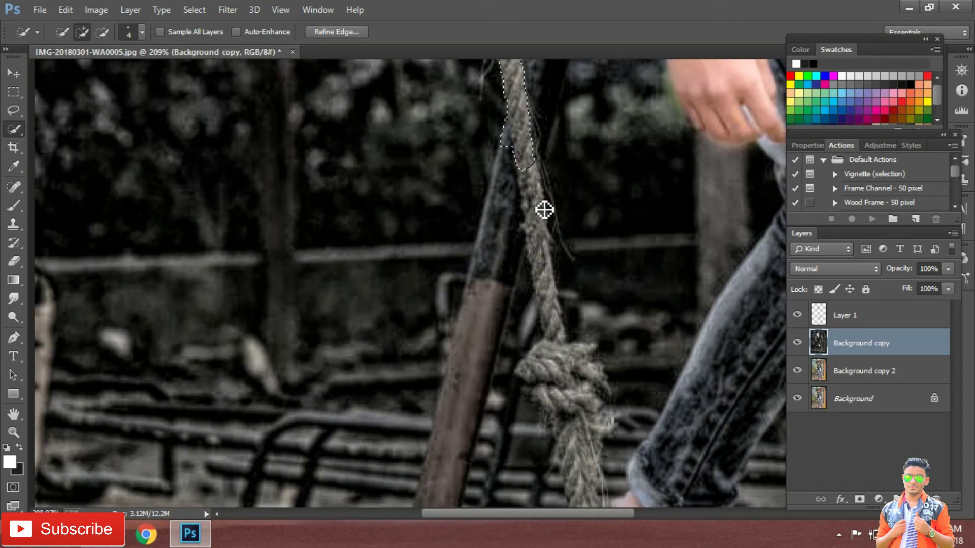
{"action": "mouse_move", "coordinate": [562, 349]}
{"action": "left_mouse_down"}
{"action": "mouse_move", "coordinate": [574, 442]}
{"action": "mouse_move", "coordinate": [561, 345]}
{"action": "left_mouse_up"}
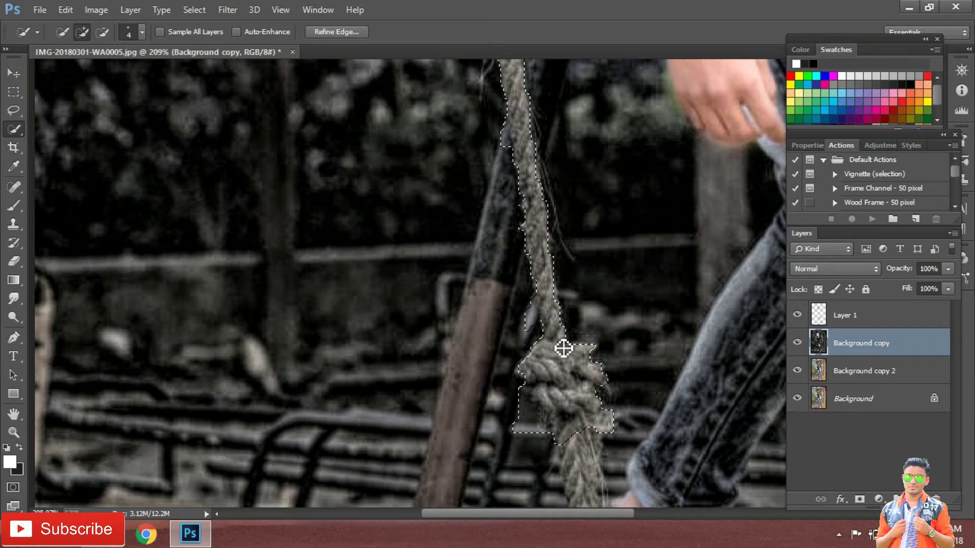
{"action": "scroll", "coordinate": [202, 81], "scroll_direction": "down", "scroll_amount": 1}
Step: Subtract stray background beside the rope while adding back the missed lower rope section
{"action": "left_click", "coordinate": [101, 31]}
{"action": "left_click_drag", "start_coordinate": [485, 313], "coordinate": [516, 381]}
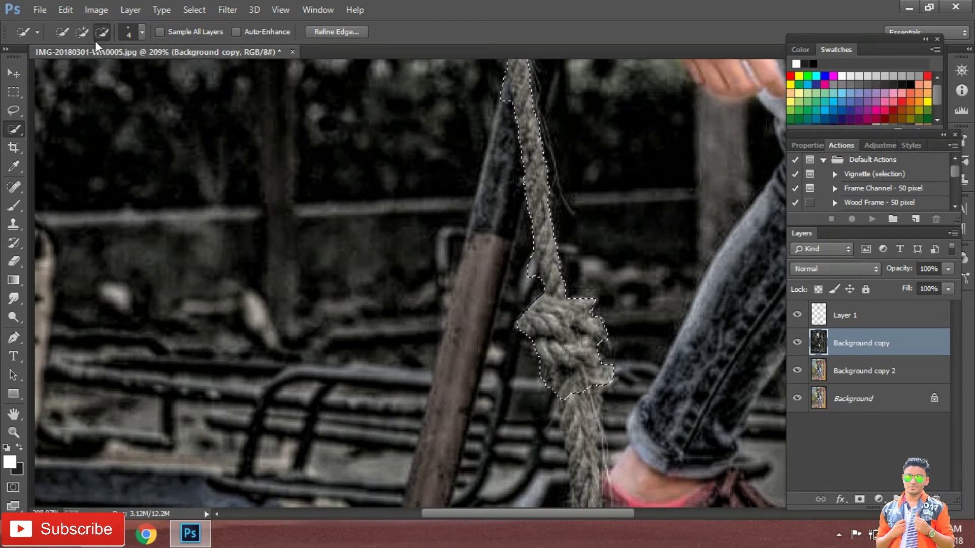
{"action": "left_click", "coordinate": [82, 31]}
{"action": "scroll", "coordinate": [757, 211], "scroll_direction": "down", "scroll_amount": 2}
{"action": "scroll", "coordinate": [583, 233], "scroll_direction": "down", "scroll_amount": 2}
{"action": "left_click_drag", "start_coordinate": [583, 232], "coordinate": [616, 479]}
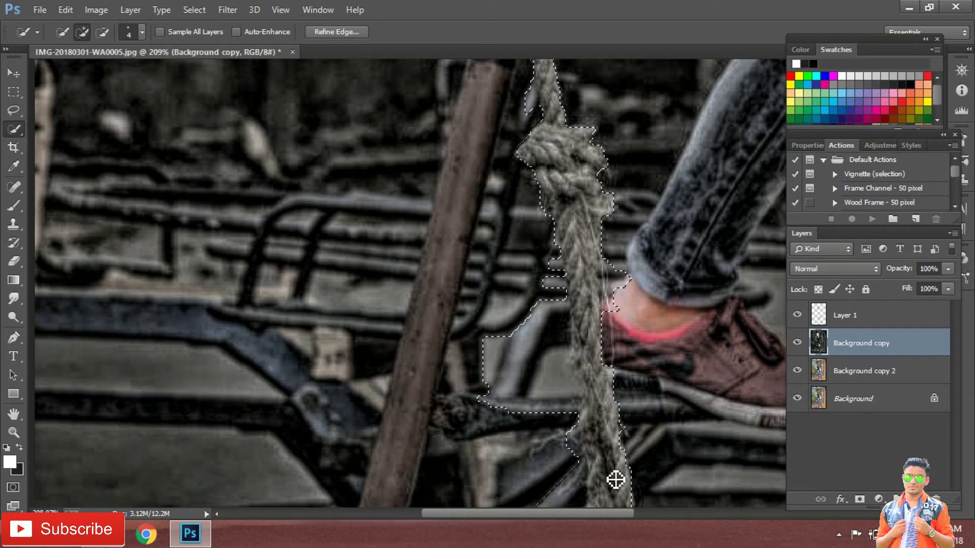
{"action": "scroll", "coordinate": [616, 479], "scroll_direction": "down", "scroll_amount": 4}
{"action": "left_click", "coordinate": [102, 31]}
{"action": "mouse_move", "coordinate": [584, 170]}
{"action": "left_mouse_down"}
{"action": "mouse_move", "coordinate": [566, 96]}
{"action": "mouse_move", "coordinate": [571, 318]}
{"action": "left_mouse_up"}
{"action": "left_click", "coordinate": [503, 190]}
Step: Trim the upper selection edge to hug the rope, then fit the whole photo in view
{"action": "scroll", "coordinate": [643, 166], "scroll_direction": "up", "scroll_amount": 2}
{"action": "scroll", "coordinate": [620, 169], "scroll_direction": "up", "scroll_amount": 3}
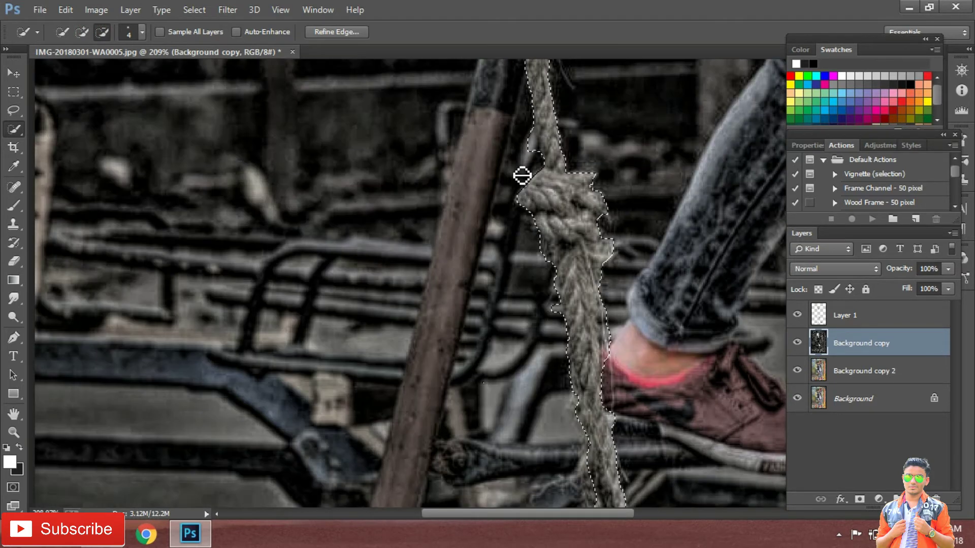
{"action": "scroll", "coordinate": [561, 337], "scroll_direction": "up", "scroll_amount": 4}
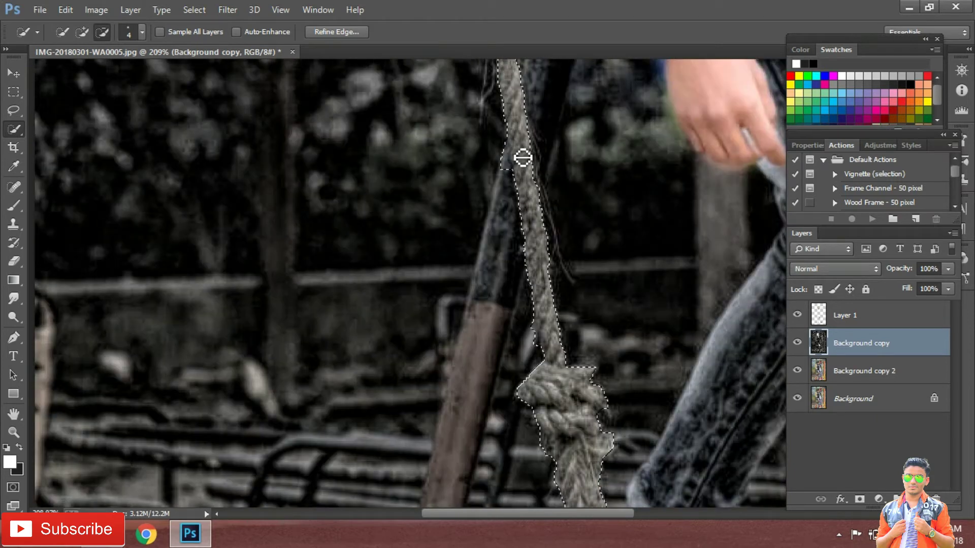
{"action": "scroll", "coordinate": [511, 179], "scroll_direction": "up", "scroll_amount": 7}
{"action": "scroll", "coordinate": [508, 181], "scroll_direction": "up", "scroll_amount": 3}
{"action": "scroll", "coordinate": [507, 218], "scroll_direction": "up", "scroll_amount": 3}
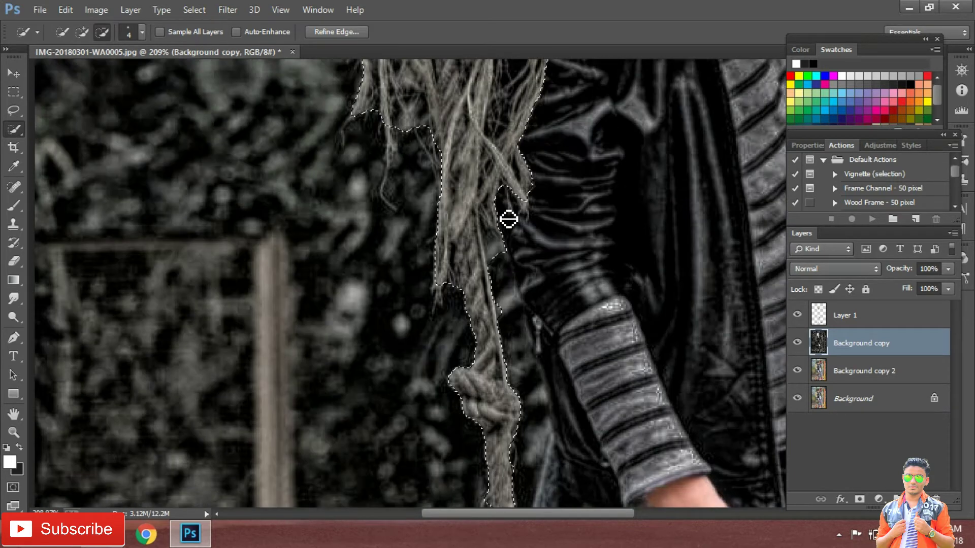
{"action": "scroll", "coordinate": [359, 168], "scroll_direction": "up", "scroll_amount": 5}
{"action": "scroll", "coordinate": [370, 268], "scroll_direction": "up", "scroll_amount": 3}
{"action": "left_click_drag", "start_coordinate": [370, 268], "coordinate": [394, 211]}
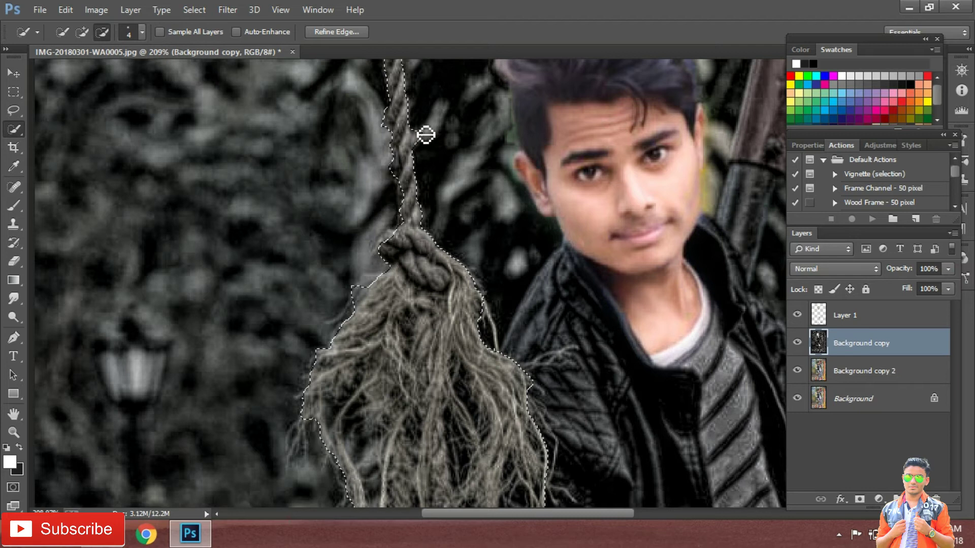
{"action": "scroll", "coordinate": [427, 135], "scroll_direction": "up", "scroll_amount": 3}
{"action": "scroll", "coordinate": [433, 151], "scroll_direction": "up", "scroll_amount": 5}
{"action": "scroll", "coordinate": [420, 261], "scroll_direction": "up", "scroll_amount": 5}
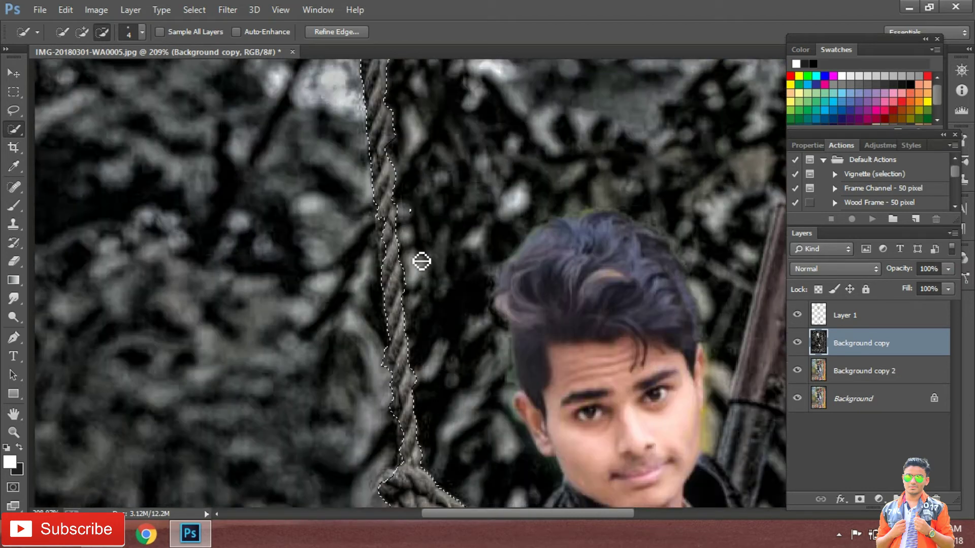
{"action": "scroll", "coordinate": [420, 259], "scroll_direction": "up", "scroll_amount": 1}
{"action": "scroll", "coordinate": [402, 214], "scroll_direction": "up", "scroll_amount": 5}
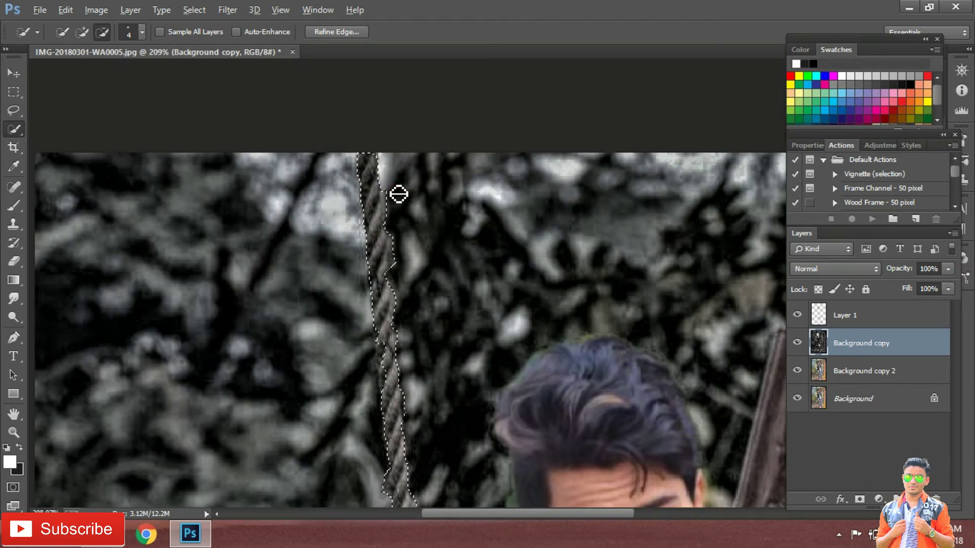
{"action": "key", "text": "ctrl+0"}
Step: Refine the rope selection's frayed edges with Refine Edge to catch the fine strands
{"action": "right_click", "coordinate": [411, 259]}
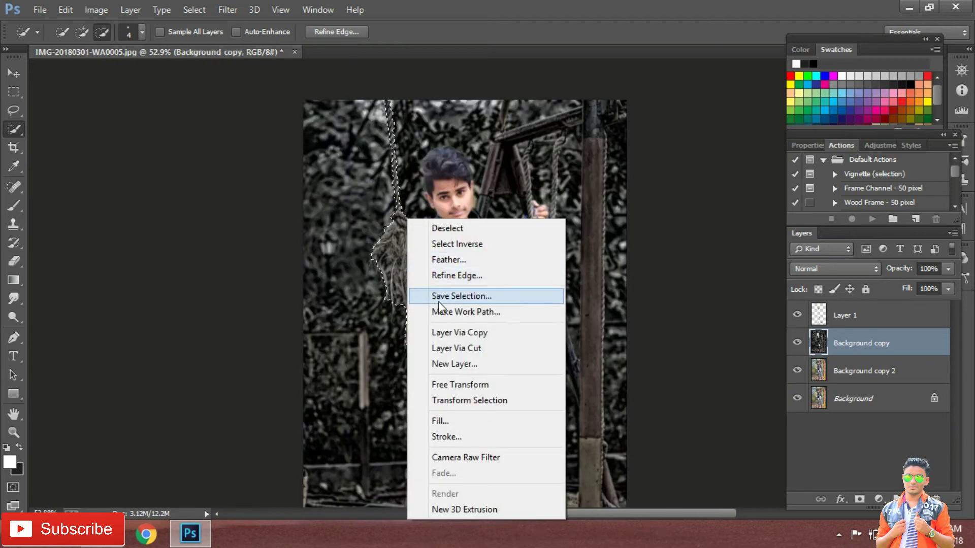
{"action": "left_click", "coordinate": [447, 274]}
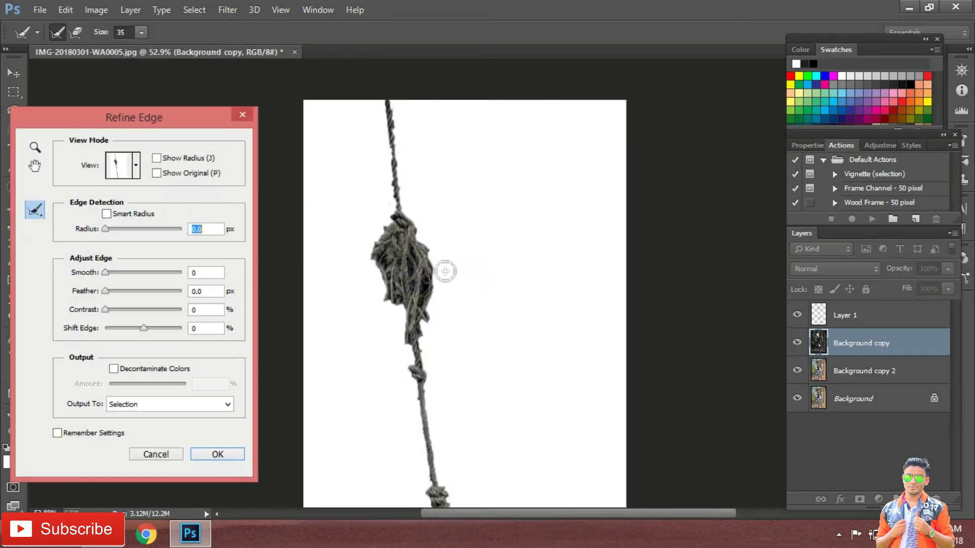
{"action": "mouse_move", "coordinate": [404, 274]}
{"action": "left_mouse_down"}
{"action": "mouse_move", "coordinate": [405, 291]}
{"action": "mouse_move", "coordinate": [401, 254]}
{"action": "mouse_move", "coordinate": [429, 300]}
{"action": "mouse_move", "coordinate": [407, 243]}
{"action": "mouse_move", "coordinate": [385, 271]}
{"action": "mouse_move", "coordinate": [406, 310]}
{"action": "mouse_move", "coordinate": [396, 304]}
{"action": "mouse_move", "coordinate": [444, 322]}
{"action": "left_mouse_up"}
{"action": "left_click", "coordinate": [62, 9]}
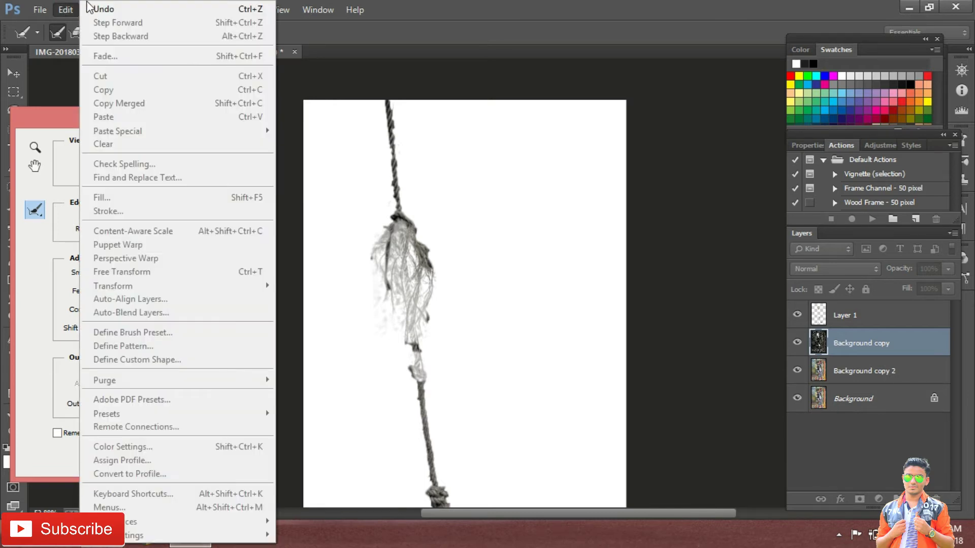
{"action": "left_click", "coordinate": [212, 463]}
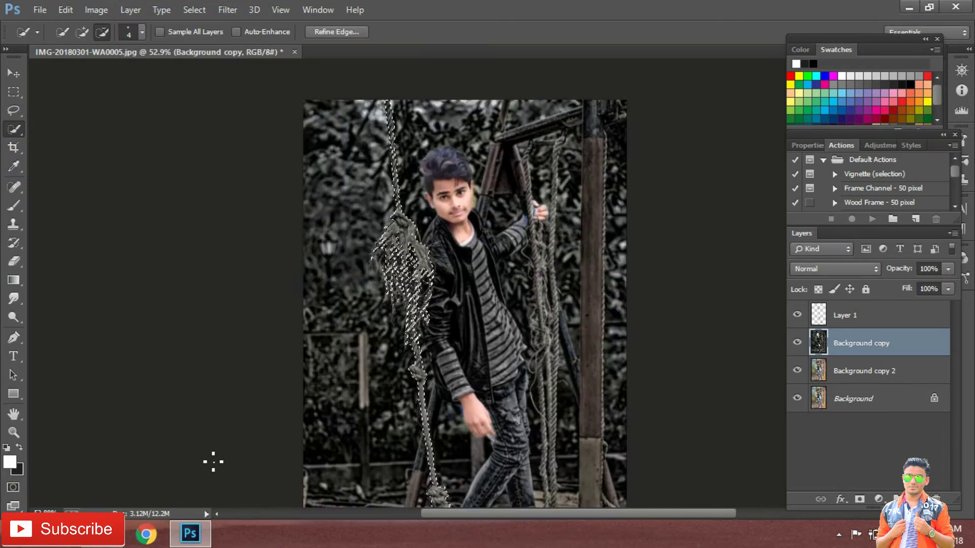
Step: Copy the refined rope selection onto a new Layer 2
{"action": "right_click", "coordinate": [400, 187]}
{"action": "left_click", "coordinate": [441, 298]}
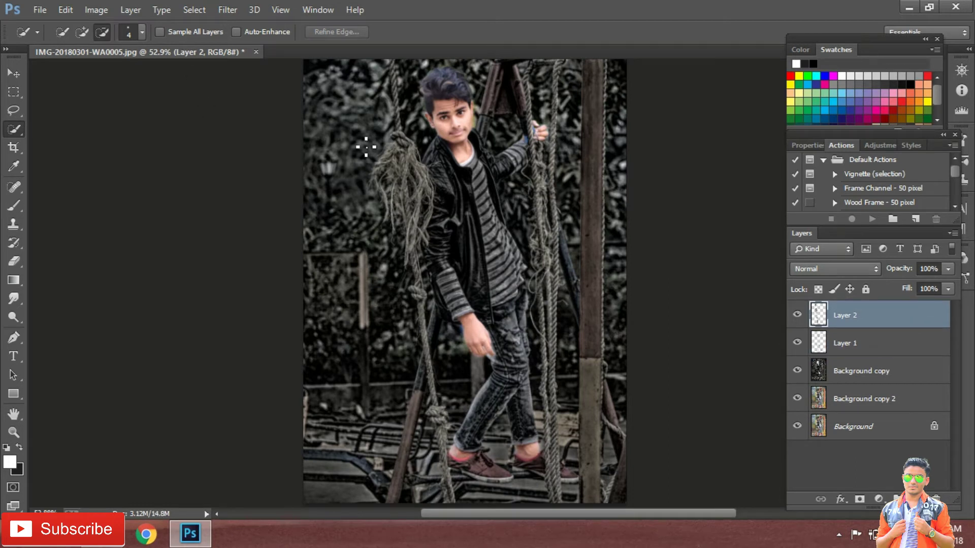
{"action": "left_click", "coordinate": [237, 9]}
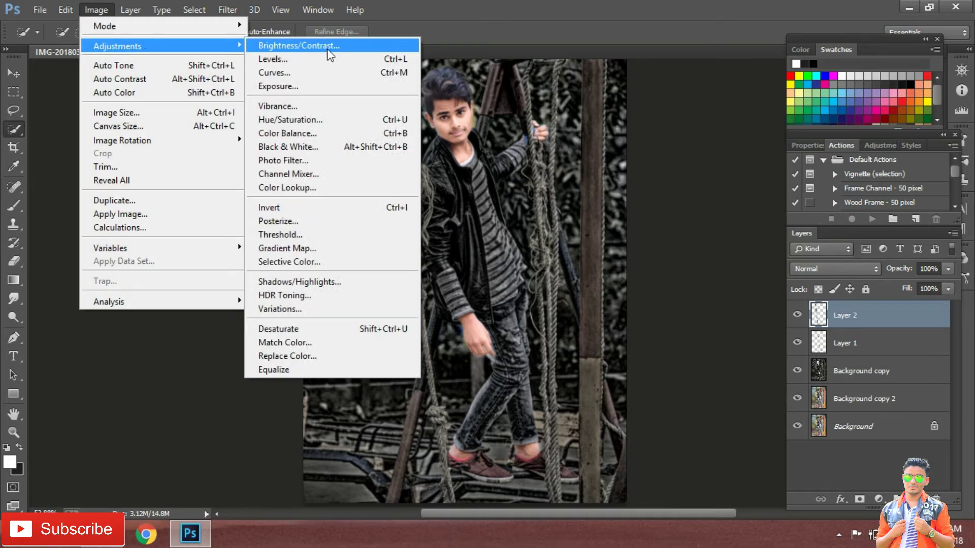
{"action": "mouse_move", "coordinate": [118, 46]}
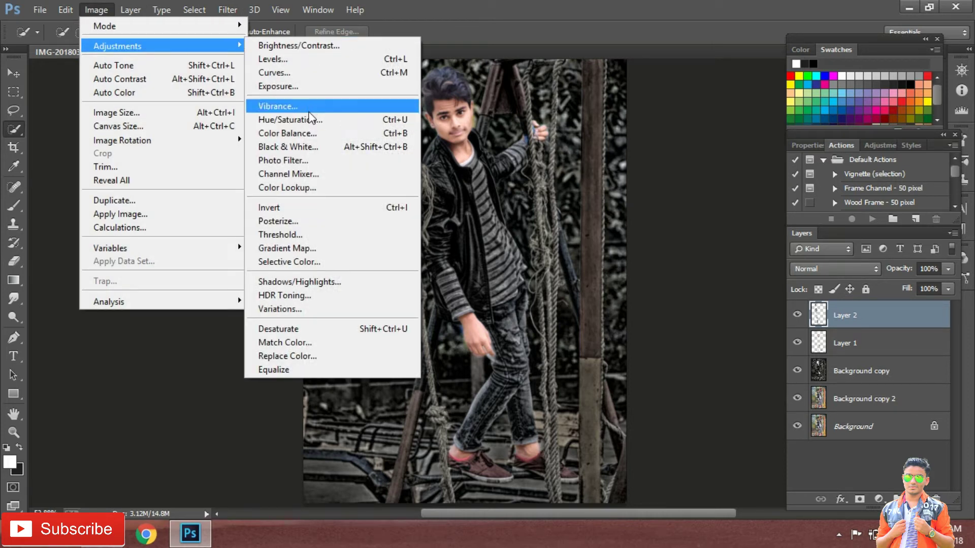
Step: Apply a Vibrance adjustment of +100 with Saturation about +57 to the rope on Layer 2
{"action": "left_click", "coordinate": [311, 120]}
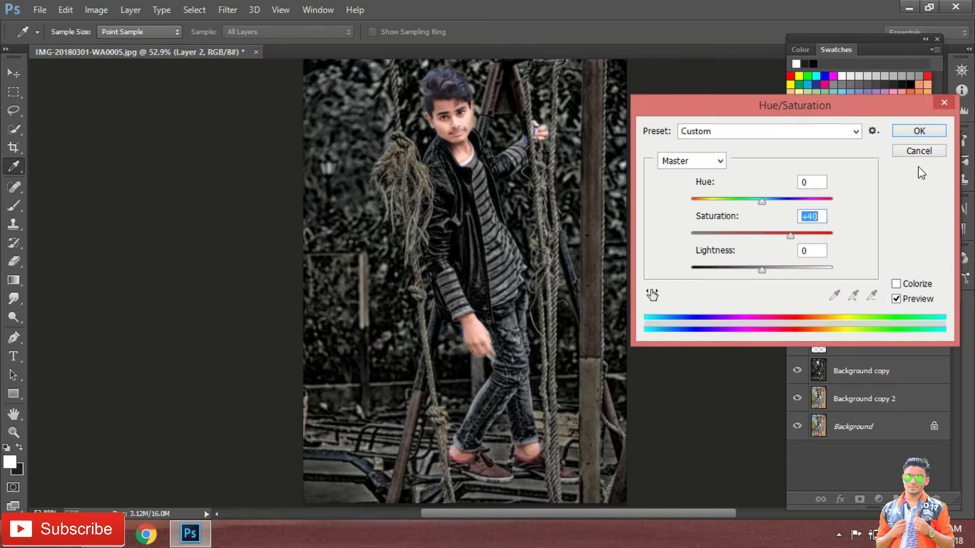
{"action": "left_click", "coordinate": [917, 132]}
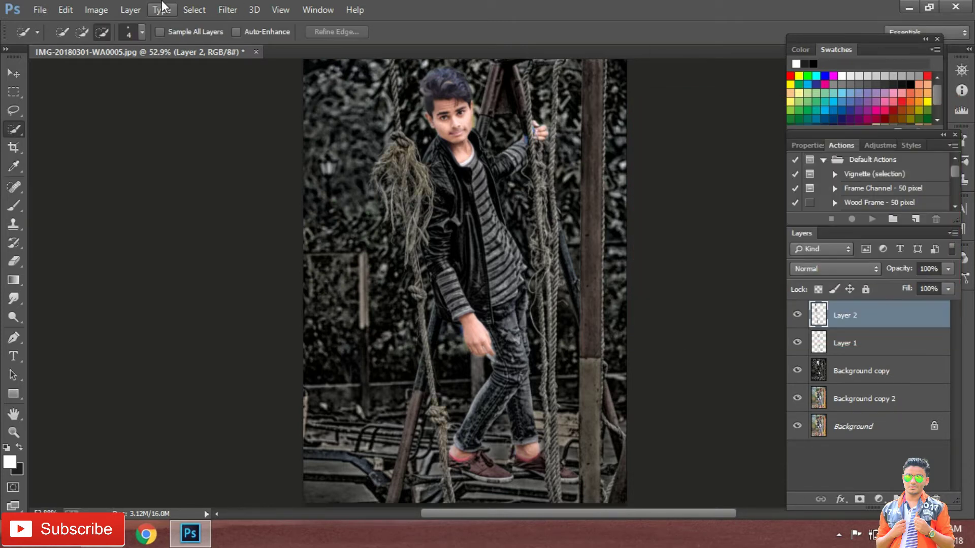
{"action": "left_click", "coordinate": [97, 10]}
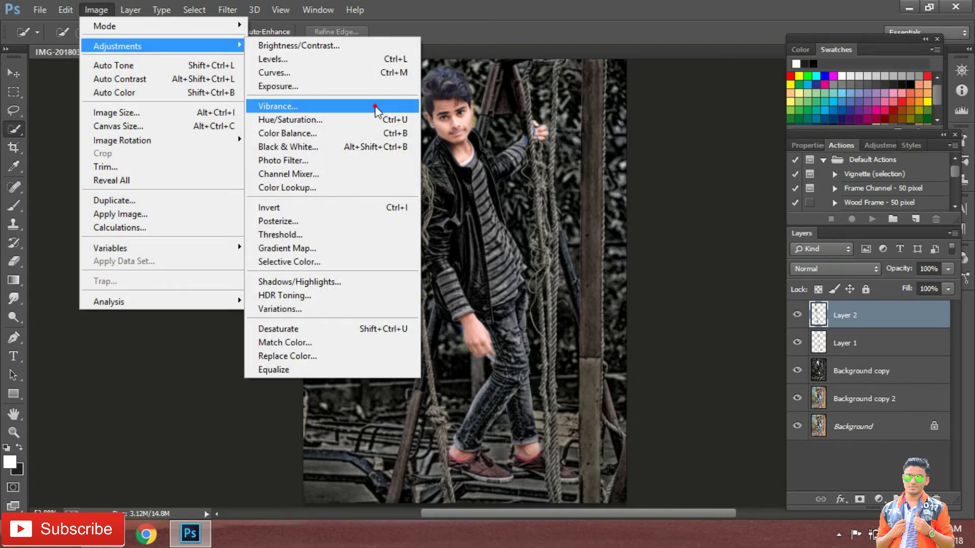
{"action": "left_click", "coordinate": [379, 106]}
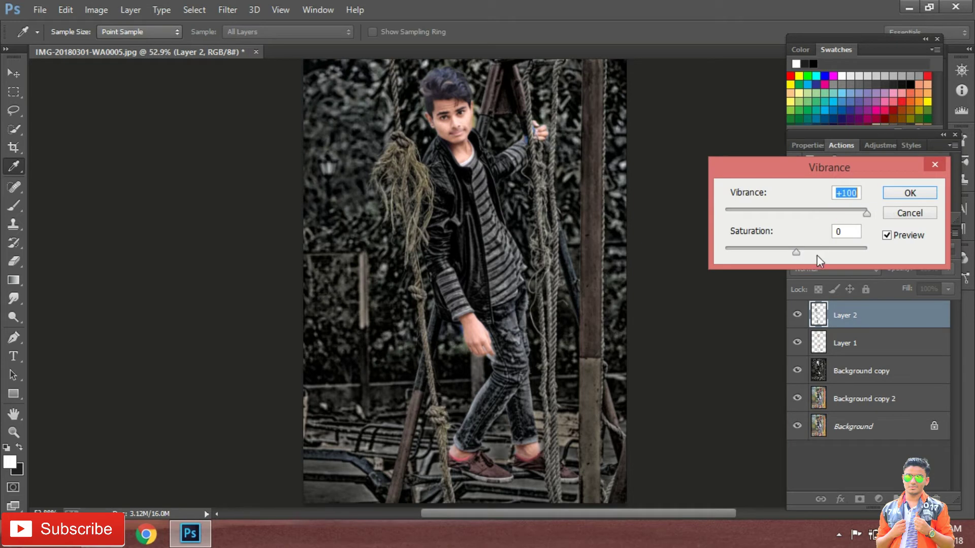
{"action": "left_click", "coordinate": [834, 249]}
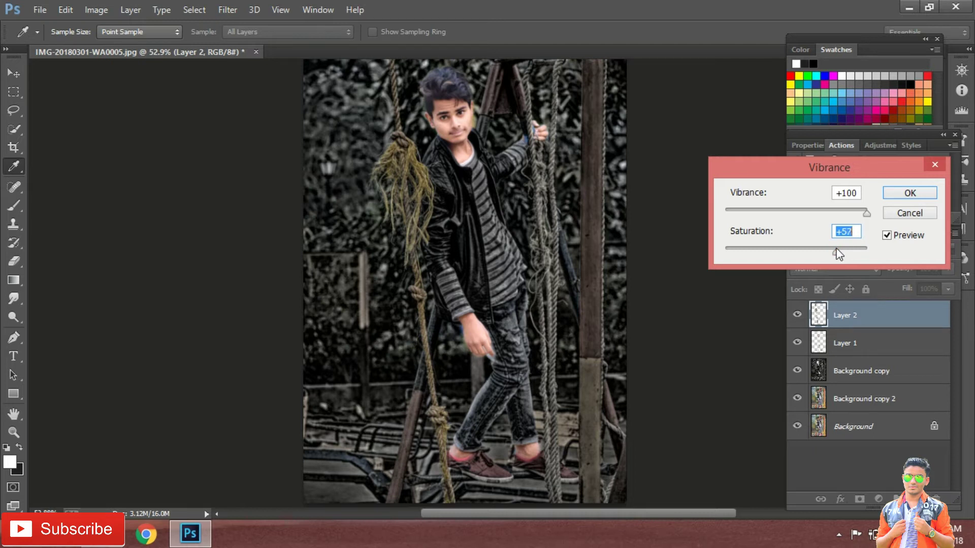
{"action": "left_click", "coordinate": [910, 193]}
Step: With Quick Selection active, make Background copy the current layer and clear the previous selection
{"action": "key", "text": "w"}
{"action": "scroll", "coordinate": [551, 200], "scroll_direction": "up", "scroll_amount": 5}
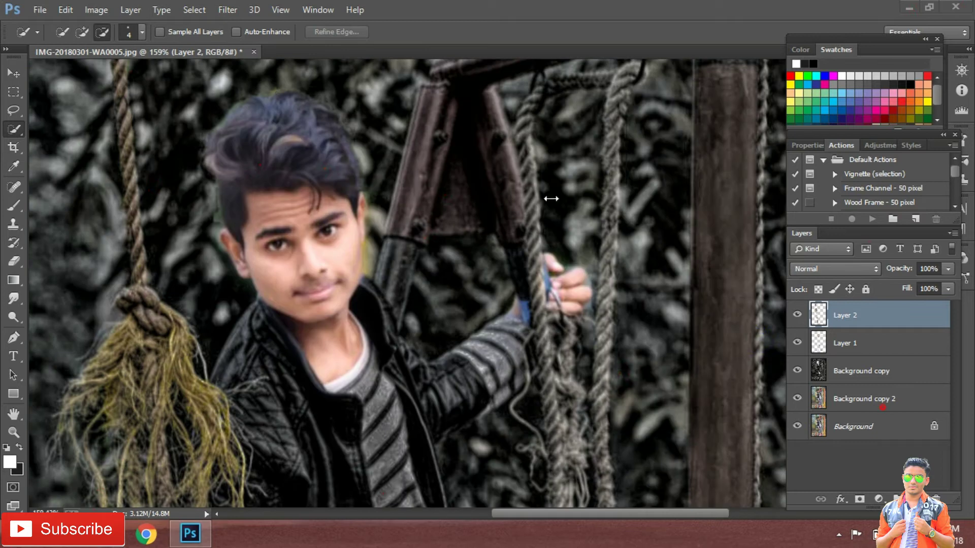
{"action": "scroll", "coordinate": [601, 151], "scroll_direction": "up", "scroll_amount": 2}
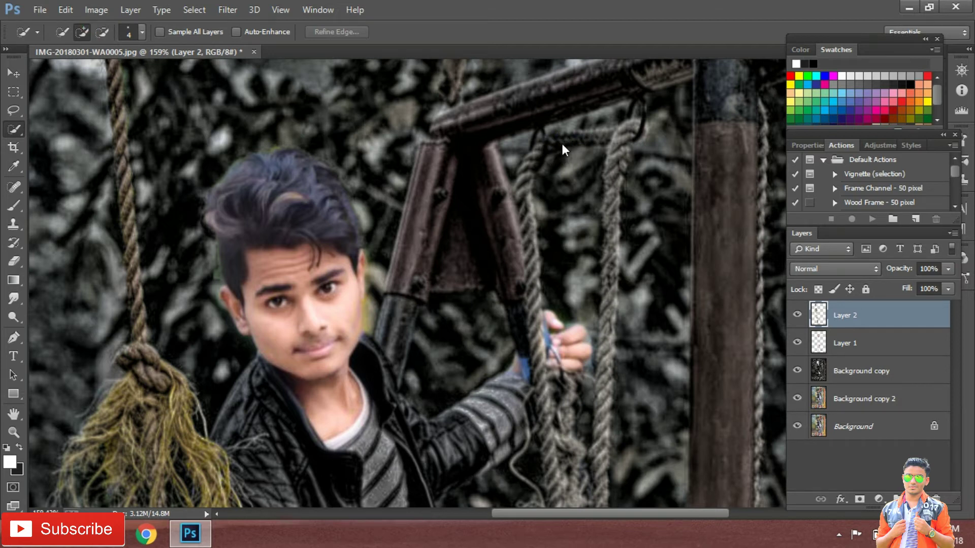
{"action": "right_click", "coordinate": [563, 145]}
{"action": "left_click", "coordinate": [892, 369]}
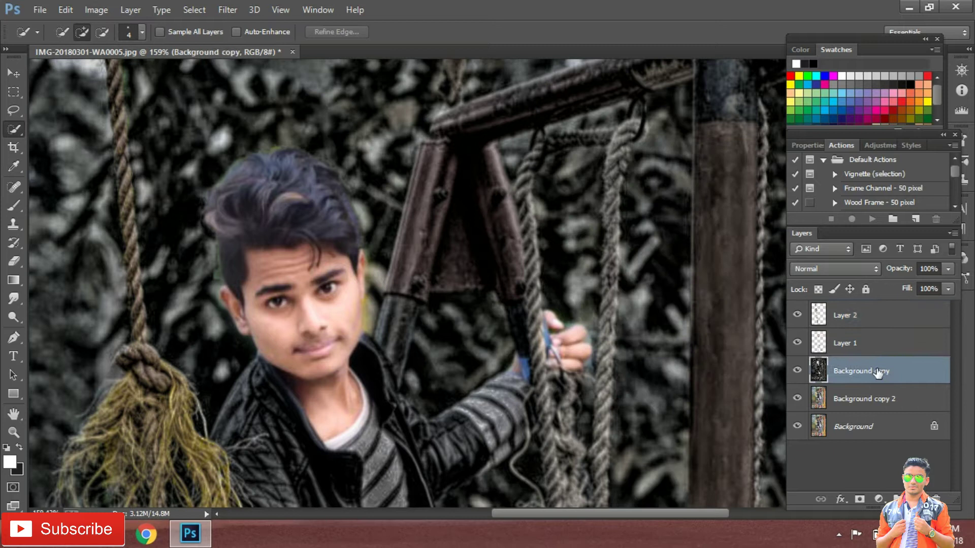
{"action": "scroll", "coordinate": [535, 225], "scroll_direction": "up", "scroll_amount": 2}
{"action": "scroll", "coordinate": [549, 174], "scroll_direction": "up", "scroll_amount": 2}
{"action": "right_click", "coordinate": [540, 185]}
{"action": "left_click", "coordinate": [558, 187]}
Step: Start a Quick Selection on the right-hand rope and extend it down to the ground
{"action": "scroll", "coordinate": [385, 113], "scroll_direction": "up", "scroll_amount": 1}
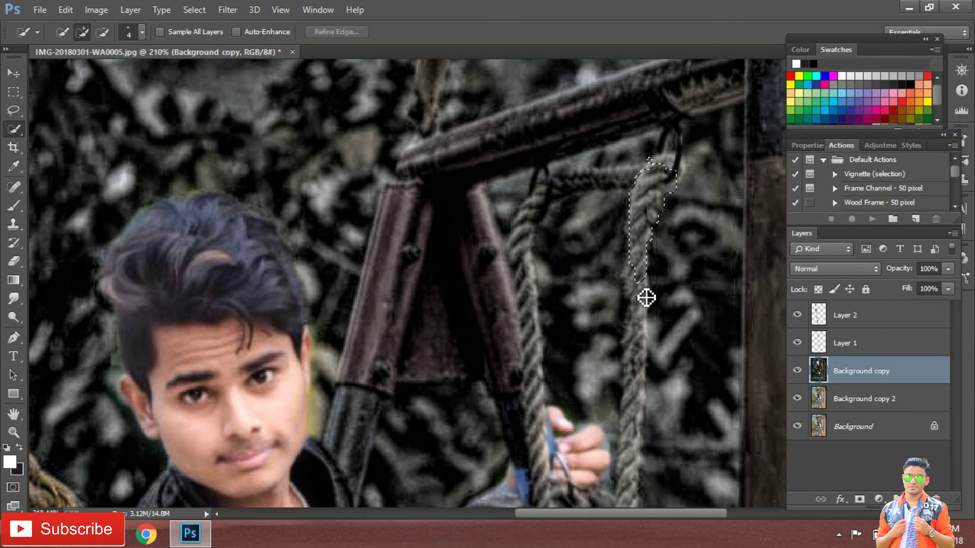
{"action": "scroll", "coordinate": [640, 330], "scroll_direction": "down", "scroll_amount": 3}
{"action": "left_click_drag", "start_coordinate": [636, 265], "coordinate": [646, 185]}
{"action": "scroll", "coordinate": [646, 185], "scroll_direction": "down", "scroll_amount": 2}
{"action": "scroll", "coordinate": [637, 190], "scroll_direction": "up", "scroll_amount": 1}
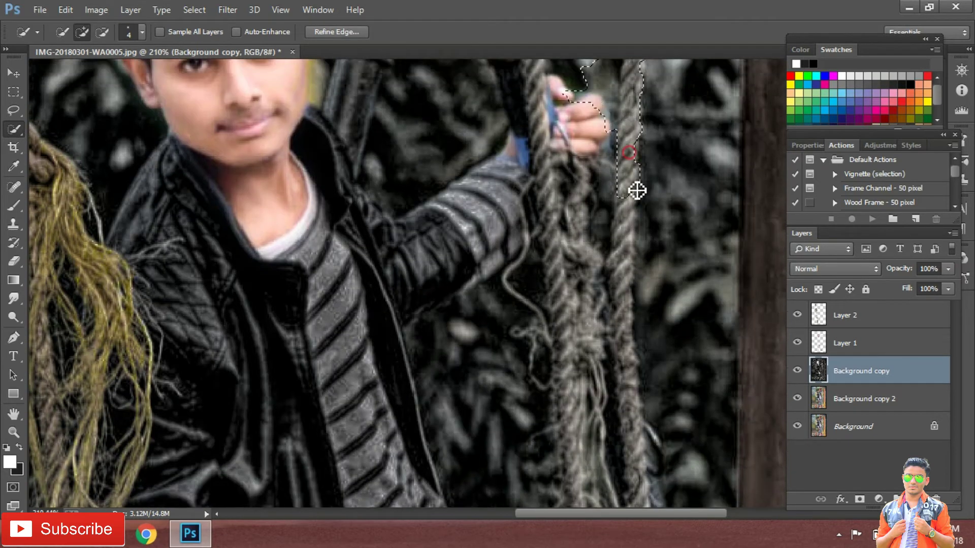
{"action": "scroll", "coordinate": [634, 304], "scroll_direction": "down", "scroll_amount": 3}
{"action": "scroll", "coordinate": [660, 254], "scroll_direction": "down", "scroll_amount": 2}
{"action": "scroll", "coordinate": [661, 234], "scroll_direction": "down", "scroll_amount": 2}
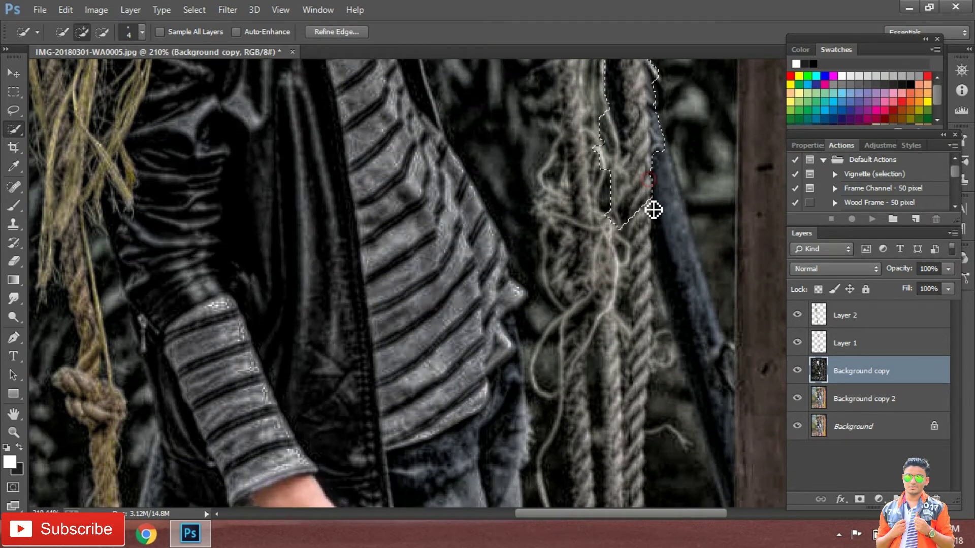
{"action": "scroll", "coordinate": [653, 223], "scroll_direction": "down", "scroll_amount": 2}
{"action": "scroll", "coordinate": [632, 221], "scroll_direction": "down", "scroll_amount": 2}
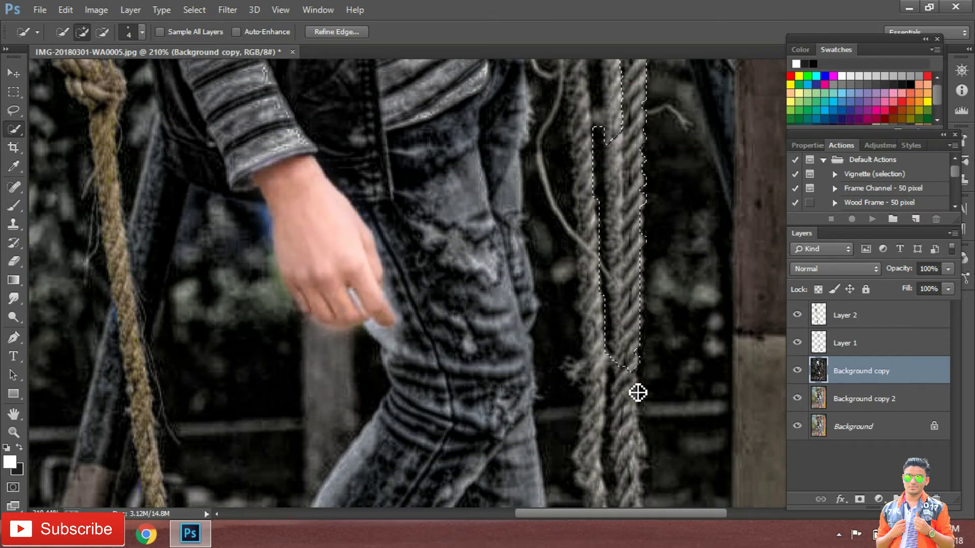
{"action": "left_click_drag", "start_coordinate": [638, 392], "coordinate": [632, 480]}
{"action": "scroll", "coordinate": [654, 307], "scroll_direction": "down", "scroll_amount": 3}
{"action": "left_click_drag", "start_coordinate": [645, 412], "coordinate": [638, 415]}
{"action": "scroll", "coordinate": [638, 416], "scroll_direction": "down", "scroll_amount": 3}
{"action": "scroll", "coordinate": [640, 474], "scroll_direction": "down", "scroll_amount": 1}
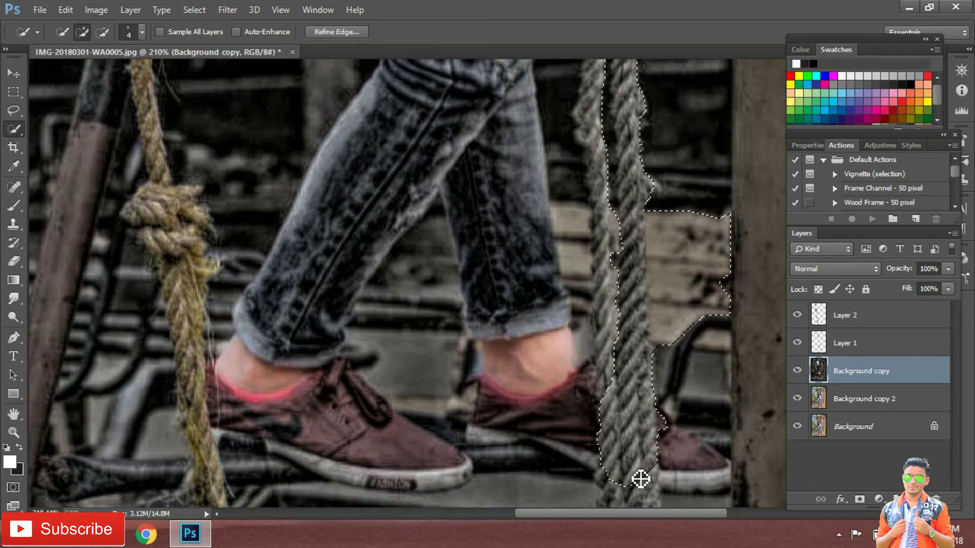
{"action": "scroll", "coordinate": [618, 429], "scroll_direction": "down", "scroll_amount": 2}
{"action": "scroll", "coordinate": [639, 366], "scroll_direction": "down", "scroll_amount": 2}
{"action": "scroll", "coordinate": [639, 366], "scroll_direction": "up", "scroll_amount": 1}
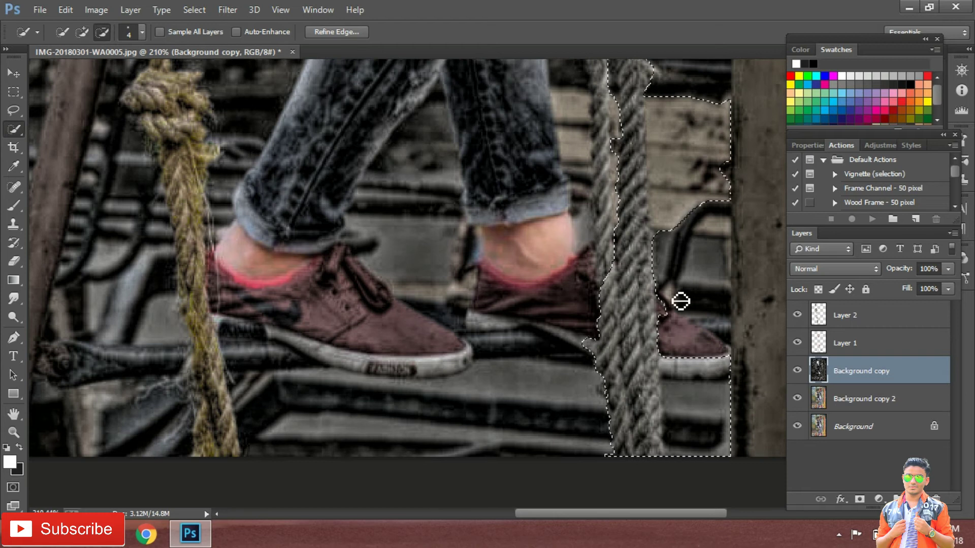
{"action": "left_click", "coordinate": [79, 5]}
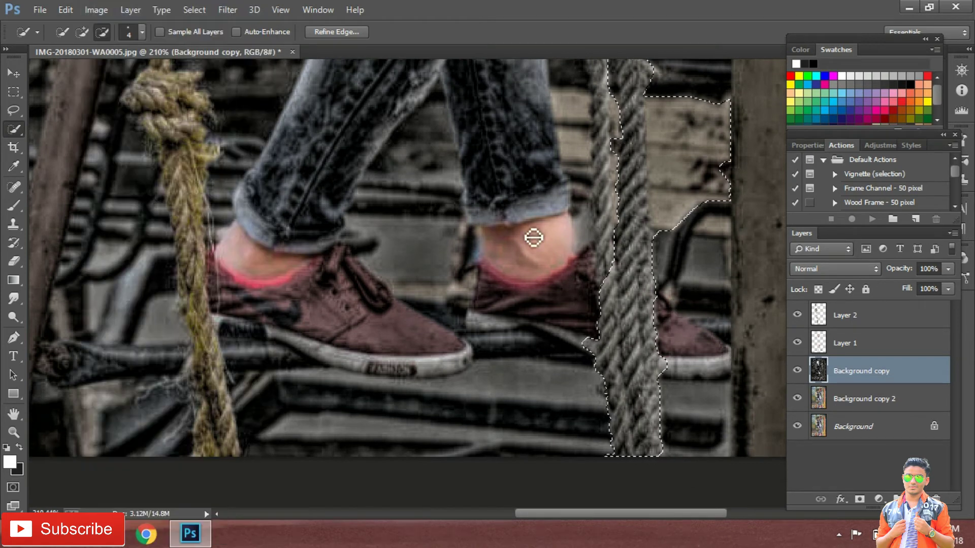
{"action": "scroll", "coordinate": [672, 206], "scroll_direction": "up", "scroll_amount": 1}
{"action": "scroll", "coordinate": [711, 188], "scroll_direction": "up", "scroll_amount": 2}
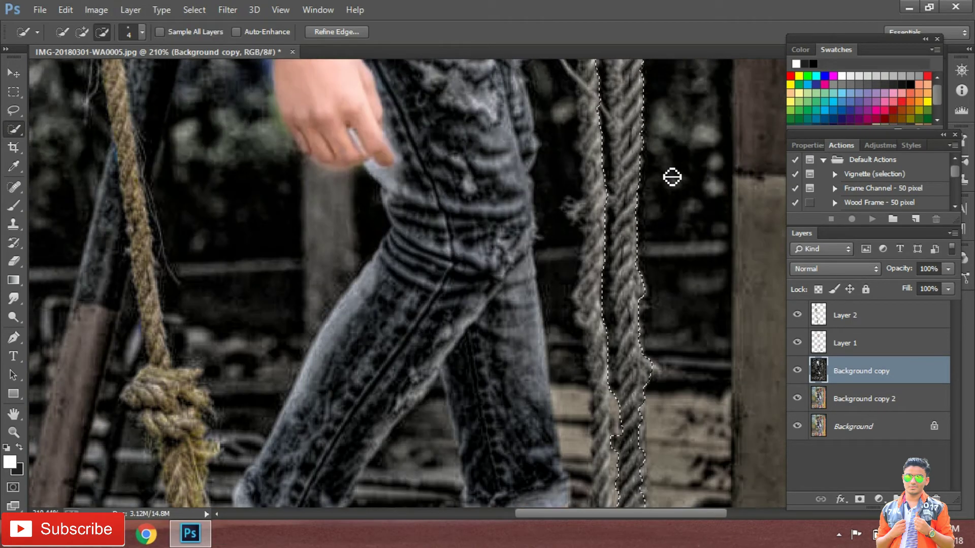
{"action": "scroll", "coordinate": [655, 163], "scroll_direction": "up", "scroll_amount": 2}
{"action": "scroll", "coordinate": [660, 203], "scroll_direction": "up", "scroll_amount": 1}
{"action": "scroll", "coordinate": [668, 173], "scroll_direction": "up", "scroll_amount": 1}
{"action": "scroll", "coordinate": [640, 142], "scroll_direction": "up", "scroll_amount": 3}
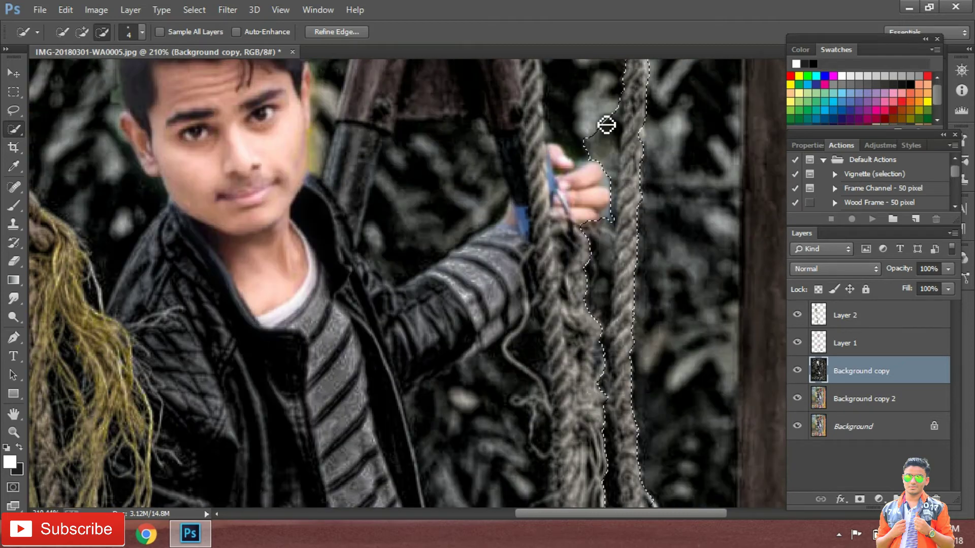
{"action": "scroll", "coordinate": [614, 160], "scroll_direction": "down", "scroll_amount": 1}
{"action": "scroll", "coordinate": [609, 183], "scroll_direction": "down", "scroll_amount": 2}
{"action": "scroll", "coordinate": [592, 192], "scroll_direction": "down", "scroll_amount": 1}
{"action": "scroll", "coordinate": [616, 165], "scroll_direction": "down", "scroll_amount": 1}
{"action": "scroll", "coordinate": [607, 220], "scroll_direction": "down", "scroll_amount": 2}
{"action": "scroll", "coordinate": [636, 268], "scroll_direction": "up", "scroll_amount": 3}
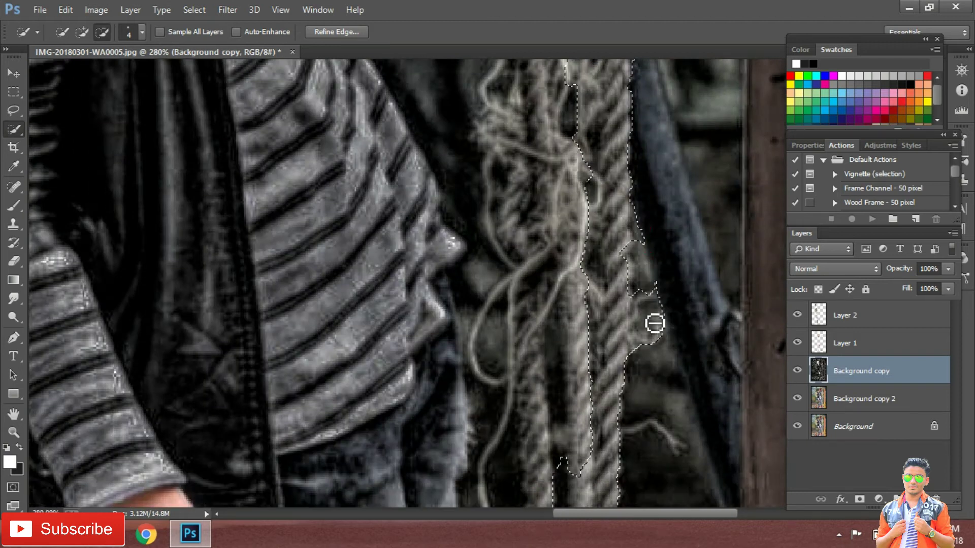
{"action": "scroll", "coordinate": [488, 329], "scroll_direction": "down", "scroll_amount": 3}
{"action": "scroll", "coordinate": [566, 449], "scroll_direction": "down", "scroll_amount": 3}
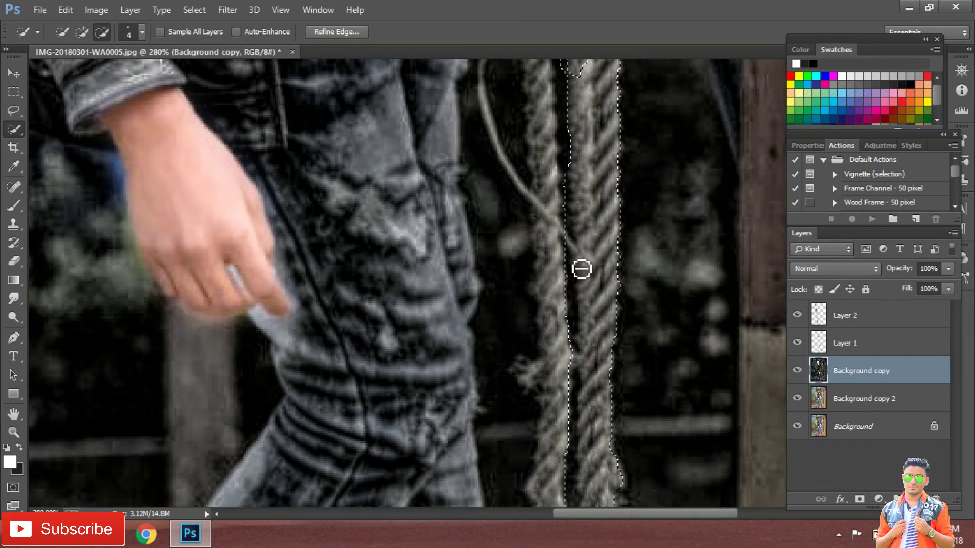
{"action": "scroll", "coordinate": [581, 265], "scroll_direction": "up", "scroll_amount": 3}
{"action": "scroll", "coordinate": [569, 216], "scroll_direction": "up", "scroll_amount": 1}
Step: Extend the selection along the right-hand ropes up toward the swing frame
{"action": "left_click", "coordinate": [570, 188]}
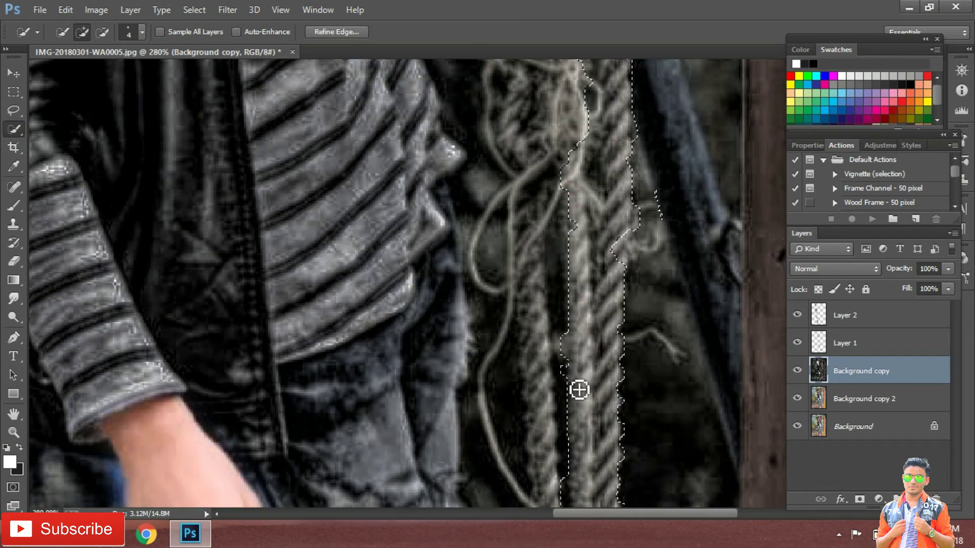
{"action": "scroll", "coordinate": [579, 390], "scroll_direction": "down", "scroll_amount": 3}
{"action": "mouse_move", "coordinate": [522, 196]}
{"action": "left_mouse_down"}
{"action": "mouse_move", "coordinate": [533, 152]}
{"action": "mouse_move", "coordinate": [511, 98]}
{"action": "left_mouse_up"}
{"action": "scroll", "coordinate": [567, 125], "scroll_direction": "up", "scroll_amount": 3}
{"action": "left_click_drag", "start_coordinate": [567, 124], "coordinate": [543, 342]}
{"action": "scroll", "coordinate": [553, 164], "scroll_direction": "up", "scroll_amount": 3}
{"action": "scroll", "coordinate": [503, 150], "scroll_direction": "up", "scroll_amount": 1}
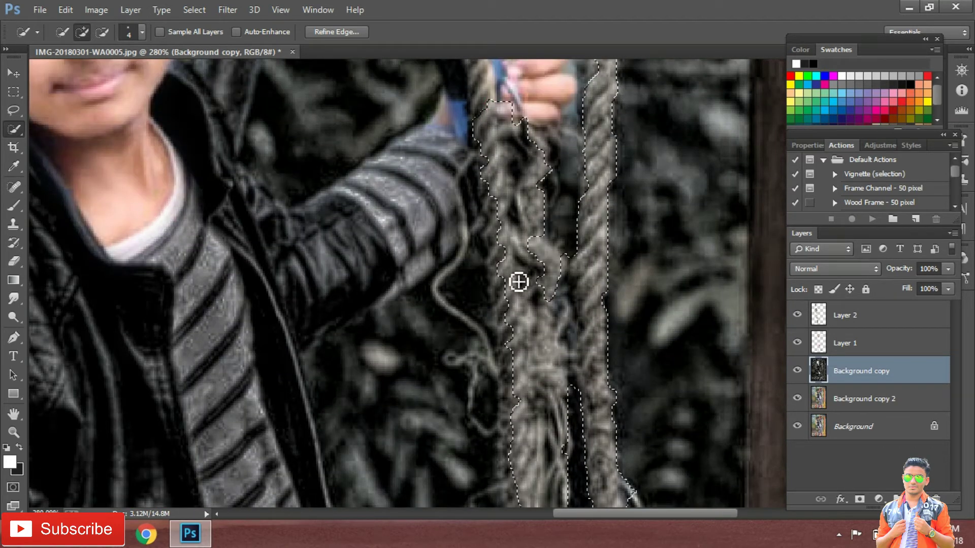
{"action": "scroll", "coordinate": [559, 175], "scroll_direction": "up", "scroll_amount": 3}
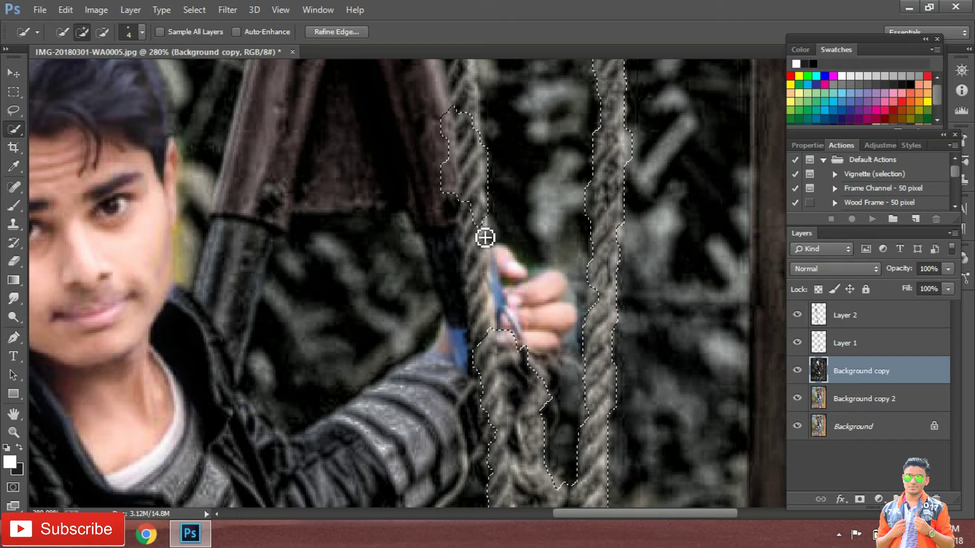
{"action": "scroll", "coordinate": [518, 98], "scroll_direction": "up", "scroll_amount": 3}
{"action": "left_click", "coordinate": [466, 220]}
Step: Remove the gap between the two ropes, extend the left rope to the top, and trim stray edges
{"action": "key", "text": "alt"}
{"action": "mouse_move", "coordinate": [548, 204]}
{"action": "left_mouse_down"}
{"action": "mouse_move", "coordinate": [612, 133]}
{"action": "mouse_move", "coordinate": [597, 129]}
{"action": "mouse_move", "coordinate": [418, 207]}
{"action": "mouse_move", "coordinate": [438, 241]}
{"action": "mouse_move", "coordinate": [442, 212]}
{"action": "left_mouse_up"}
{"action": "left_click", "coordinate": [82, 31]}
{"action": "mouse_move", "coordinate": [494, 170]}
{"action": "left_mouse_down"}
{"action": "mouse_move", "coordinate": [487, 190]}
{"action": "mouse_move", "coordinate": [525, 168]}
{"action": "left_mouse_up"}
{"action": "key", "text": "alt"}
{"action": "left_click_drag", "start_coordinate": [504, 220], "coordinate": [488, 278]}
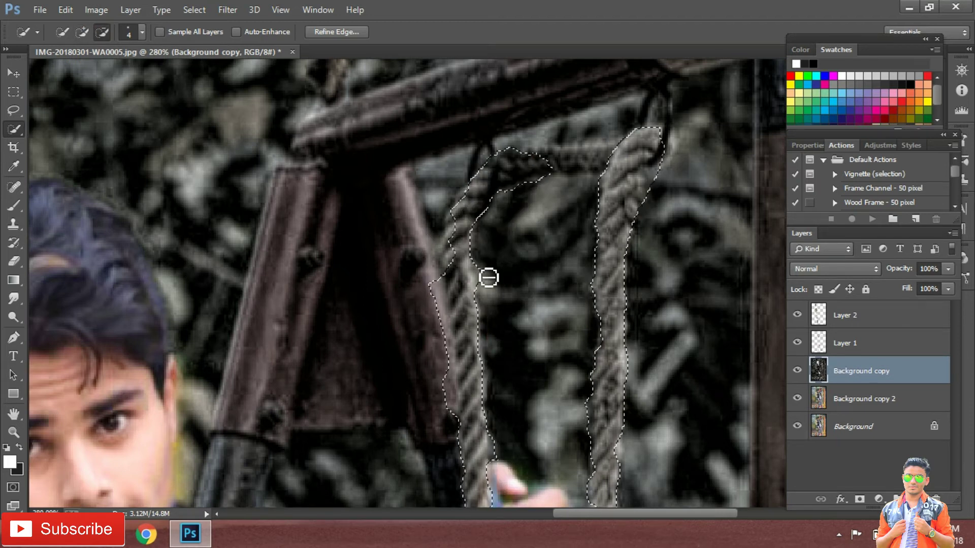
{"action": "scroll", "coordinate": [457, 244], "scroll_direction": "down", "scroll_amount": 5}
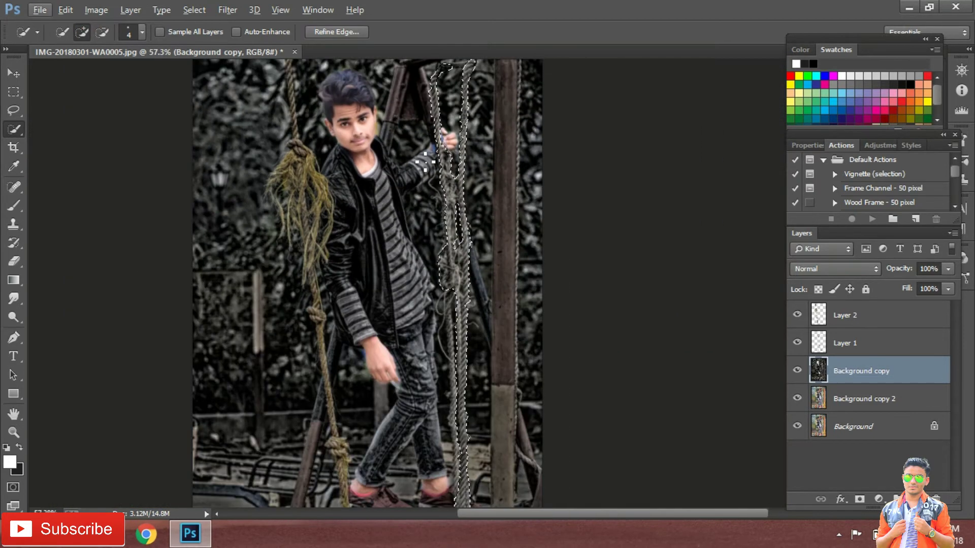
{"action": "scroll", "coordinate": [457, 203], "scroll_direction": "up", "scroll_amount": 1}
{"action": "scroll", "coordinate": [533, 218], "scroll_direction": "down", "scroll_amount": 1}
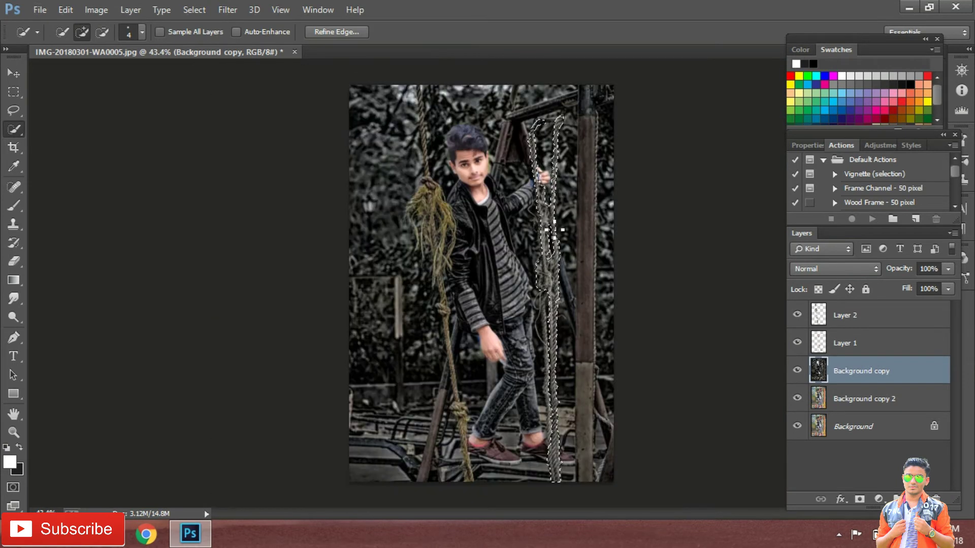
Step: Refine the right-hand rope selection's frayed edges and copy it onto a new Layer 3
{"action": "right_click", "coordinate": [551, 218]}
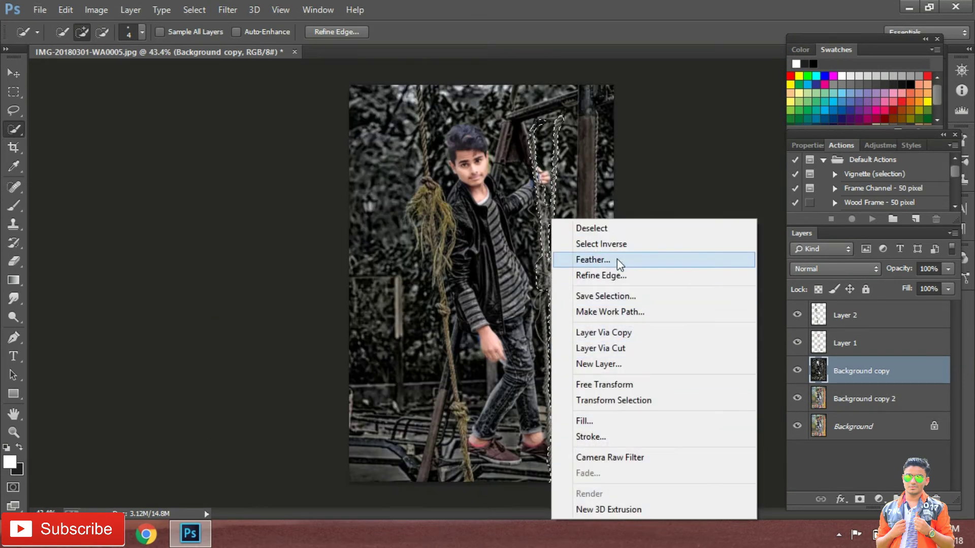
{"action": "left_click", "coordinate": [614, 276]}
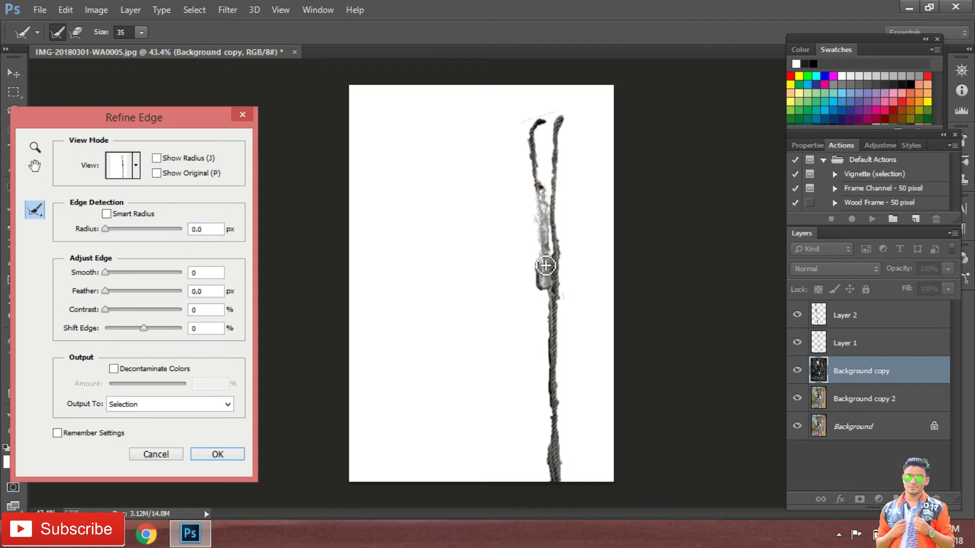
{"action": "left_click_drag", "start_coordinate": [561, 260], "coordinate": [552, 222]}
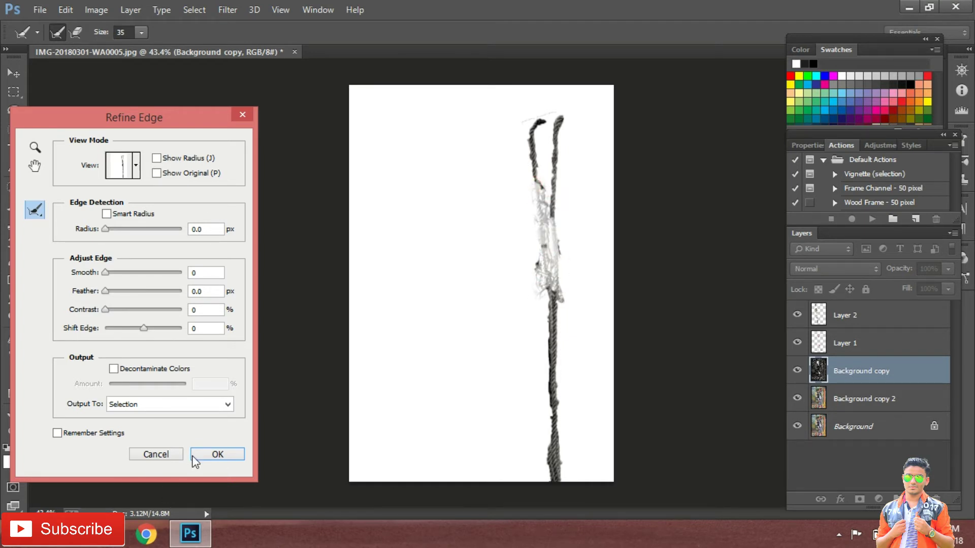
{"action": "left_click", "coordinate": [214, 454]}
{"action": "right_click", "coordinate": [544, 219]}
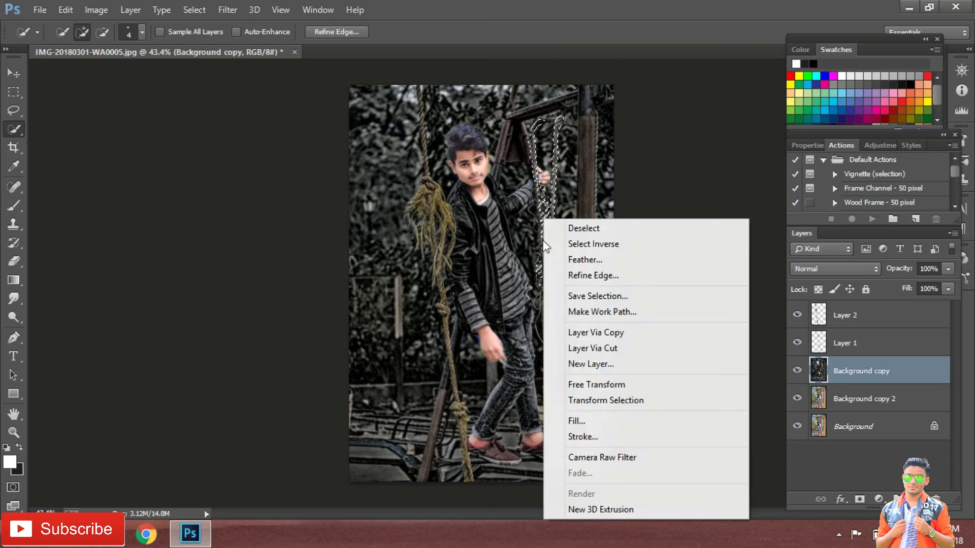
{"action": "left_click", "coordinate": [579, 333]}
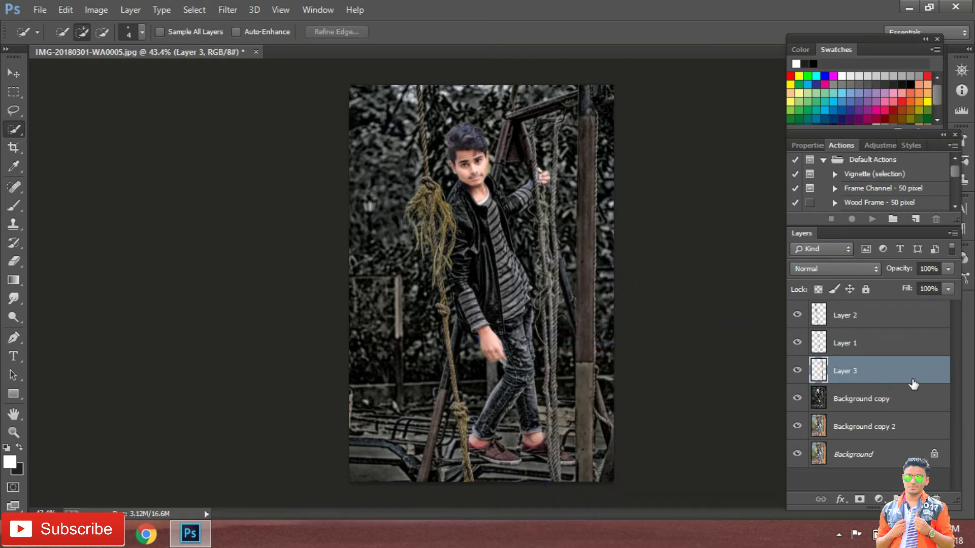
Step: Drag Layer 3 above Layer 2 to the top of the layer stack
{"action": "left_click_drag", "start_coordinate": [913, 381], "coordinate": [895, 319]}
{"action": "left_click", "coordinate": [881, 342]}
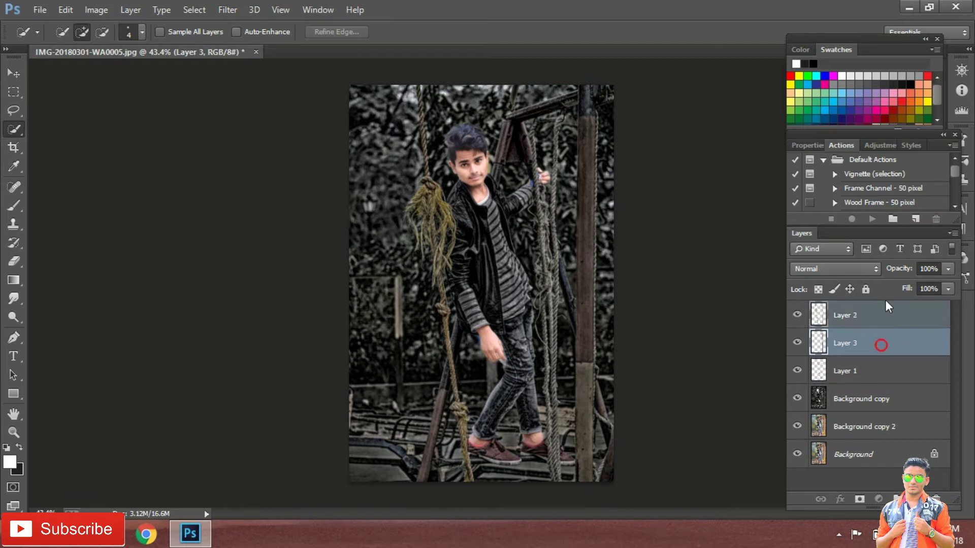
{"action": "left_click", "coordinate": [888, 337]}
{"action": "left_click", "coordinate": [890, 365]}
{"action": "left_click", "coordinate": [889, 348]}
{"action": "left_click_drag", "start_coordinate": [888, 342], "coordinate": [890, 310]}
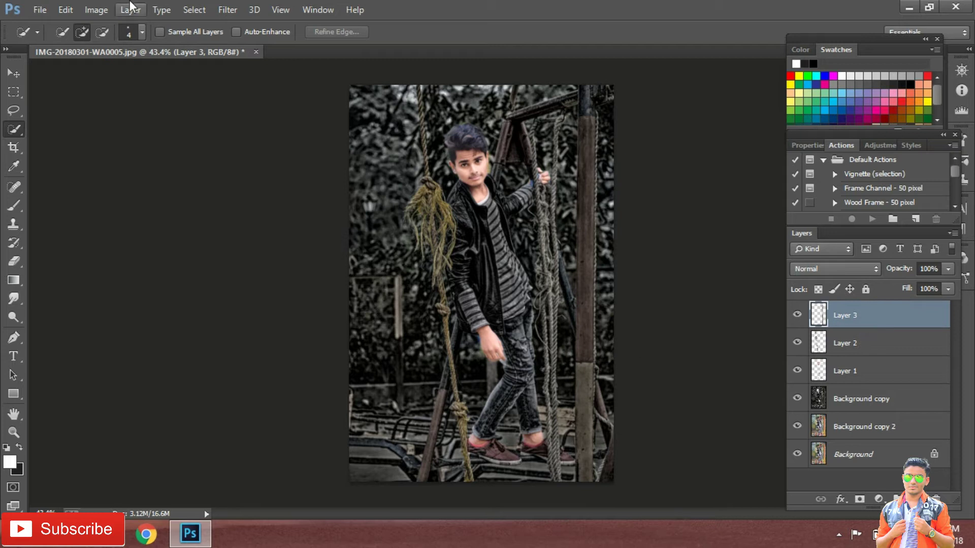
Step: Boost Layer 3's ropes with a Vibrance adjustment of Vibrance +100 and Saturation +60
{"action": "left_click", "coordinate": [113, 6]}
{"action": "mouse_move", "coordinate": [117, 46]}
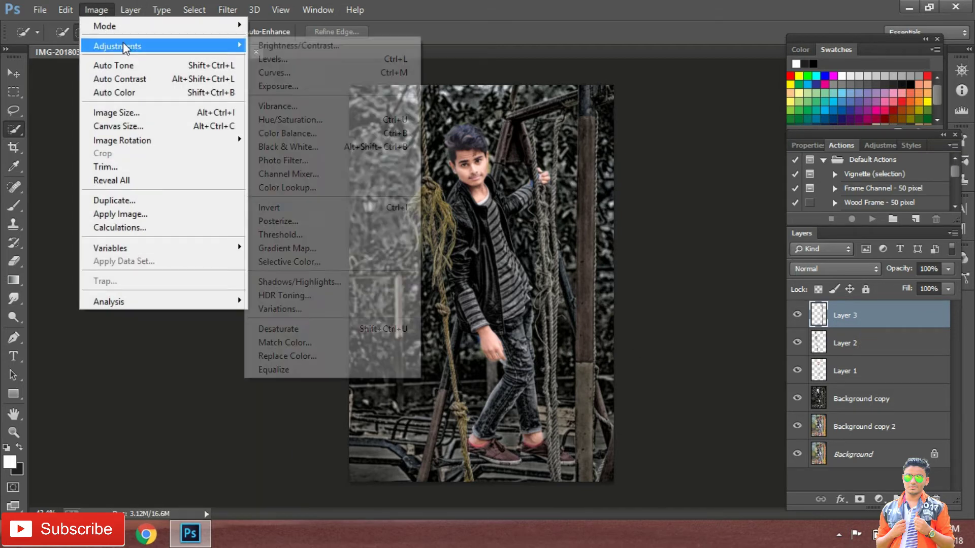
{"action": "left_click", "coordinate": [311, 121]}
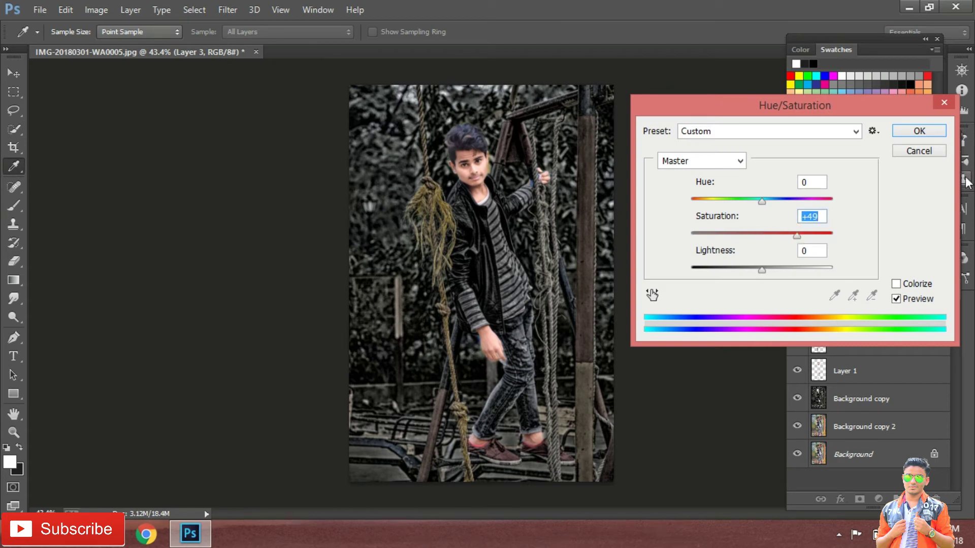
{"action": "left_click", "coordinate": [920, 131]}
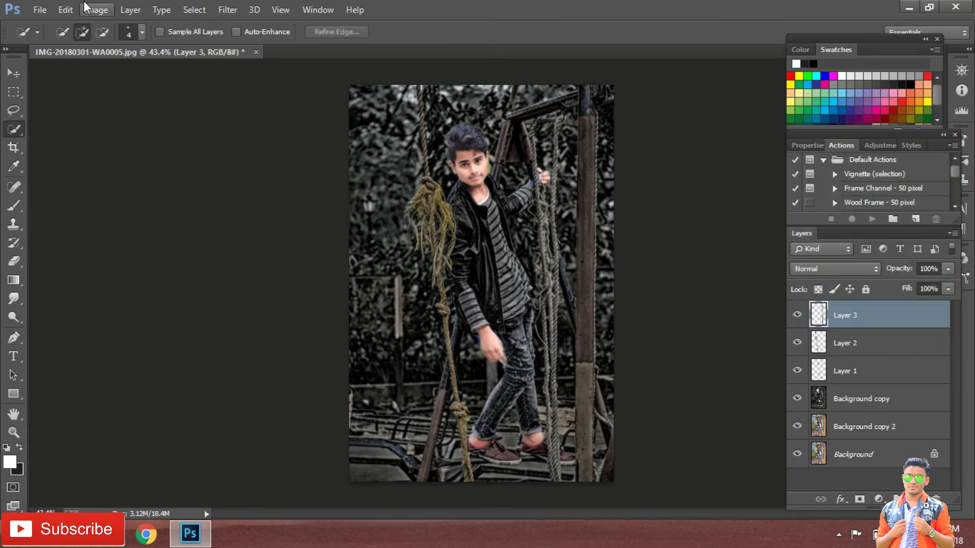
{"action": "left_click", "coordinate": [87, 8]}
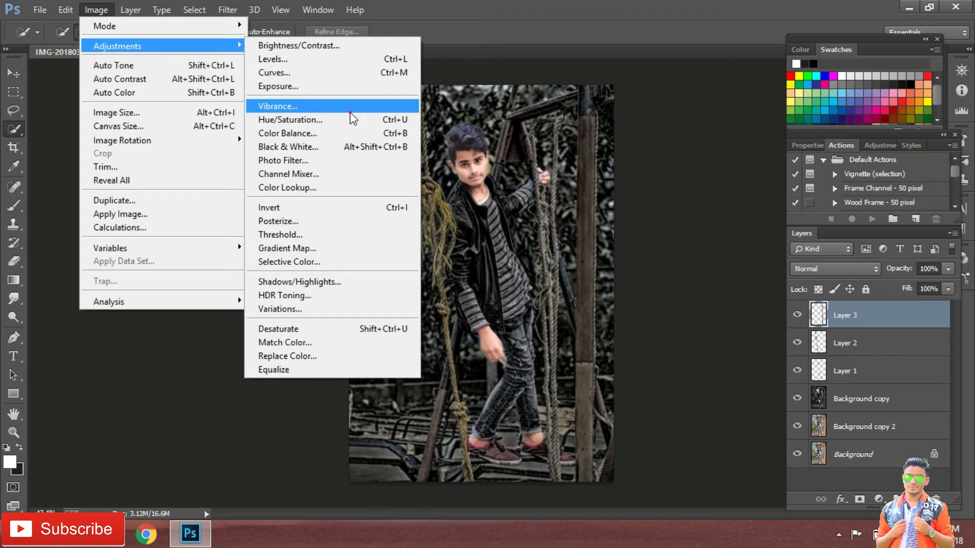
{"action": "left_click", "coordinate": [350, 106]}
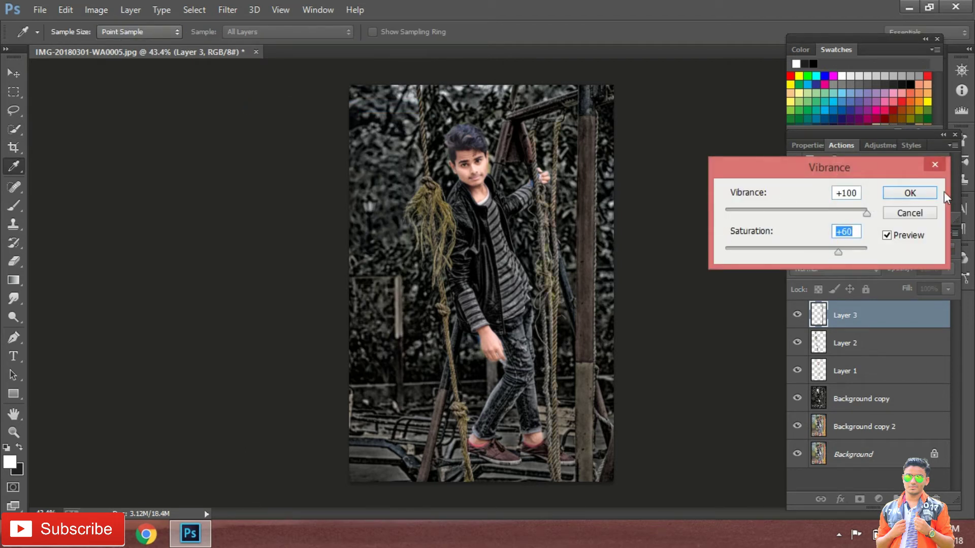
{"action": "left_click", "coordinate": [927, 197]}
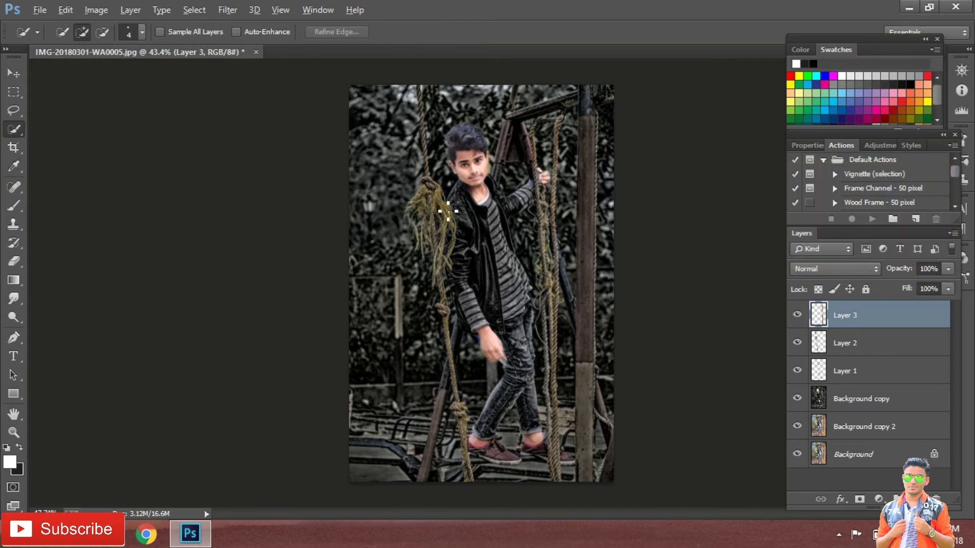
{"action": "scroll", "coordinate": [751, 190], "scroll_direction": "up", "scroll_amount": 3, "text": "alt"}
{"action": "scroll", "coordinate": [751, 190], "scroll_direction": "down", "scroll_amount": 1, "text": "alt"}
{"action": "scroll", "coordinate": [744, 178], "scroll_direction": "down", "scroll_amount": 2, "text": "alt"}
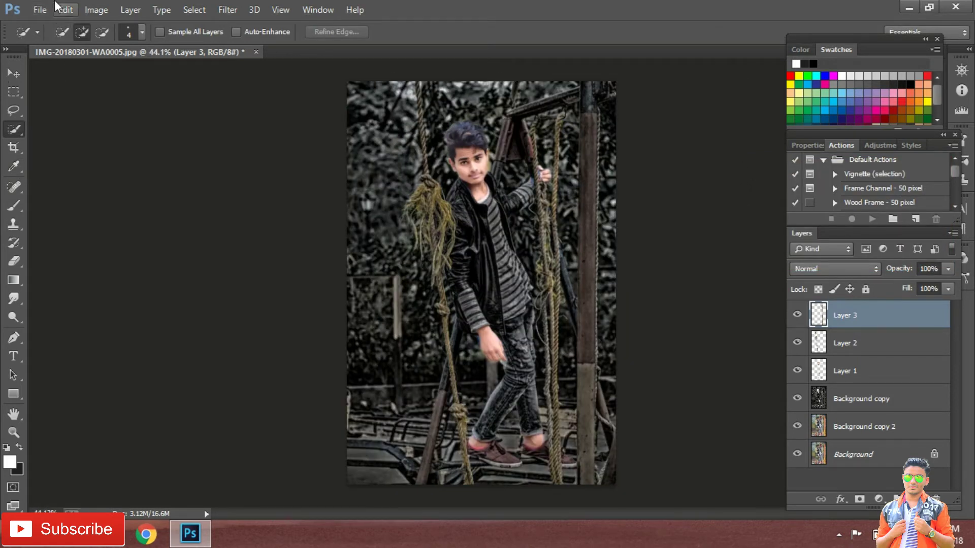
{"action": "scroll", "coordinate": [462, 163], "scroll_direction": "up", "scroll_amount": 3, "text": "alt"}
{"action": "scroll", "coordinate": [463, 163], "scroll_direction": "up", "scroll_amount": 3, "text": "alt"}
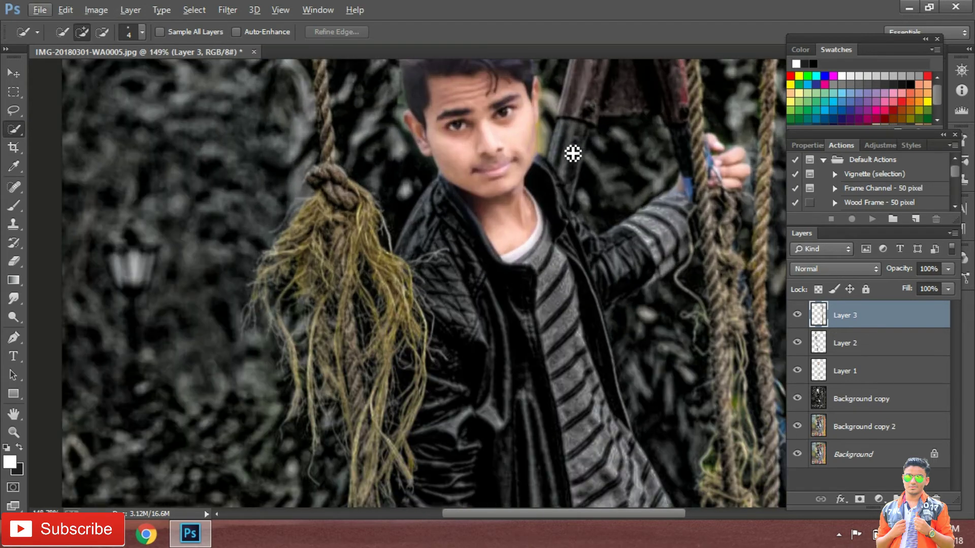
{"action": "scroll", "coordinate": [573, 153], "scroll_direction": "down", "scroll_amount": 1, "text": "alt"}
{"action": "scroll", "coordinate": [573, 153], "scroll_direction": "down", "scroll_amount": 2, "text": "alt"}
{"action": "scroll", "coordinate": [572, 153], "scroll_direction": "down", "scroll_amount": 1}
{"action": "scroll", "coordinate": [573, 152], "scroll_direction": "down", "scroll_amount": 2, "text": "alt"}
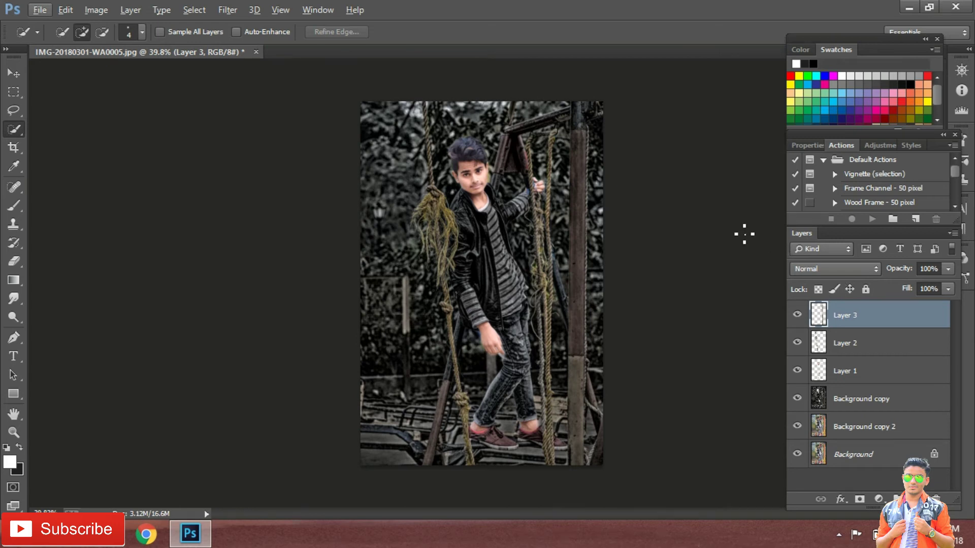
Step: Reapply Vibrance to Layer 3 with Saturation lowered to -4
{"action": "left_click", "coordinate": [96, 10]}
{"action": "mouse_move", "coordinate": [117, 46]}
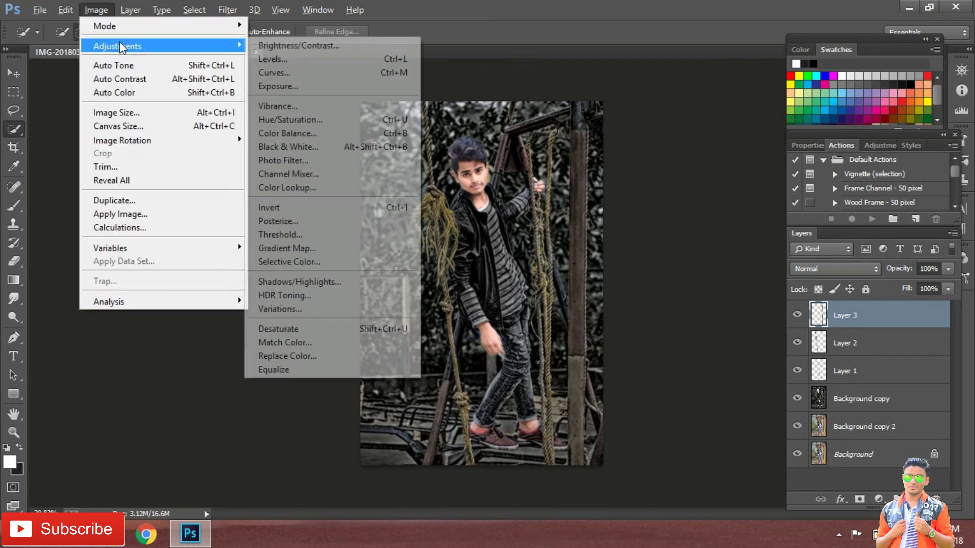
{"action": "left_click", "coordinate": [358, 107]}
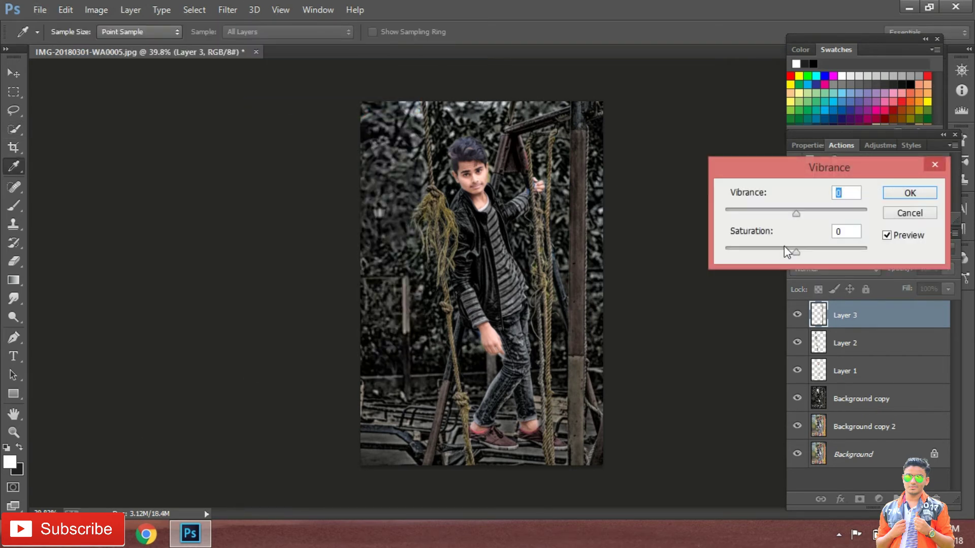
{"action": "left_click", "coordinate": [793, 251]}
{"action": "left_click", "coordinate": [898, 192]}
{"action": "scroll", "coordinate": [567, 234], "scroll_direction": "up", "scroll_amount": 3}
{"action": "scroll", "coordinate": [583, 228], "scroll_direction": "down", "scroll_amount": 4}
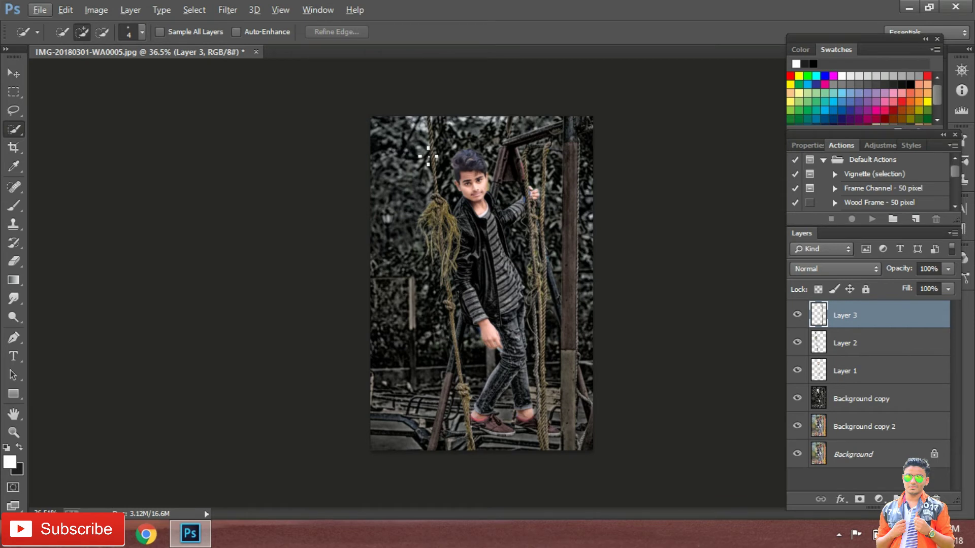
Step: On Background copy, paint a Quick Selection along the right wooden post from top to bottom
{"action": "left_click", "coordinate": [874, 400]}
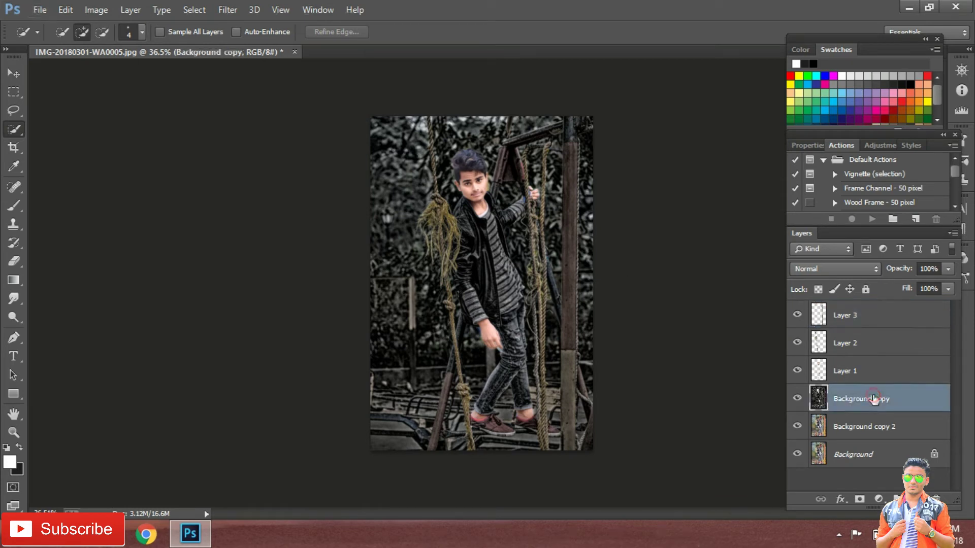
{"action": "scroll", "coordinate": [590, 148], "scroll_direction": "up", "scroll_amount": 5}
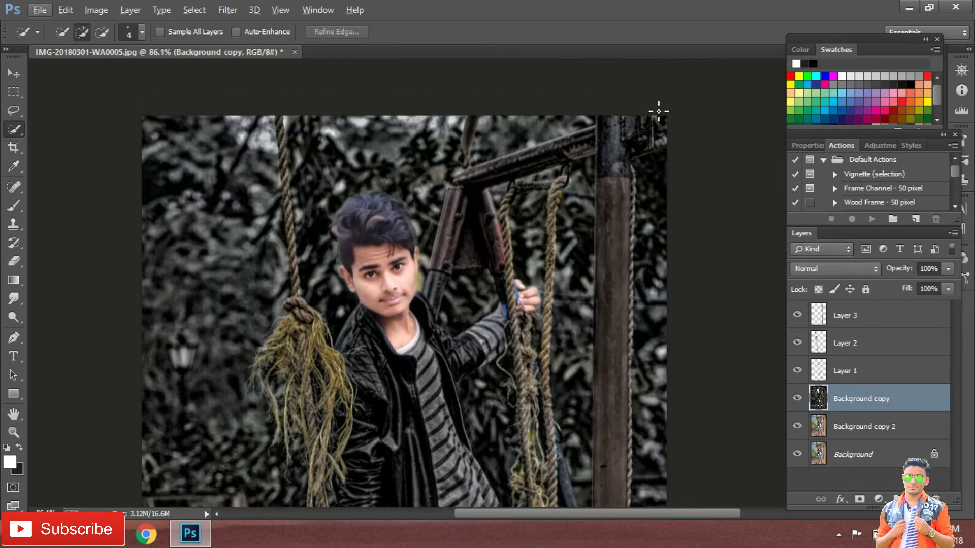
{"action": "scroll", "coordinate": [707, 167], "scroll_direction": "down", "scroll_amount": 3}
{"action": "scroll", "coordinate": [707, 167], "scroll_direction": "up", "scroll_amount": 2}
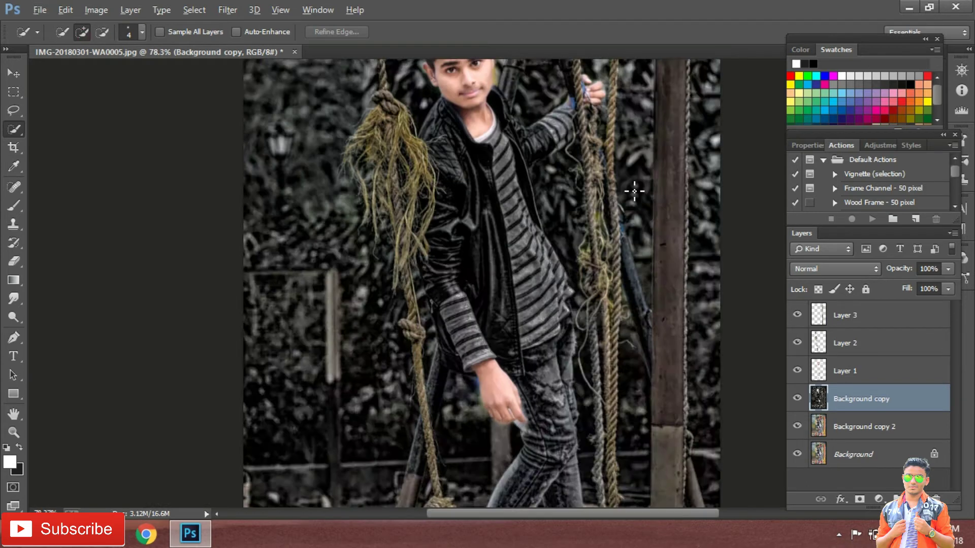
{"action": "scroll", "coordinate": [707, 167], "scroll_direction": "up", "scroll_amount": 2}
{"action": "left_click_drag", "start_coordinate": [688, 125], "coordinate": [701, 174]}
{"action": "scroll", "coordinate": [687, 109], "scroll_direction": "down", "scroll_amount": 2}
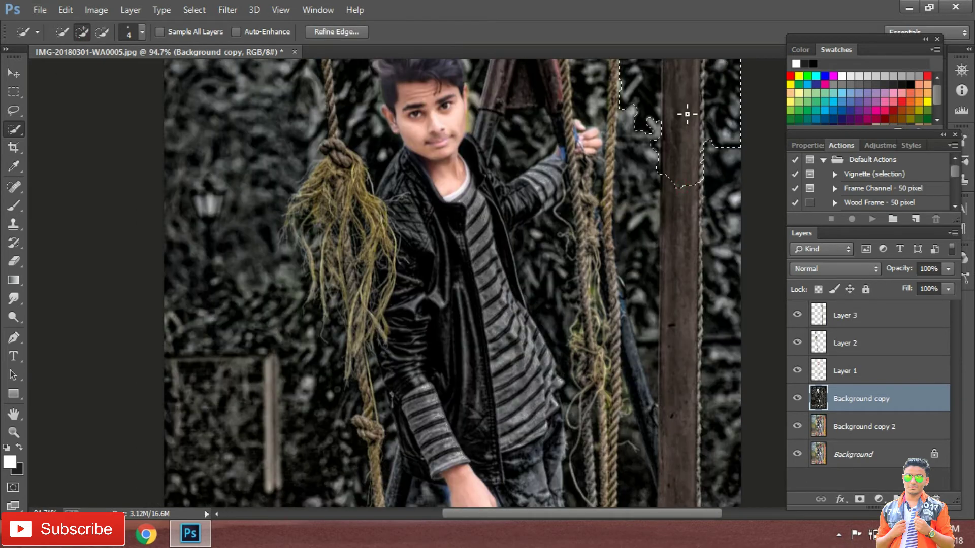
{"action": "scroll", "coordinate": [688, 203], "scroll_direction": "down", "scroll_amount": 2}
{"action": "scroll", "coordinate": [692, 242], "scroll_direction": "down", "scroll_amount": 2}
{"action": "scroll", "coordinate": [692, 242], "scroll_direction": "down", "scroll_amount": 2}
{"action": "left_click_drag", "start_coordinate": [687, 352], "coordinate": [679, 407]}
{"action": "scroll", "coordinate": [679, 407], "scroll_direction": "down", "scroll_amount": 2}
{"action": "scroll", "coordinate": [688, 283], "scroll_direction": "up", "scroll_amount": 3}
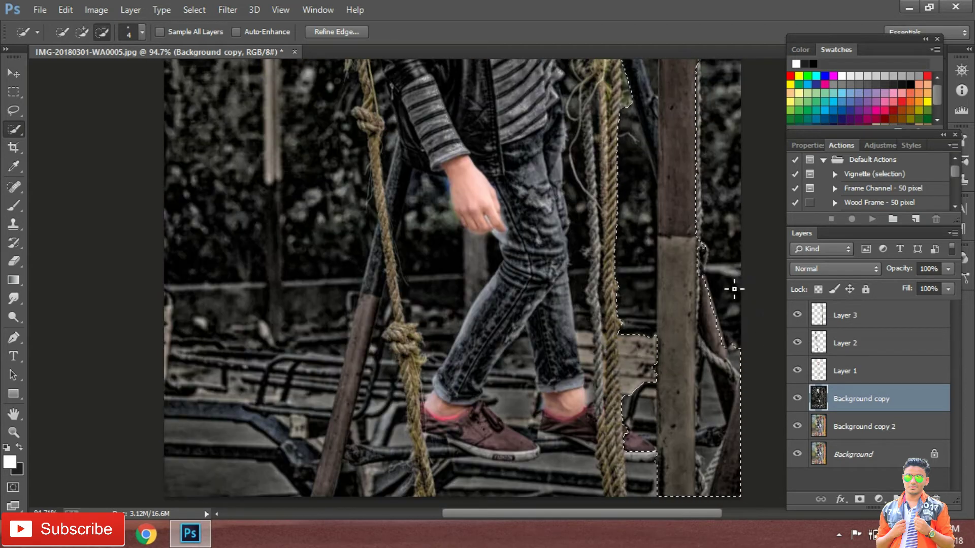
{"action": "scroll", "coordinate": [733, 283], "scroll_direction": "up", "scroll_amount": 3}
{"action": "scroll", "coordinate": [736, 274], "scroll_direction": "up", "scroll_amount": 2}
{"action": "scroll", "coordinate": [730, 264], "scroll_direction": "down", "scroll_amount": 2}
{"action": "scroll", "coordinate": [659, 283], "scroll_direction": "down", "scroll_amount": 2}
{"action": "left_click_drag", "start_coordinate": [662, 311], "coordinate": [651, 367]}
{"action": "left_click_drag", "start_coordinate": [678, 325], "coordinate": [660, 385]}
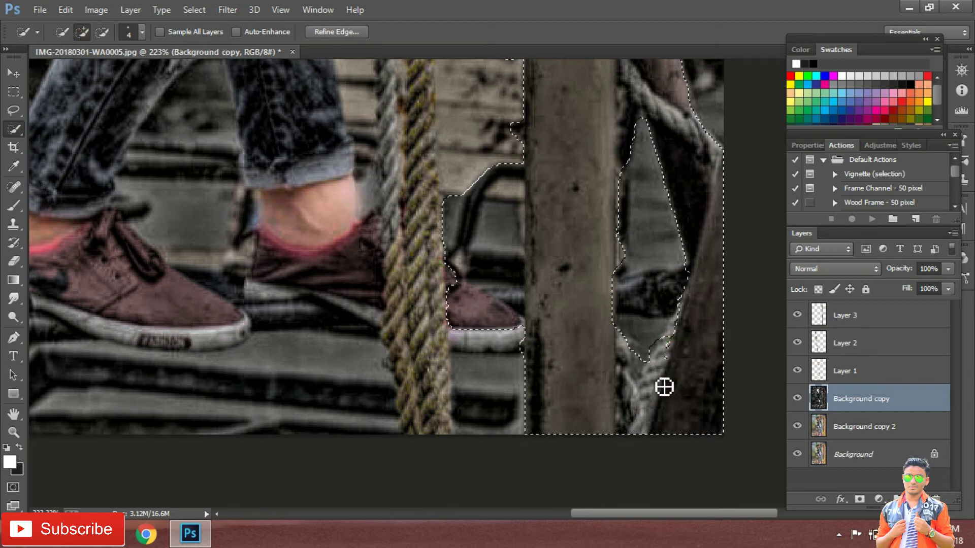
Step: Subtract stray areas beside the post from the selection, refining its edges while zooming
{"action": "left_click", "coordinate": [104, 33]}
{"action": "left_click_drag", "start_coordinate": [507, 233], "coordinate": [444, 233]}
{"action": "scroll", "coordinate": [524, 240], "scroll_direction": "up", "scroll_amount": 1}
{"action": "scroll", "coordinate": [503, 198], "scroll_direction": "up", "scroll_amount": 3}
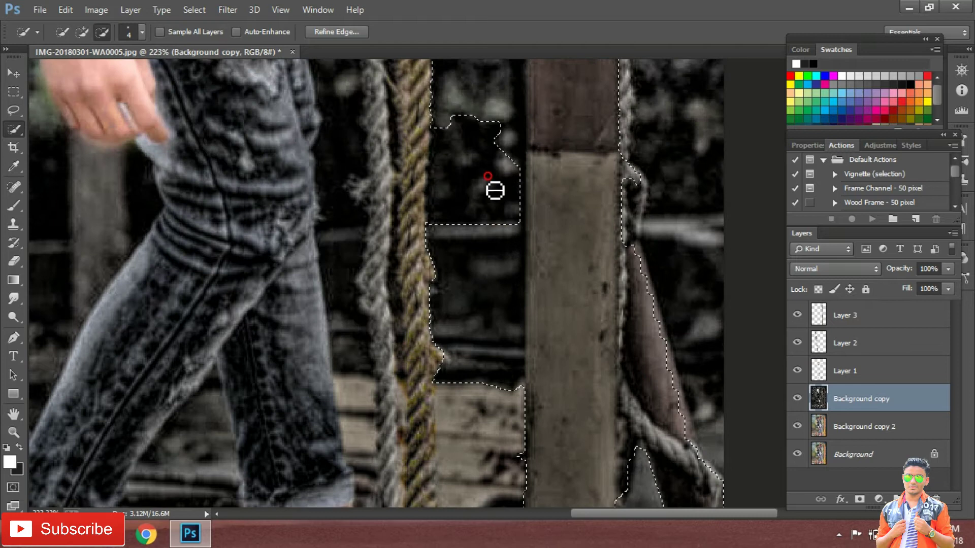
{"action": "scroll", "coordinate": [518, 175], "scroll_direction": "up", "scroll_amount": 2}
{"action": "scroll", "coordinate": [501, 305], "scroll_direction": "up", "scroll_amount": 1}
{"action": "scroll", "coordinate": [481, 245], "scroll_direction": "up", "scroll_amount": 2}
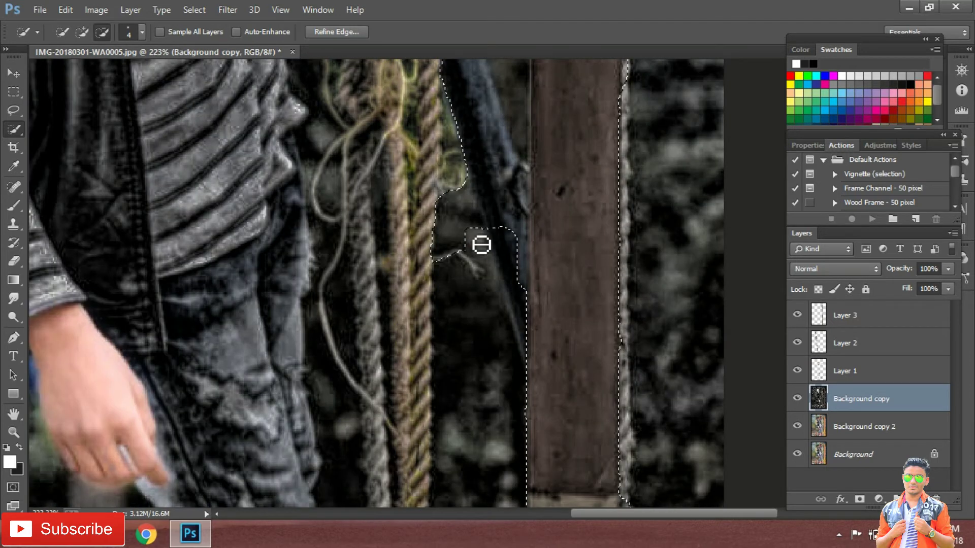
{"action": "scroll", "coordinate": [481, 246], "scroll_direction": "up", "scroll_amount": 2}
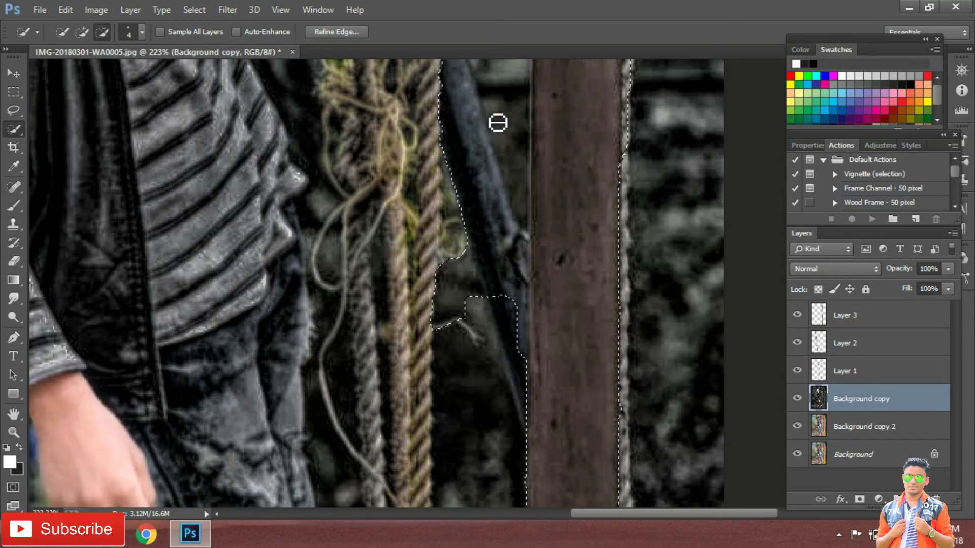
{"action": "scroll", "coordinate": [361, 159], "scroll_direction": "up", "scroll_amount": 2}
{"action": "left_click", "coordinate": [70, 7]}
{"action": "scroll", "coordinate": [455, 224], "scroll_direction": "down", "scroll_amount": 1}
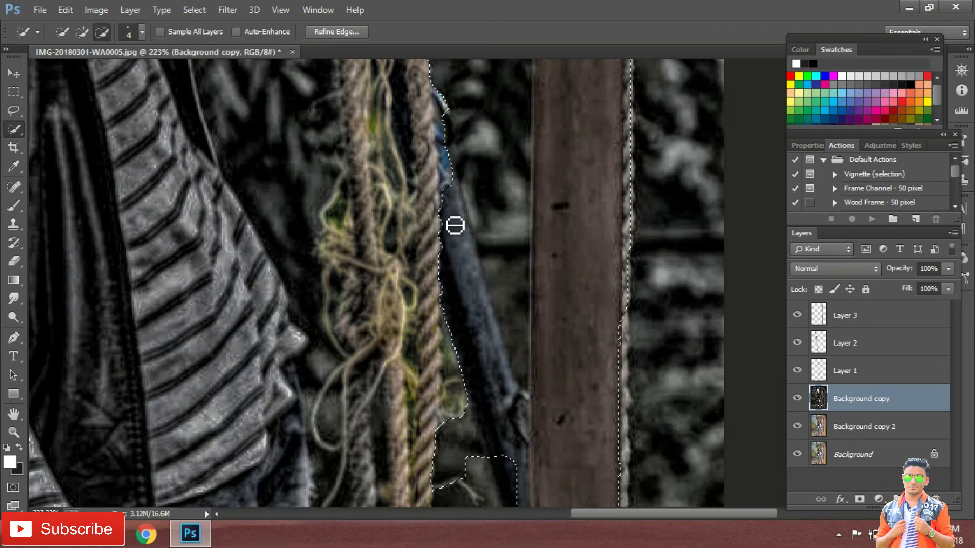
{"action": "scroll", "coordinate": [472, 305], "scroll_direction": "down", "scroll_amount": 1}
{"action": "scroll", "coordinate": [489, 399], "scroll_direction": "down", "scroll_amount": 2}
{"action": "scroll", "coordinate": [513, 375], "scroll_direction": "up", "scroll_amount": 1}
{"action": "scroll", "coordinate": [516, 389], "scroll_direction": "up", "scroll_amount": 1}
{"action": "scroll", "coordinate": [516, 355], "scroll_direction": "up", "scroll_amount": 2}
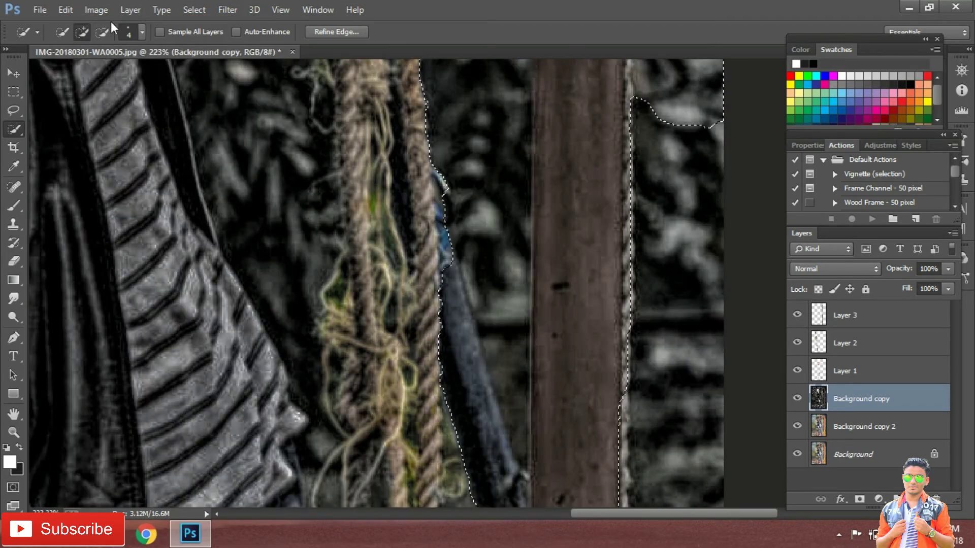
{"action": "scroll", "coordinate": [515, 379], "scroll_direction": "down", "scroll_amount": 2}
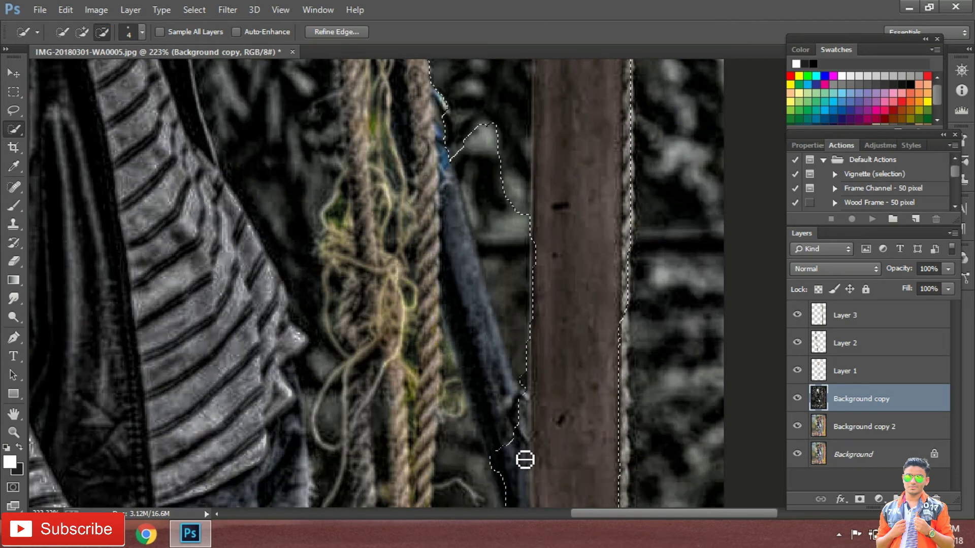
{"action": "scroll", "coordinate": [508, 401], "scroll_direction": "down", "scroll_amount": 2}
{"action": "scroll", "coordinate": [513, 355], "scroll_direction": "up", "scroll_amount": 3}
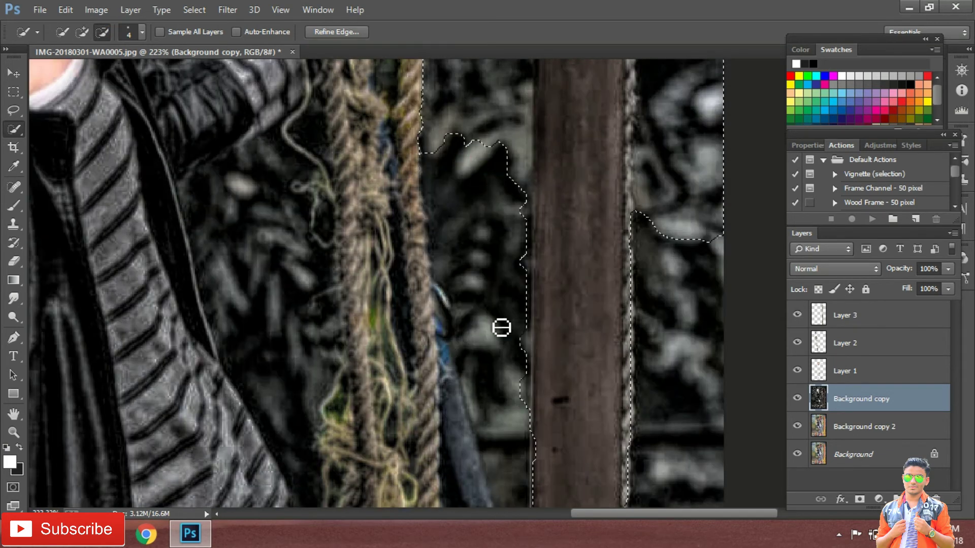
{"action": "scroll", "coordinate": [502, 325], "scroll_direction": "up", "scroll_amount": 2}
{"action": "scroll", "coordinate": [508, 254], "scroll_direction": "up", "scroll_amount": 2}
{"action": "left_click_drag", "start_coordinate": [516, 124], "coordinate": [505, 266]}
{"action": "scroll", "coordinate": [532, 261], "scroll_direction": "up", "scroll_amount": 1}
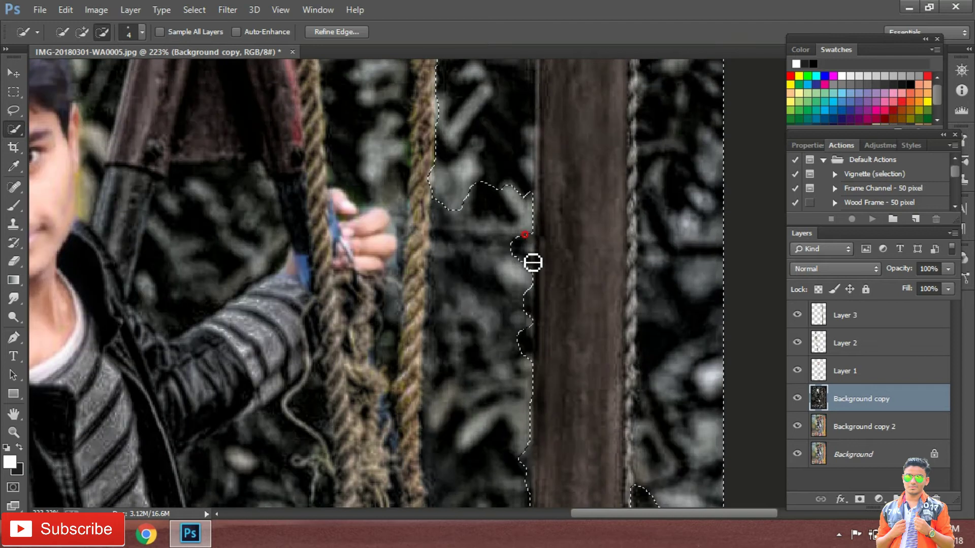
{"action": "scroll", "coordinate": [523, 361], "scroll_direction": "down", "scroll_amount": 1}
{"action": "scroll", "coordinate": [513, 335], "scroll_direction": "up", "scroll_amount": 2}
{"action": "scroll", "coordinate": [510, 336], "scroll_direction": "up", "scroll_amount": 1}
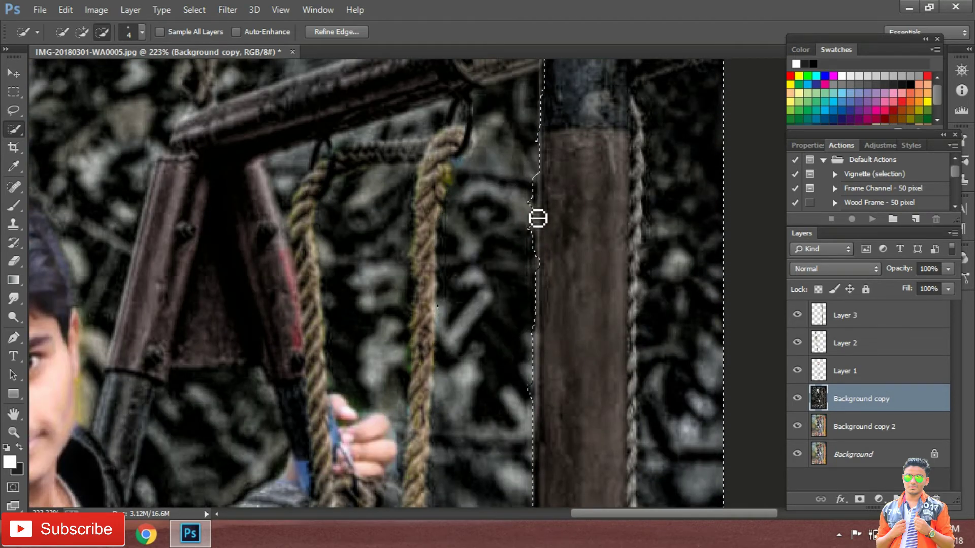
{"action": "scroll", "coordinate": [540, 156], "scroll_direction": "down", "scroll_amount": 2}
{"action": "scroll", "coordinate": [539, 157], "scroll_direction": "down", "scroll_amount": 2}
{"action": "scroll", "coordinate": [625, 359], "scroll_direction": "up", "scroll_amount": 1}
{"action": "scroll", "coordinate": [678, 303], "scroll_direction": "up", "scroll_amount": 1}
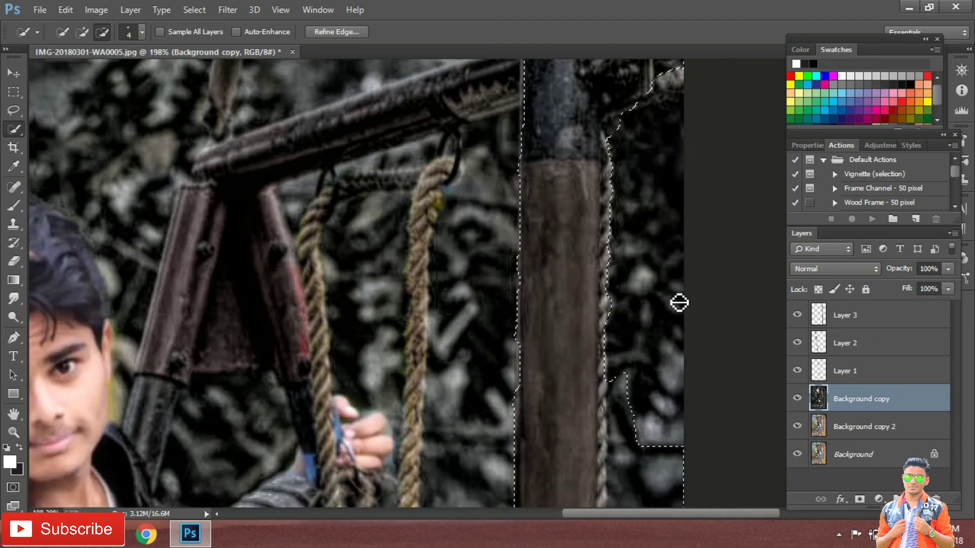
{"action": "scroll", "coordinate": [676, 330], "scroll_direction": "up", "scroll_amount": 1}
{"action": "scroll", "coordinate": [616, 258], "scroll_direction": "up", "scroll_amount": 1}
{"action": "scroll", "coordinate": [616, 258], "scroll_direction": "down", "scroll_amount": 1}
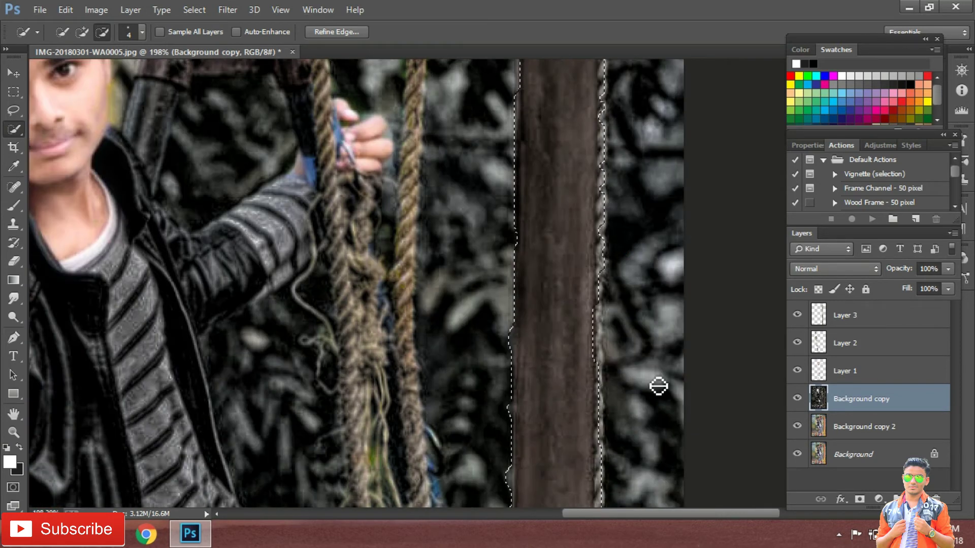
{"action": "scroll", "coordinate": [660, 387], "scroll_direction": "down", "scroll_amount": 3}
Step: Feather the post selection, copy it to Layer 4, and move Layer 4 to the top
{"action": "right_click", "coordinate": [620, 217]}
{"action": "left_click", "coordinate": [644, 256]}
{"action": "left_click", "coordinate": [559, 181]}
{"action": "right_click", "coordinate": [620, 217]}
{"action": "left_click", "coordinate": [675, 283]}
{"action": "scroll", "coordinate": [669, 259], "scroll_direction": "up", "scroll_amount": 1}
{"action": "left_click_drag", "start_coordinate": [864, 399], "coordinate": [850, 307]}
Step: Apply Vibrance +100 and Saturation +58 to Layer 4's post
{"action": "scroll", "coordinate": [432, 254], "scroll_direction": "down", "scroll_amount": 1}
{"action": "left_click", "coordinate": [96, 9]}
{"action": "left_click", "coordinate": [360, 120]}
{"action": "left_click", "coordinate": [921, 131]}
{"action": "left_click", "coordinate": [96, 9]}
{"action": "left_click", "coordinate": [224, 165]}
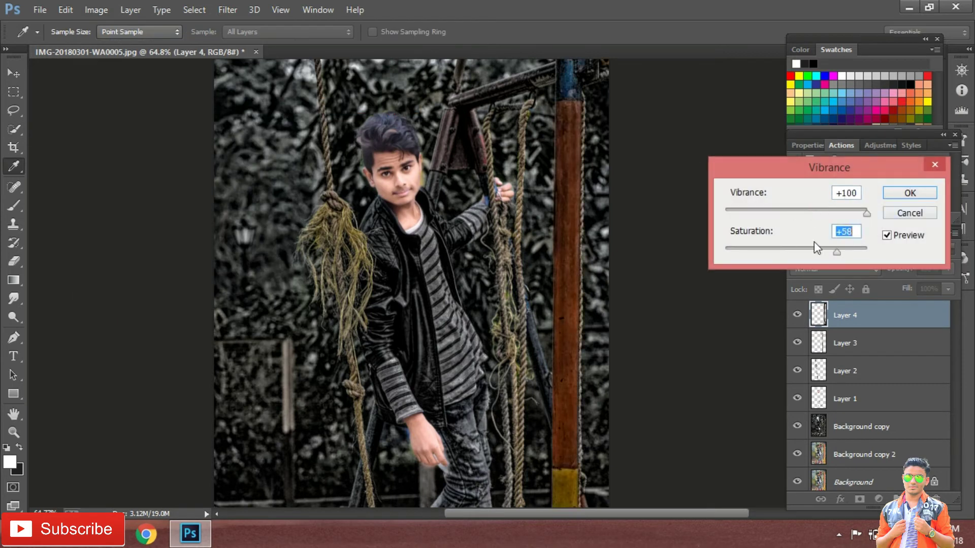
{"action": "left_click", "coordinate": [908, 194]}
Step: Select the Quick Selection tool with Background copy as the working layer
{"action": "key", "text": "w"}
{"action": "scroll", "coordinate": [598, 244], "scroll_direction": "down", "scroll_amount": 3}
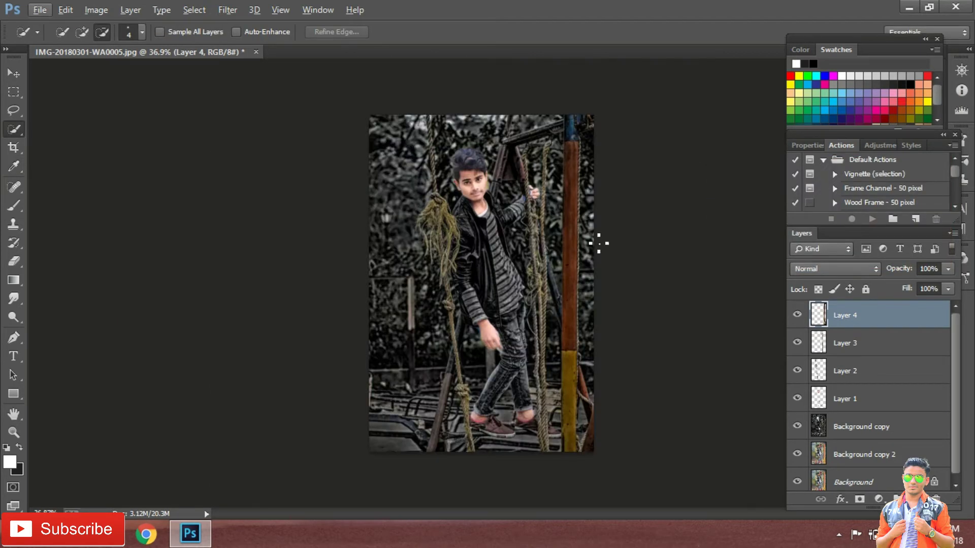
{"action": "left_click", "coordinate": [863, 428]}
{"action": "scroll", "coordinate": [315, 129], "scroll_direction": "up", "scroll_amount": 2}
Step: Quick-select the dark swing frame's crossbar and leg down beside the rope
{"action": "scroll", "coordinate": [606, 204], "scroll_direction": "up", "scroll_amount": 4}
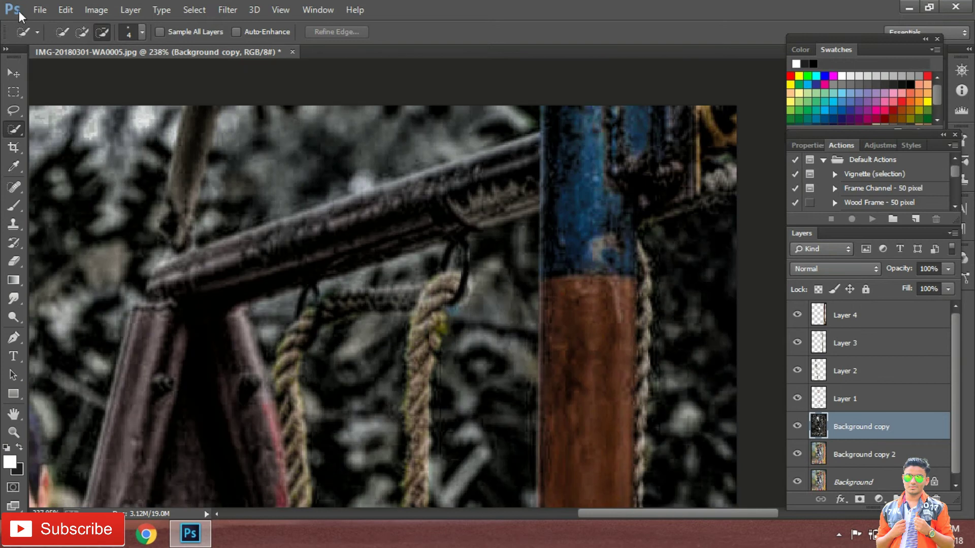
{"action": "scroll", "coordinate": [607, 204], "scroll_direction": "up", "scroll_amount": 1}
{"action": "mouse_move", "coordinate": [418, 243]}
{"action": "left_mouse_down"}
{"action": "mouse_move", "coordinate": [209, 313]}
{"action": "mouse_move", "coordinate": [139, 467]}
{"action": "mouse_move", "coordinate": [191, 265]}
{"action": "left_mouse_up"}
{"action": "scroll", "coordinate": [218, 245], "scroll_direction": "down", "scroll_amount": 1}
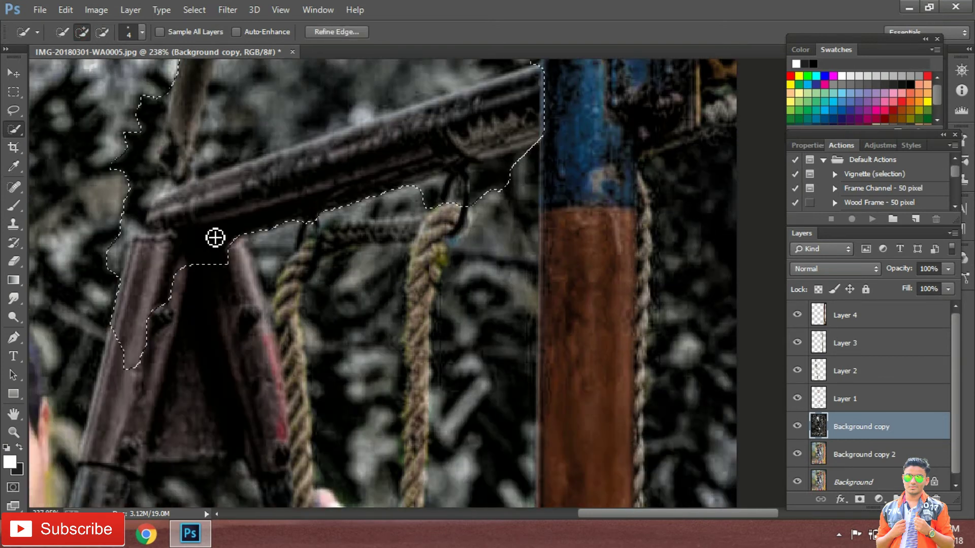
{"action": "scroll", "coordinate": [187, 289], "scroll_direction": "down", "scroll_amount": 2}
{"action": "scroll", "coordinate": [187, 290], "scroll_direction": "down", "scroll_amount": 2}
{"action": "scroll", "coordinate": [474, 117], "scroll_direction": "up", "scroll_amount": 4}
{"action": "scroll", "coordinate": [508, 253], "scroll_direction": "up", "scroll_amount": 4}
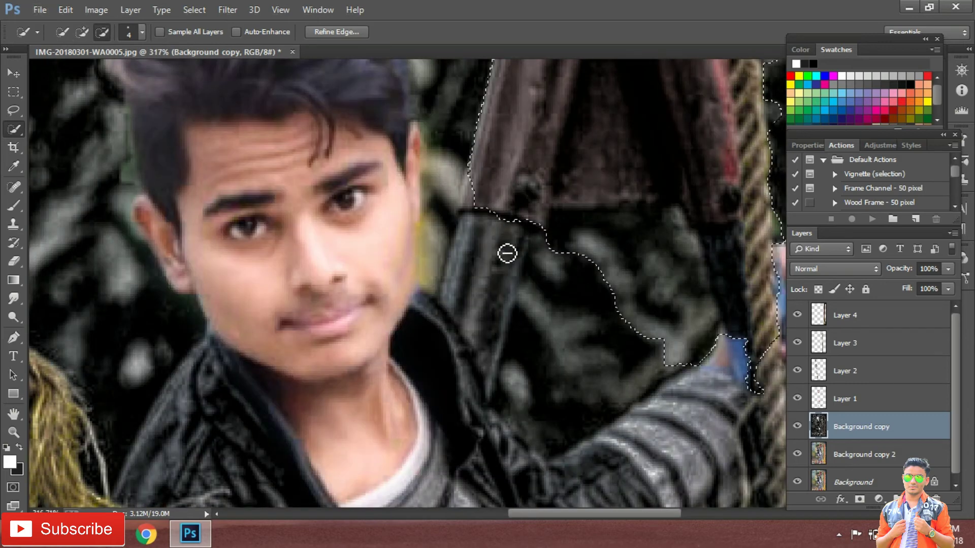
{"action": "scroll", "coordinate": [473, 305], "scroll_direction": "up", "scroll_amount": 2}
{"action": "scroll", "coordinate": [497, 352], "scroll_direction": "down", "scroll_amount": 3}
{"action": "scroll", "coordinate": [296, 78], "scroll_direction": "down", "scroll_amount": 3}
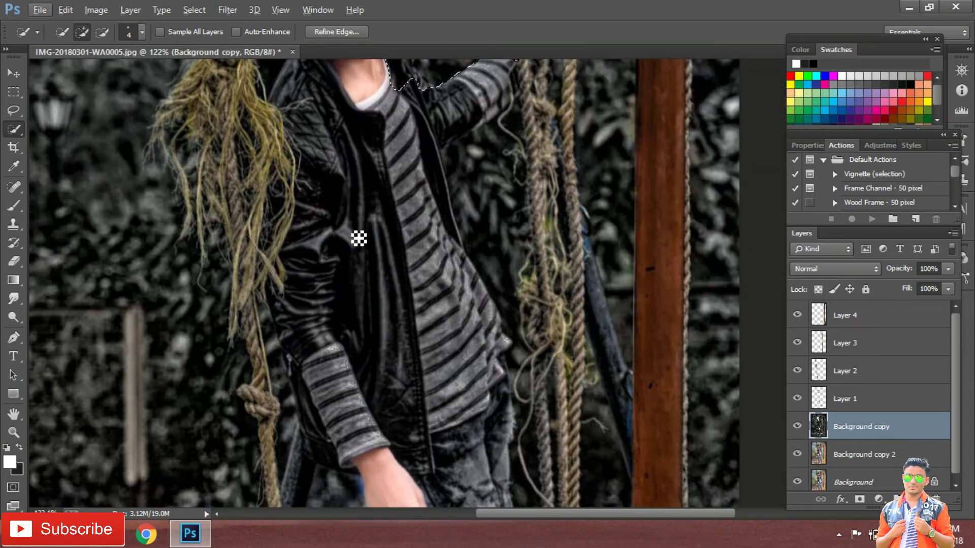
{"action": "scroll", "coordinate": [359, 235], "scroll_direction": "up", "scroll_amount": 2}
{"action": "scroll", "coordinate": [300, 161], "scroll_direction": "up", "scroll_amount": 4}
{"action": "left_click_drag", "start_coordinate": [316, 91], "coordinate": [331, 235]}
{"action": "scroll", "coordinate": [331, 235], "scroll_direction": "down", "scroll_amount": 2}
{"action": "scroll", "coordinate": [300, 241], "scroll_direction": "down", "scroll_amount": 1}
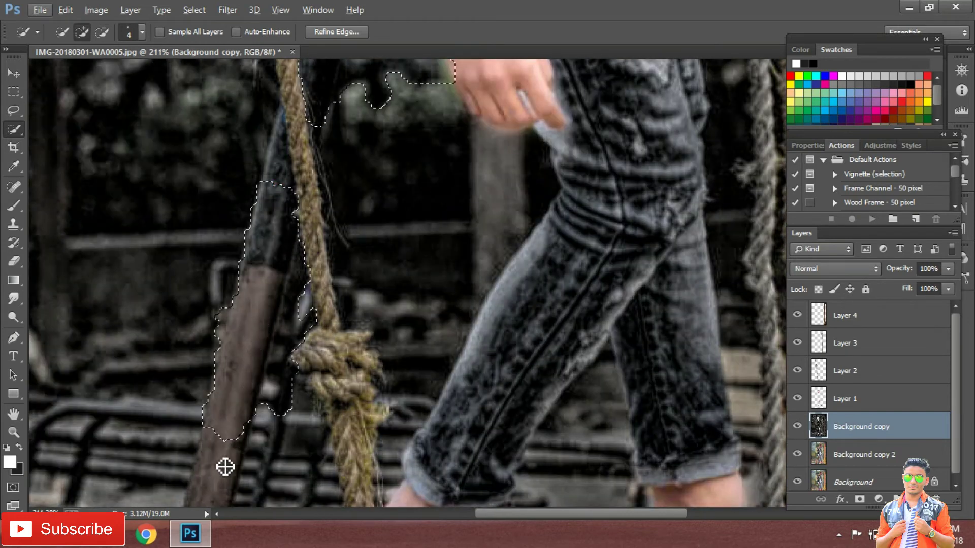
{"action": "scroll", "coordinate": [231, 330], "scroll_direction": "down", "scroll_amount": 3}
{"action": "scroll", "coordinate": [254, 203], "scroll_direction": "up", "scroll_amount": 2}
{"action": "scroll", "coordinate": [300, 177], "scroll_direction": "up", "scroll_amount": 2}
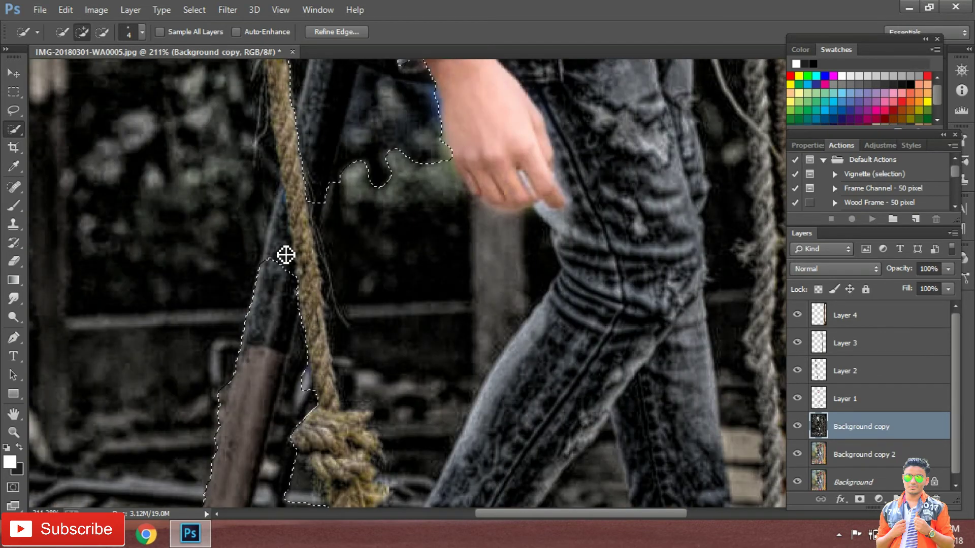
{"action": "scroll", "coordinate": [295, 218], "scroll_direction": "up", "scroll_amount": 2}
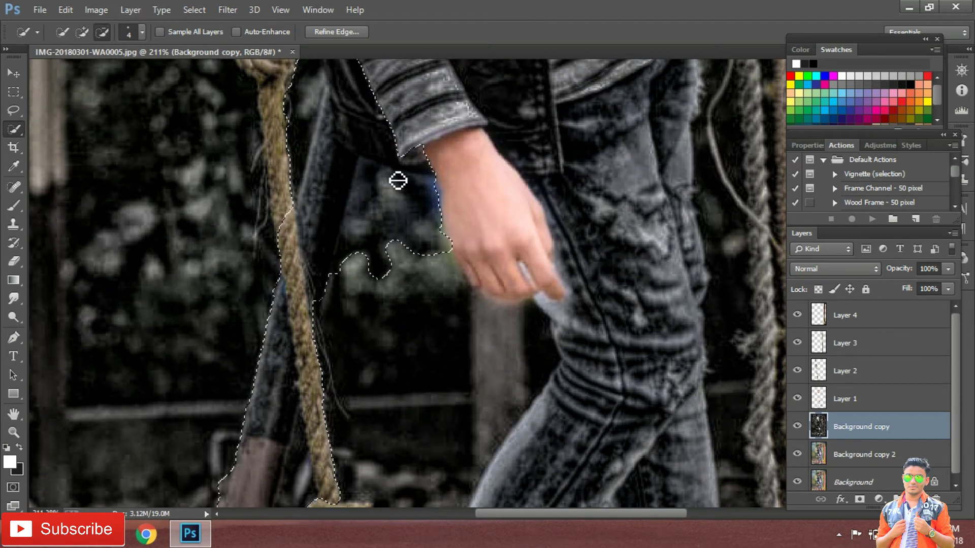
{"action": "scroll", "coordinate": [357, 248], "scroll_direction": "up", "scroll_amount": 2}
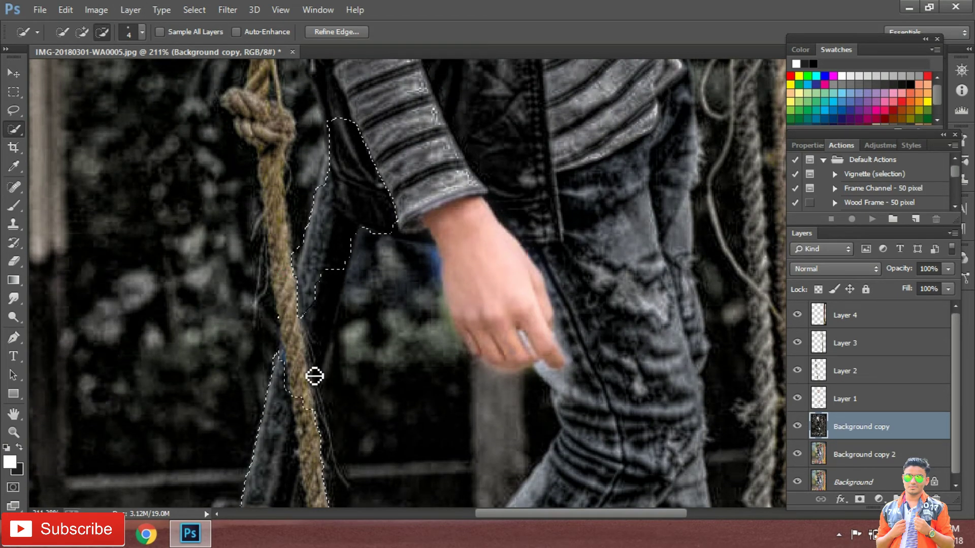
{"action": "scroll", "coordinate": [276, 261], "scroll_direction": "down", "scroll_amount": 5}
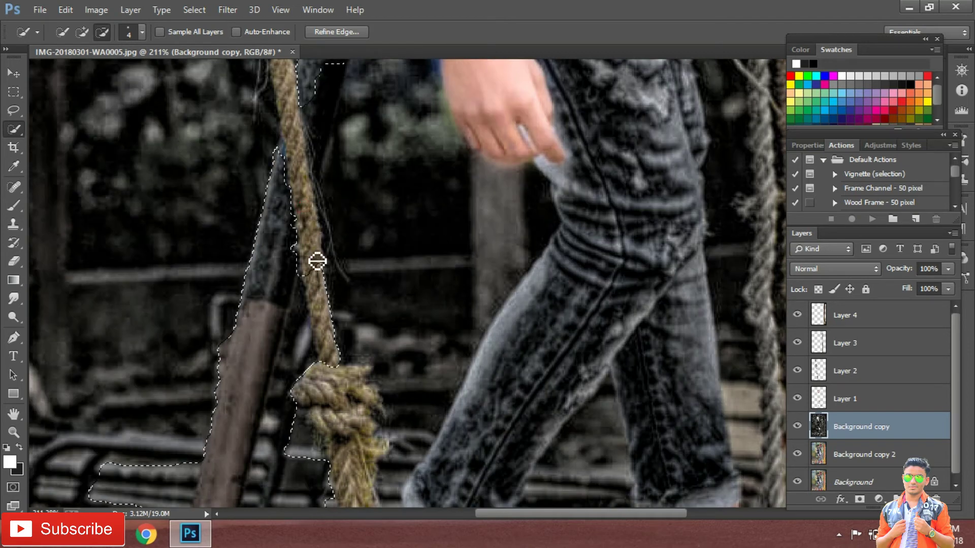
{"action": "scroll", "coordinate": [308, 419], "scroll_direction": "down", "scroll_amount": 4}
{"action": "scroll", "coordinate": [342, 246], "scroll_direction": "up", "scroll_amount": 1}
{"action": "scroll", "coordinate": [342, 245], "scroll_direction": "up", "scroll_amount": 3}
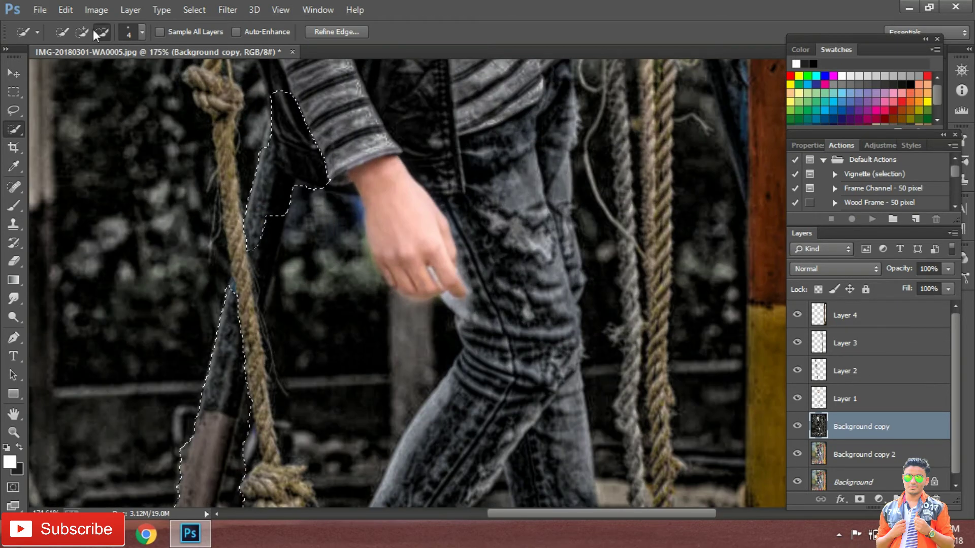
{"action": "scroll", "coordinate": [323, 262], "scroll_direction": "up", "scroll_amount": 2}
{"action": "scroll", "coordinate": [305, 353], "scroll_direction": "up", "scroll_amount": 3}
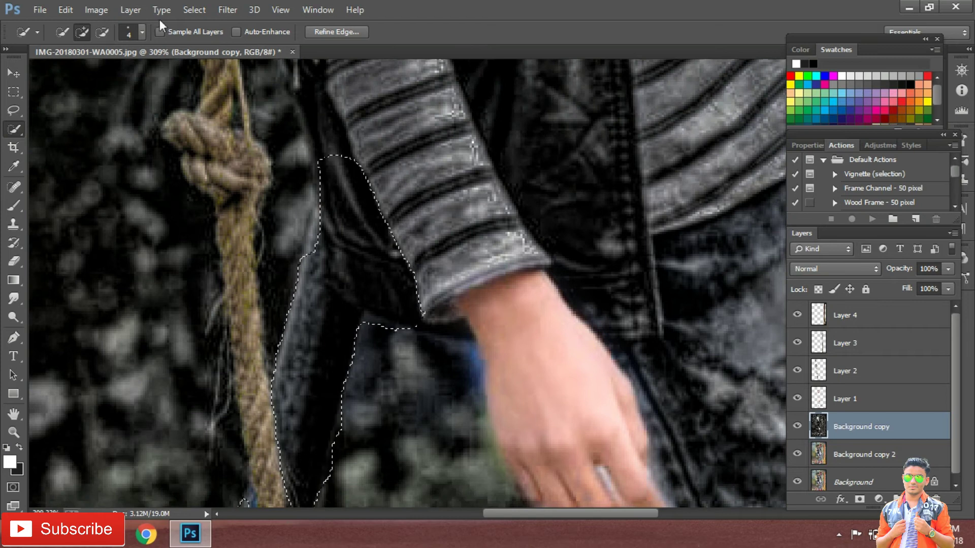
Step: Subtract the boy's face, arm and the ropes from the frame selection
{"action": "left_click", "coordinate": [309, 174], "text": "alt"}
{"action": "scroll", "coordinate": [327, 293], "scroll_direction": "up", "scroll_amount": 2}
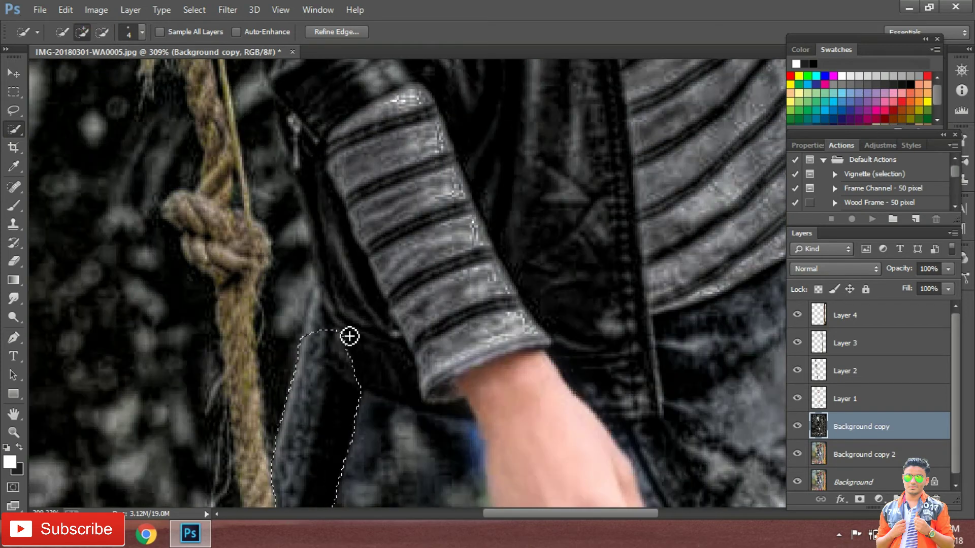
{"action": "scroll", "coordinate": [321, 315], "scroll_direction": "down", "scroll_amount": 3}
{"action": "scroll", "coordinate": [316, 202], "scroll_direction": "up", "scroll_amount": 3}
{"action": "scroll", "coordinate": [315, 168], "scroll_direction": "up", "scroll_amount": 3}
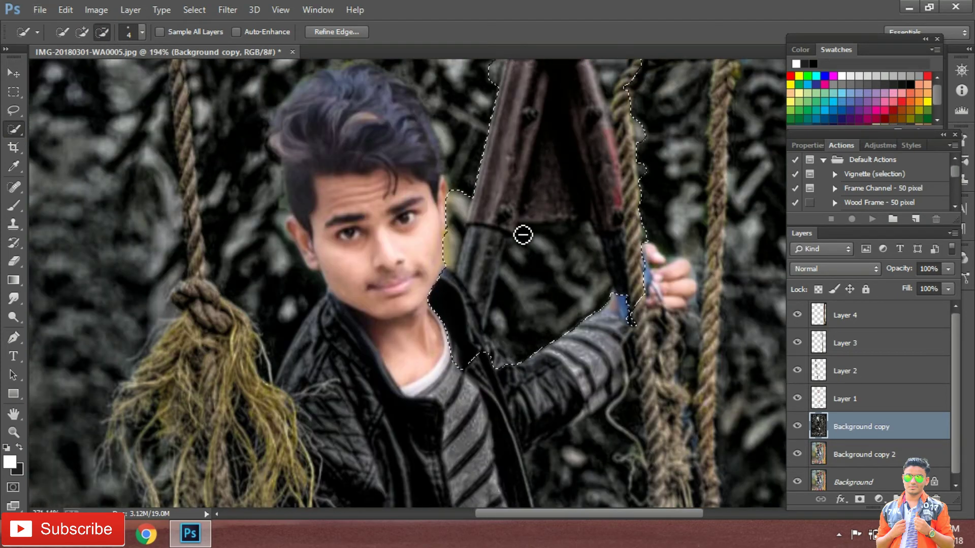
{"action": "key", "text": "alt"}
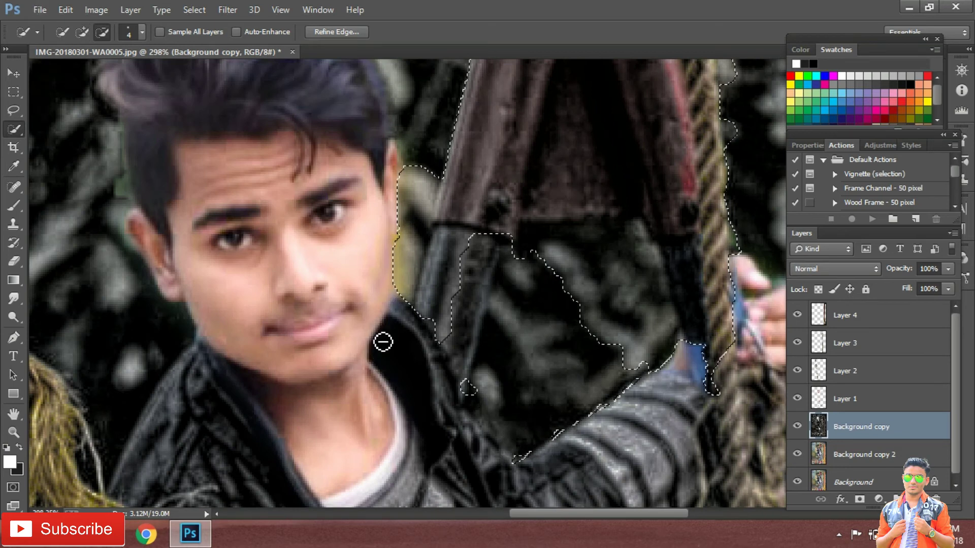
{"action": "left_click_drag", "start_coordinate": [610, 273], "coordinate": [643, 294]}
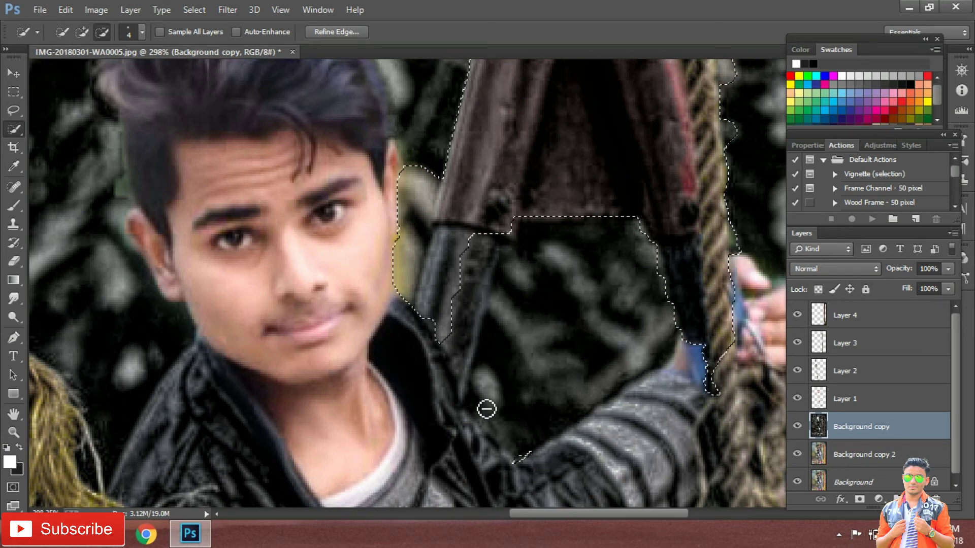
{"action": "scroll", "coordinate": [705, 139], "scroll_direction": "up", "scroll_amount": 1}
{"action": "scroll", "coordinate": [708, 167], "scroll_direction": "up", "scroll_amount": 5}
{"action": "left_click_drag", "start_coordinate": [704, 88], "coordinate": [736, 355]}
{"action": "scroll", "coordinate": [671, 263], "scroll_direction": "up", "scroll_amount": 3}
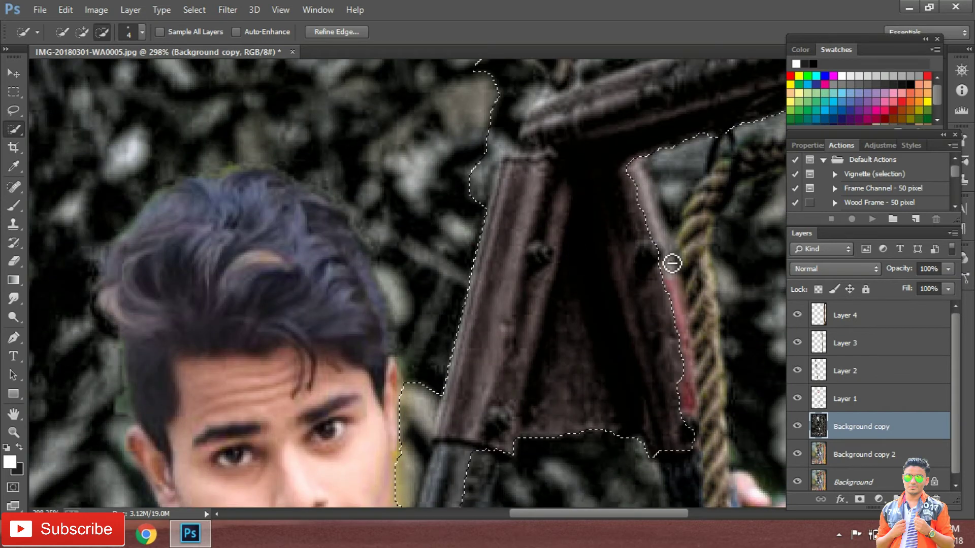
{"action": "scroll", "coordinate": [305, 148], "scroll_direction": "down", "scroll_amount": 4}
{"action": "mouse_move", "coordinate": [402, 290]}
{"action": "left_mouse_down"}
{"action": "mouse_move", "coordinate": [403, 409]}
{"action": "mouse_move", "coordinate": [439, 301]}
{"action": "left_mouse_up"}
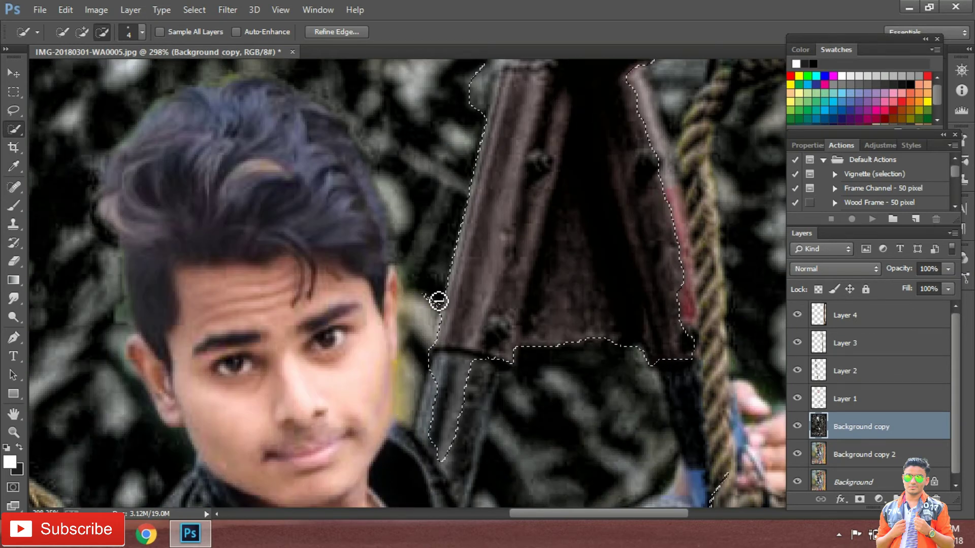
{"action": "scroll", "coordinate": [426, 303], "scroll_direction": "down", "scroll_amount": 4}
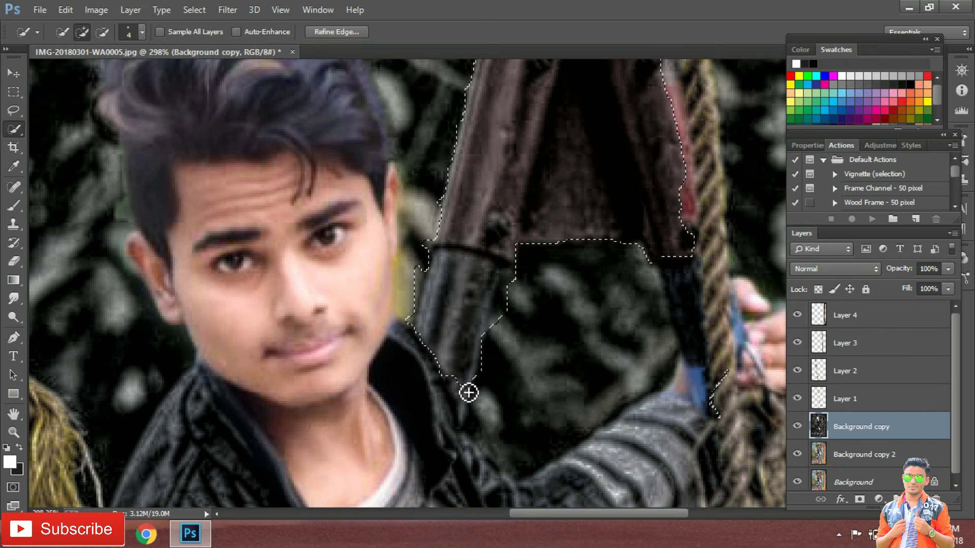
{"action": "scroll", "coordinate": [548, 152], "scroll_direction": "down", "scroll_amount": 3}
{"action": "scroll", "coordinate": [564, 122], "scroll_direction": "down", "scroll_amount": 2}
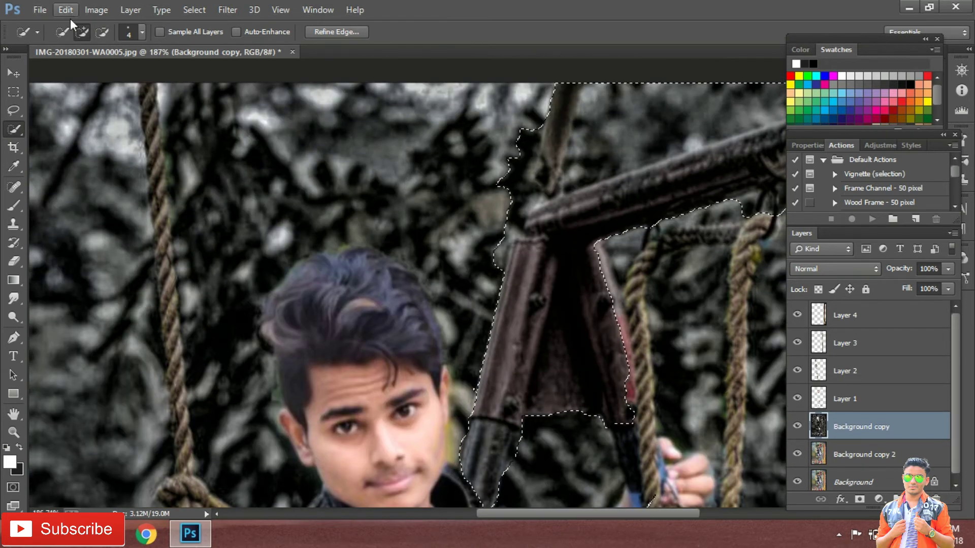
{"action": "left_click", "coordinate": [102, 31]}
{"action": "scroll", "coordinate": [435, 109], "scroll_direction": "up", "scroll_amount": 2}
{"action": "scroll", "coordinate": [466, 168], "scroll_direction": "down", "scroll_amount": 3}
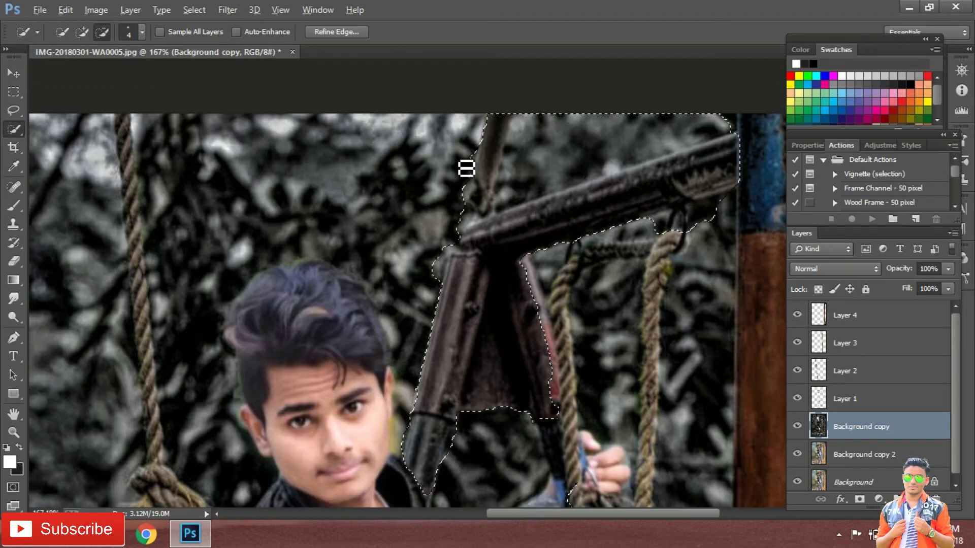
{"action": "scroll", "coordinate": [676, 167], "scroll_direction": "up", "scroll_amount": 6}
{"action": "scroll", "coordinate": [610, 198], "scroll_direction": "up", "scroll_amount": 5}
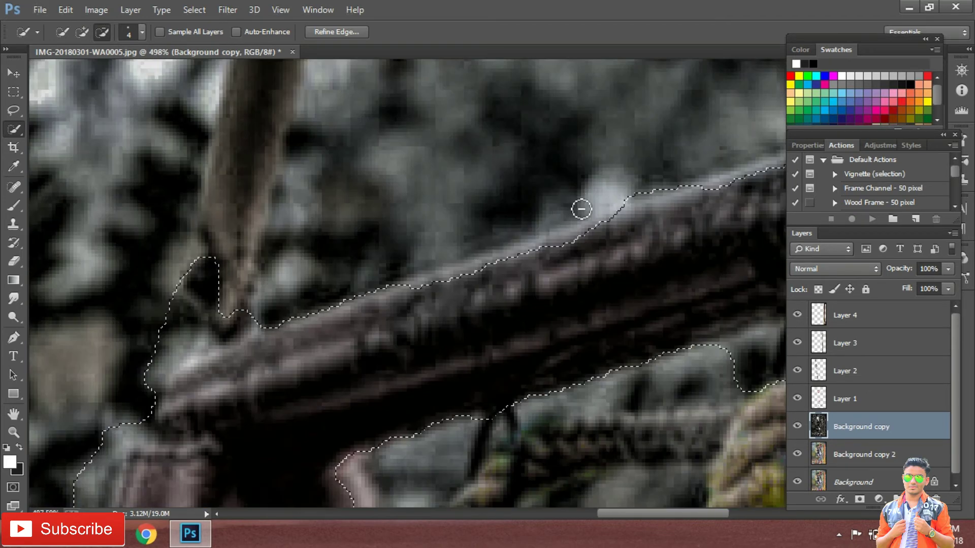
{"action": "scroll", "coordinate": [582, 209], "scroll_direction": "down", "scroll_amount": 6}
{"action": "scroll", "coordinate": [620, 191], "scroll_direction": "up", "scroll_amount": 3}
{"action": "scroll", "coordinate": [733, 239], "scroll_direction": "up", "scroll_amount": 3}
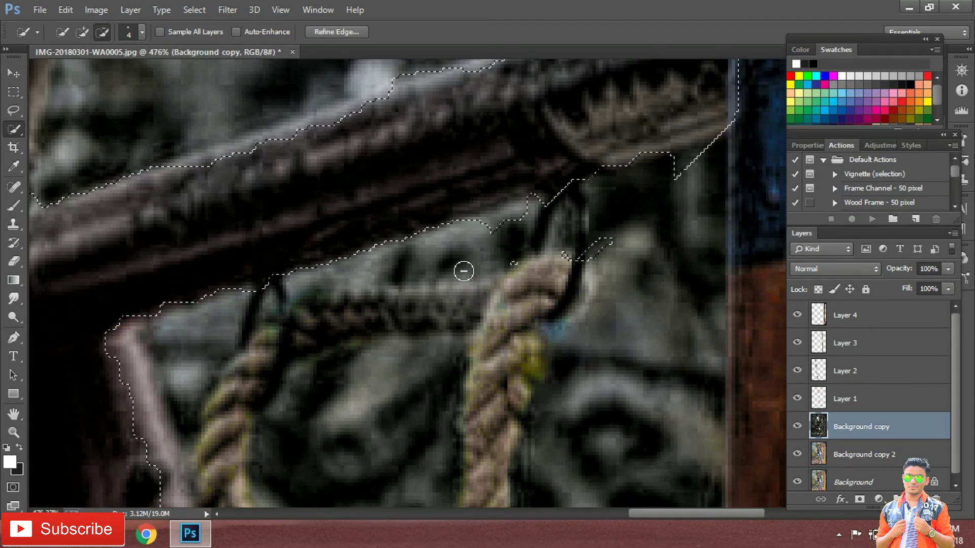
{"action": "scroll", "coordinate": [484, 305], "scroll_direction": "down", "scroll_amount": 9}
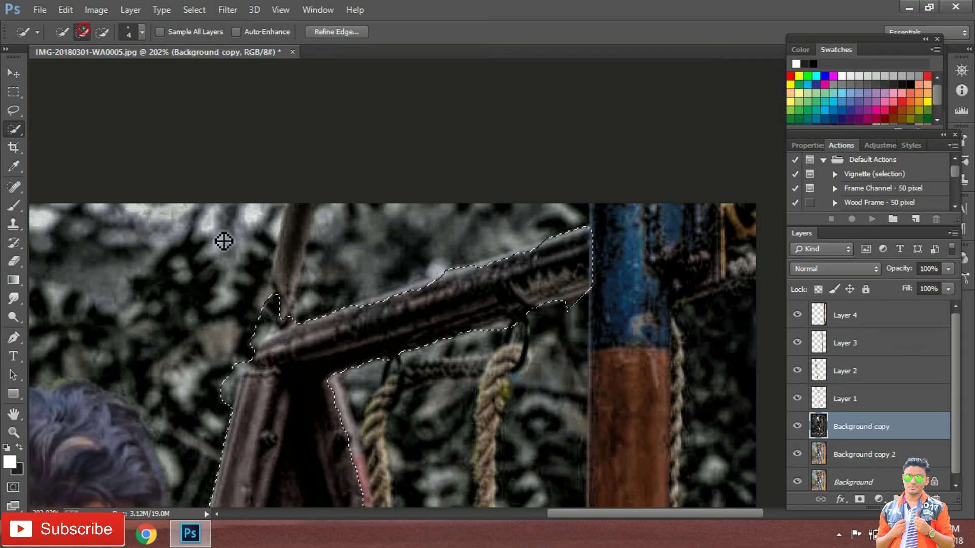
{"action": "scroll", "coordinate": [274, 247], "scroll_direction": "up", "scroll_amount": 5}
{"action": "scroll", "coordinate": [371, 394], "scroll_direction": "down", "scroll_amount": 2}
{"action": "scroll", "coordinate": [319, 324], "scroll_direction": "down", "scroll_amount": 1}
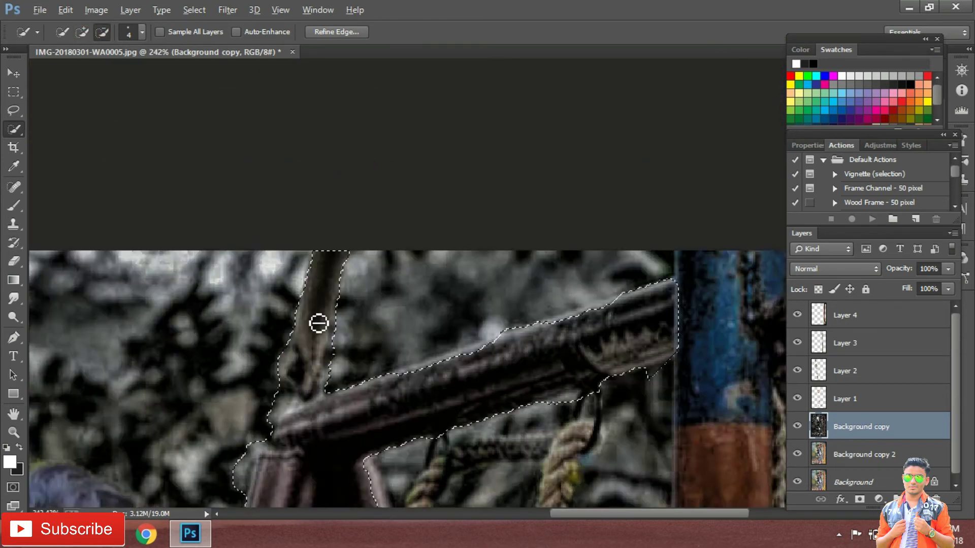
{"action": "scroll", "coordinate": [319, 324], "scroll_direction": "down", "scroll_amount": 5}
Step: Feather the swing frame selection and copy it onto a new Layer 5
{"action": "right_click", "coordinate": [234, 417]}
{"action": "left_click", "coordinate": [276, 151]}
{"action": "left_click", "coordinate": [559, 182]}
{"action": "right_click", "coordinate": [238, 317]}
{"action": "left_click", "coordinate": [303, 128]}
{"action": "scroll", "coordinate": [302, 138], "scroll_direction": "down", "scroll_amount": 2}
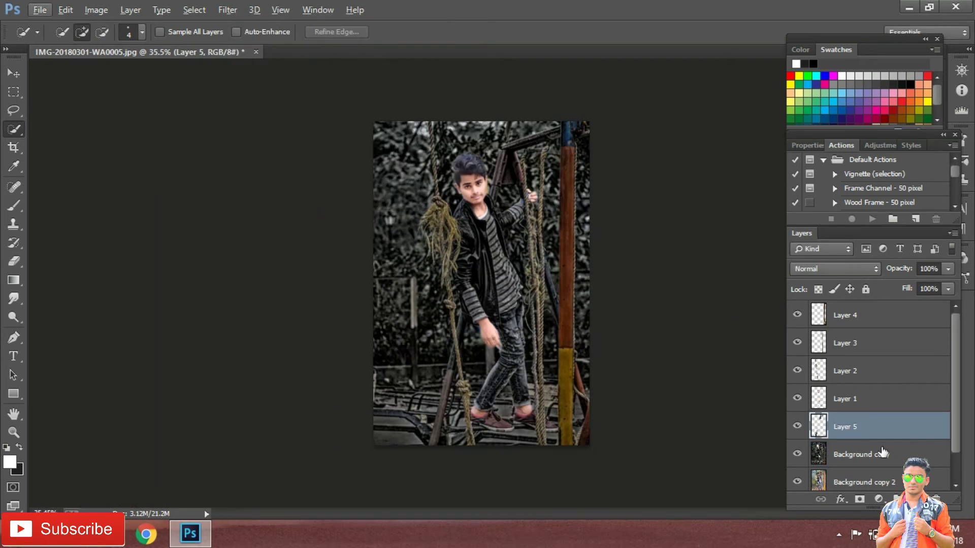
{"action": "left_click", "coordinate": [96, 10]}
{"action": "mouse_move", "coordinate": [118, 46]}
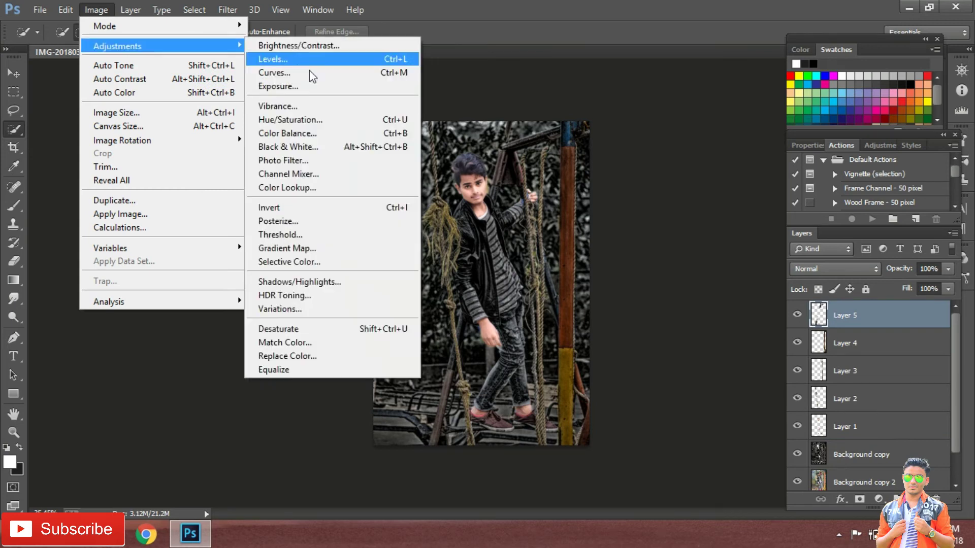
Step: Apply Hue/Saturation, then Vibrance +100 and Saturation +56, to Layer 5
{"action": "left_click", "coordinate": [308, 119]}
{"action": "left_click", "coordinate": [900, 137]}
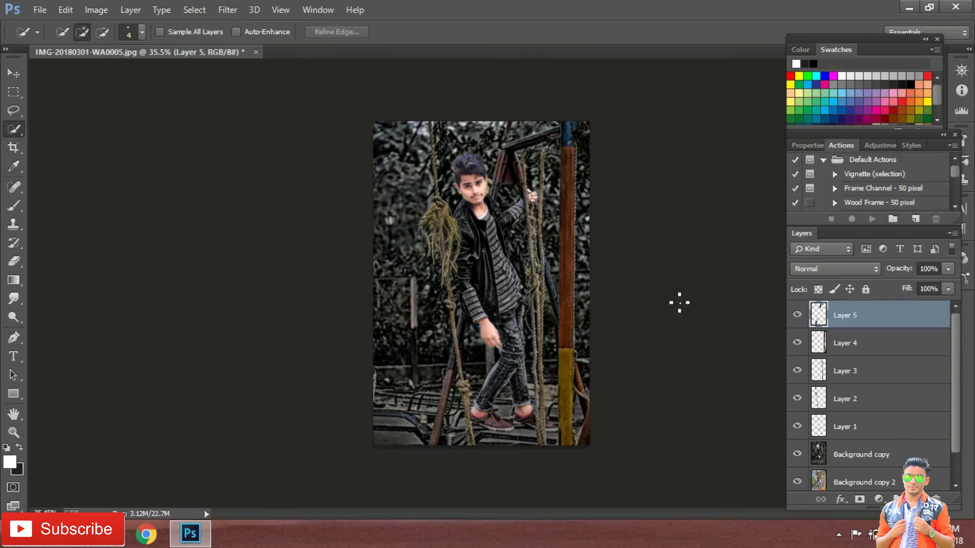
{"action": "scroll", "coordinate": [599, 284], "scroll_direction": "up", "scroll_amount": 2}
{"action": "scroll", "coordinate": [102, 203], "scroll_direction": "down", "scroll_amount": 1}
{"action": "left_click", "coordinate": [97, 10]}
{"action": "mouse_move", "coordinate": [117, 46]}
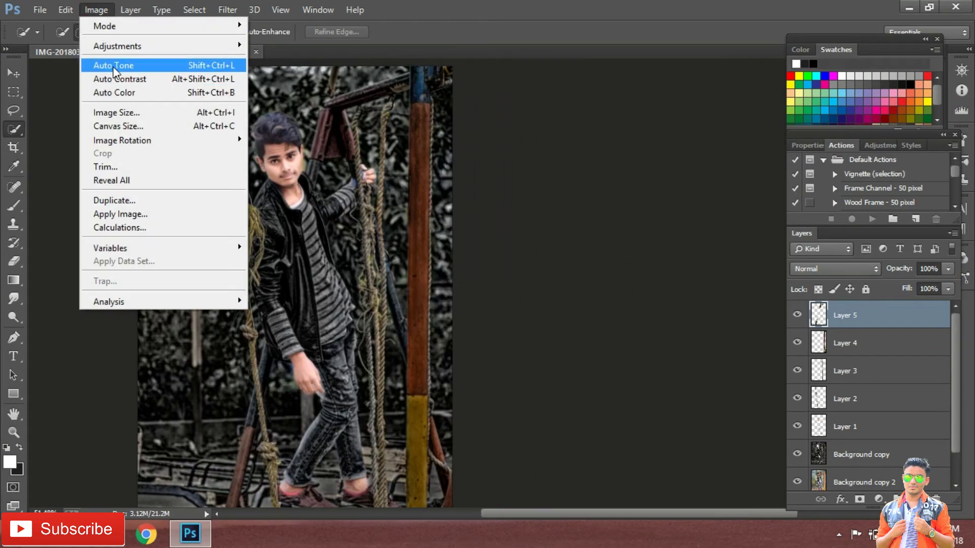
{"action": "left_click", "coordinate": [299, 105]}
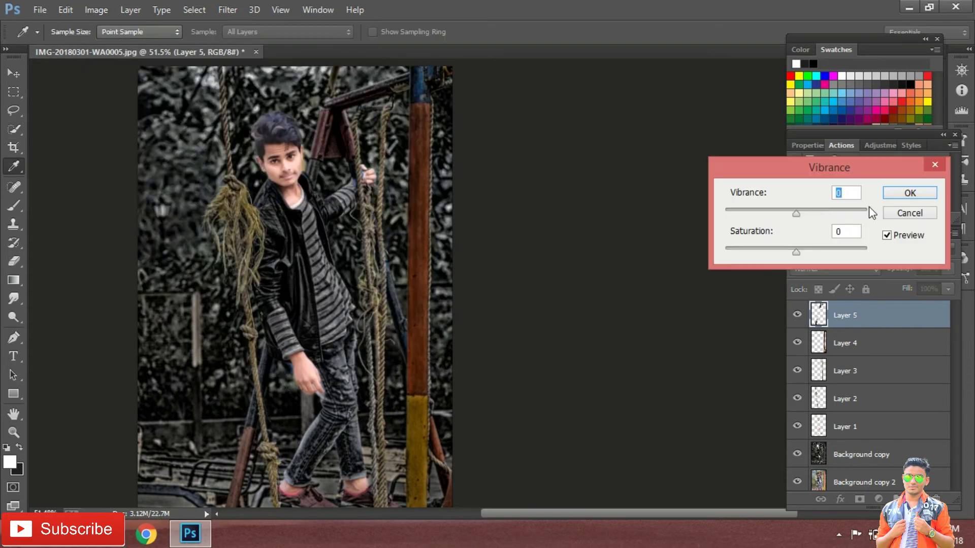
{"action": "left_click", "coordinate": [927, 192]}
{"action": "key", "text": "w"}
{"action": "scroll", "coordinate": [413, 256], "scroll_direction": "down", "scroll_amount": 3}
{"action": "scroll", "coordinate": [413, 257], "scroll_direction": "up", "scroll_amount": 3}
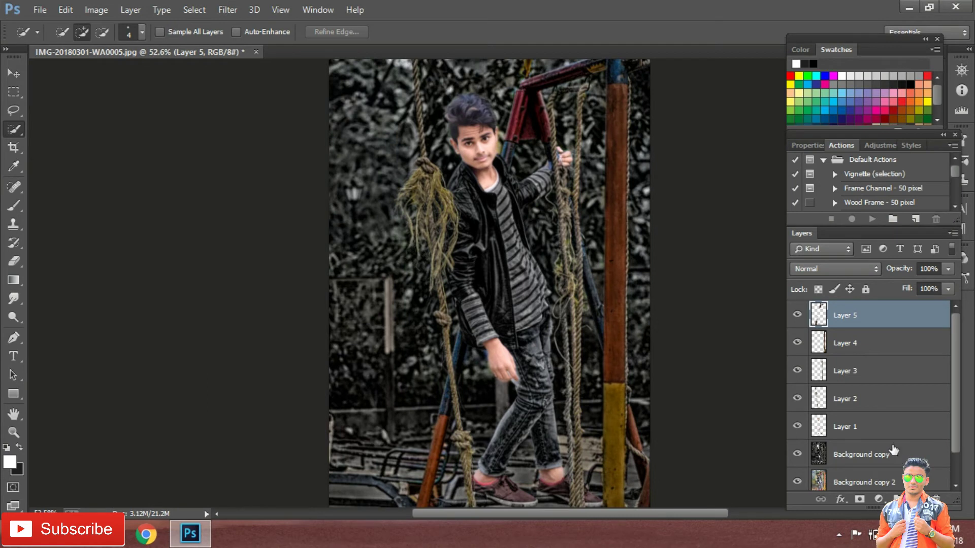
Step: On Background copy, quick-select the bottom metal frames from the lower edge up to the pole
{"action": "left_click", "coordinate": [861, 455]}
{"action": "scroll", "coordinate": [300, 373], "scroll_direction": "up", "scroll_amount": 2}
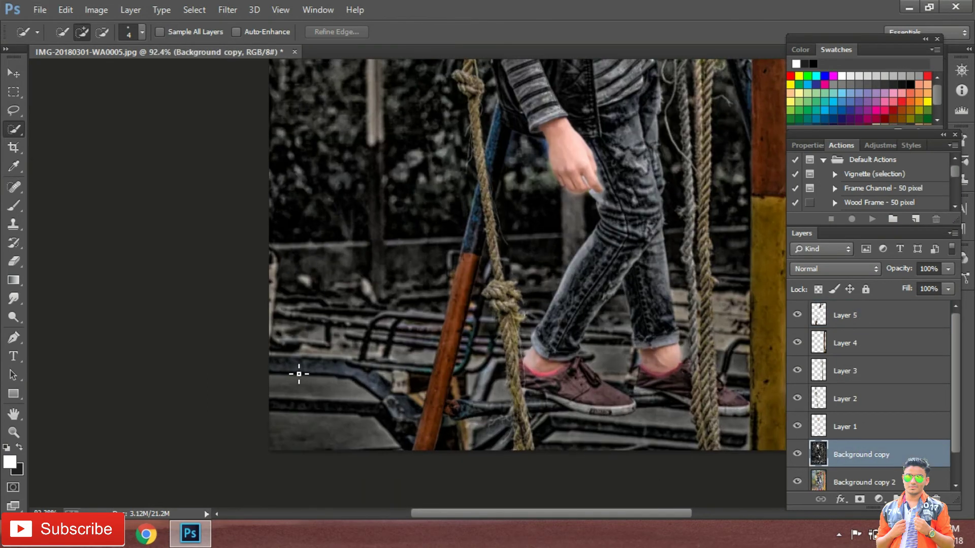
{"action": "scroll", "coordinate": [305, 371], "scroll_direction": "up", "scroll_amount": 1}
{"action": "scroll", "coordinate": [497, 360], "scroll_direction": "down", "scroll_amount": 2}
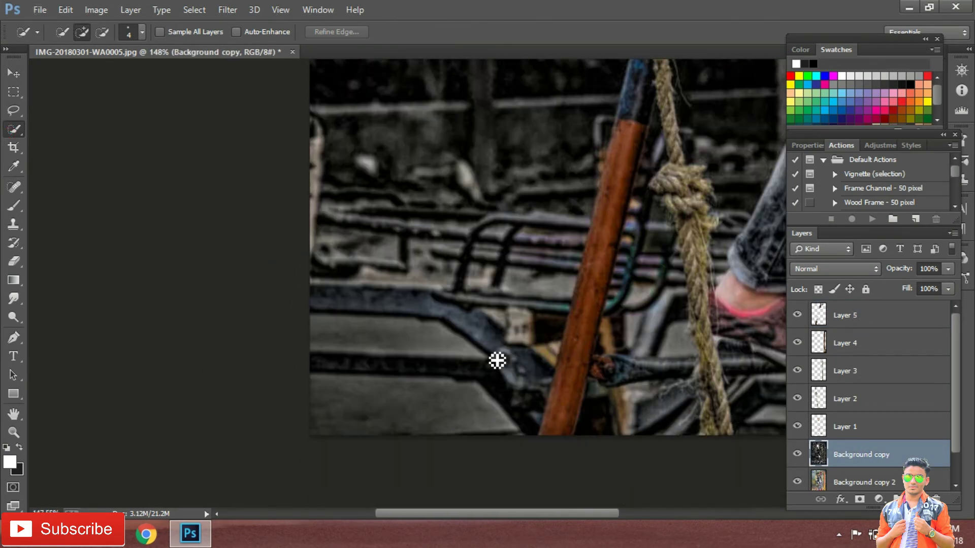
{"action": "left_click_drag", "start_coordinate": [524, 384], "coordinate": [536, 419]}
{"action": "scroll", "coordinate": [484, 298], "scroll_direction": "up", "scroll_amount": 2}
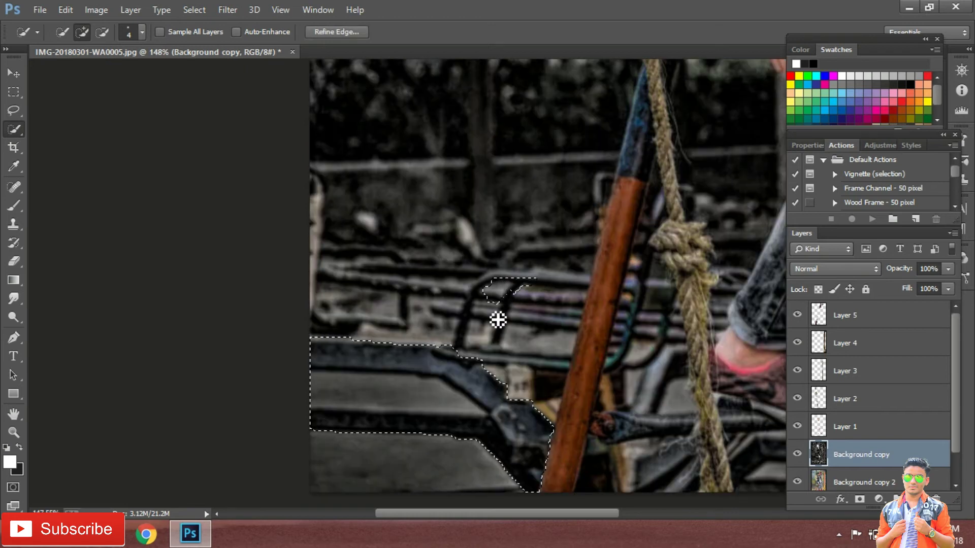
{"action": "left_click_drag", "start_coordinate": [480, 344], "coordinate": [572, 318]}
Step: Trim stray strips, extend along the lower step, and copy the frames to Layer 6
{"action": "left_click", "coordinate": [102, 32]}
{"action": "left_click_drag", "start_coordinate": [346, 393], "coordinate": [546, 415]}
{"action": "scroll", "coordinate": [546, 415], "scroll_direction": "down", "scroll_amount": 2}
{"action": "mouse_move", "coordinate": [677, 420]}
{"action": "left_mouse_down"}
{"action": "mouse_move", "coordinate": [638, 359]}
{"action": "mouse_move", "coordinate": [620, 358]}
{"action": "left_mouse_up"}
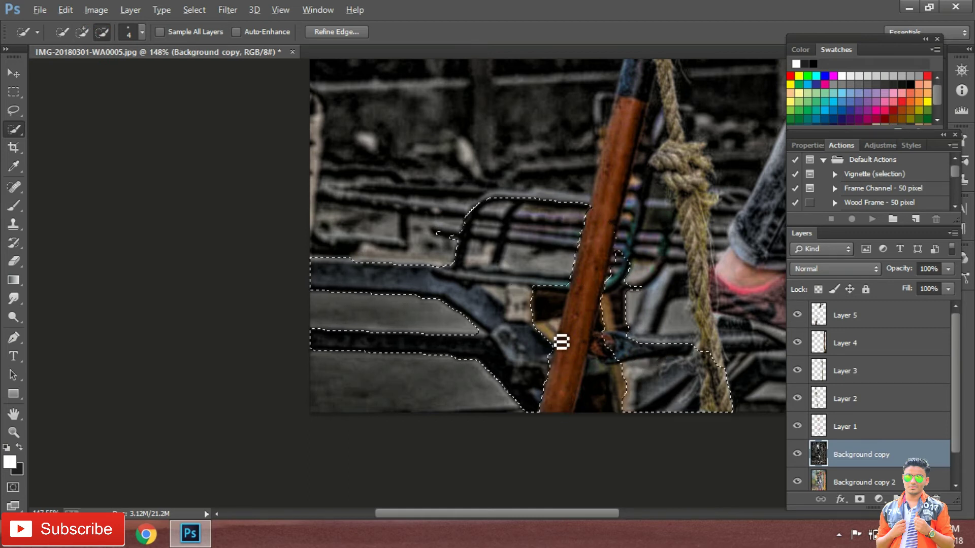
{"action": "scroll", "coordinate": [562, 341], "scroll_direction": "down", "scroll_amount": 5}
{"action": "scroll", "coordinate": [574, 452], "scroll_direction": "up", "scroll_amount": 3}
{"action": "scroll", "coordinate": [692, 407], "scroll_direction": "up", "scroll_amount": 2}
{"action": "scroll", "coordinate": [566, 298], "scroll_direction": "up", "scroll_amount": 1}
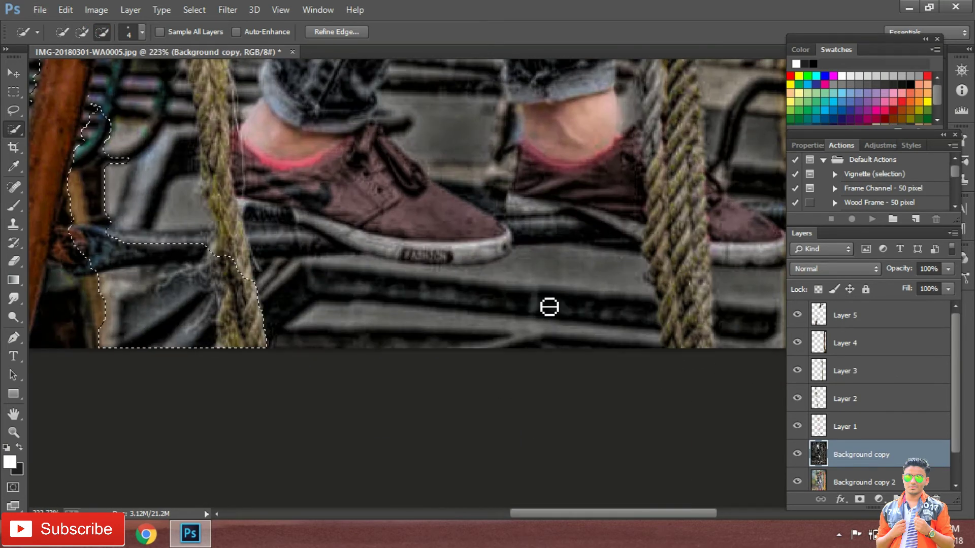
{"action": "mouse_move", "coordinate": [354, 284]}
{"action": "left_mouse_down"}
{"action": "mouse_move", "coordinate": [598, 313]}
{"action": "mouse_move", "coordinate": [657, 333]}
{"action": "left_mouse_up"}
{"action": "scroll", "coordinate": [285, 81], "scroll_direction": "left", "scroll_amount": 2}
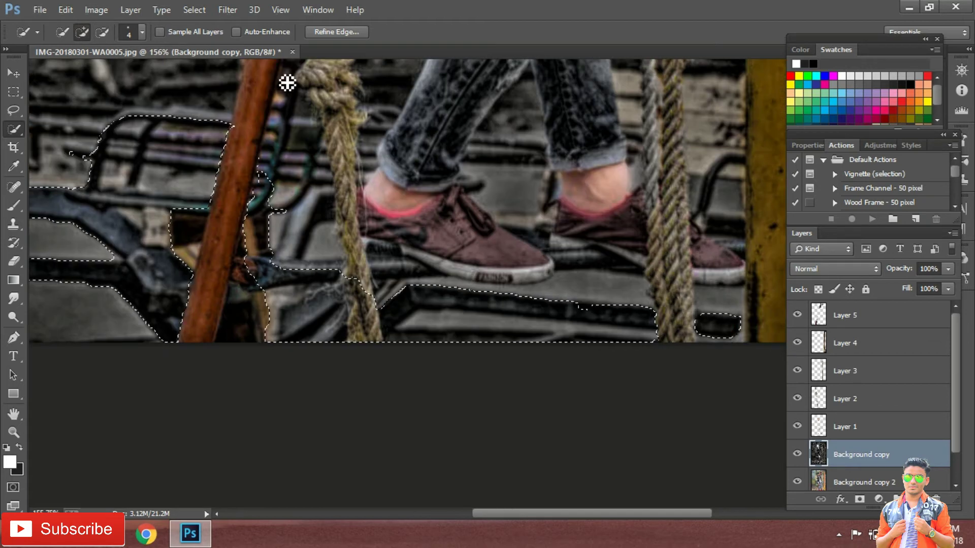
{"action": "scroll", "coordinate": [534, 325], "scroll_direction": "up", "scroll_amount": 1}
{"action": "scroll", "coordinate": [631, 330], "scroll_direction": "down", "scroll_amount": 2}
{"action": "scroll", "coordinate": [694, 337], "scroll_direction": "down", "scroll_amount": 2}
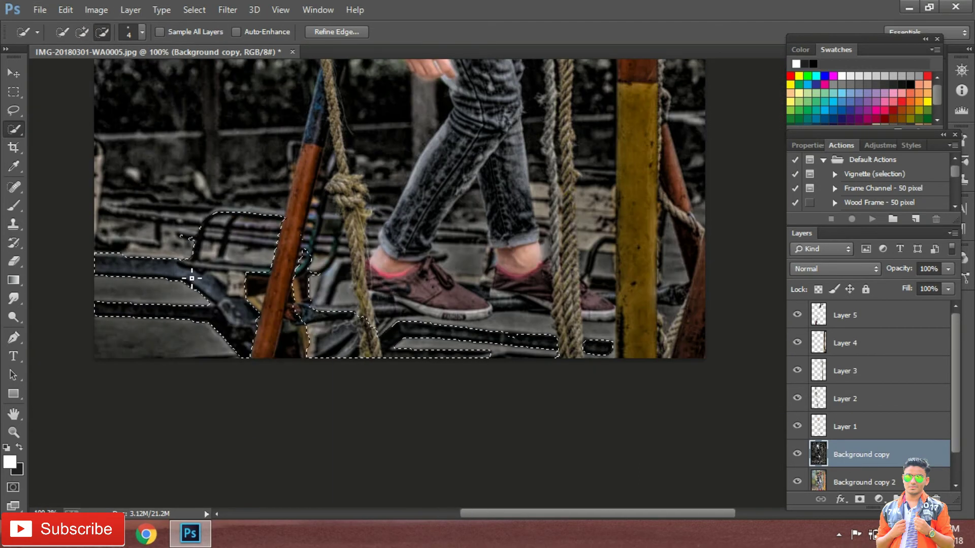
{"action": "key", "text": "ctrl+j"}
Step: Give Layer 6's frames Hue/Saturation +42 and Vibrance +100
{"action": "left_click", "coordinate": [96, 9]}
{"action": "left_click", "coordinate": [356, 181]}
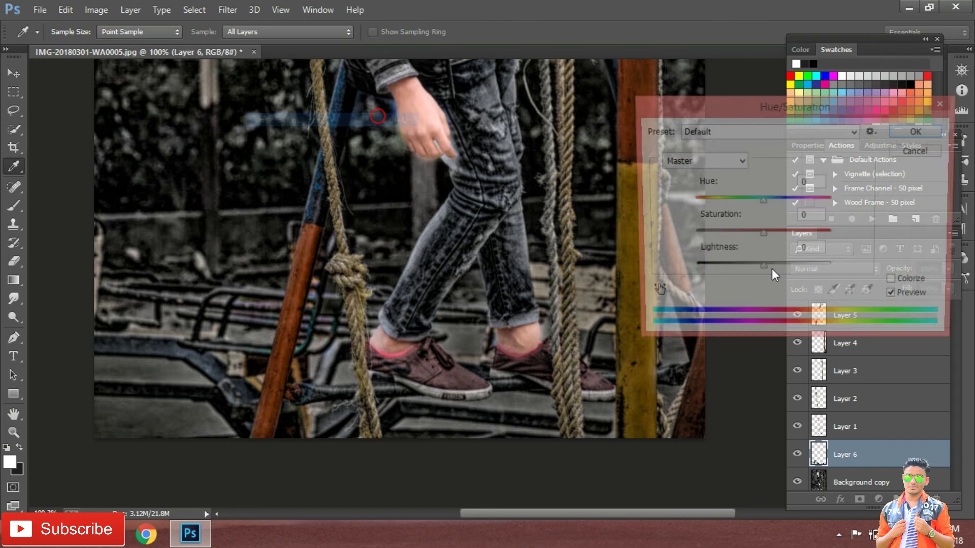
{"action": "left_click_drag", "start_coordinate": [762, 233], "coordinate": [792, 236]}
{"action": "left_click", "coordinate": [919, 133]}
{"action": "left_click", "coordinate": [96, 10]}
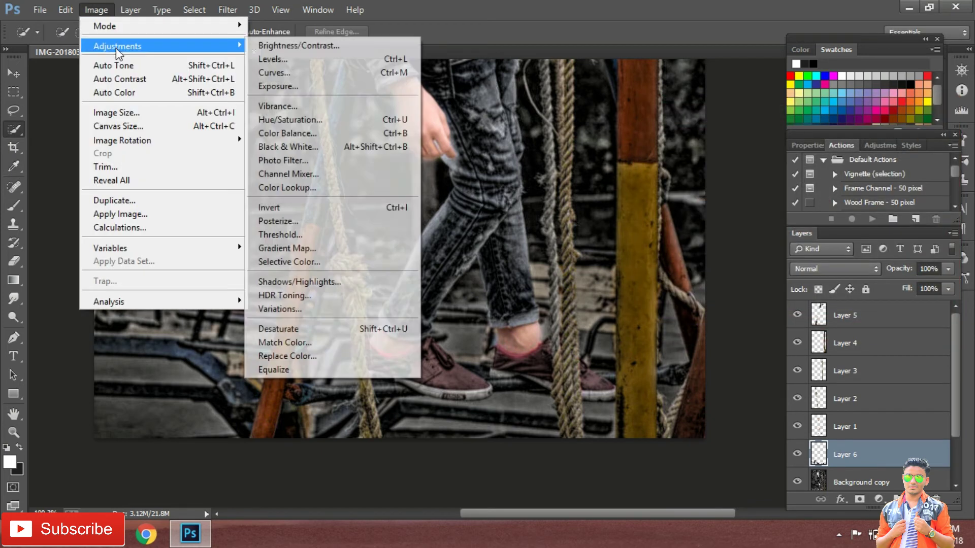
{"action": "left_click", "coordinate": [343, 104]}
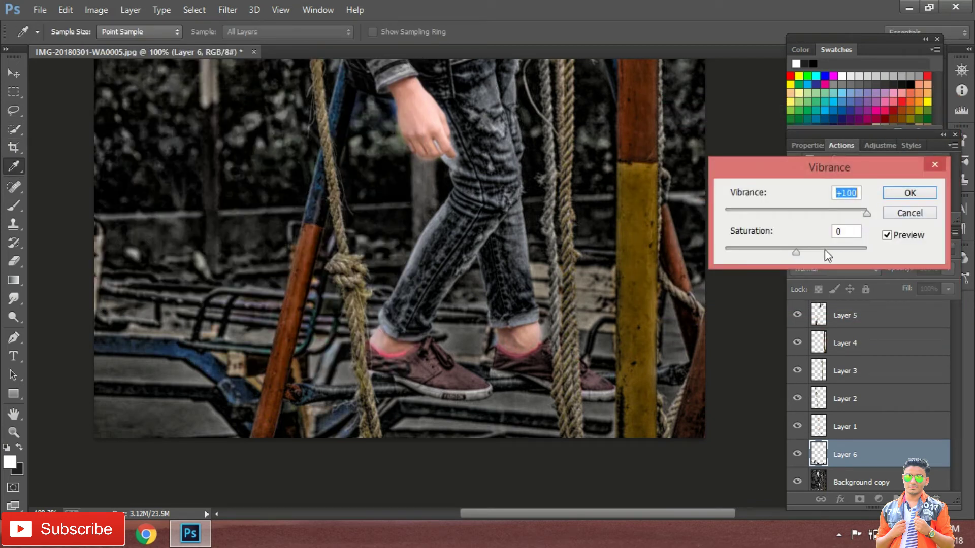
{"action": "left_click", "coordinate": [918, 198]}
{"action": "key", "text": "w"}
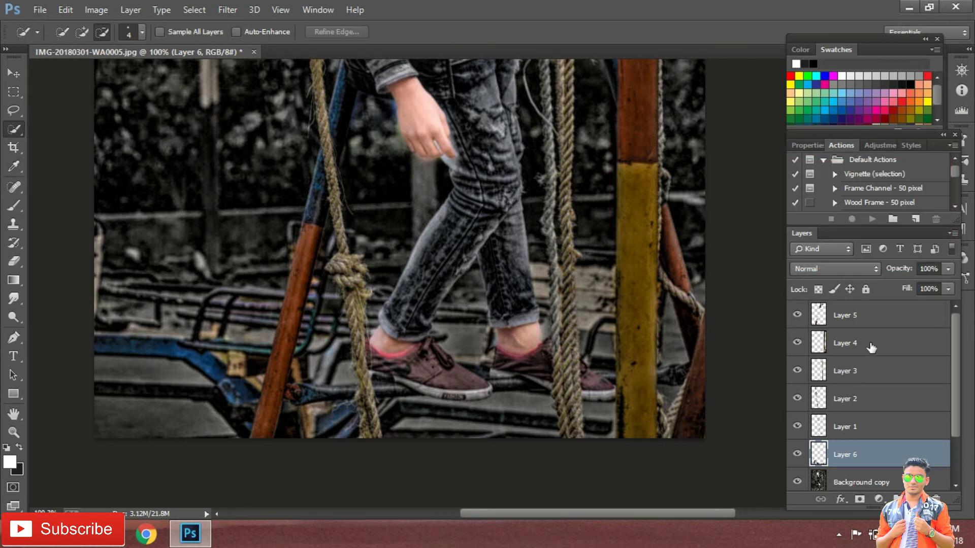
Step: Lower Layer 5's saturation to -9 with a Vibrance adjustment
{"action": "left_click", "coordinate": [872, 320]}
{"action": "left_click", "coordinate": [84, 10]}
{"action": "mouse_move", "coordinate": [117, 46]}
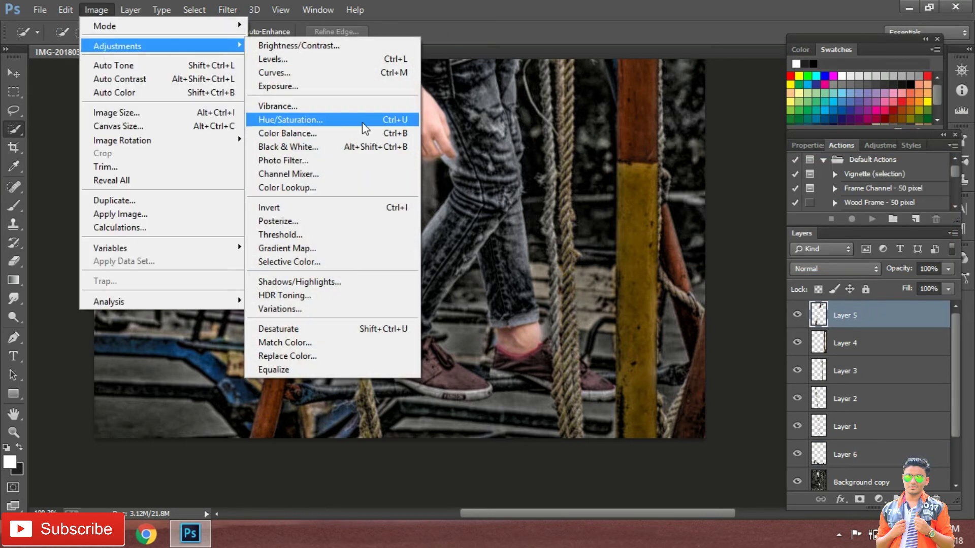
{"action": "left_click", "coordinate": [344, 104]}
{"action": "left_click_drag", "start_coordinate": [772, 256], "coordinate": [789, 257]}
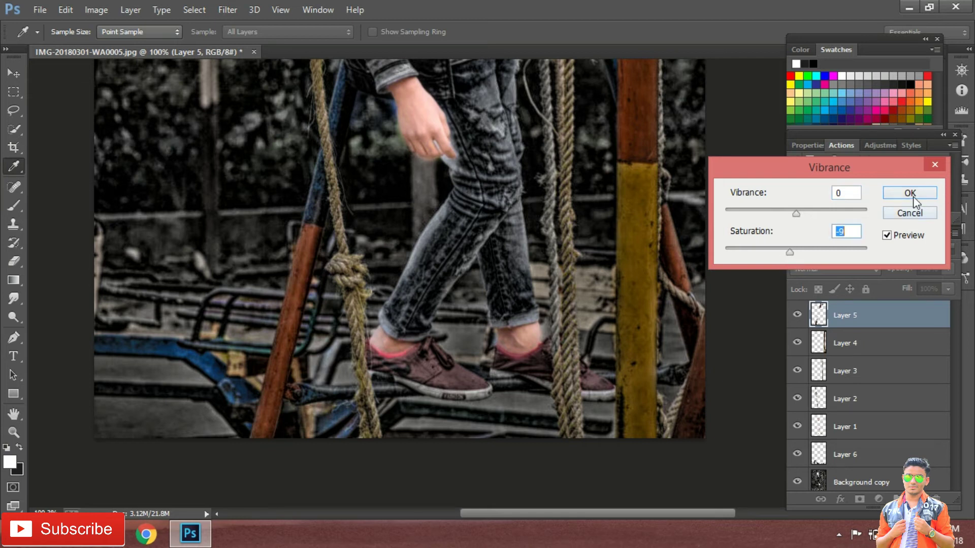
{"action": "left_click", "coordinate": [910, 193]}
{"action": "key", "text": "w"}
{"action": "scroll", "coordinate": [191, 148], "scroll_direction": "down", "scroll_amount": 5}
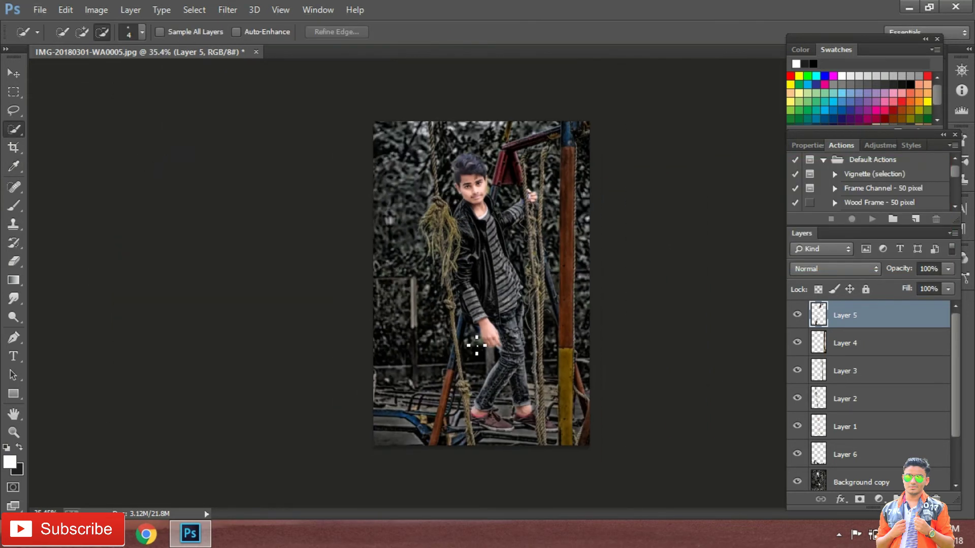
Step: Make Background copy active and set the Quick Selection brush to 9 px
{"action": "scroll", "coordinate": [476, 346], "scroll_direction": "up", "scroll_amount": 3}
{"action": "scroll", "coordinate": [483, 387], "scroll_direction": "down", "scroll_amount": 2}
{"action": "scroll", "coordinate": [407, 407], "scroll_direction": "up", "scroll_amount": 3}
{"action": "scroll", "coordinate": [381, 269], "scroll_direction": "up", "scroll_amount": 1}
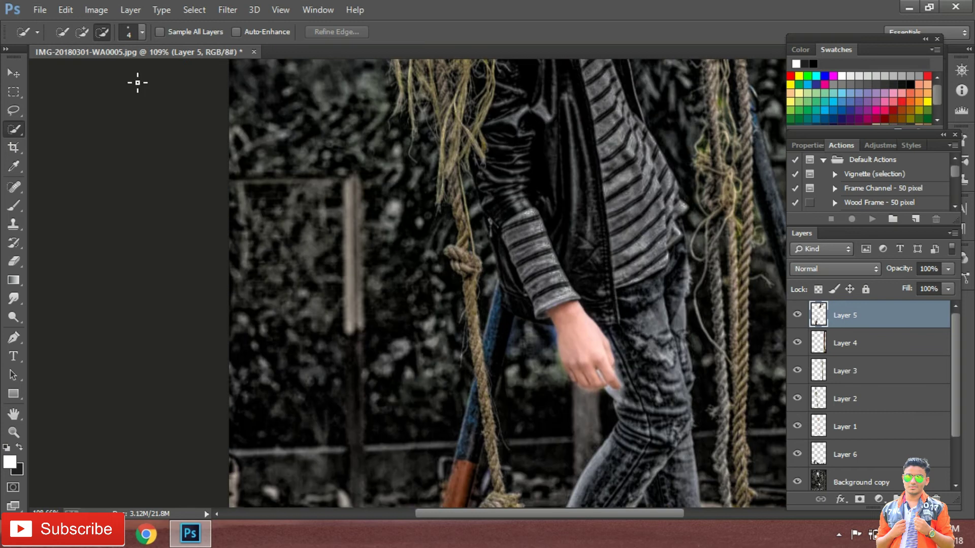
{"action": "scroll", "coordinate": [27, 129], "scroll_direction": "down", "scroll_amount": 2}
{"action": "scroll", "coordinate": [305, 209], "scroll_direction": "up", "scroll_amount": 2}
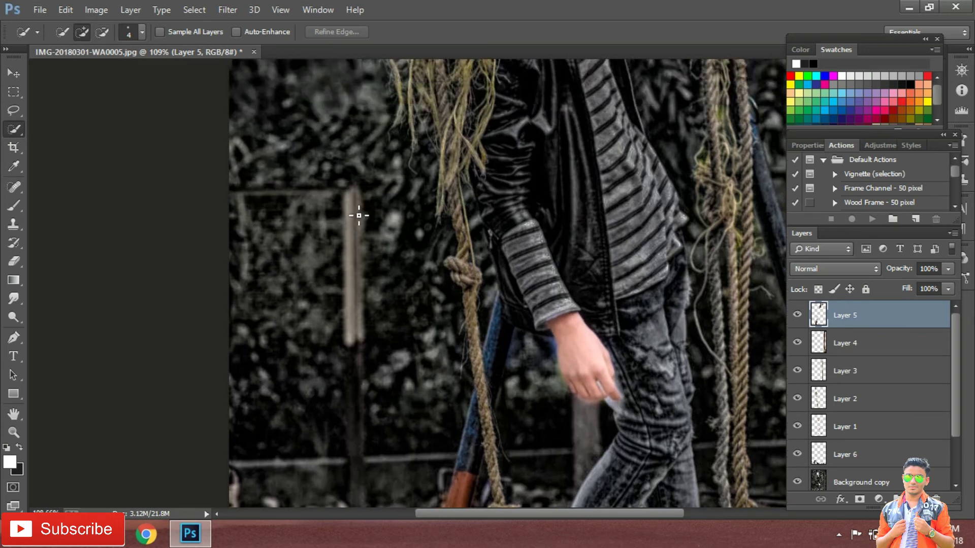
{"action": "key", "text": "alt+comma"}
{"action": "scroll", "coordinate": [360, 206], "scroll_direction": "up", "scroll_amount": 1}
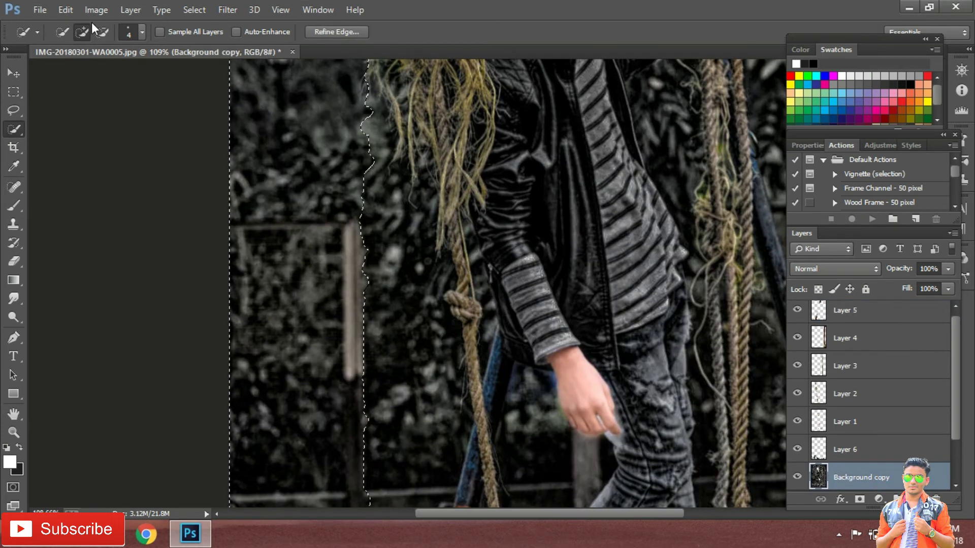
{"action": "scroll", "coordinate": [246, 233], "scroll_direction": "down", "scroll_amount": 3}
{"action": "left_click", "coordinate": [135, 36]}
{"action": "scroll", "coordinate": [303, 227], "scroll_direction": "up", "scroll_amount": 3}
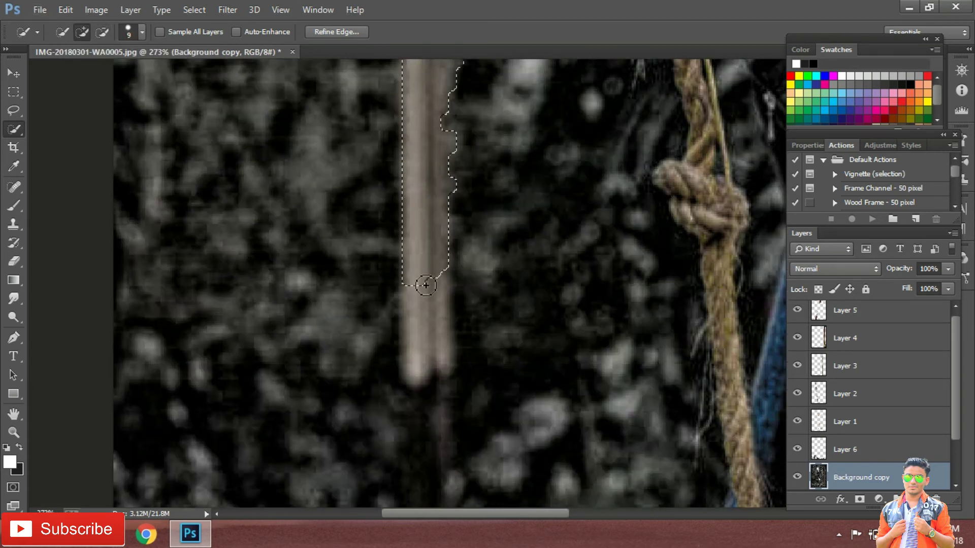
{"action": "scroll", "coordinate": [421, 229], "scroll_direction": "up", "scroll_amount": 3}
{"action": "scroll", "coordinate": [432, 310], "scroll_direction": "down", "scroll_amount": 8}
{"action": "scroll", "coordinate": [432, 276], "scroll_direction": "down", "scroll_amount": 2}
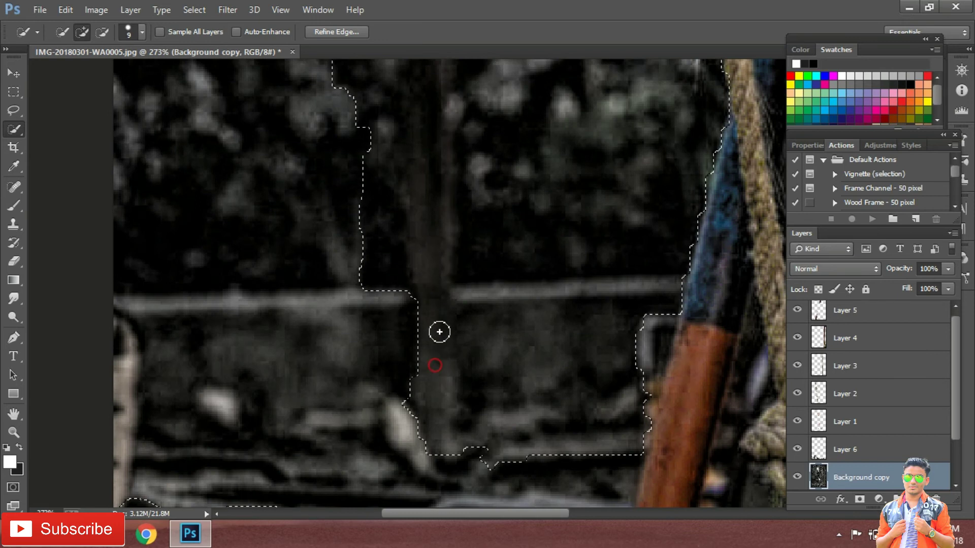
{"action": "scroll", "coordinate": [250, 141], "scroll_direction": "up", "scroll_amount": 3}
{"action": "scroll", "coordinate": [374, 468], "scroll_direction": "up", "scroll_amount": 3}
{"action": "scroll", "coordinate": [400, 265], "scroll_direction": "up", "scroll_amount": 3}
{"action": "scroll", "coordinate": [559, 460], "scroll_direction": "up", "scroll_amount": 3}
Step: Select the pale post and background on the left, trimming the lower band and rope gap
{"action": "left_click_drag", "start_coordinate": [559, 460], "coordinate": [688, 321]}
{"action": "scroll", "coordinate": [598, 288], "scroll_direction": "down", "scroll_amount": 10}
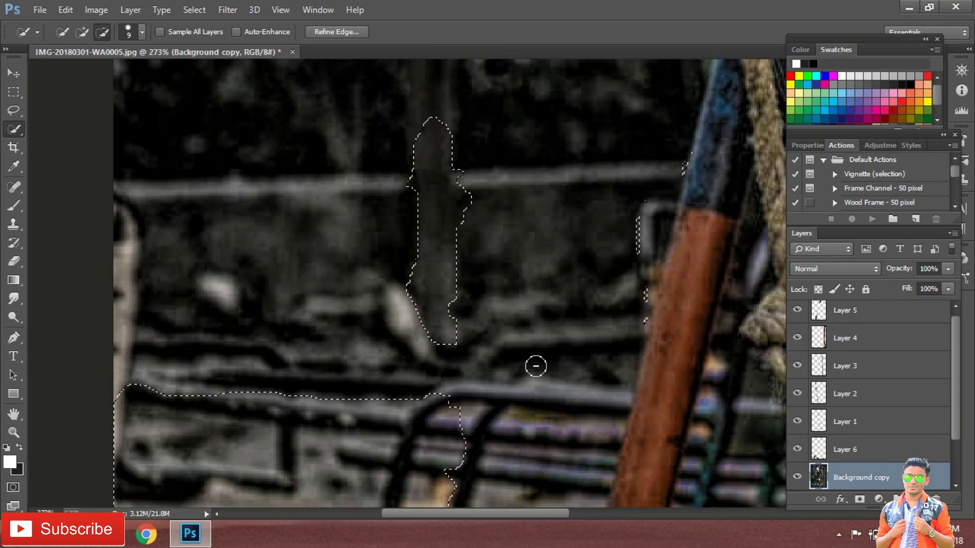
{"action": "left_click_drag", "start_coordinate": [483, 391], "coordinate": [188, 379]}
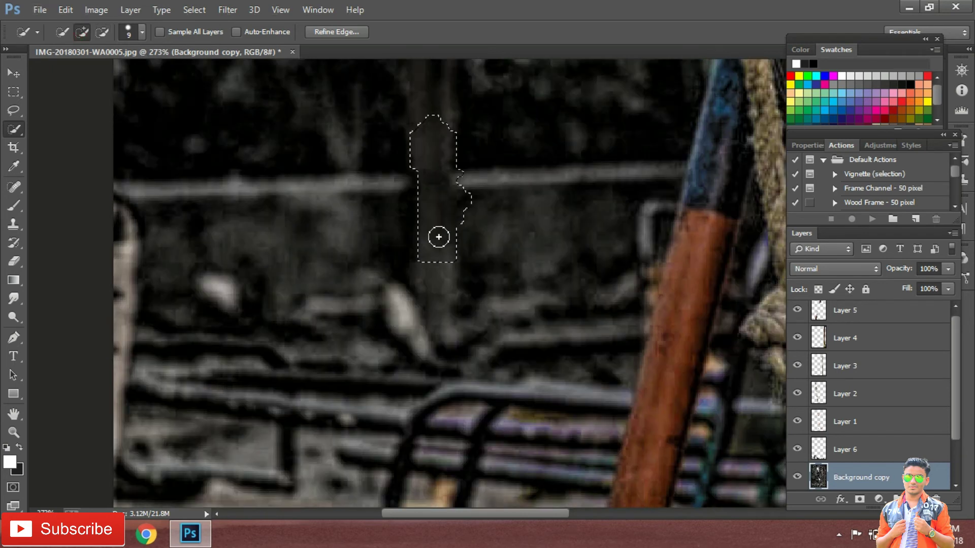
{"action": "scroll", "coordinate": [431, 224], "scroll_direction": "up", "scroll_amount": 3}
{"action": "scroll", "coordinate": [428, 239], "scroll_direction": "up", "scroll_amount": 3}
{"action": "scroll", "coordinate": [355, 213], "scroll_direction": "up", "scroll_amount": 4}
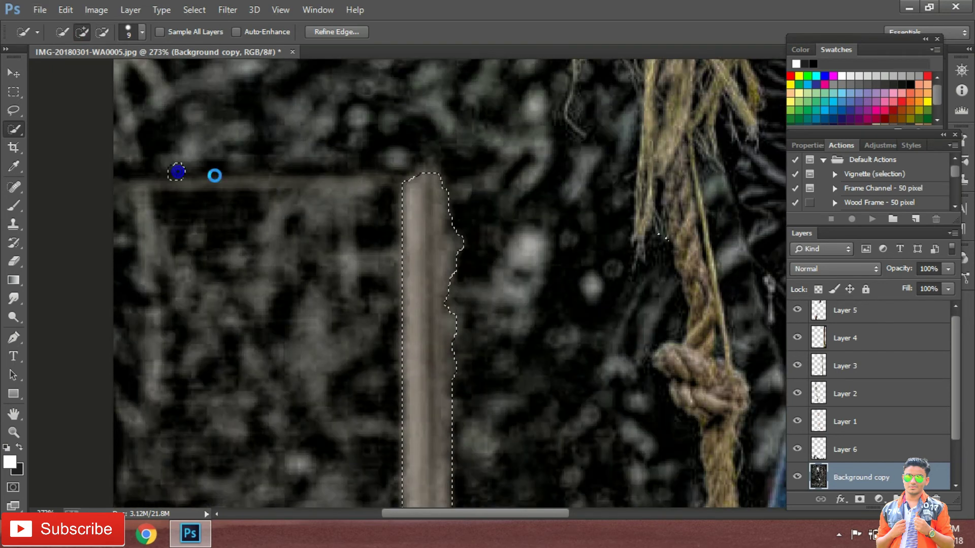
{"action": "left_click_drag", "start_coordinate": [426, 188], "coordinate": [126, 173]}
{"action": "left_click", "coordinate": [104, 34]}
{"action": "left_click_drag", "start_coordinate": [318, 246], "coordinate": [300, 210]}
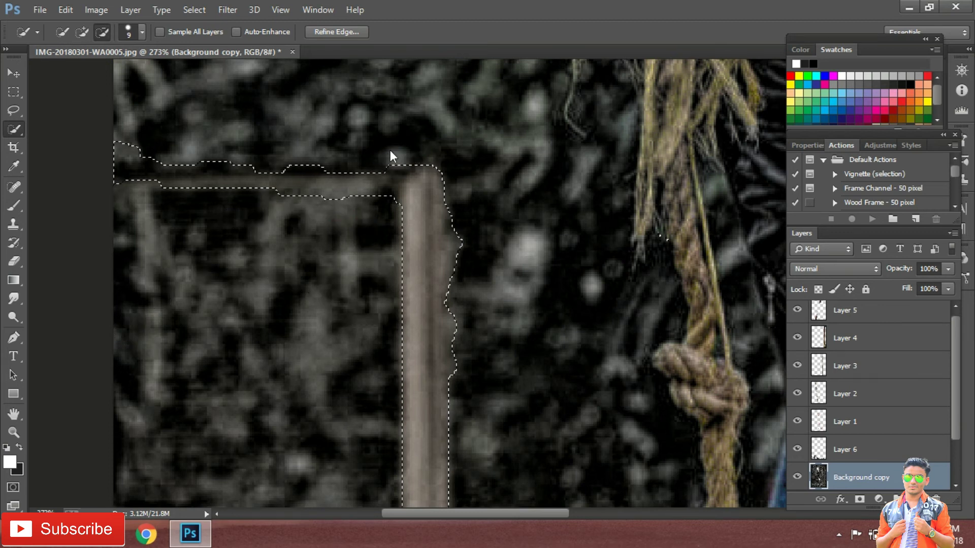
{"action": "scroll", "coordinate": [391, 156], "scroll_direction": "down", "scroll_amount": 10}
{"action": "scroll", "coordinate": [440, 219], "scroll_direction": "up", "scroll_amount": 4}
{"action": "scroll", "coordinate": [438, 207], "scroll_direction": "up", "scroll_amount": 3}
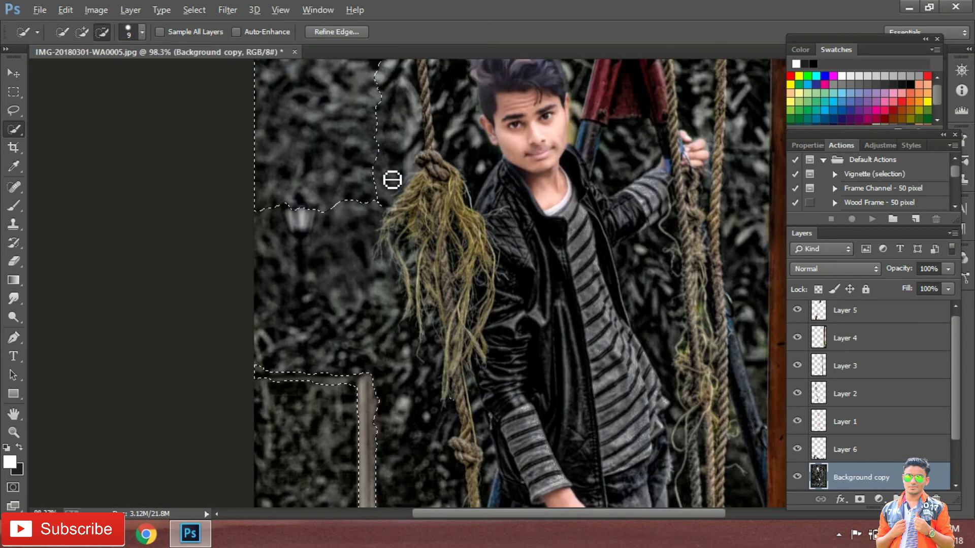
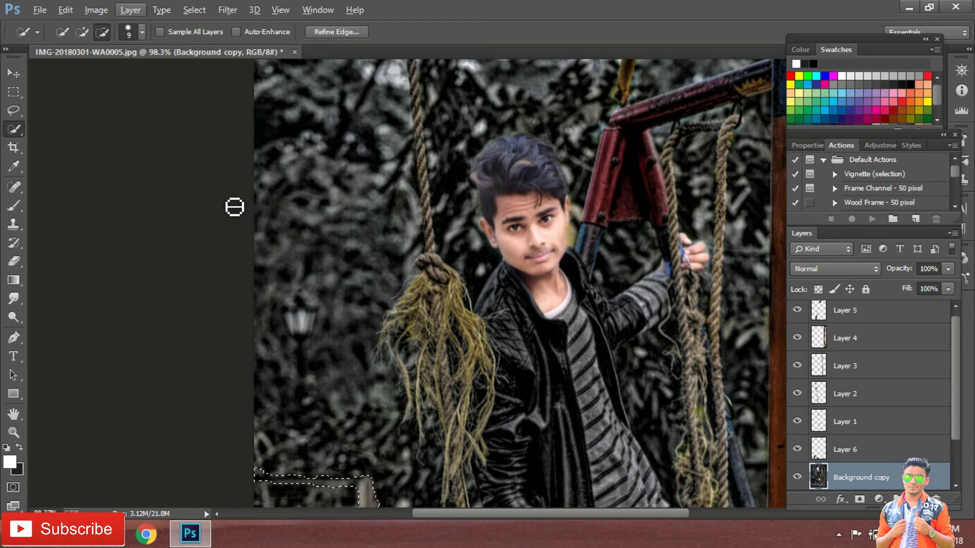
Step: Feather the fence selection by 5 px and copy it onto a new layer
{"action": "scroll", "coordinate": [346, 482], "scroll_direction": "down", "scroll_amount": 3}
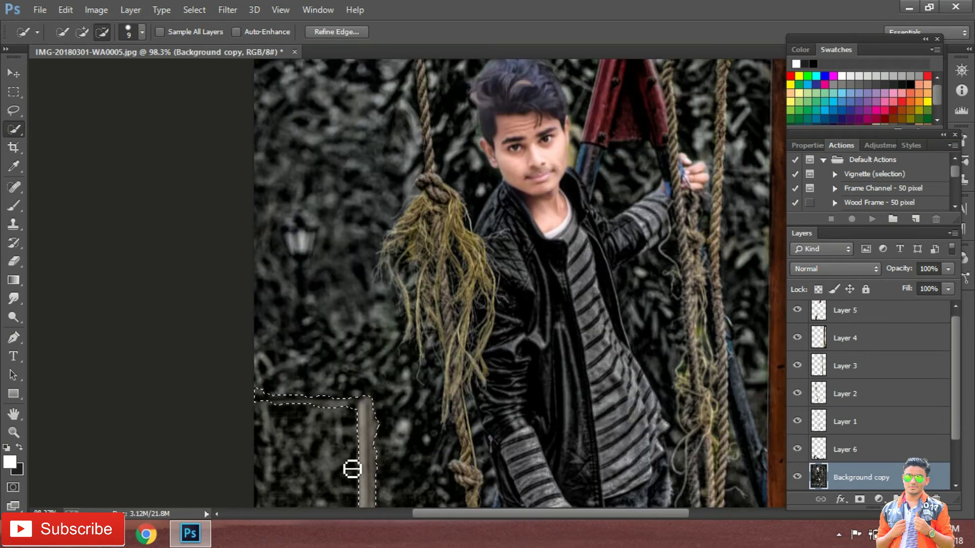
{"action": "right_click", "coordinate": [355, 427]}
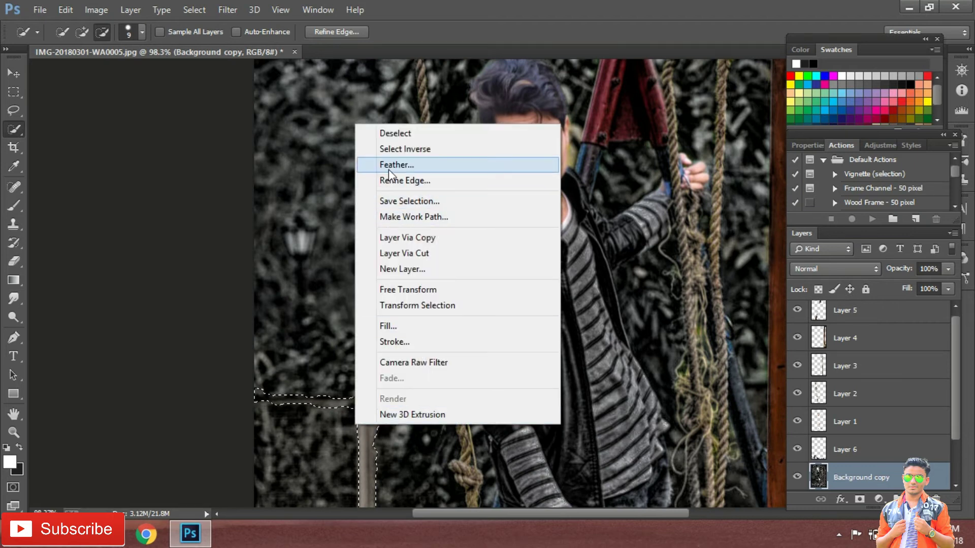
{"action": "left_click", "coordinate": [389, 169]}
{"action": "left_click", "coordinate": [558, 181]}
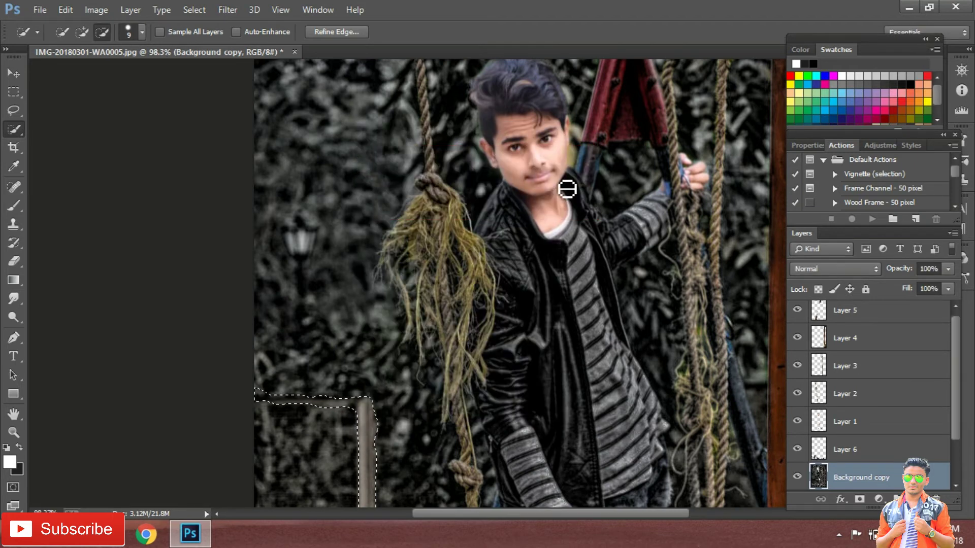
{"action": "right_click", "coordinate": [360, 423]}
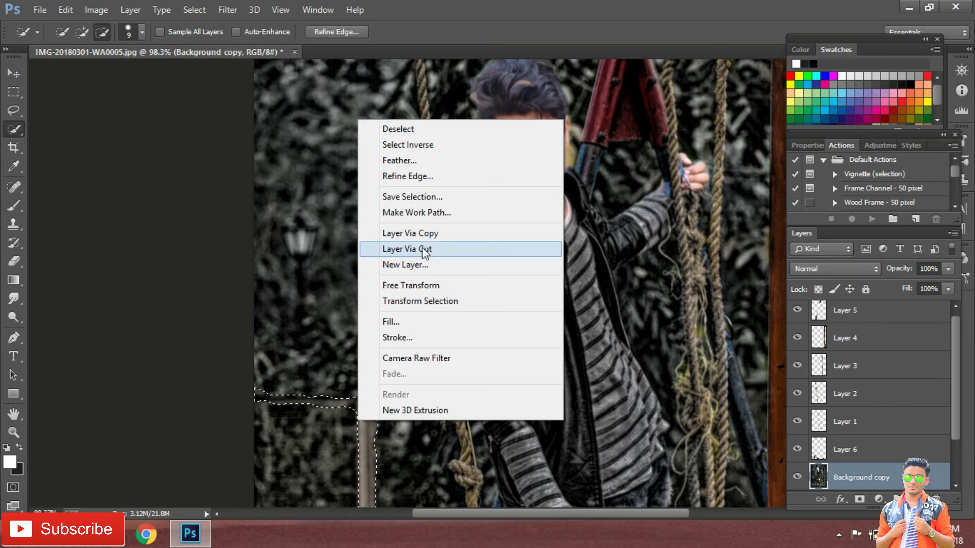
{"action": "left_click", "coordinate": [422, 239]}
Step: Boost the fence layer with Vibrance +100 and Saturation +58
{"action": "scroll", "coordinate": [429, 277], "scroll_direction": "down", "scroll_amount": 3}
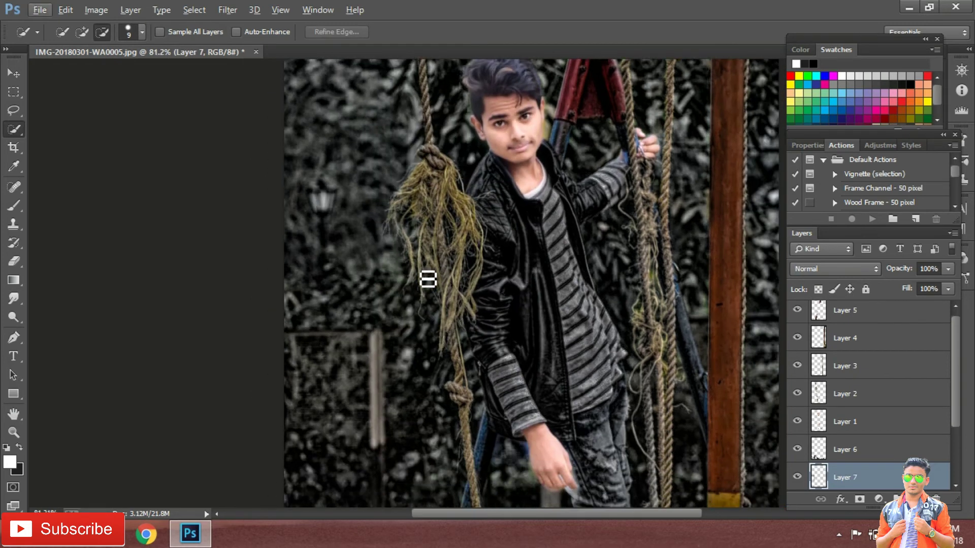
{"action": "left_click", "coordinate": [89, 10]}
{"action": "mouse_move", "coordinate": [118, 45]}
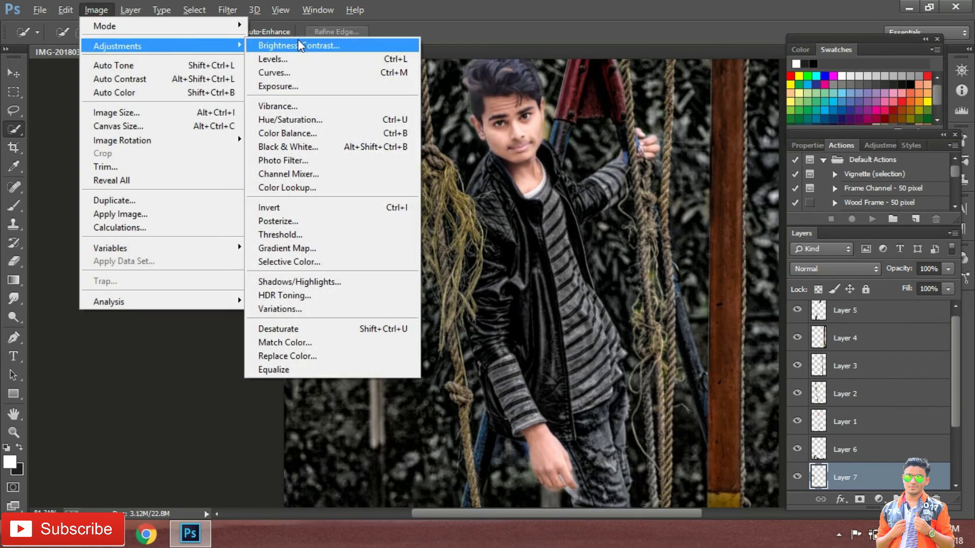
{"action": "left_click", "coordinate": [331, 129]}
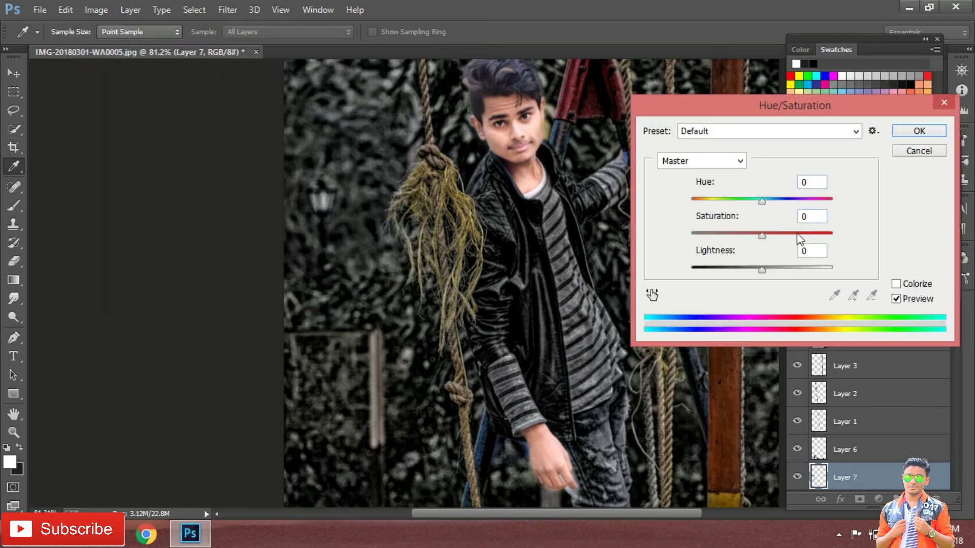
{"action": "left_click", "coordinate": [912, 132]}
{"action": "key", "text": "w"}
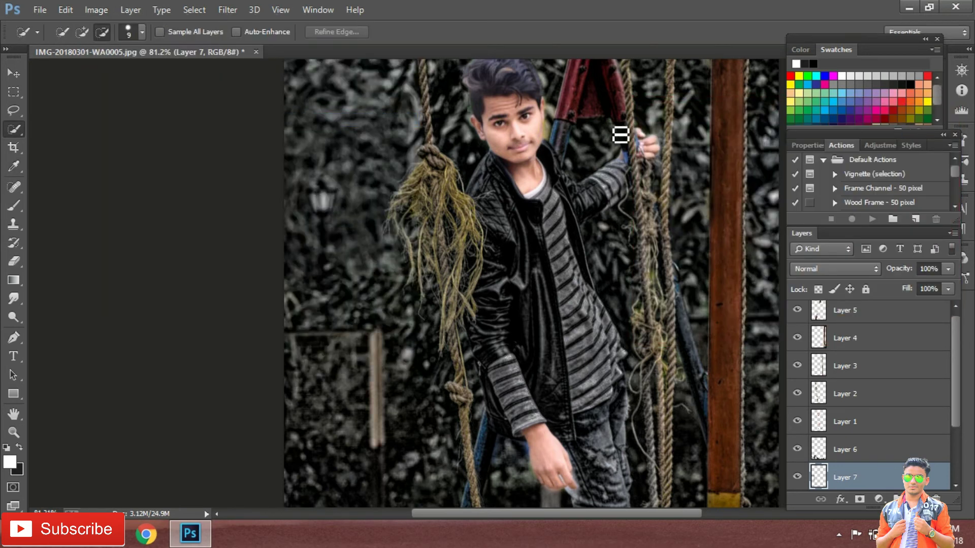
{"action": "left_click", "coordinate": [96, 10]}
{"action": "mouse_move", "coordinate": [117, 45]}
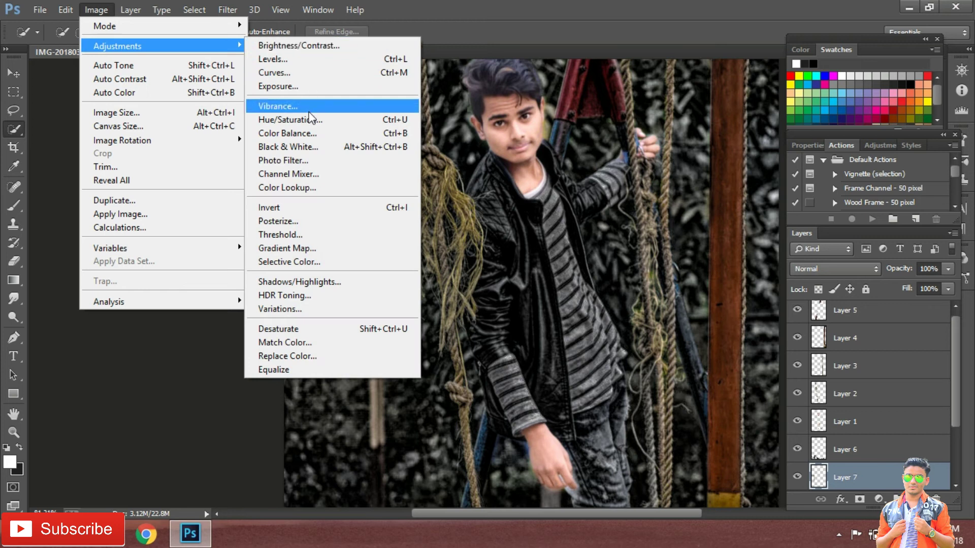
{"action": "left_click", "coordinate": [309, 106]}
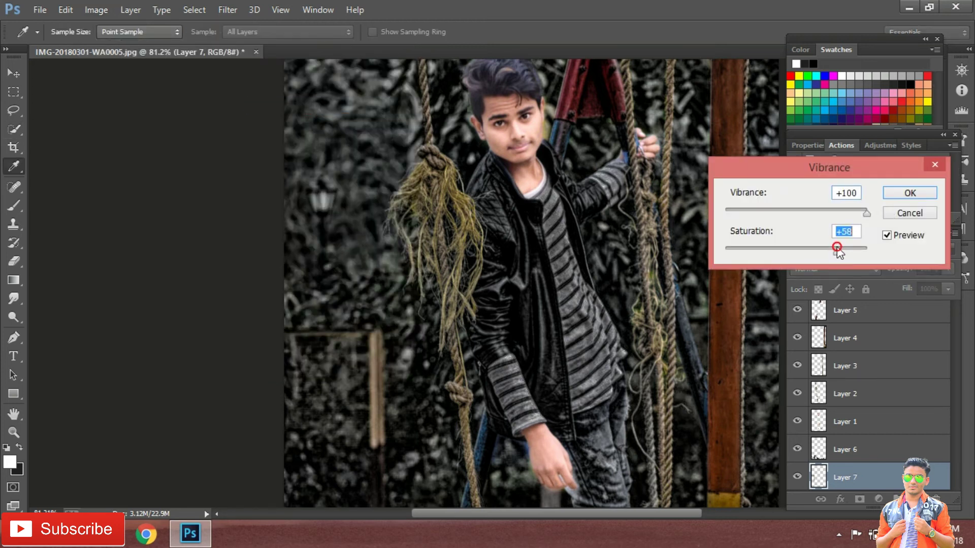
{"action": "left_click", "coordinate": [907, 195]}
{"action": "key", "text": "w"}
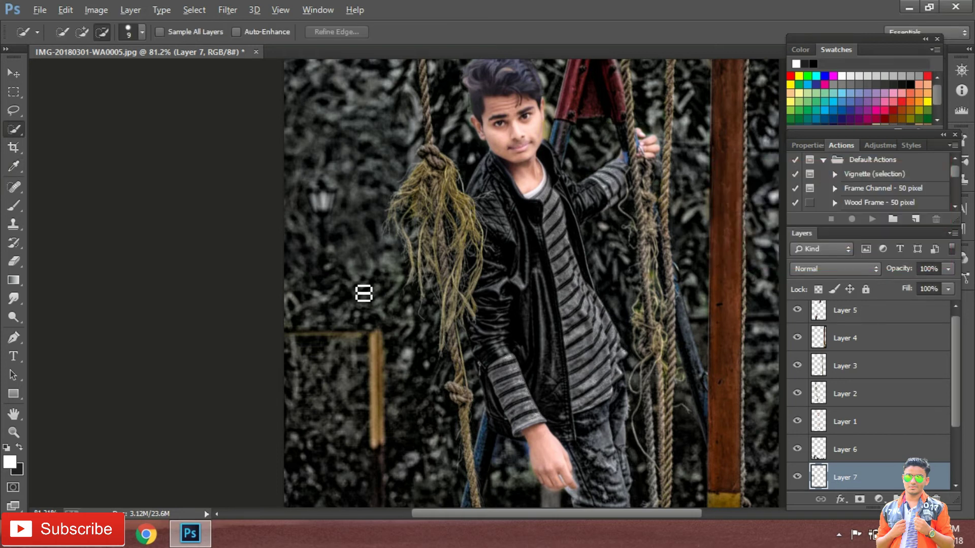
{"action": "scroll", "coordinate": [363, 289], "scroll_direction": "down", "scroll_amount": 3}
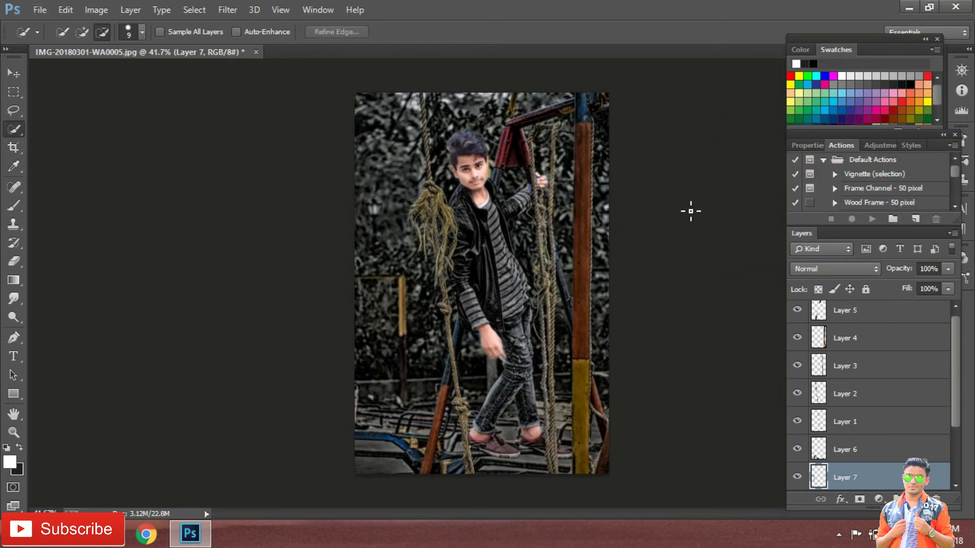
Step: On Background copy, quick-select the orange pole and rope, excluding the dark background
{"action": "scroll", "coordinate": [642, 428], "scroll_direction": "up", "scroll_amount": 3}
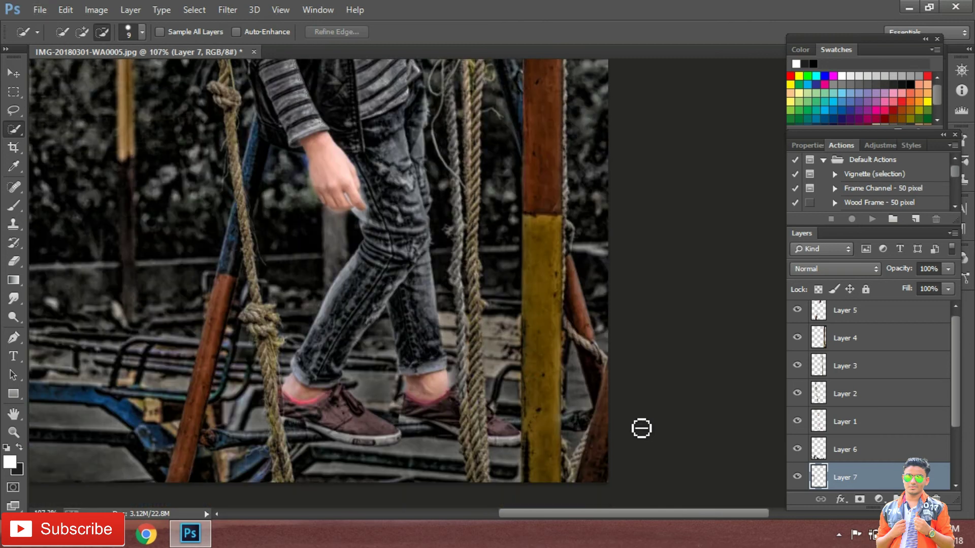
{"action": "scroll", "coordinate": [586, 307], "scroll_direction": "up", "scroll_amount": 3}
{"action": "scroll", "coordinate": [881, 446], "scroll_direction": "down", "scroll_amount": 2}
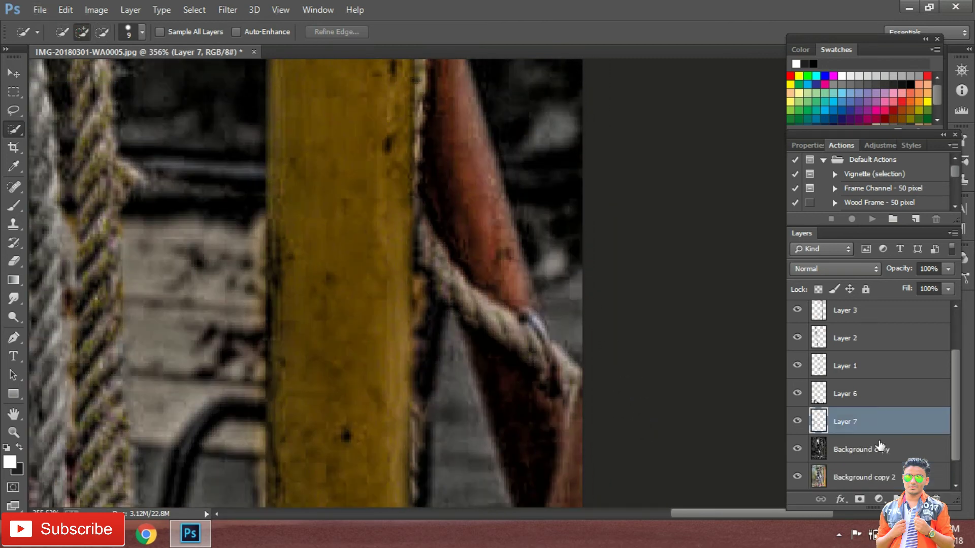
{"action": "scroll", "coordinate": [863, 427], "scroll_direction": "down", "scroll_amount": 1}
{"action": "left_click", "coordinate": [862, 425]}
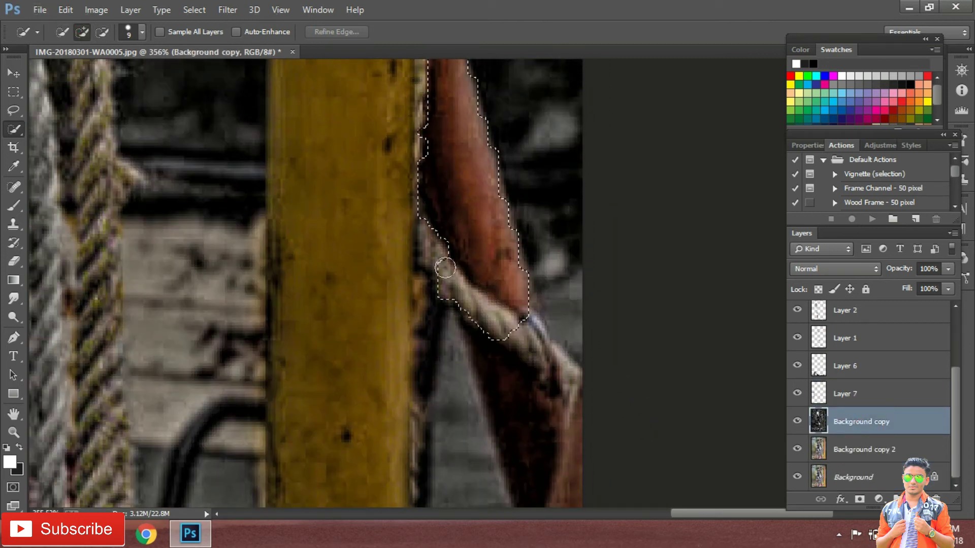
{"action": "left_click_drag", "start_coordinate": [535, 351], "coordinate": [566, 501]}
{"action": "left_click", "coordinate": [568, 272], "text": "alt"}
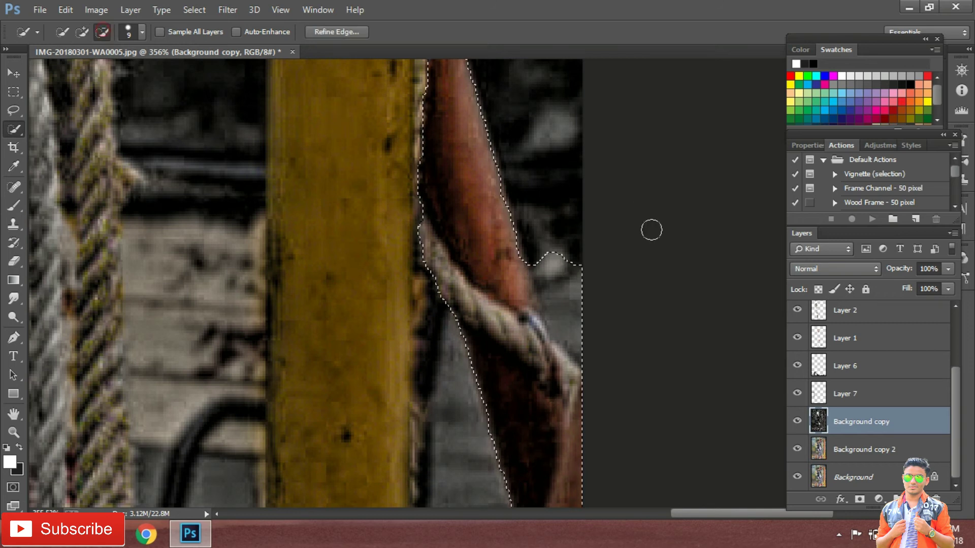
Step: Feather the pole selection and cut it onto its own layer
{"action": "right_click", "coordinate": [460, 181]}
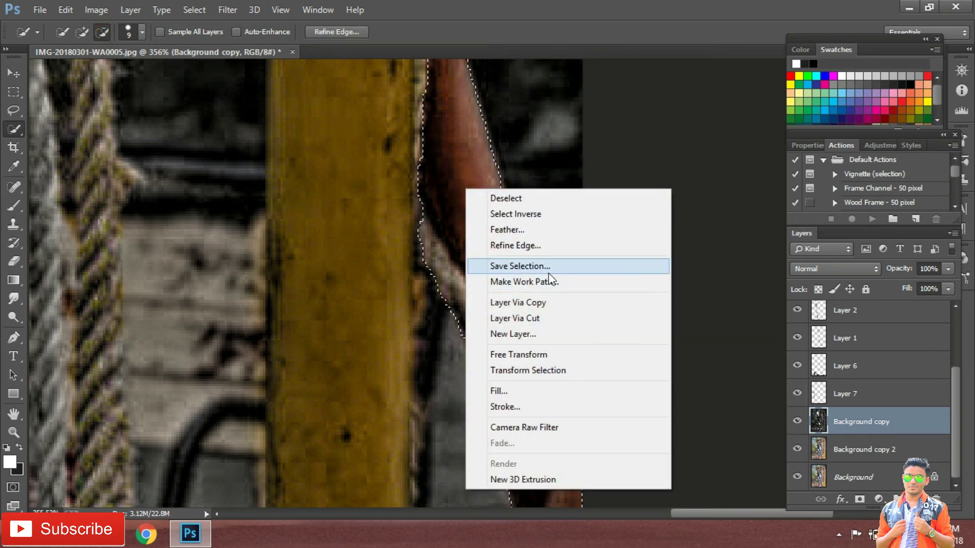
{"action": "left_click", "coordinate": [559, 226]}
{"action": "key", "text": "Return"}
{"action": "right_click", "coordinate": [475, 254]}
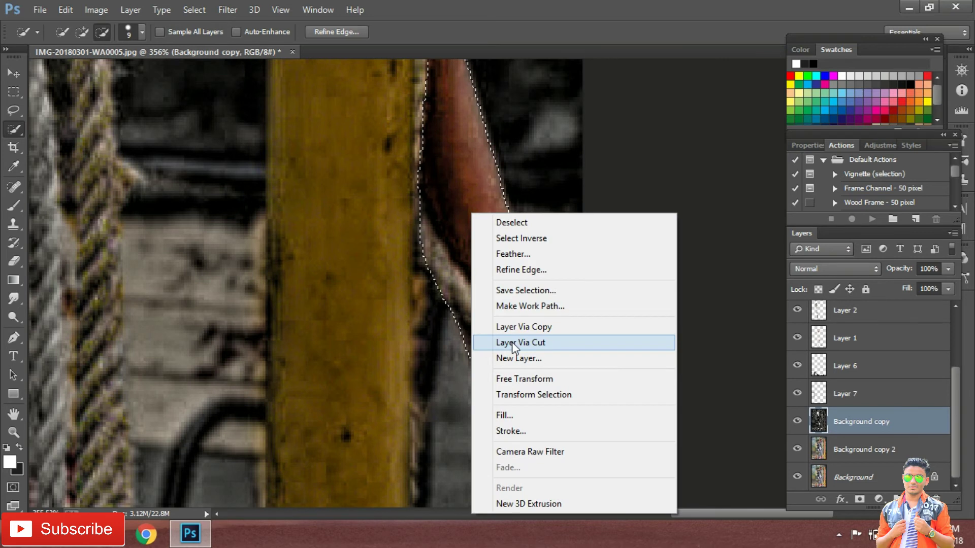
{"action": "left_click", "coordinate": [512, 342]}
Step: Apply Vibrance +100 and Saturation +54 to the pole layer
{"action": "left_click", "coordinate": [96, 10]}
{"action": "left_click", "coordinate": [285, 114]}
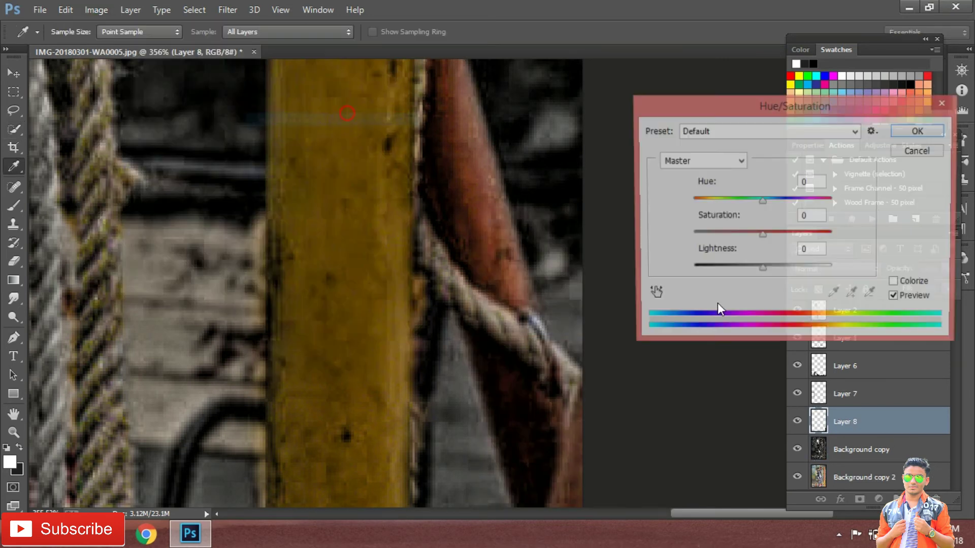
{"action": "left_click", "coordinate": [921, 131]}
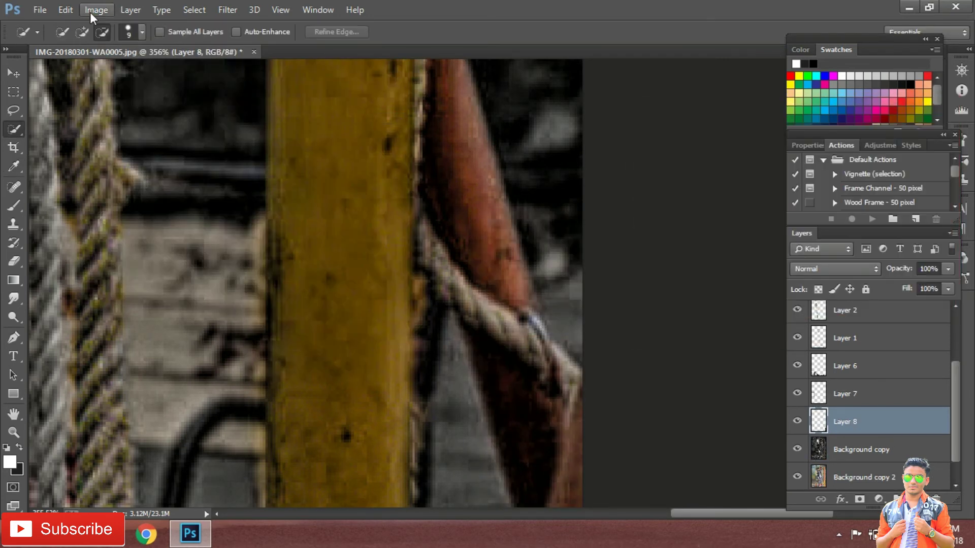
{"action": "left_click", "coordinate": [91, 11]}
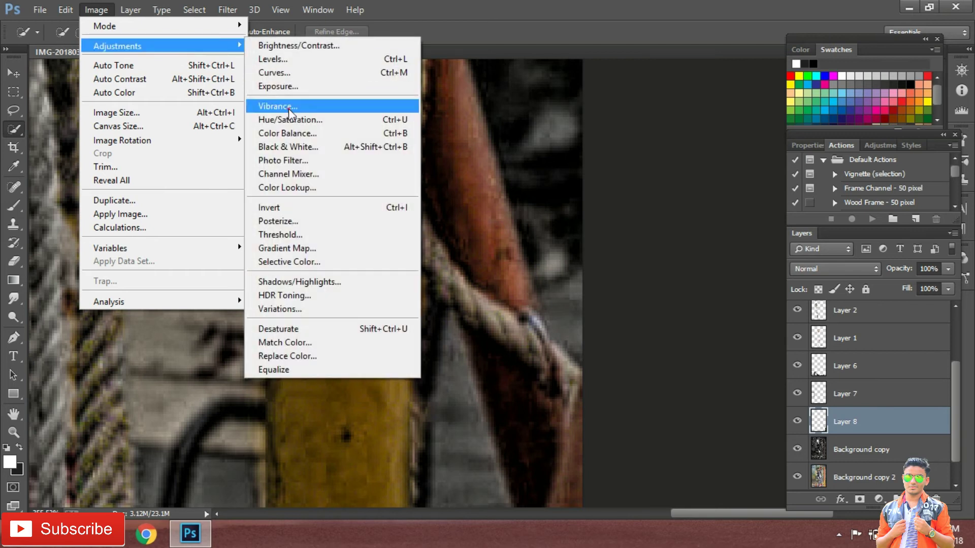
{"action": "left_click", "coordinate": [279, 102]}
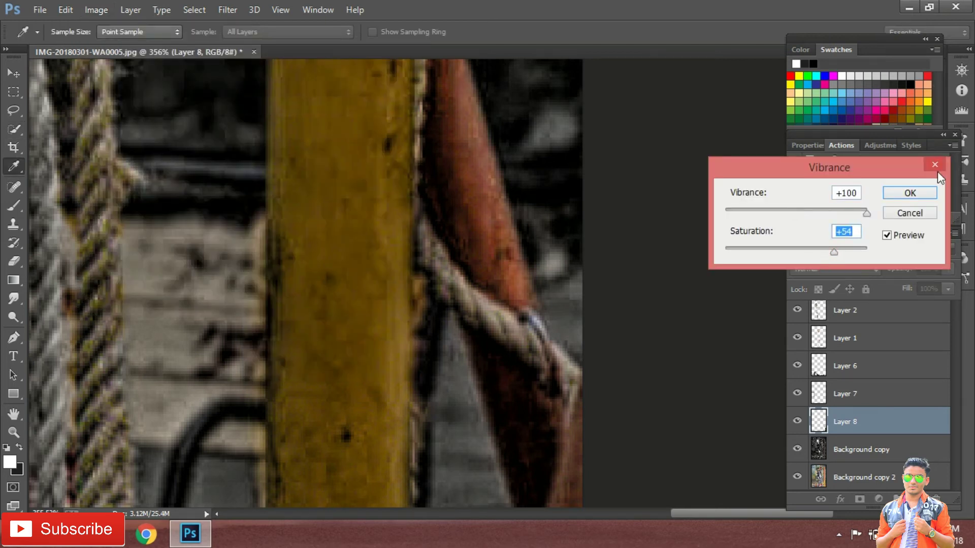
{"action": "left_click", "coordinate": [910, 193]}
{"action": "key", "text": "w"}
{"action": "scroll", "coordinate": [253, 348], "scroll_direction": "down", "scroll_amount": 3}
{"action": "scroll", "coordinate": [283, 361], "scroll_direction": "down", "scroll_amount": 3}
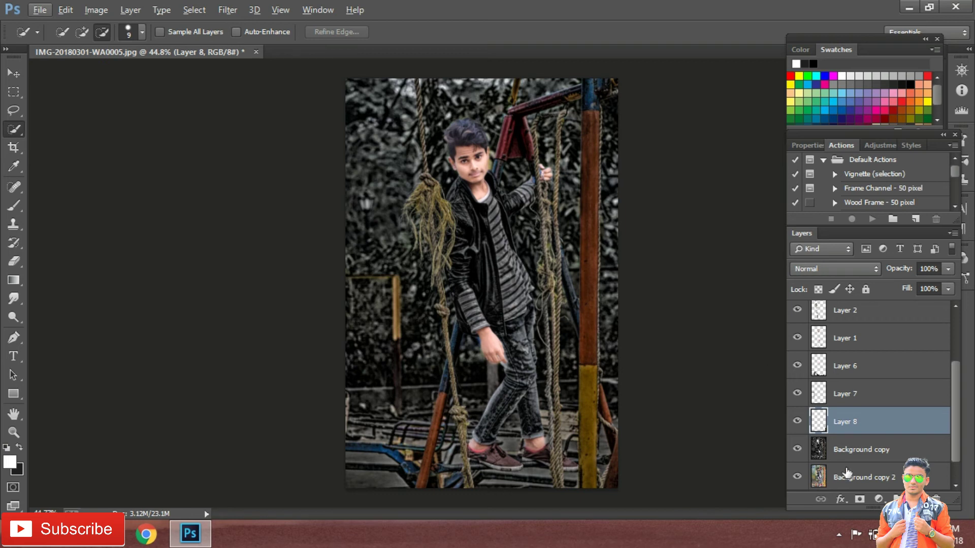
Step: On Background copy, quick-select the nearer shoe and the left shoe's heel
{"action": "left_click", "coordinate": [856, 452]}
{"action": "scroll", "coordinate": [531, 462], "scroll_direction": "up", "scroll_amount": 2}
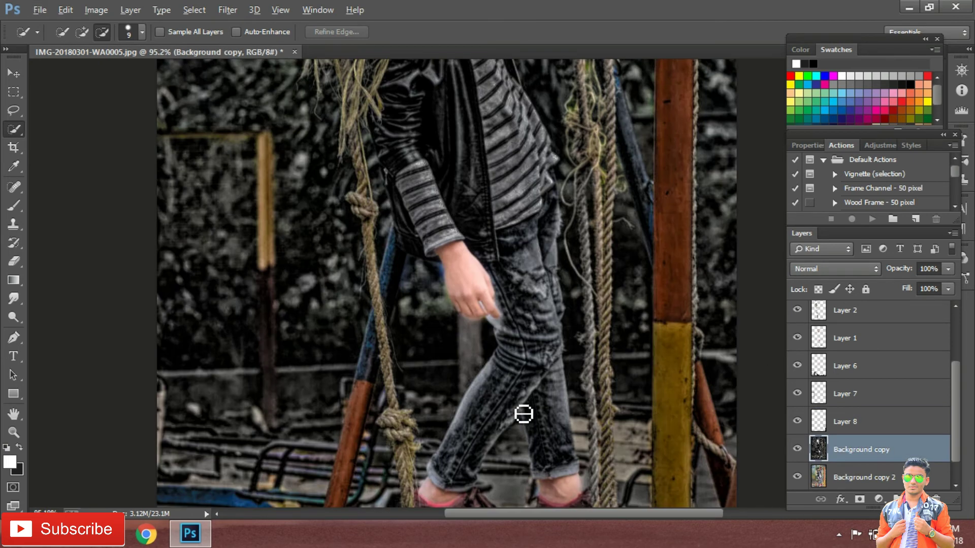
{"action": "scroll", "coordinate": [661, 421], "scroll_direction": "down", "scroll_amount": 1}
{"action": "scroll", "coordinate": [659, 435], "scroll_direction": "down", "scroll_amount": 2}
{"action": "scroll", "coordinate": [540, 330], "scroll_direction": "down", "scroll_amount": 2}
{"action": "scroll", "coordinate": [532, 323], "scroll_direction": "up", "scroll_amount": 3}
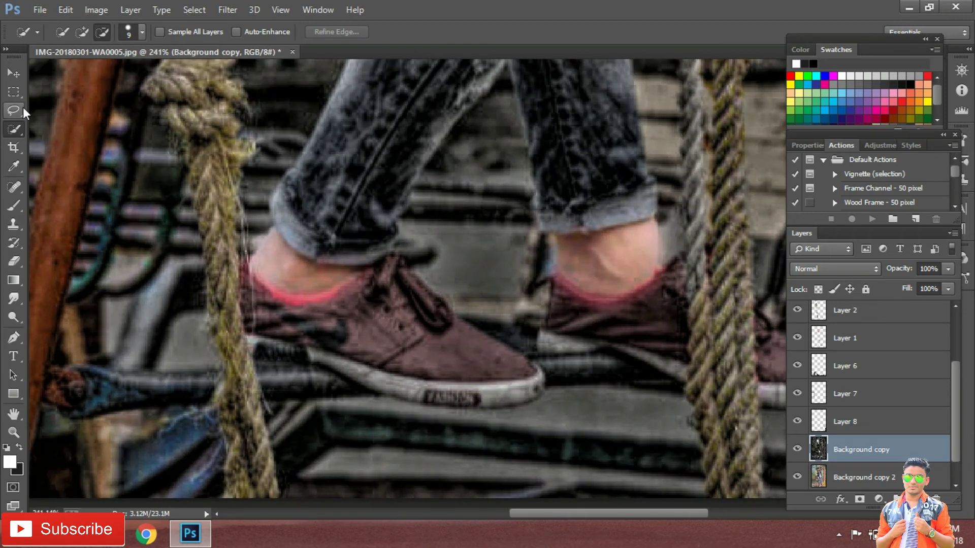
{"action": "scroll", "coordinate": [481, 361], "scroll_direction": "up", "scroll_amount": 2}
{"action": "left_click_drag", "start_coordinate": [407, 322], "coordinate": [375, 260]}
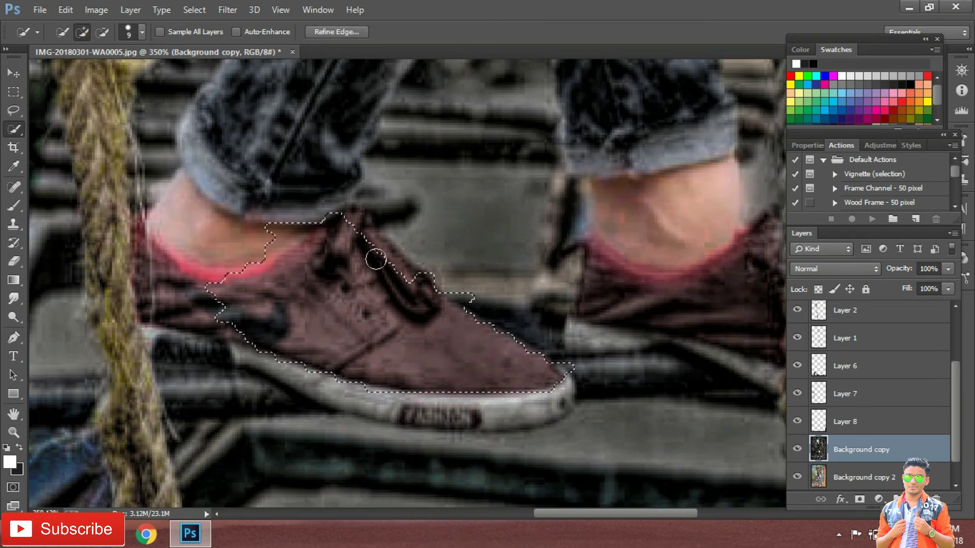
{"action": "left_click_drag", "start_coordinate": [167, 292], "coordinate": [160, 363]}
Step: Refine the shoe selection, adding more of the right shoe and removing the ground and sock
{"action": "key", "text": "alt"}
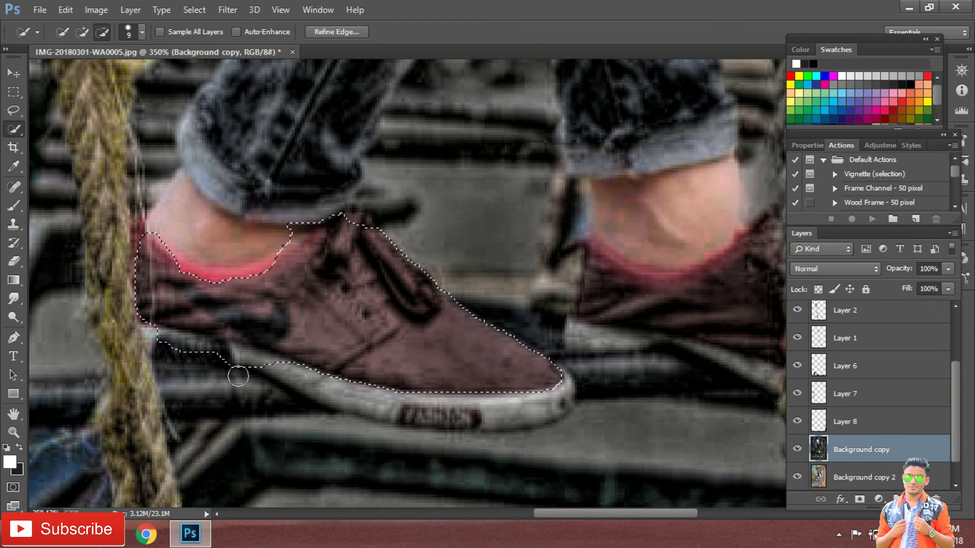
{"action": "scroll", "coordinate": [653, 279], "scroll_direction": "down", "scroll_amount": 2}
{"action": "scroll", "coordinate": [708, 250], "scroll_direction": "down", "scroll_amount": 1}
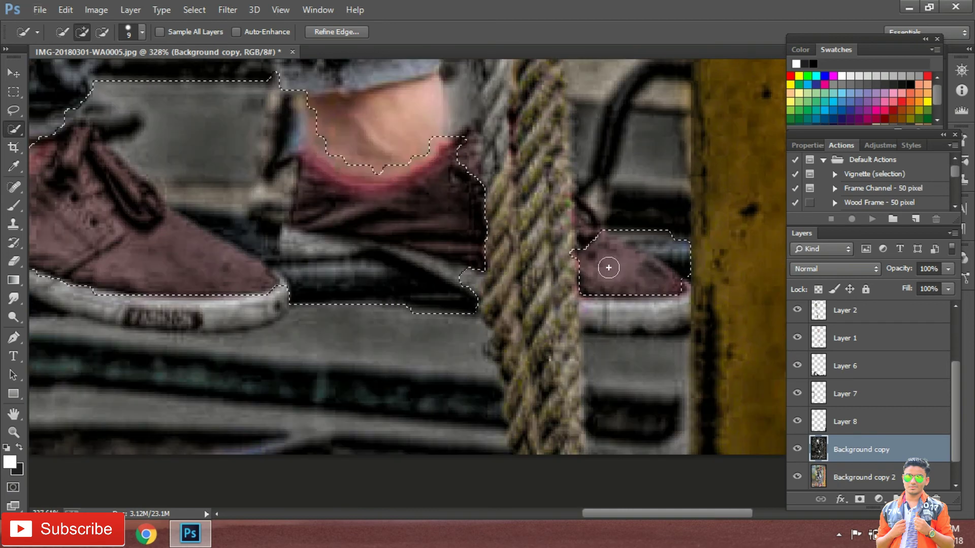
{"action": "left_click_drag", "start_coordinate": [608, 268], "coordinate": [588, 228]}
{"action": "left_click", "coordinate": [101, 34]}
{"action": "mouse_move", "coordinate": [246, 191]}
{"action": "left_mouse_down"}
{"action": "mouse_move", "coordinate": [383, 298]}
{"action": "mouse_move", "coordinate": [388, 268]}
{"action": "mouse_move", "coordinate": [314, 113]}
{"action": "mouse_move", "coordinate": [386, 152]}
{"action": "left_mouse_up"}
{"action": "mouse_move", "coordinate": [664, 207]}
{"action": "left_mouse_down"}
{"action": "mouse_move", "coordinate": [708, 276]}
{"action": "mouse_move", "coordinate": [640, 284]}
{"action": "mouse_move", "coordinate": [672, 244]}
{"action": "left_mouse_up"}
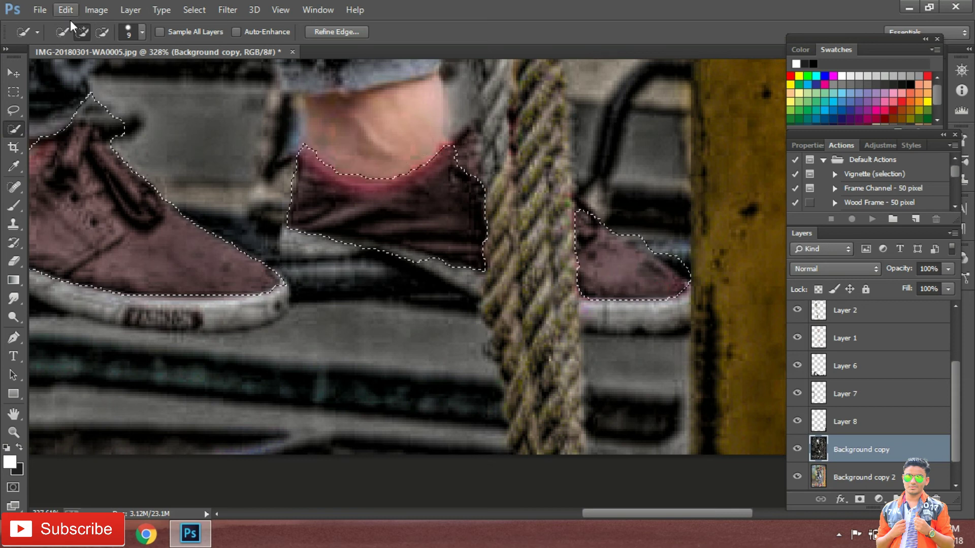
{"action": "key", "text": "alt"}
{"action": "scroll", "coordinate": [559, 248], "scroll_direction": "down", "scroll_amount": 5}
{"action": "key", "text": "shift+F6"}
Step: Copy the selected shoes onto a new layer via Layer via Copy
{"action": "key", "text": "Return"}
{"action": "right_click", "coordinate": [478, 241]}
{"action": "left_click", "coordinate": [451, 330]}
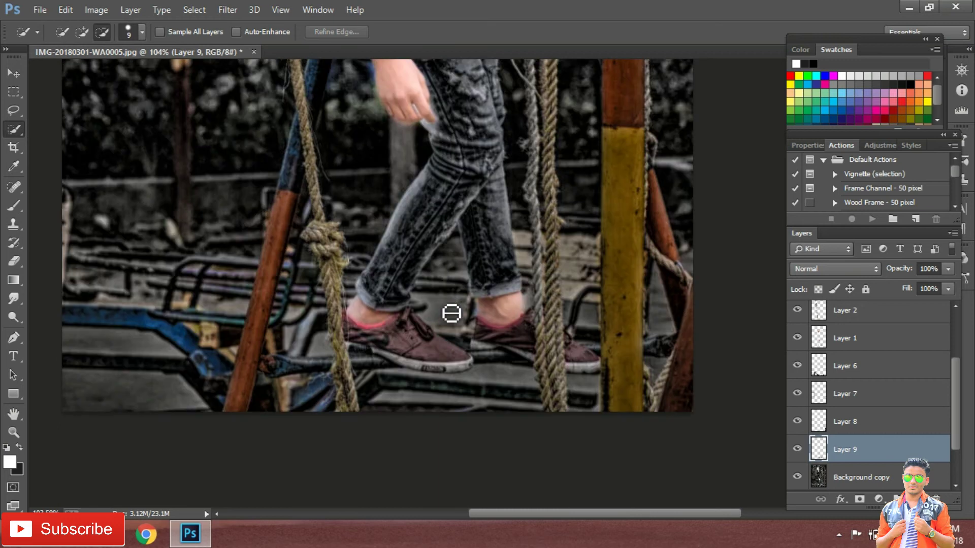
Step: Turn the shoes vivid red with Vibrance +85 and Saturation +18
{"action": "left_click", "coordinate": [96, 10]}
{"action": "left_click", "coordinate": [312, 102]}
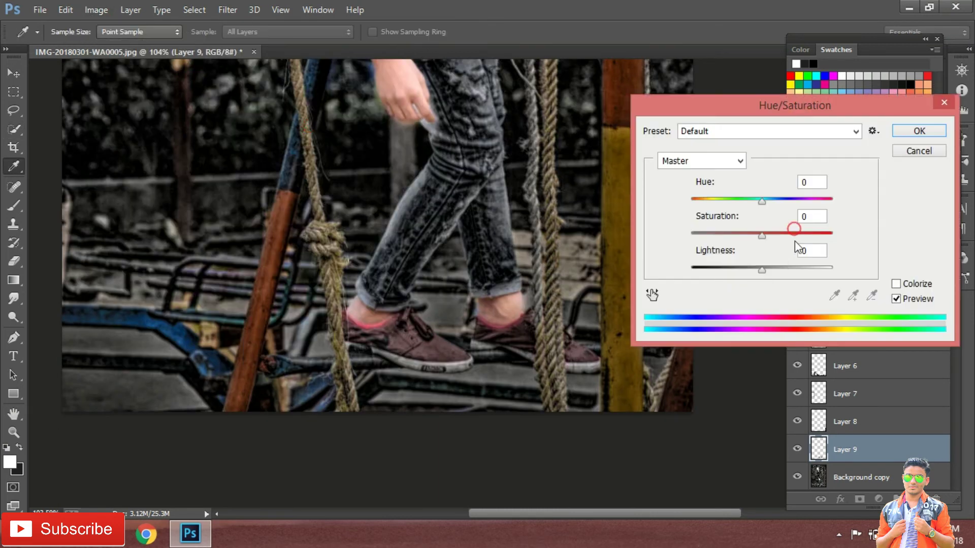
{"action": "left_click", "coordinate": [919, 131]}
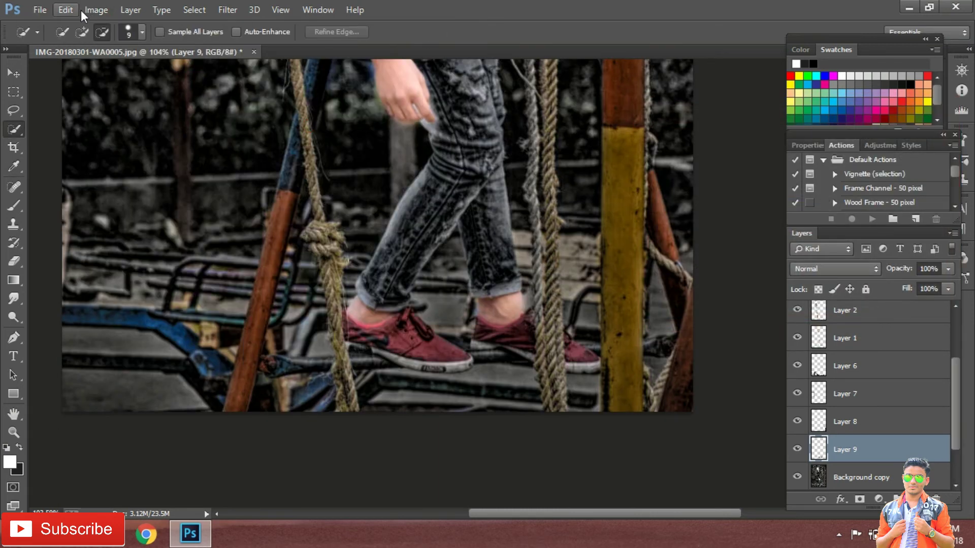
{"action": "left_click", "coordinate": [94, 10]}
{"action": "left_click", "coordinate": [334, 111]}
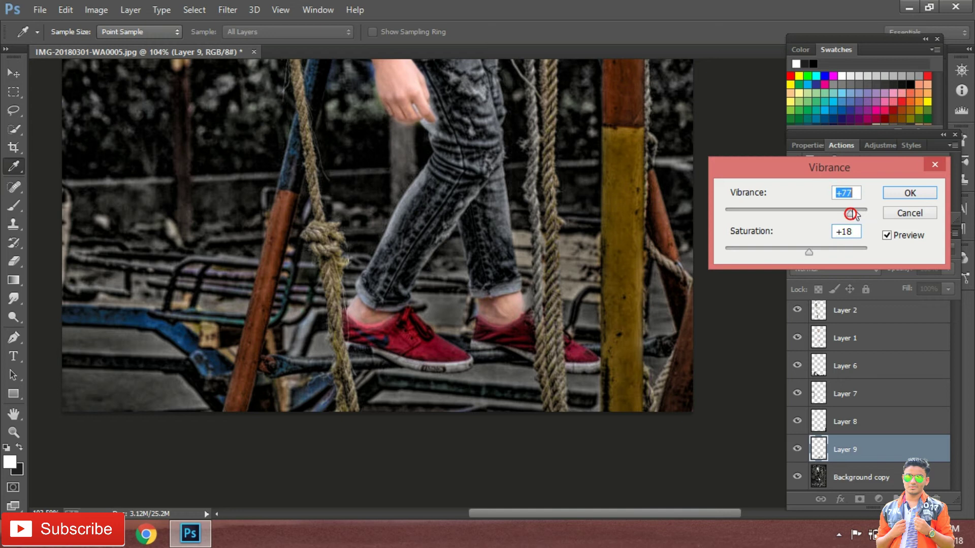
{"action": "left_click", "coordinate": [910, 193]}
{"action": "key", "text": "w"}
{"action": "scroll", "coordinate": [350, 256], "scroll_direction": "down", "scroll_amount": 5}
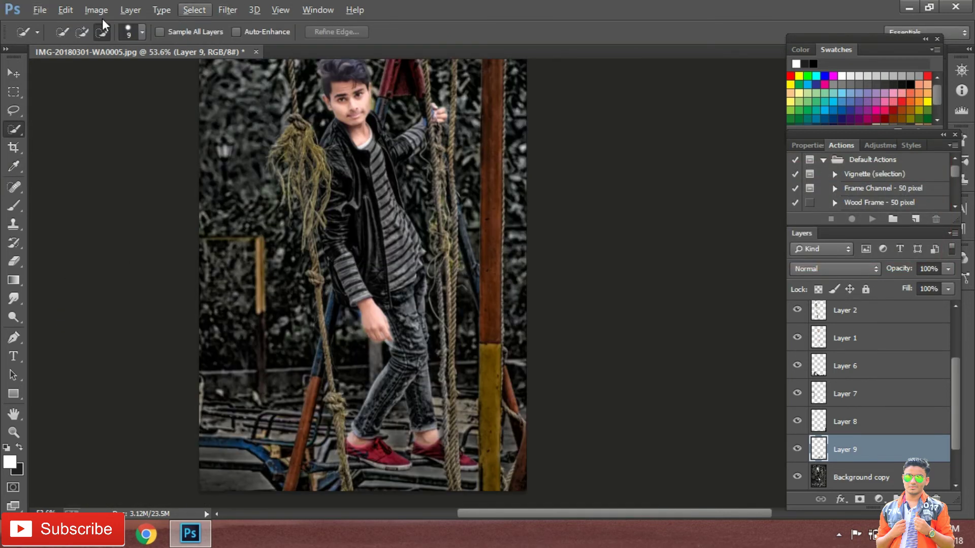
{"action": "left_click", "coordinate": [97, 9]}
{"action": "left_click", "coordinate": [364, 104]}
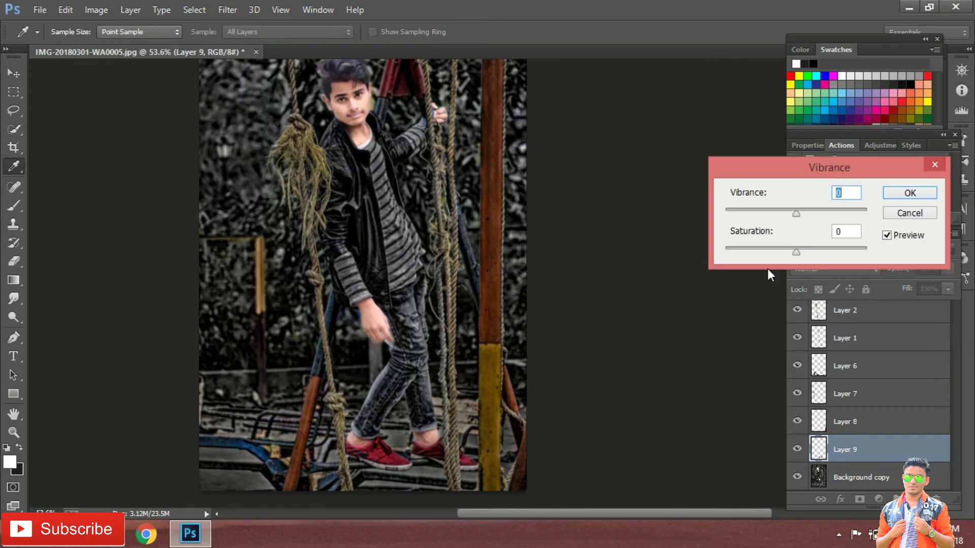
{"action": "left_click", "coordinate": [910, 193]}
Step: Make the Background copy 2 layer active
{"action": "key", "text": "w"}
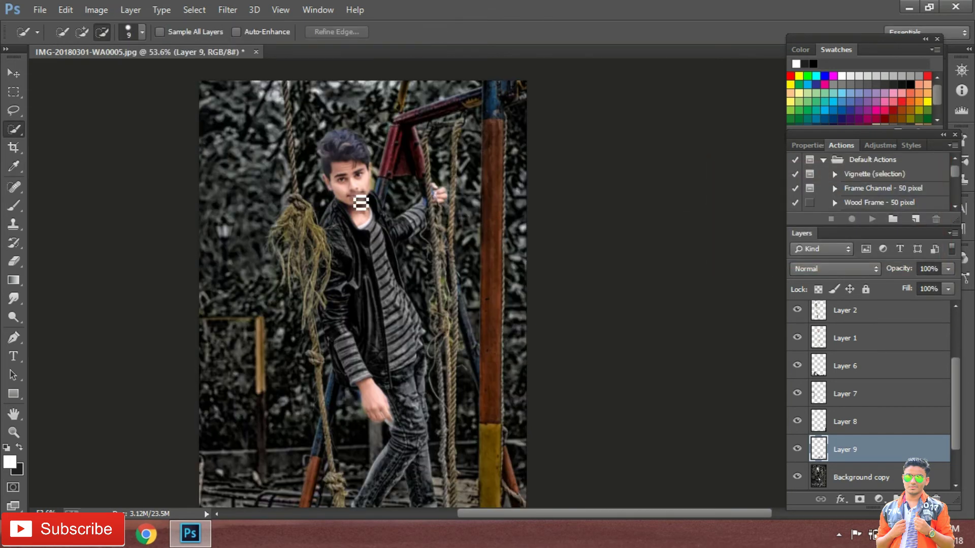
{"action": "scroll", "coordinate": [393, 194], "scroll_direction": "down", "scroll_amount": 1}
{"action": "scroll", "coordinate": [468, 155], "scroll_direction": "up", "scroll_amount": 6}
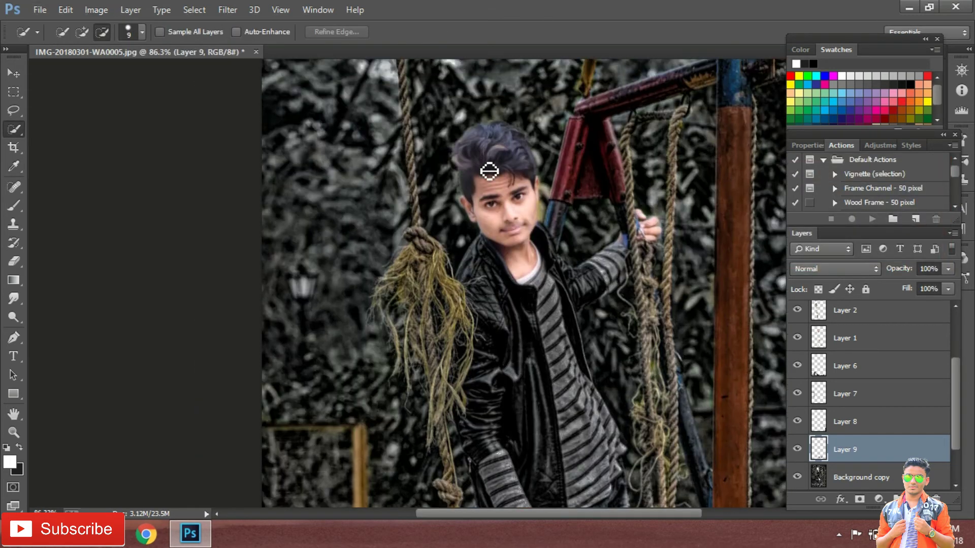
{"action": "left_click", "coordinate": [872, 477]}
{"action": "scroll", "coordinate": [874, 479], "scroll_direction": "down", "scroll_amount": 2}
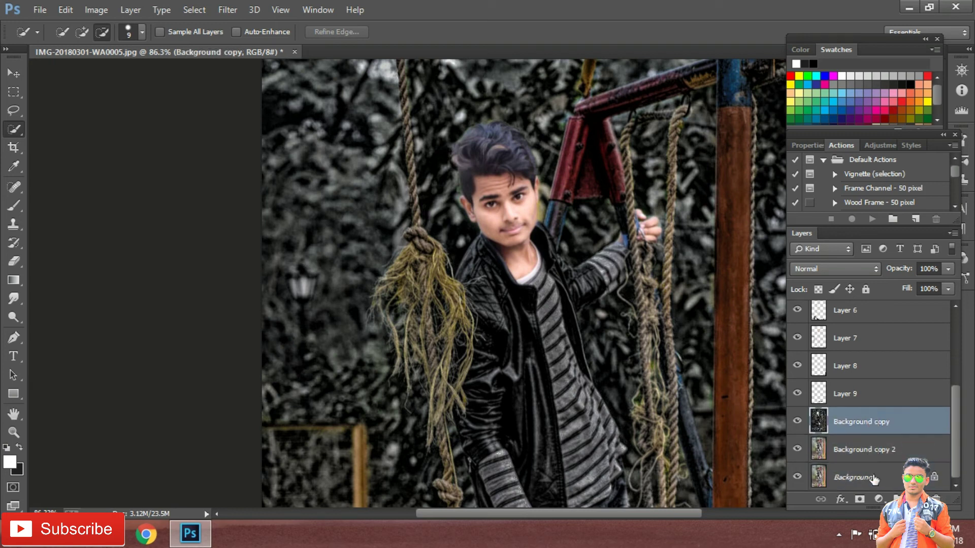
{"action": "left_click", "coordinate": [872, 449]}
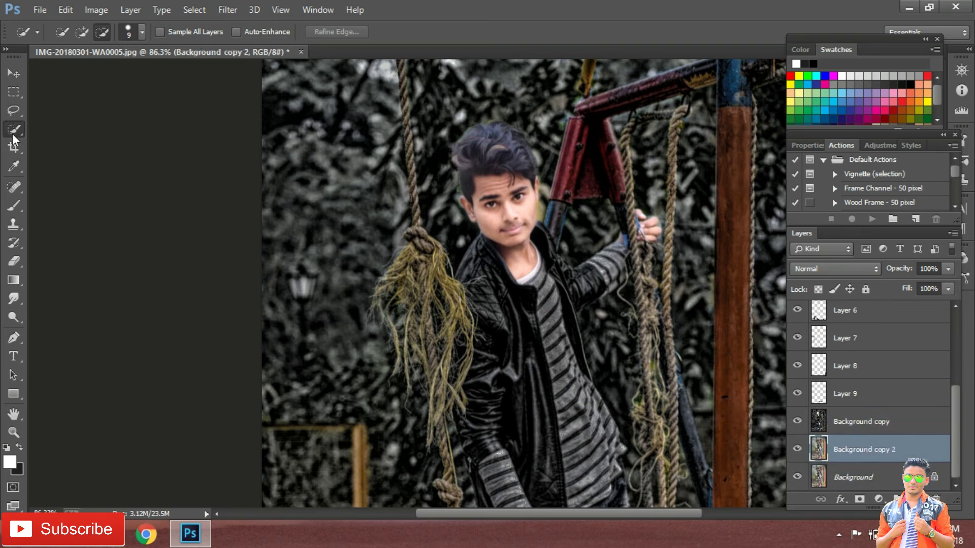
{"action": "scroll", "coordinate": [321, 122], "scroll_direction": "up", "scroll_amount": 2}
Step: Quick-select the boy's hair, adding thin strands with a 1 px brush
{"action": "left_click", "coordinate": [81, 32]}
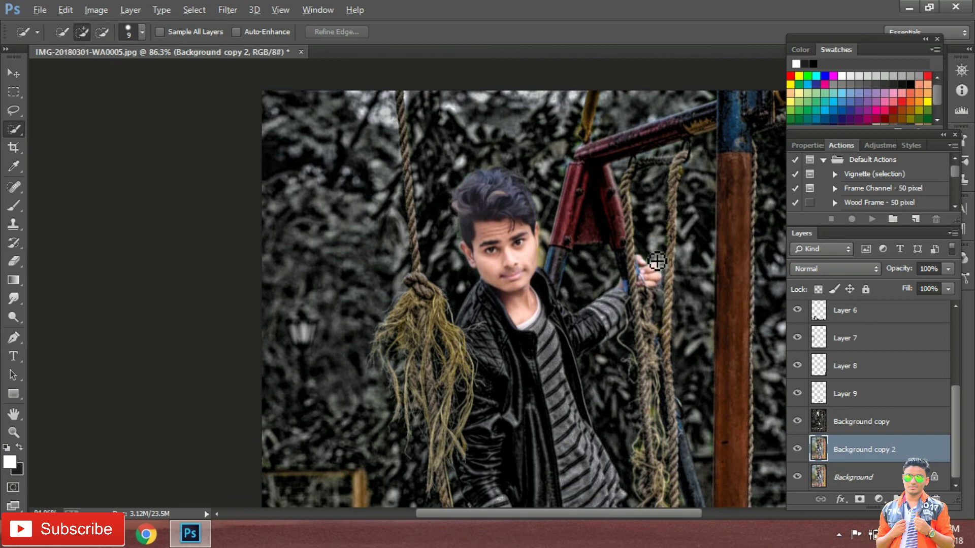
{"action": "scroll", "coordinate": [396, 229], "scroll_direction": "up", "scroll_amount": 5}
{"action": "mouse_move", "coordinate": [405, 276]}
{"action": "left_mouse_down"}
{"action": "mouse_move", "coordinate": [480, 288]}
{"action": "mouse_move", "coordinate": [461, 283]}
{"action": "mouse_move", "coordinate": [413, 213]}
{"action": "mouse_move", "coordinate": [348, 289]}
{"action": "mouse_move", "coordinate": [348, 233]}
{"action": "mouse_move", "coordinate": [318, 266]}
{"action": "mouse_move", "coordinate": [341, 324]}
{"action": "mouse_move", "coordinate": [349, 319]}
{"action": "left_mouse_up"}
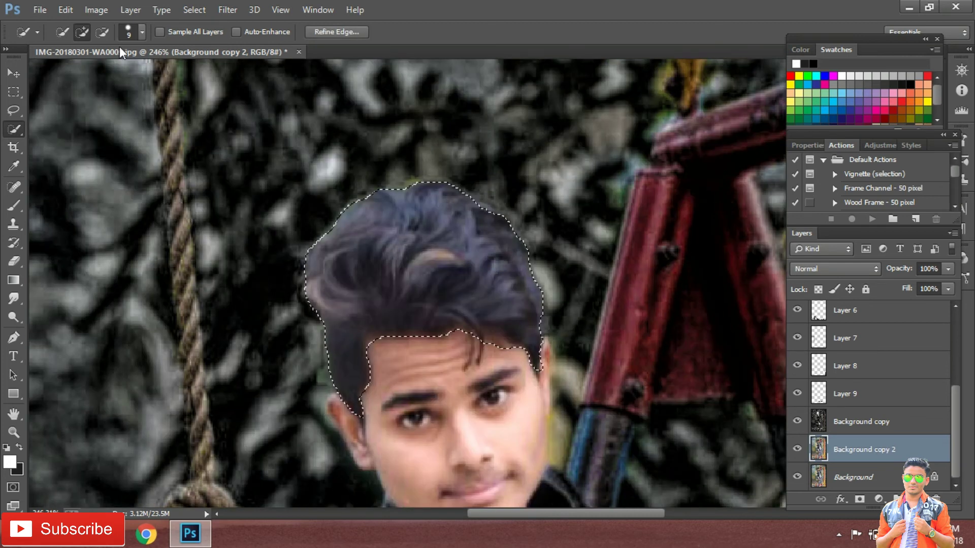
{"action": "left_click", "coordinate": [128, 30]}
{"action": "left_click_drag", "start_coordinate": [78, 74], "coordinate": [62, 71]}
{"action": "key", "text": "Return"}
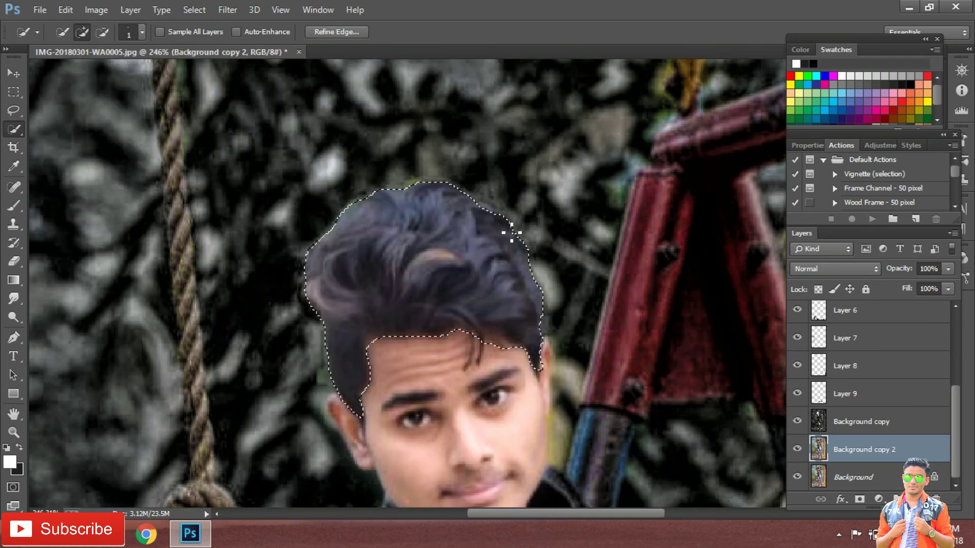
{"action": "scroll", "coordinate": [507, 223], "scroll_direction": "up", "scroll_amount": 3}
{"action": "scroll", "coordinate": [510, 239], "scroll_direction": "up", "scroll_amount": 2}
{"action": "mouse_move", "coordinate": [465, 211]}
{"action": "left_mouse_down"}
{"action": "mouse_move", "coordinate": [471, 244]}
{"action": "mouse_move", "coordinate": [452, 279]}
{"action": "mouse_move", "coordinate": [465, 235]}
{"action": "mouse_move", "coordinate": [420, 200]}
{"action": "mouse_move", "coordinate": [429, 230]}
{"action": "mouse_move", "coordinate": [399, 302]}
{"action": "left_mouse_up"}
{"action": "scroll", "coordinate": [399, 302], "scroll_direction": "down", "scroll_amount": 3}
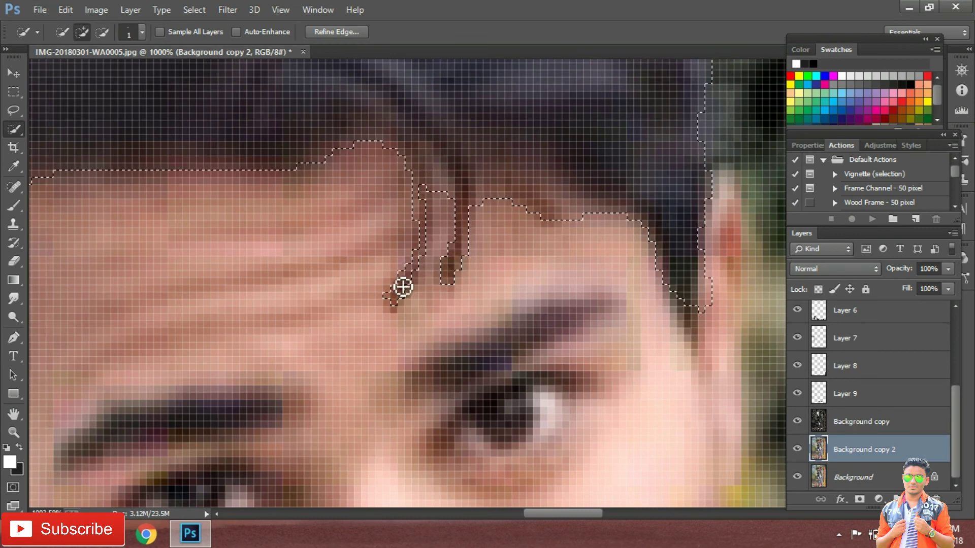
{"action": "scroll", "coordinate": [403, 286], "scroll_direction": "down", "scroll_amount": 3}
Step: Feather the hair selection by 5 px and copy it onto a new layer
{"action": "right_click", "coordinate": [367, 249]}
{"action": "left_click", "coordinate": [408, 234]}
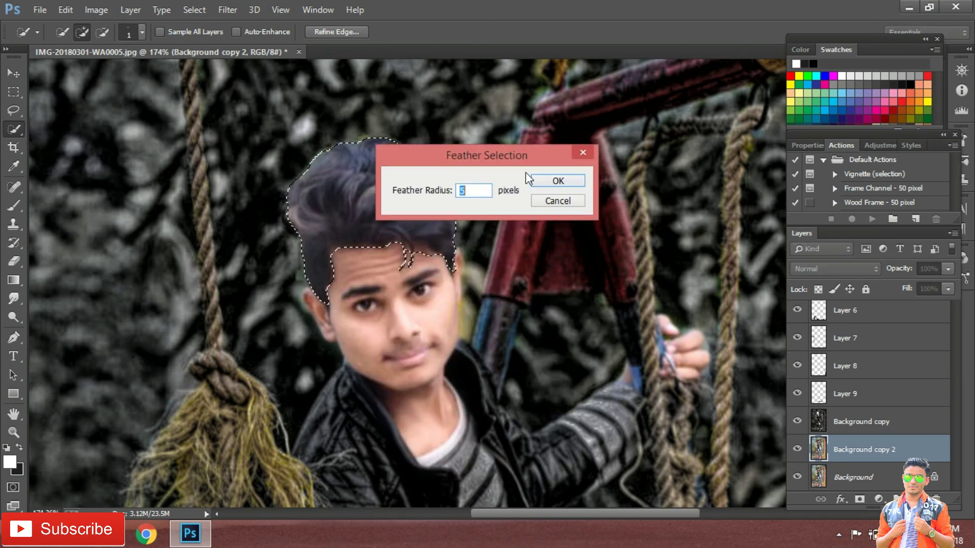
{"action": "left_click", "coordinate": [555, 181]}
{"action": "left_click", "coordinate": [65, 10]}
{"action": "right_click", "coordinate": [377, 210]}
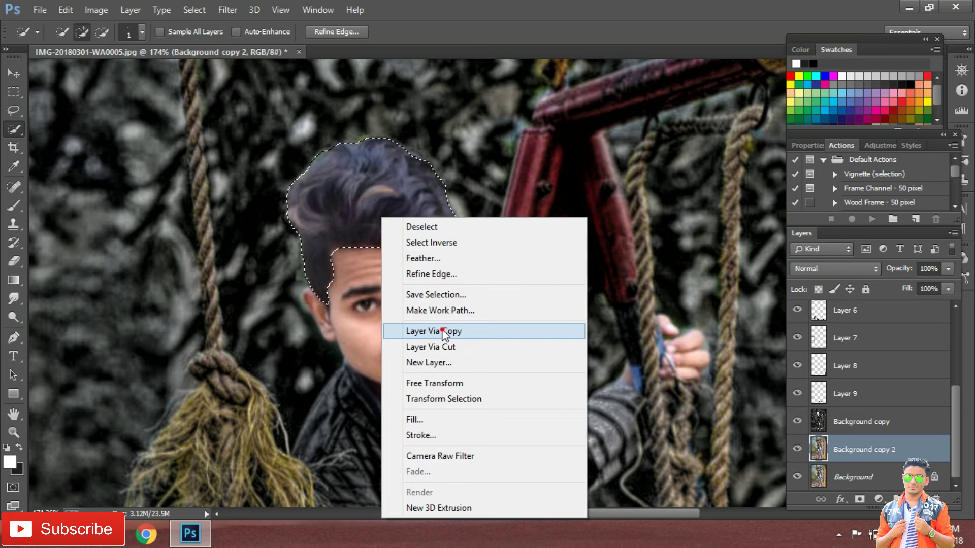
{"action": "left_click", "coordinate": [422, 329]}
{"action": "scroll", "coordinate": [570, 270], "scroll_direction": "down", "scroll_amount": 2}
Step: Use the Camera Raw Filter to set the hair's Blacks to -26 and lower its Shadows
{"action": "left_click", "coordinate": [100, 9]}
{"action": "mouse_move", "coordinate": [117, 46]}
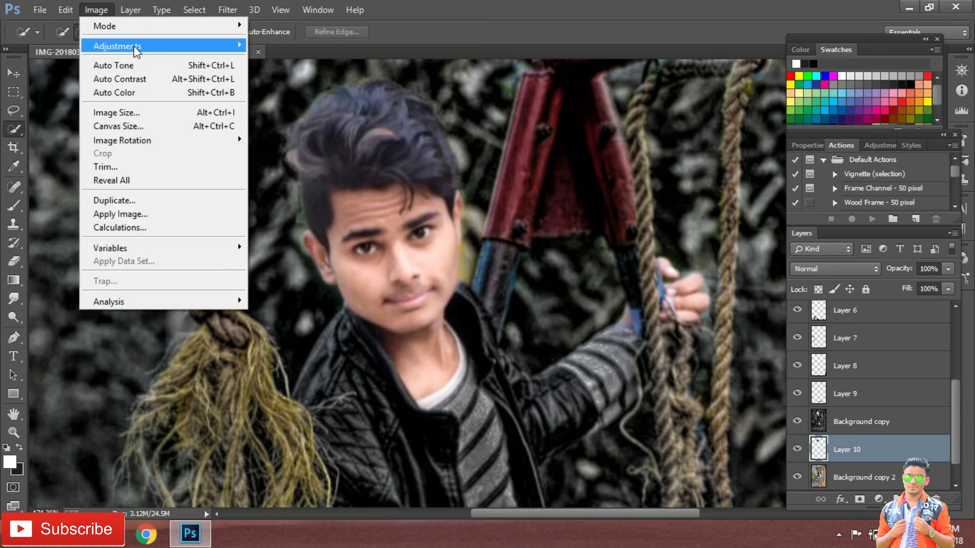
{"action": "left_click", "coordinate": [248, 94]}
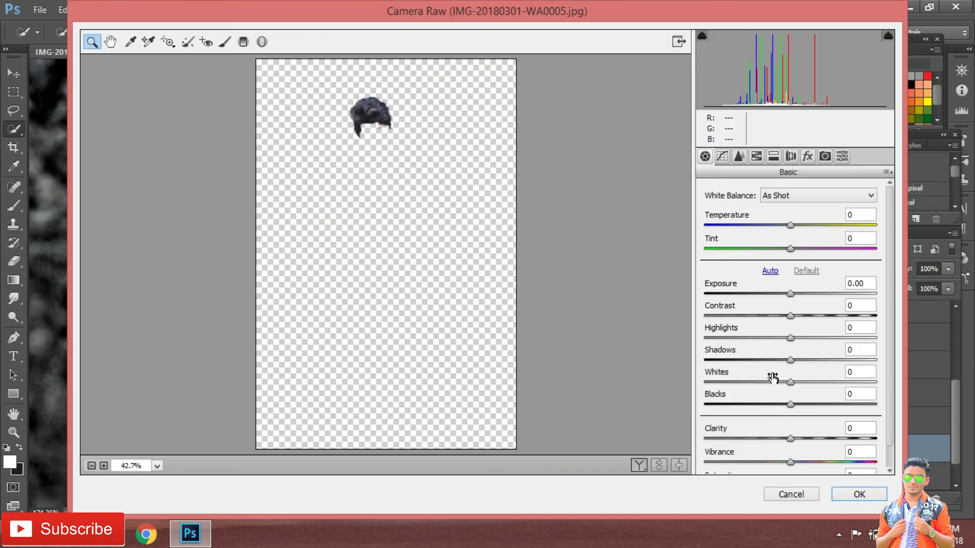
{"action": "left_click_drag", "start_coordinate": [741, 404], "coordinate": [768, 404]}
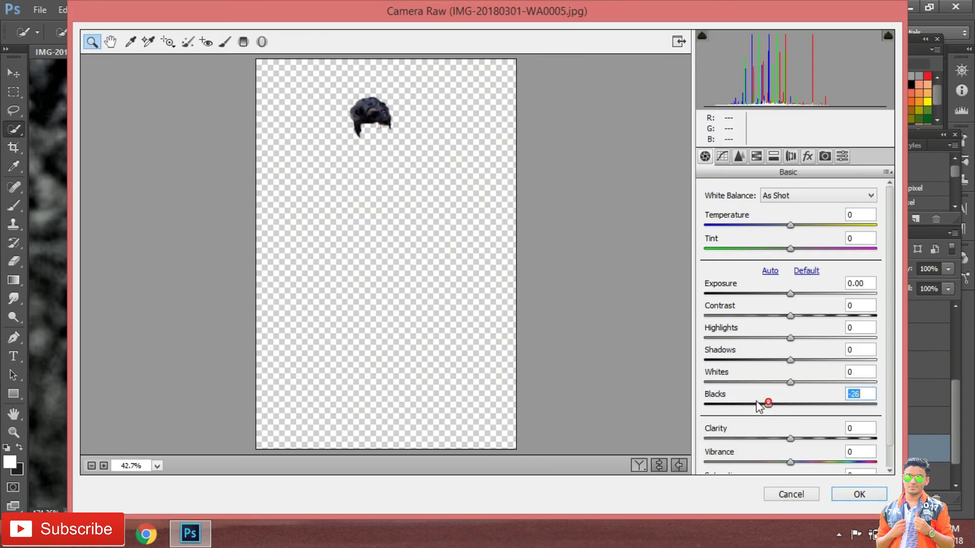
{"action": "left_click", "coordinate": [768, 360]}
{"action": "left_click", "coordinate": [858, 494]}
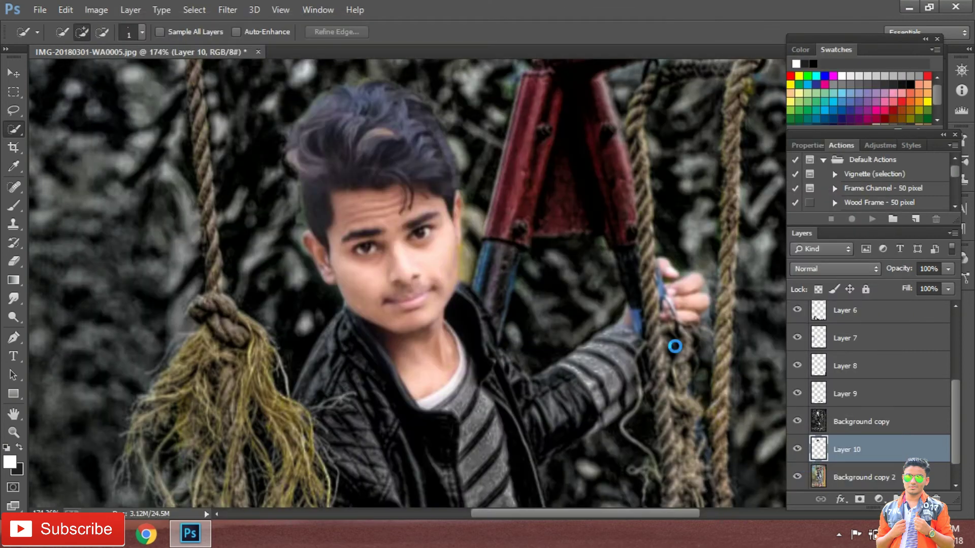
{"action": "scroll", "coordinate": [410, 187], "scroll_direction": "up", "scroll_amount": 3}
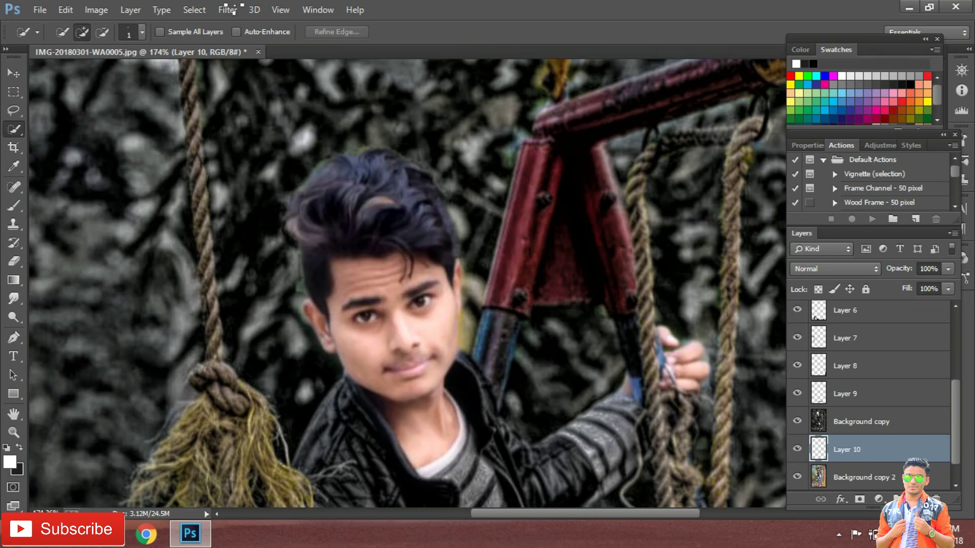
Step: Run the Camera Raw Filter again to give the hair Clarity +20
{"action": "left_click", "coordinate": [223, 10]}
{"action": "left_click", "coordinate": [246, 91]}
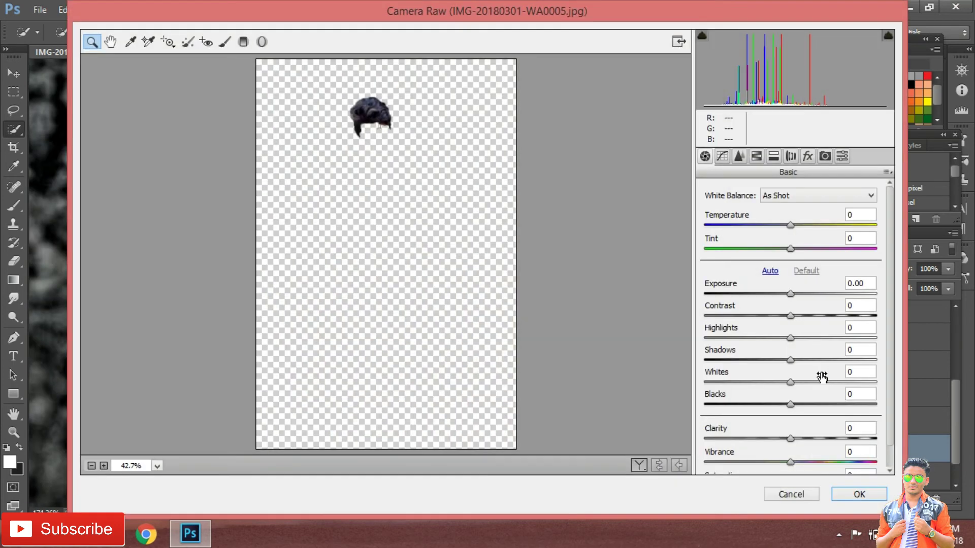
{"action": "left_click", "coordinate": [808, 438]}
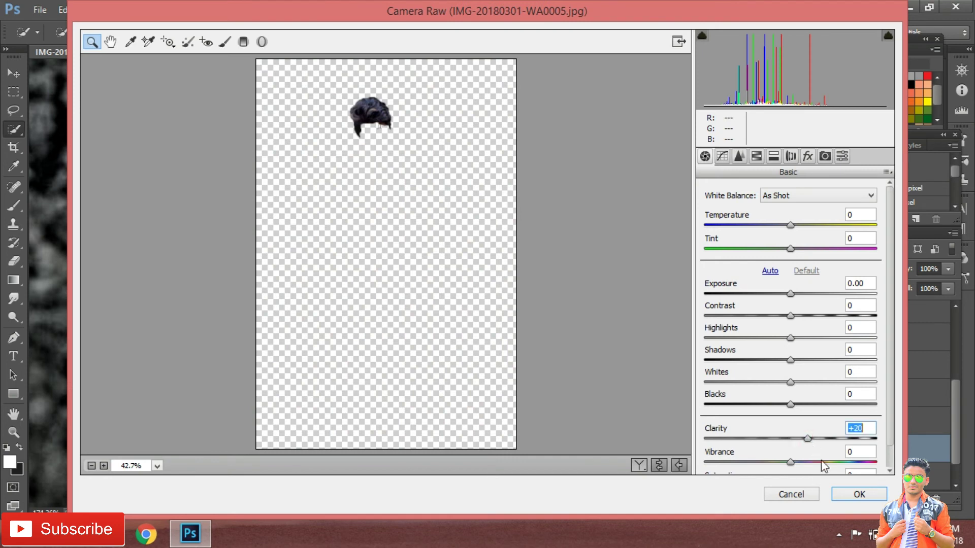
{"action": "left_click", "coordinate": [858, 493]}
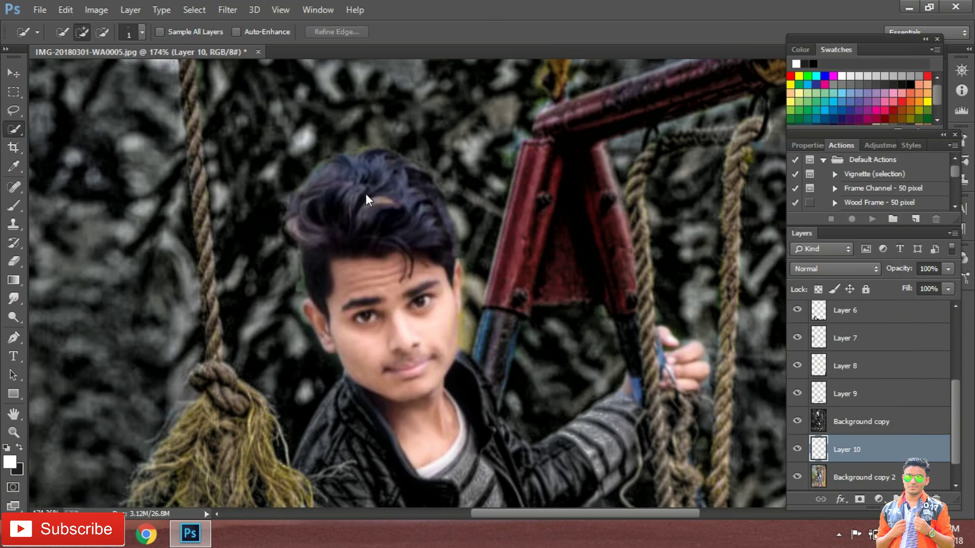
{"action": "scroll", "coordinate": [412, 161], "scroll_direction": "down", "scroll_amount": 2}
Step: Select Layer 5 and add a new blank layer above it
{"action": "scroll", "coordinate": [415, 155], "scroll_direction": "down", "scroll_amount": 2, "text": "alt"}
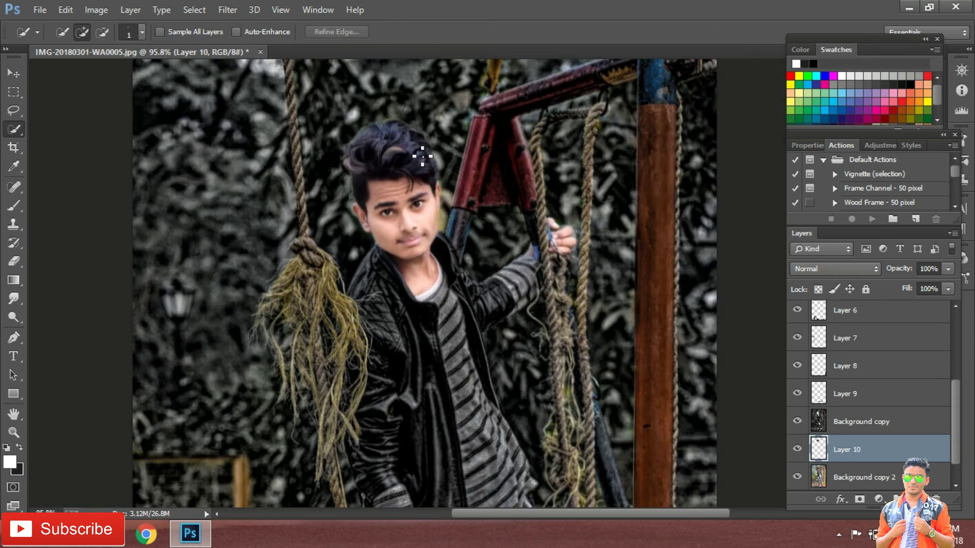
{"action": "scroll", "coordinate": [419, 156], "scroll_direction": "down", "scroll_amount": 2, "text": "alt"}
{"action": "scroll", "coordinate": [423, 156], "scroll_direction": "down", "scroll_amount": 2, "text": "alt"}
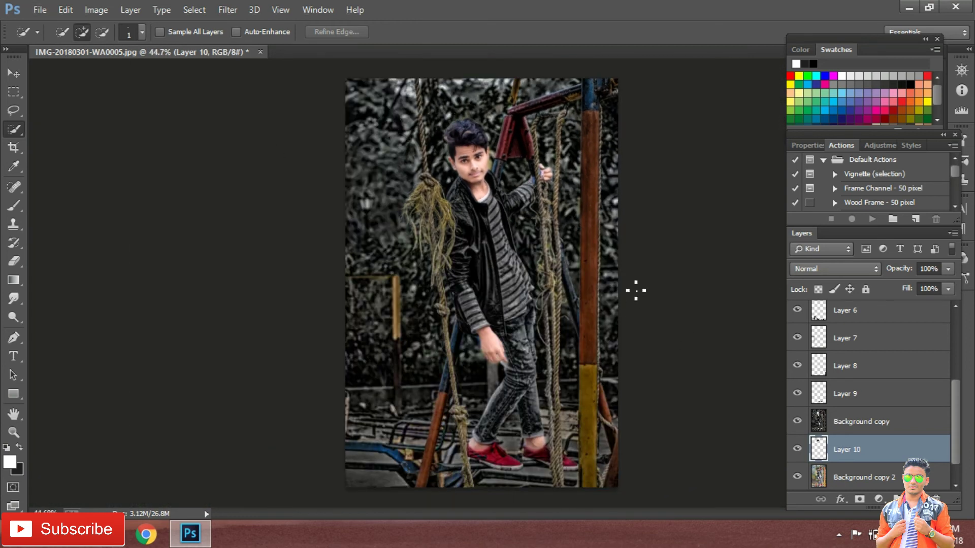
{"action": "left_click", "coordinate": [876, 316]}
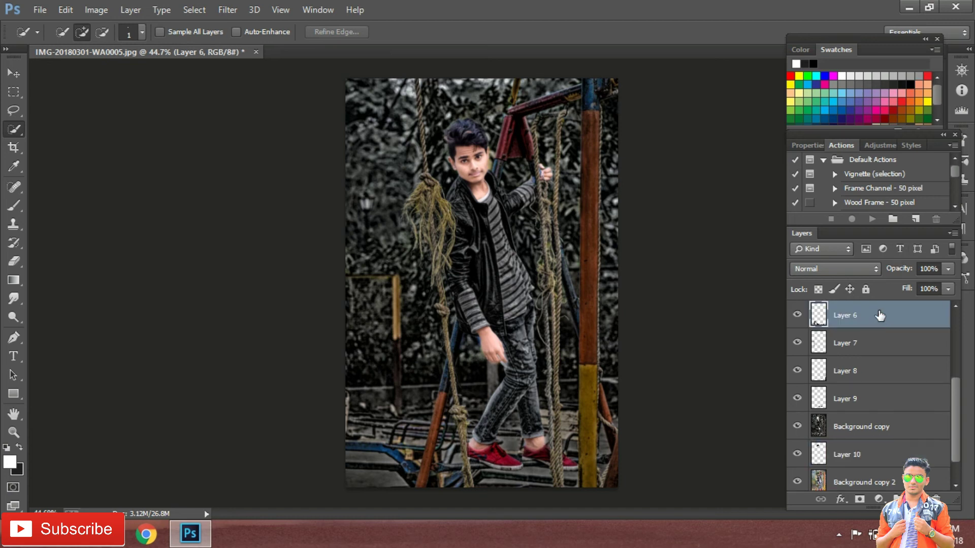
{"action": "scroll", "coordinate": [880, 318], "scroll_direction": "up", "scroll_amount": 5}
{"action": "left_click", "coordinate": [880, 319]}
{"action": "key", "text": "ctrl+shift+alt+n"}
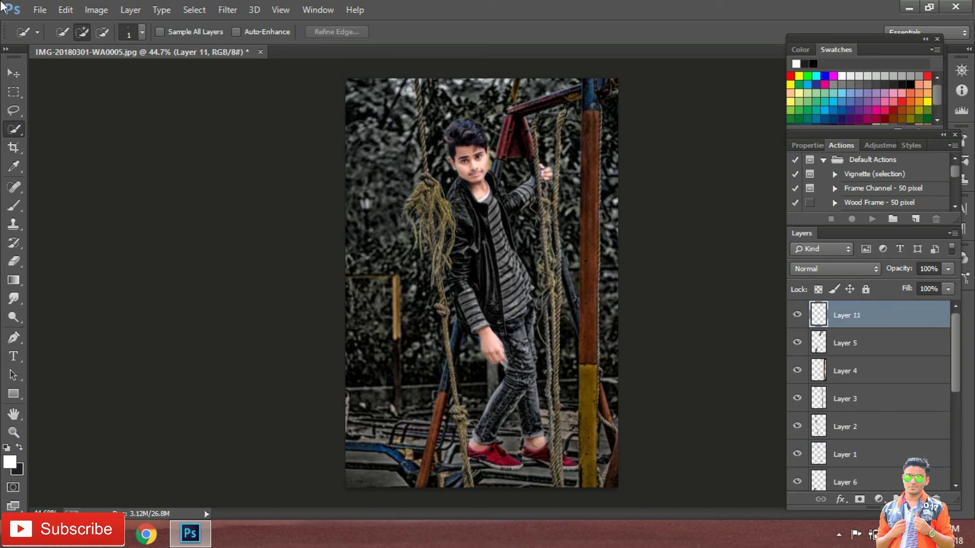
Step: Place Embedded the orange lens flare image from E:\Editing Material\Backgrounds
{"action": "left_click", "coordinate": [40, 9]}
{"action": "left_click", "coordinate": [91, 215]}
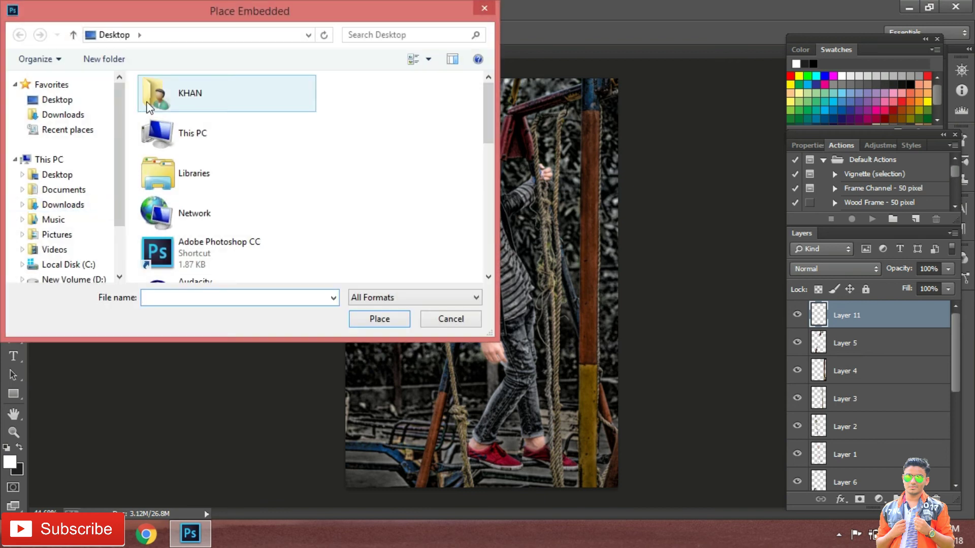
{"action": "left_click", "coordinate": [45, 249]}
{"action": "left_click", "coordinate": [38, 199]}
{"action": "double_click", "coordinate": [187, 159]}
{"action": "left_click", "coordinate": [175, 100]}
{"action": "double_click", "coordinate": [175, 101]}
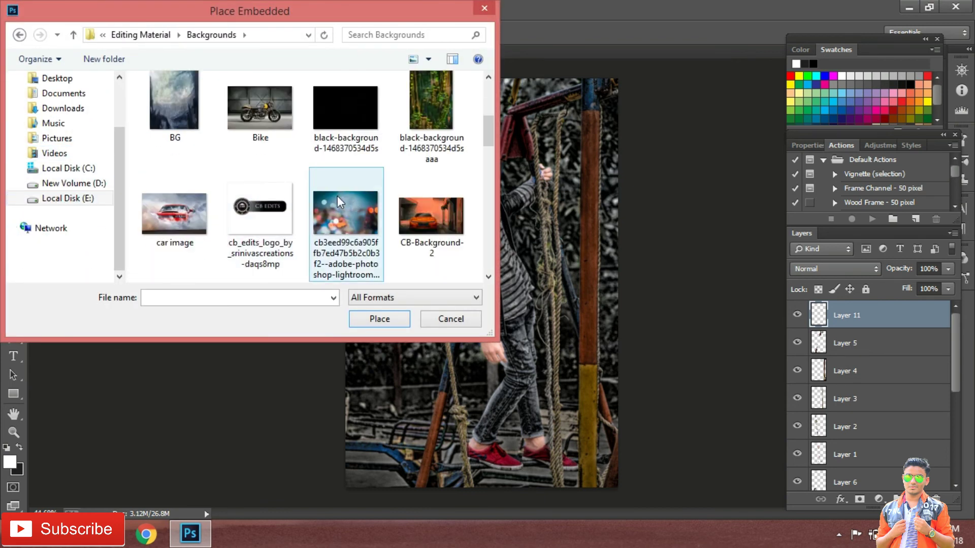
{"action": "scroll", "coordinate": [325, 193], "scroll_direction": "down", "scroll_amount": 2}
{"action": "scroll", "coordinate": [299, 203], "scroll_direction": "down", "scroll_amount": 3}
{"action": "scroll", "coordinate": [355, 178], "scroll_direction": "up", "scroll_amount": 1}
{"action": "double_click", "coordinate": [426, 154]}
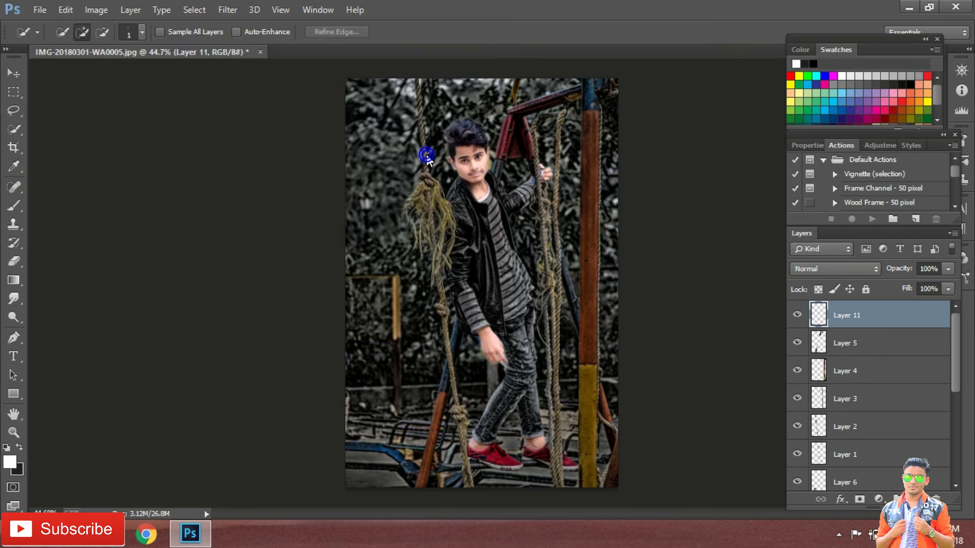
Step: Blend the first orange flare in Screen mode at 27% opacity, placed top-left and enlarged
{"action": "left_click", "coordinate": [823, 274]}
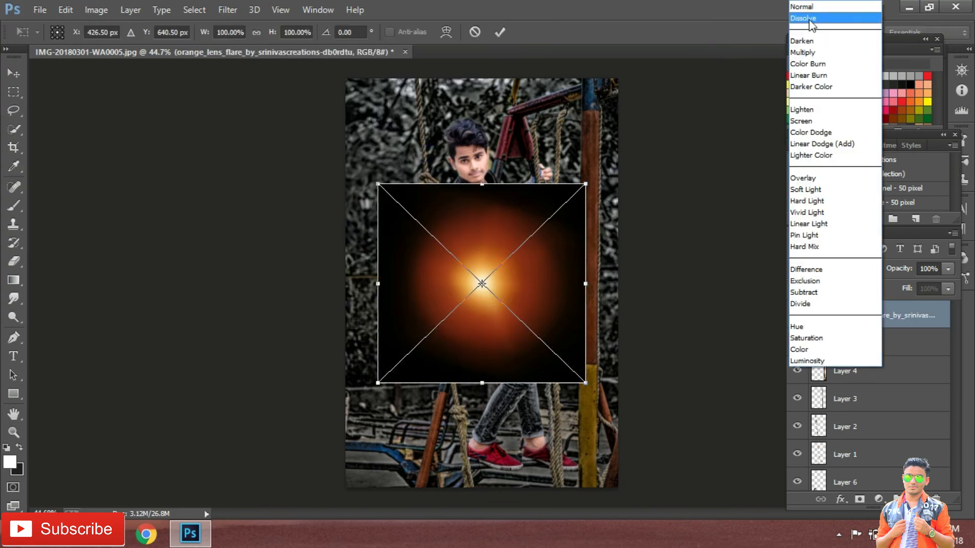
{"action": "left_click", "coordinate": [813, 118]}
{"action": "left_click_drag", "start_coordinate": [452, 202], "coordinate": [386, 116]}
{"action": "left_click", "coordinate": [948, 270]}
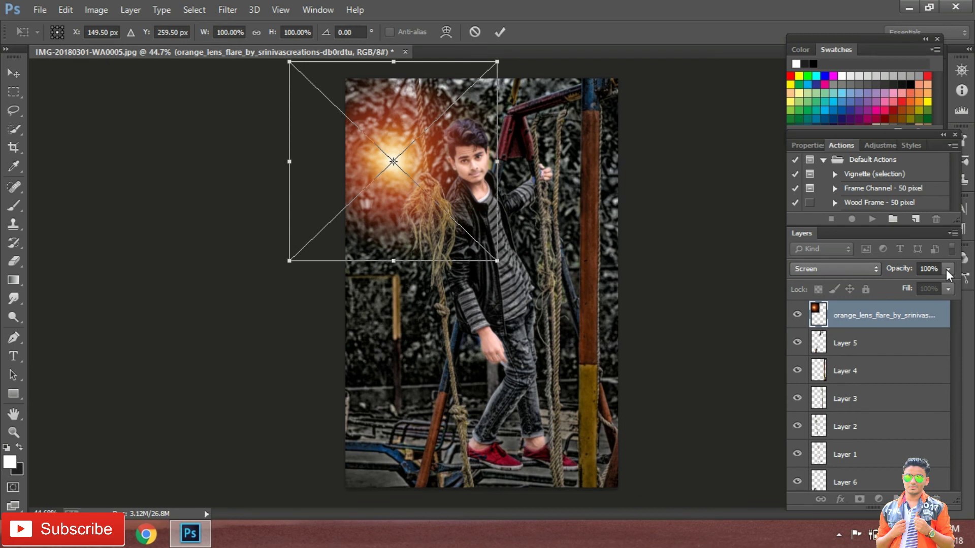
{"action": "left_click_drag", "start_coordinate": [950, 285], "coordinate": [896, 285]}
{"action": "left_click_drag", "start_coordinate": [497, 260], "coordinate": [503, 272]}
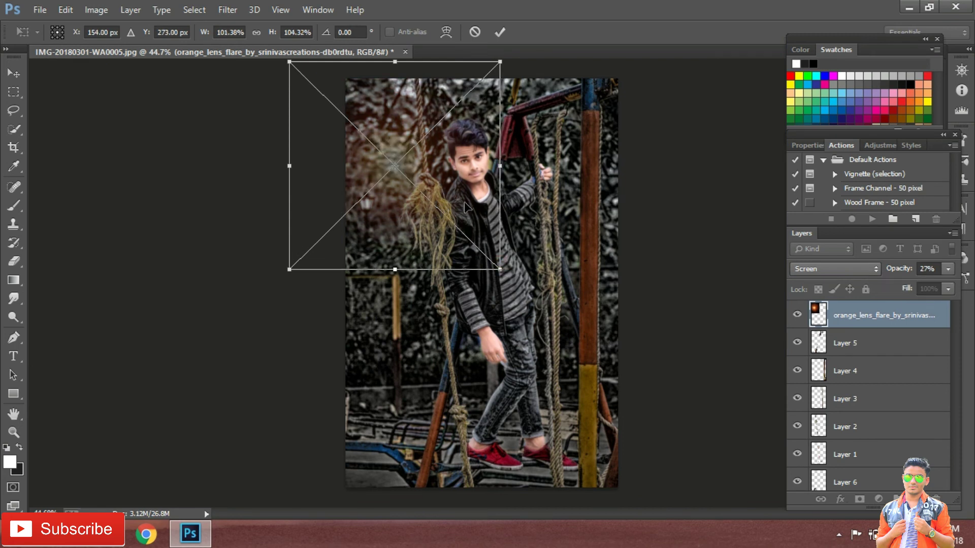
{"action": "left_click", "coordinate": [499, 32]}
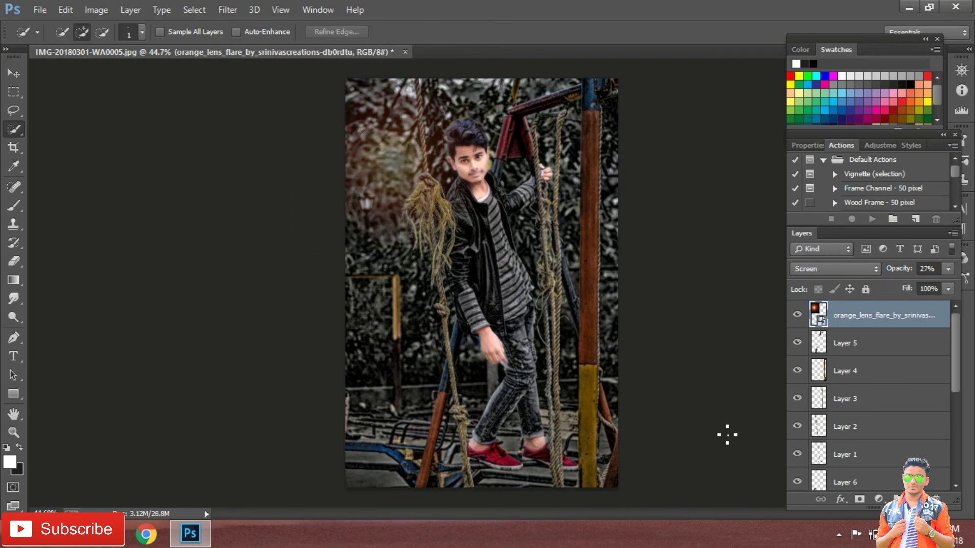
Step: Duplicate the flare, move the copy lower-left and set it to 19% opacity
{"action": "right_click", "coordinate": [867, 329]}
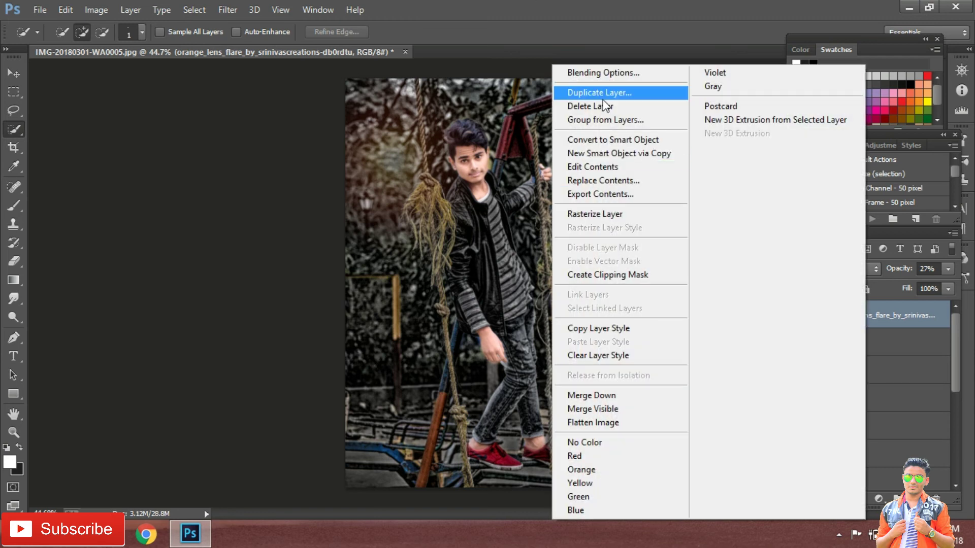
{"action": "left_click", "coordinate": [584, 92]}
{"action": "left_click", "coordinate": [614, 159]}
{"action": "key", "text": "v"}
{"action": "mouse_move", "coordinate": [416, 173]}
{"action": "left_mouse_down"}
{"action": "mouse_move", "coordinate": [401, 360]}
{"action": "mouse_move", "coordinate": [346, 353]}
{"action": "left_mouse_up"}
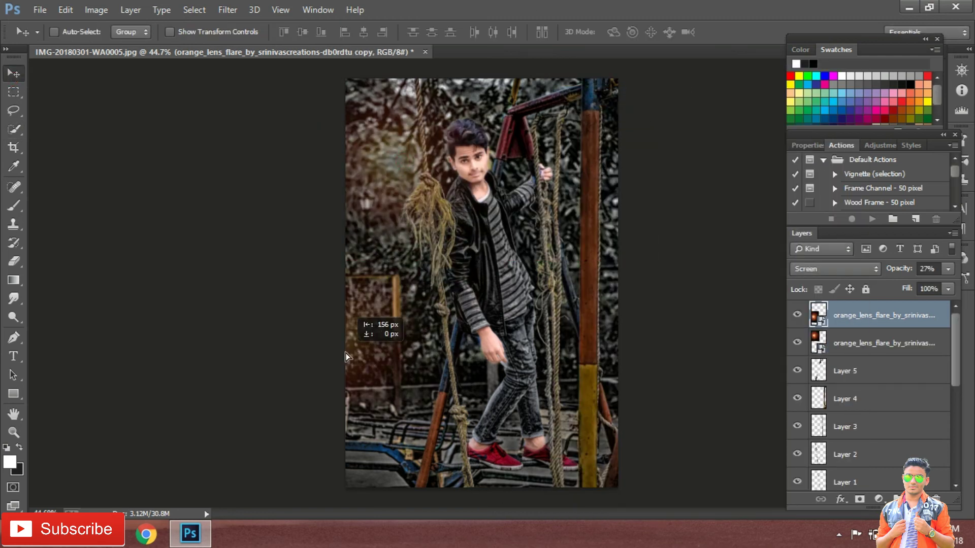
{"action": "left_click", "coordinate": [949, 268]}
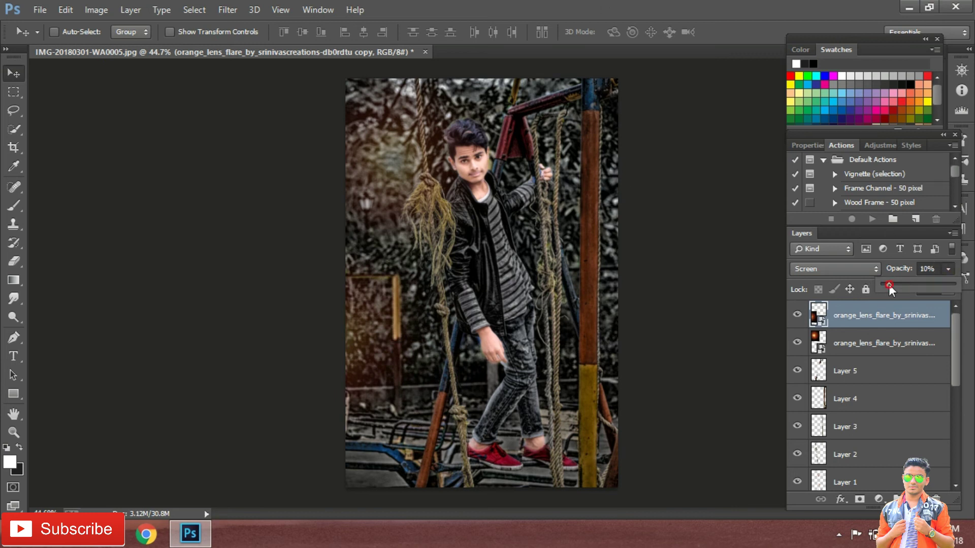
{"action": "left_click_drag", "start_coordinate": [895, 286], "coordinate": [899, 286]}
{"action": "left_click", "coordinate": [691, 252]}
Step: Nudge the flare copy and the second flare layer into position near the face
{"action": "left_click_drag", "start_coordinate": [412, 174], "coordinate": [416, 152]}
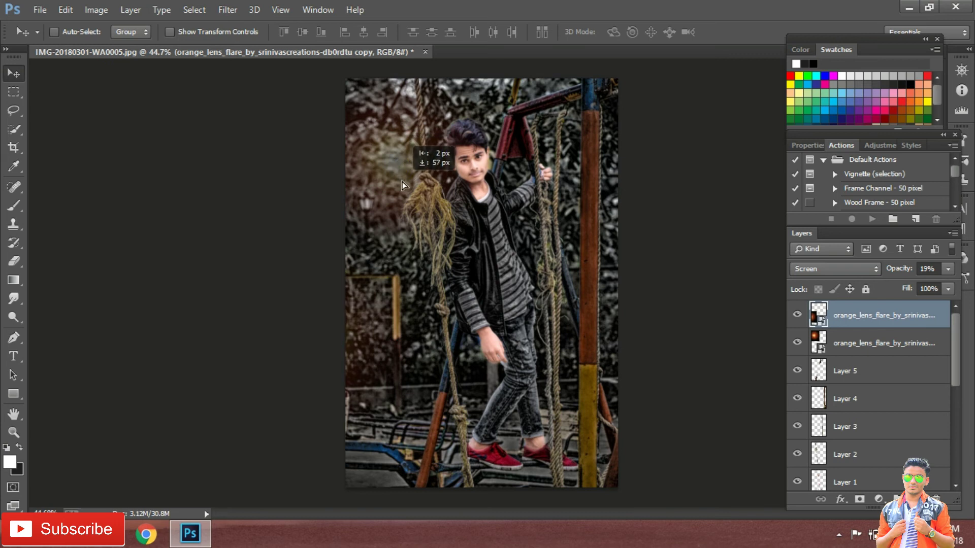
{"action": "left_click", "coordinate": [863, 345]}
{"action": "left_click_drag", "start_coordinate": [375, 188], "coordinate": [371, 181]}
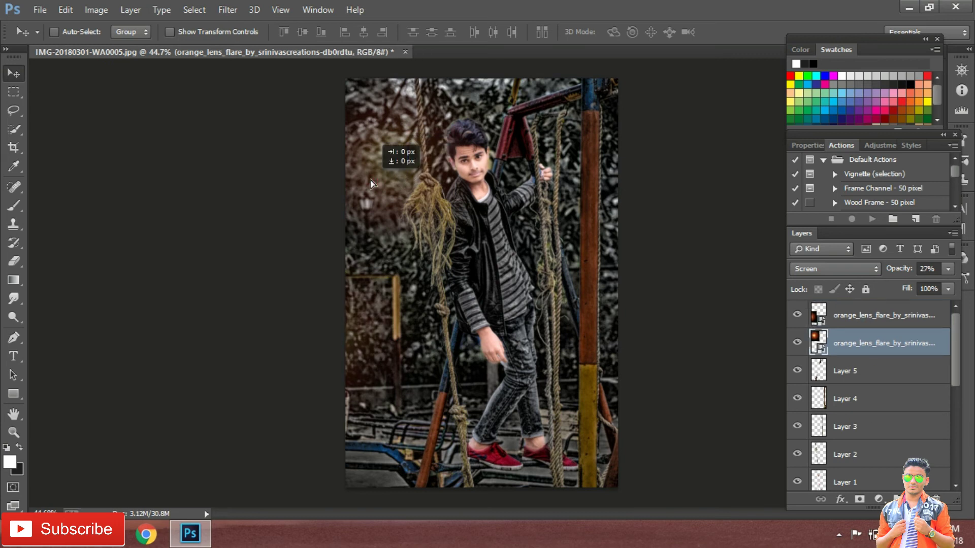
Step: Add a third flare layer, enlarged and placed to the right of the boy
{"action": "right_click", "coordinate": [844, 317]}
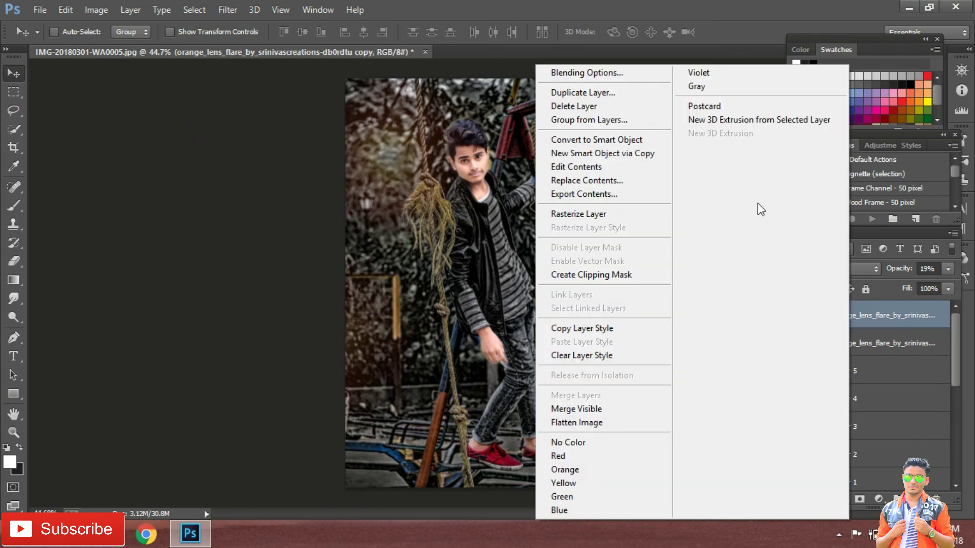
{"action": "left_click", "coordinate": [558, 96]}
{"action": "left_click", "coordinate": [637, 161]}
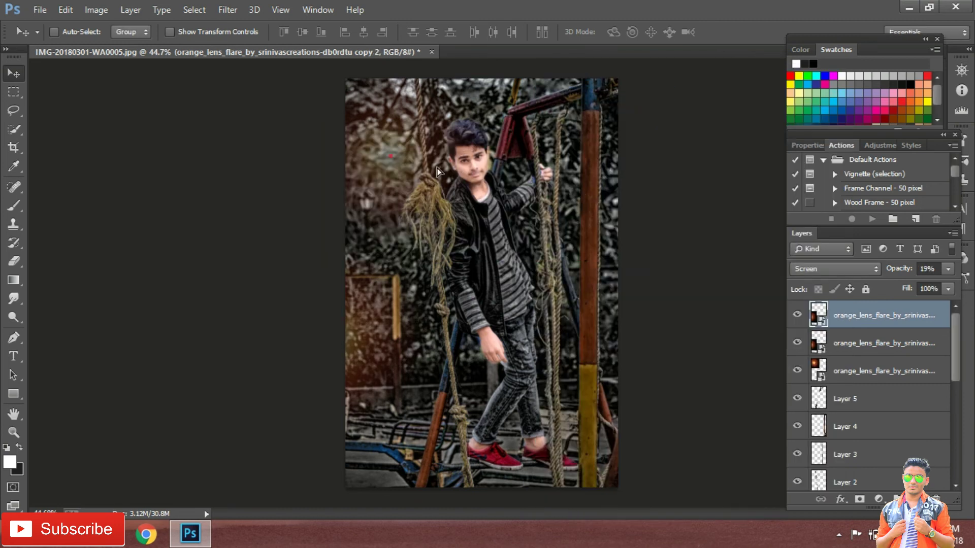
{"action": "mouse_move", "coordinate": [691, 214]}
{"action": "left_mouse_down"}
{"action": "mouse_move", "coordinate": [657, 136]}
{"action": "mouse_move", "coordinate": [621, 126]}
{"action": "left_mouse_up"}
{"action": "left_click", "coordinate": [239, 35]}
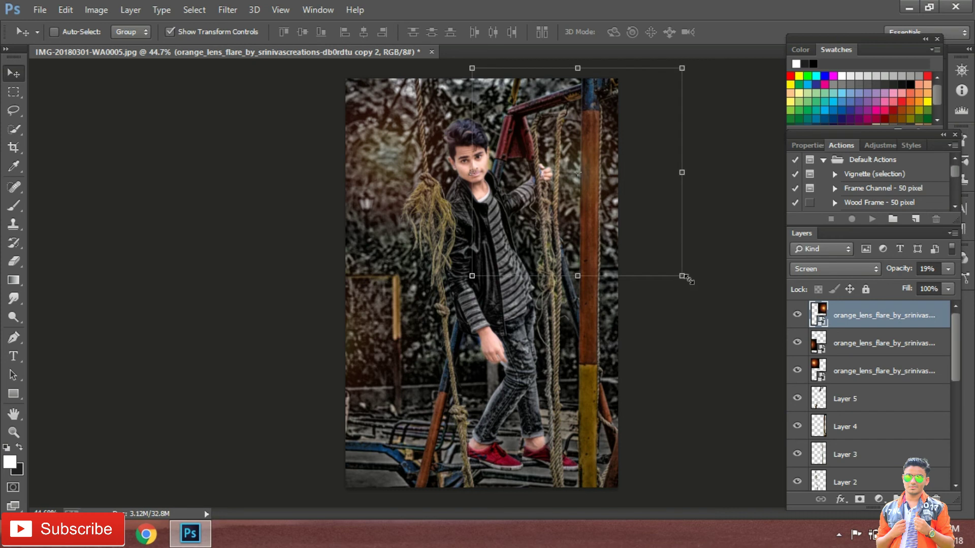
{"action": "left_click_drag", "start_coordinate": [682, 276], "coordinate": [744, 366]}
{"action": "left_click_drag", "start_coordinate": [647, 193], "coordinate": [678, 182]}
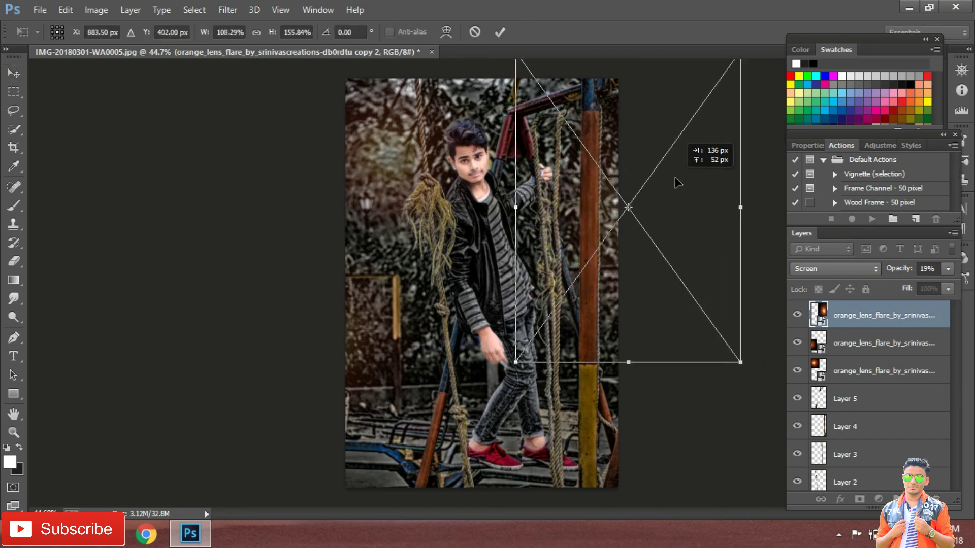
{"action": "left_click", "coordinate": [499, 32]}
{"action": "left_click", "coordinate": [207, 32]}
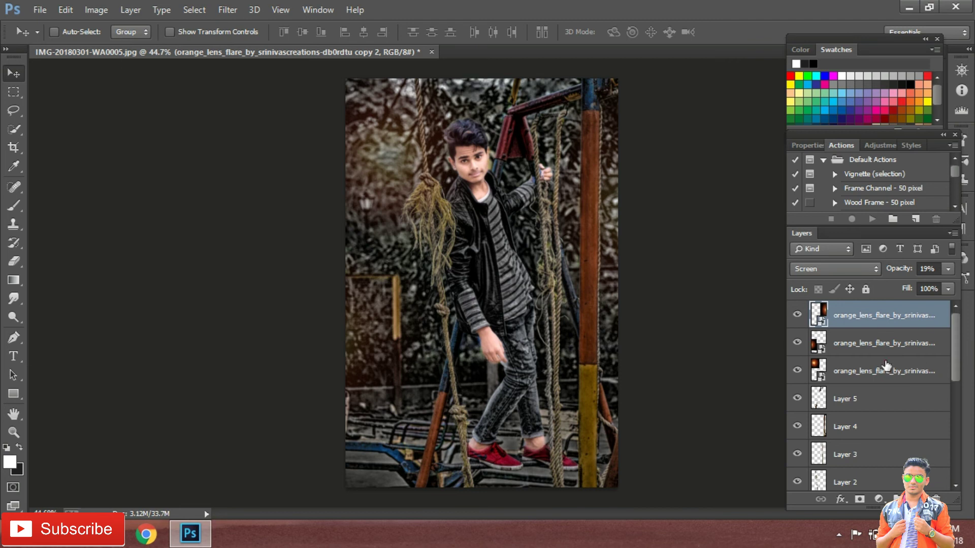
Step: Duplicate the third flare as copy 3, move it toward the top centre at 24% opacity
{"action": "left_click_drag", "start_coordinate": [886, 370], "coordinate": [904, 499]}
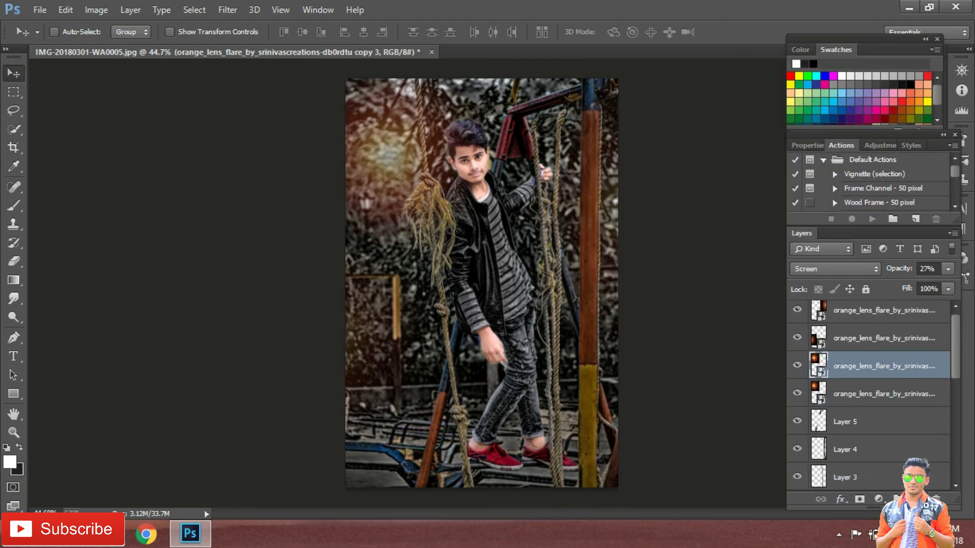
{"action": "left_click_drag", "start_coordinate": [400, 182], "coordinate": [520, 81]}
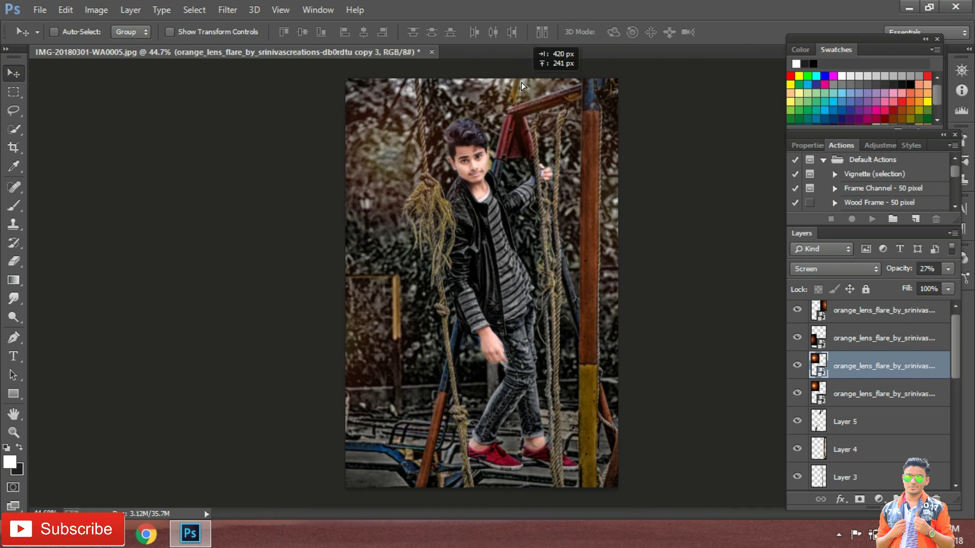
{"action": "left_click", "coordinate": [947, 271]}
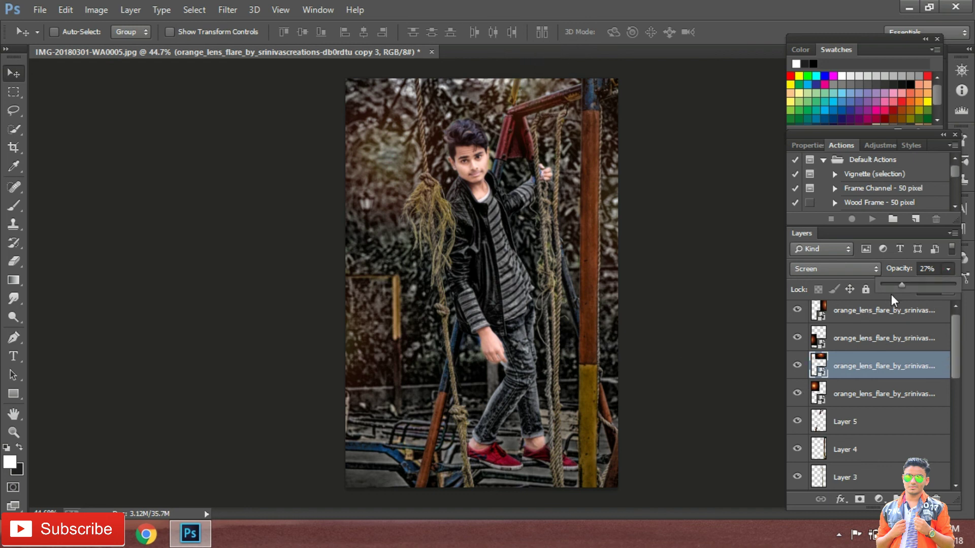
{"action": "left_click", "coordinate": [649, 287]}
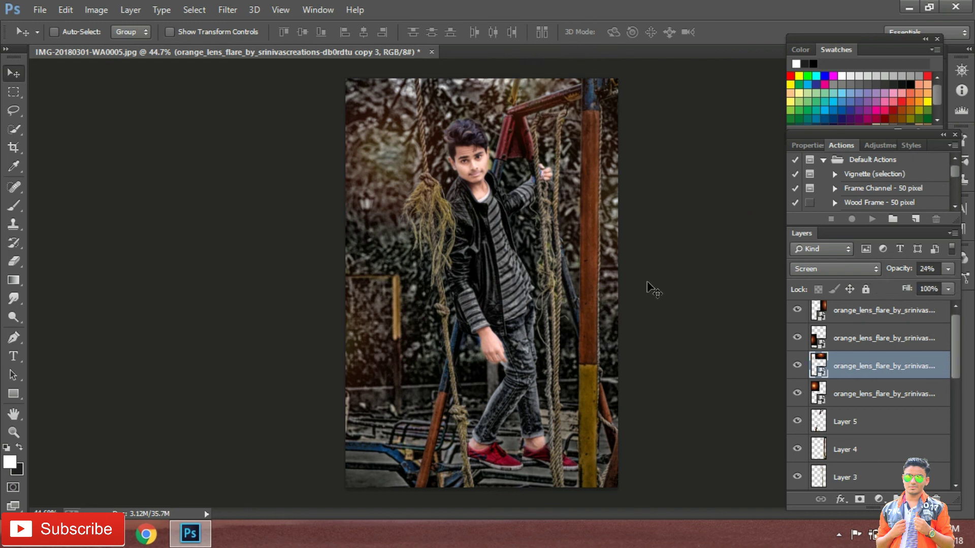
Step: Lower the fourth flare layer to 14% opacity and the copy 3 layer to 19%
{"action": "left_click", "coordinate": [873, 397]}
{"action": "left_click", "coordinate": [949, 269]}
{"action": "left_click_drag", "start_coordinate": [896, 288], "coordinate": [882, 284]}
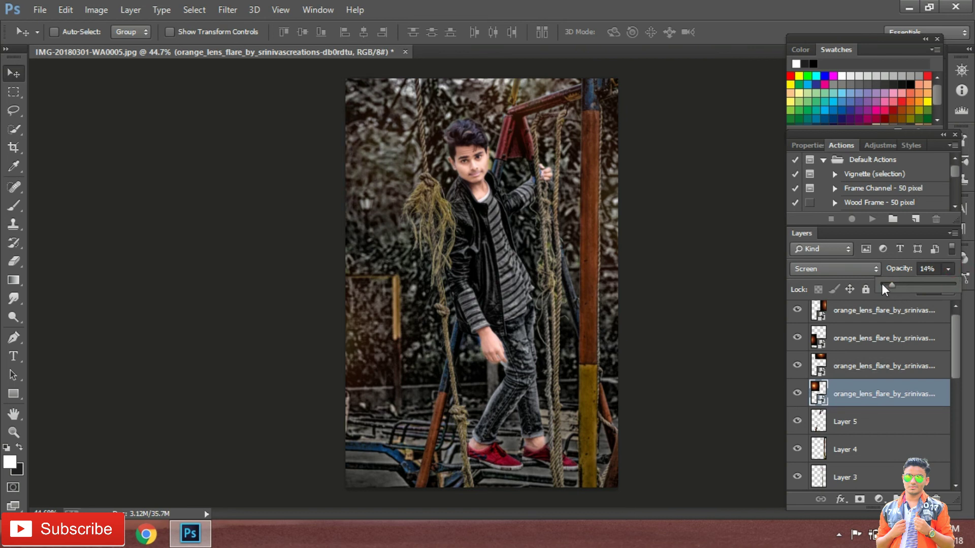
{"action": "left_click", "coordinate": [706, 198]}
{"action": "left_click", "coordinate": [884, 366]}
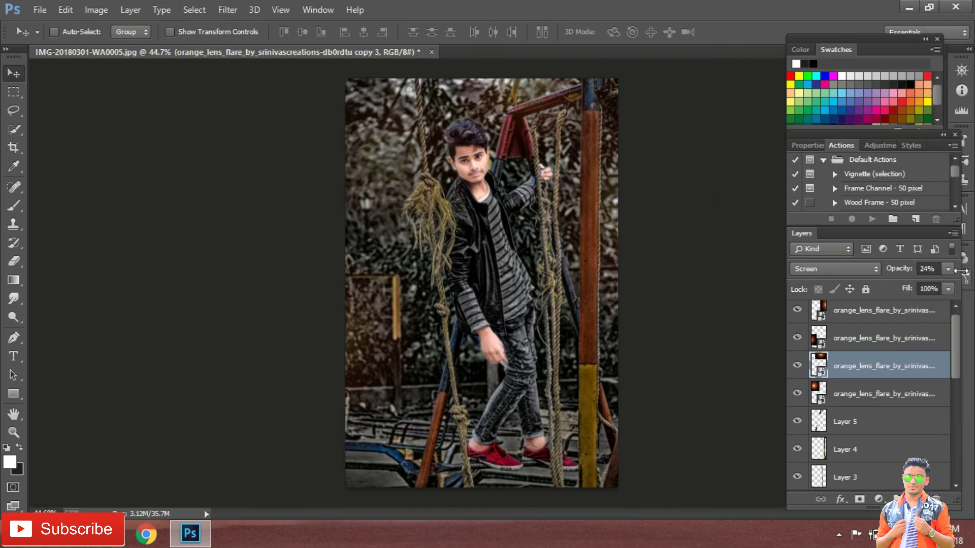
{"action": "left_click_drag", "start_coordinate": [895, 285], "coordinate": [890, 285]}
{"action": "left_click", "coordinate": [679, 242]}
Step: Set the top lens-flare layer's opacity to 15%
{"action": "left_click", "coordinate": [841, 323]}
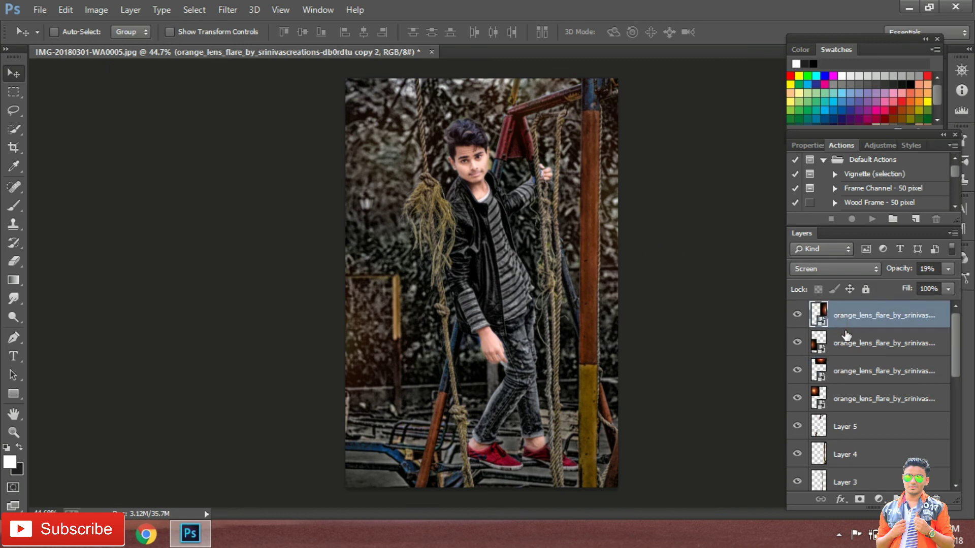
{"action": "left_click", "coordinate": [948, 269]}
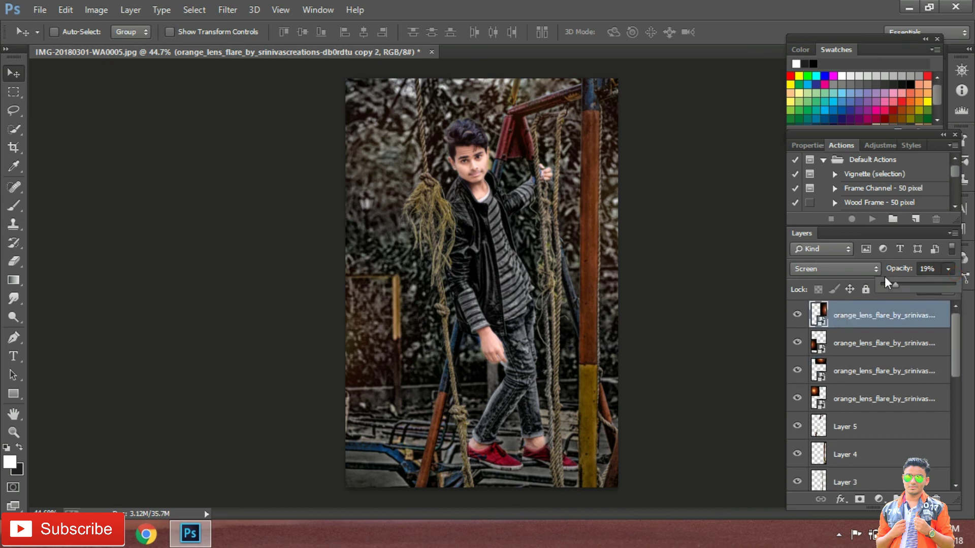
{"action": "left_click", "coordinate": [697, 233]}
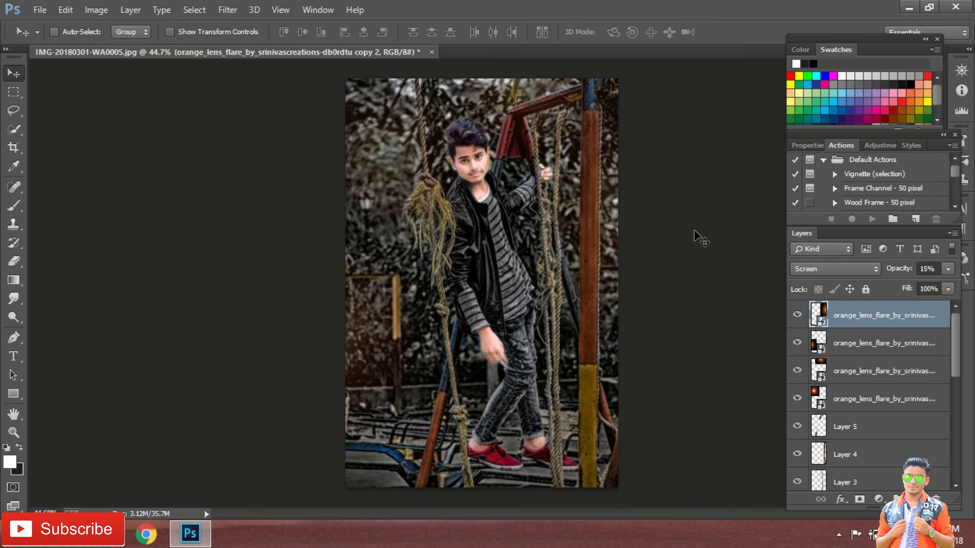
{"action": "scroll", "coordinate": [696, 231], "scroll_direction": "up", "scroll_amount": 2}
{"action": "scroll", "coordinate": [696, 231], "scroll_direction": "up", "scroll_amount": 3}
{"action": "scroll", "coordinate": [325, 284], "scroll_direction": "up", "scroll_amount": 2}
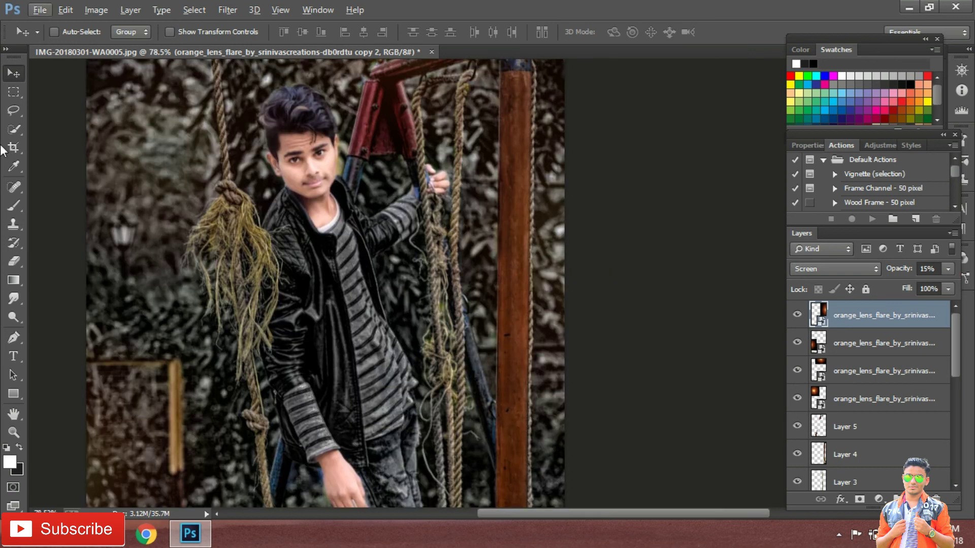
{"action": "scroll", "coordinate": [261, 234], "scroll_direction": "down", "scroll_amount": 5}
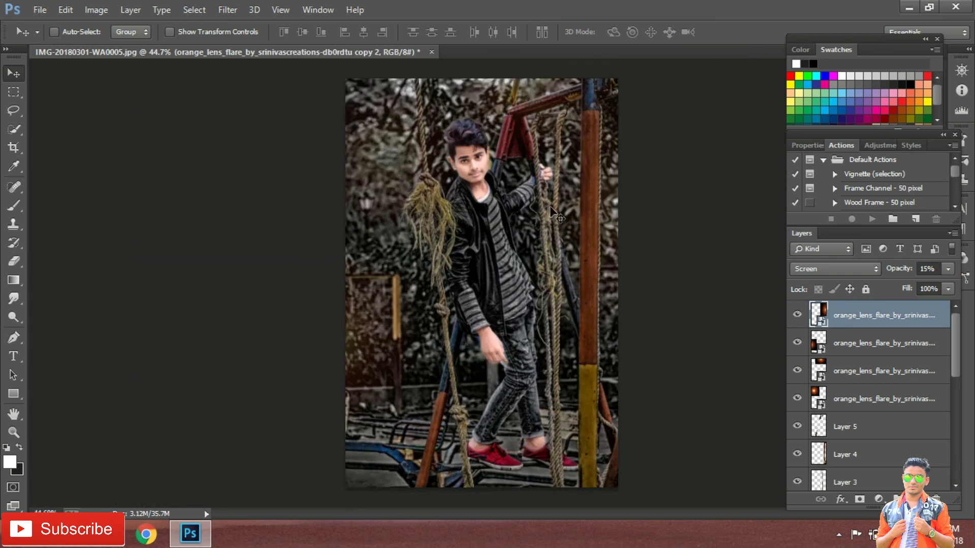
Step: Flatten the image into a single Background layer
{"action": "right_click", "coordinate": [890, 318]}
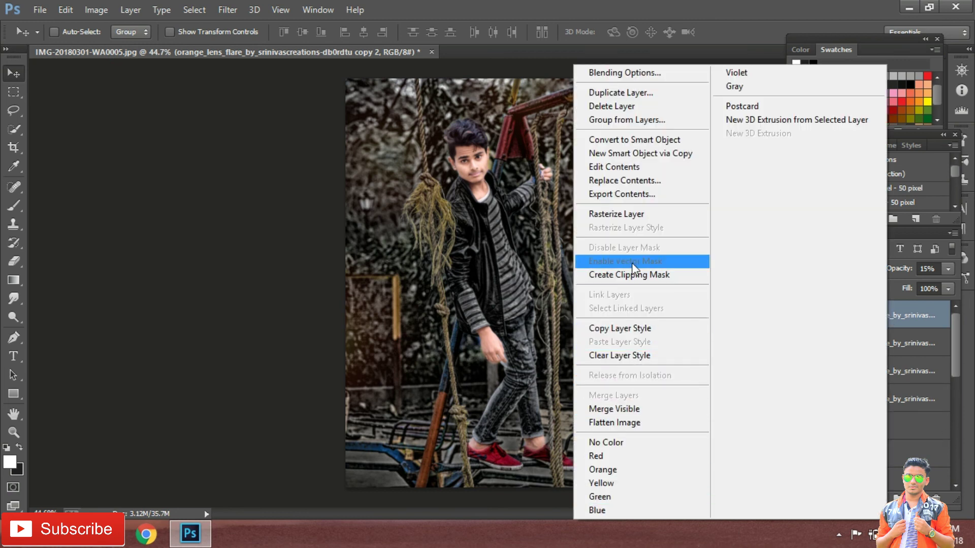
{"action": "left_click", "coordinate": [623, 409]}
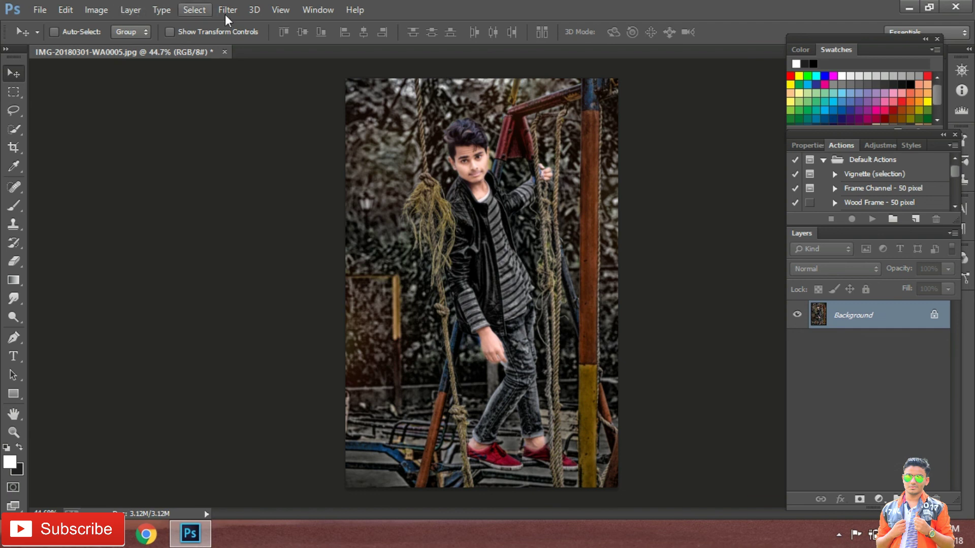
{"action": "left_click", "coordinate": [227, 10]}
Step: Back out of Liquify without changes and bring up the Oil Paint filter instead
{"action": "left_click", "coordinate": [255, 121]}
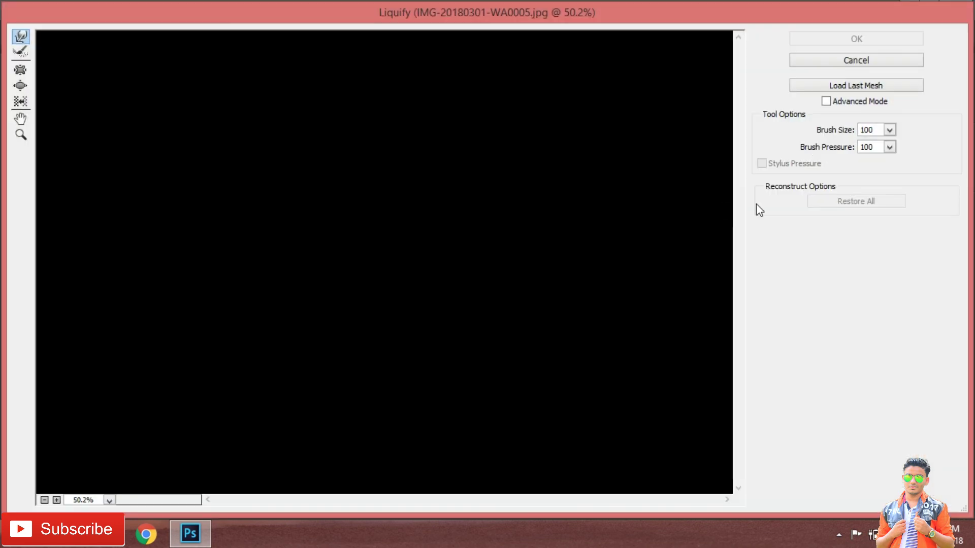
{"action": "left_click", "coordinate": [836, 63]}
{"action": "left_click", "coordinate": [227, 9]}
{"action": "left_click", "coordinate": [251, 134]}
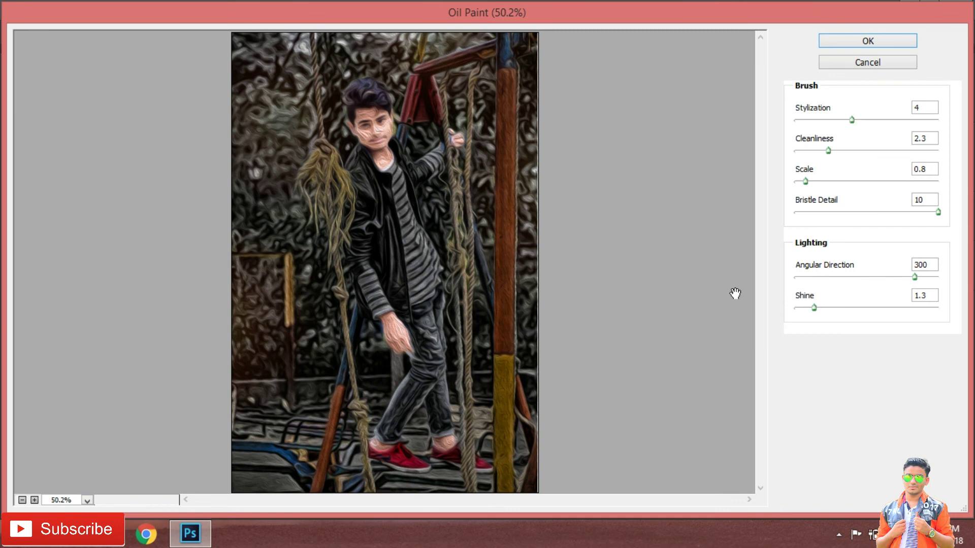
Step: Zero Oil Paint's Shine, Bristle Detail and Cleanliness, and lower Scale and Stylization
{"action": "mouse_move", "coordinate": [814, 306]}
{"action": "left_mouse_down"}
{"action": "mouse_move", "coordinate": [794, 305]}
{"action": "mouse_move", "coordinate": [780, 288]}
{"action": "left_mouse_up"}
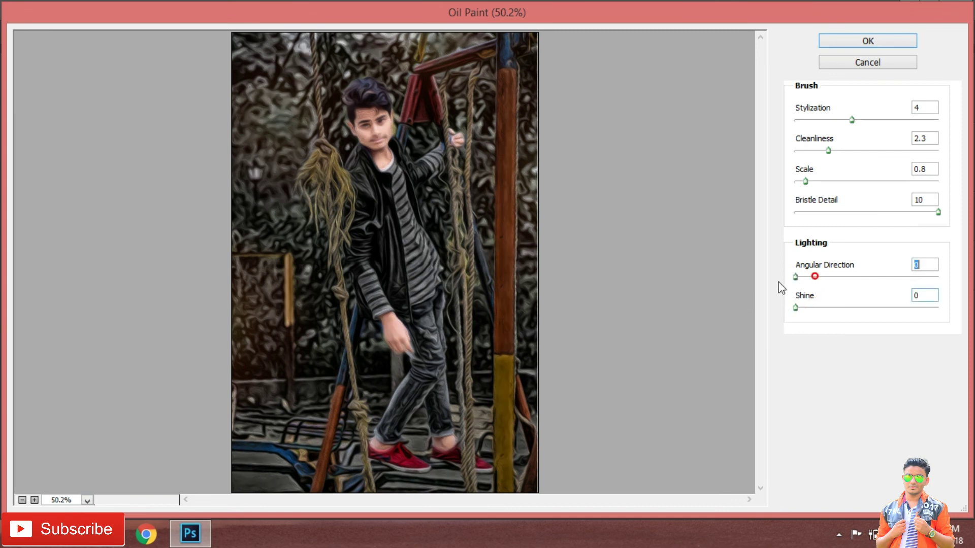
{"action": "left_click_drag", "start_coordinate": [828, 213], "coordinate": [788, 220]}
{"action": "left_click_drag", "start_coordinate": [806, 181], "coordinate": [794, 181]}
{"action": "left_click", "coordinate": [810, 151]}
{"action": "left_click_drag", "start_coordinate": [804, 152], "coordinate": [782, 158]}
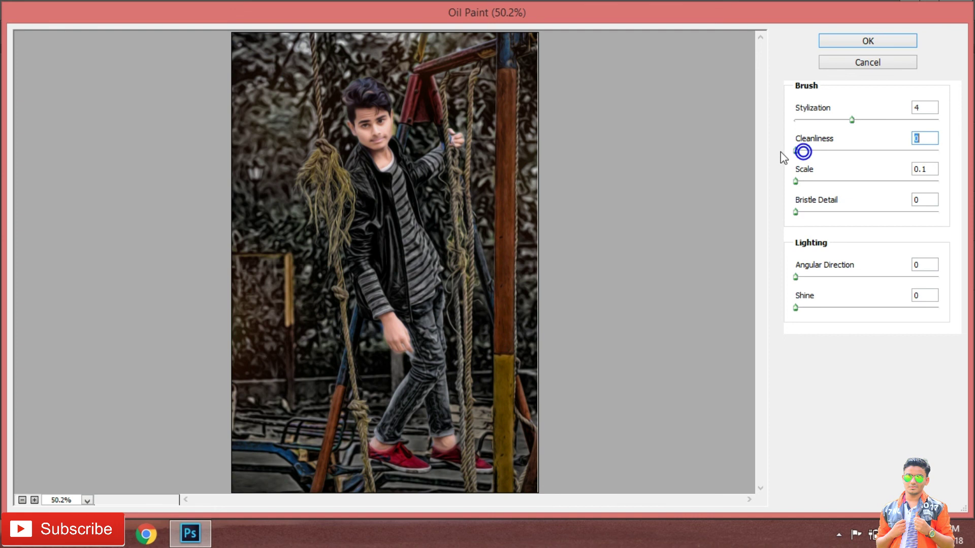
{"action": "left_click", "coordinate": [820, 121]}
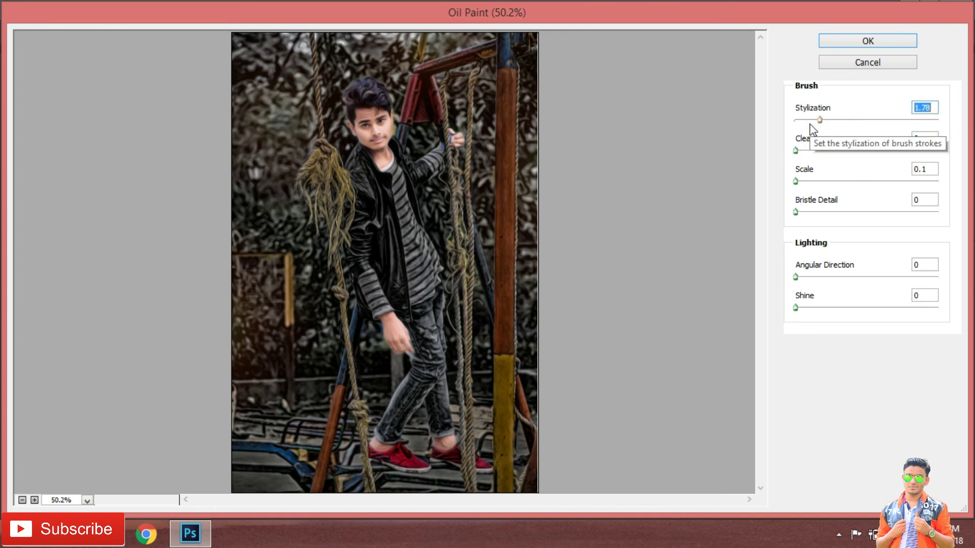
Step: Fine-tune to Stylization 1.73 and Scale 0.45 with Shine 0, then apply Oil Paint
{"action": "left_click", "coordinate": [798, 178]}
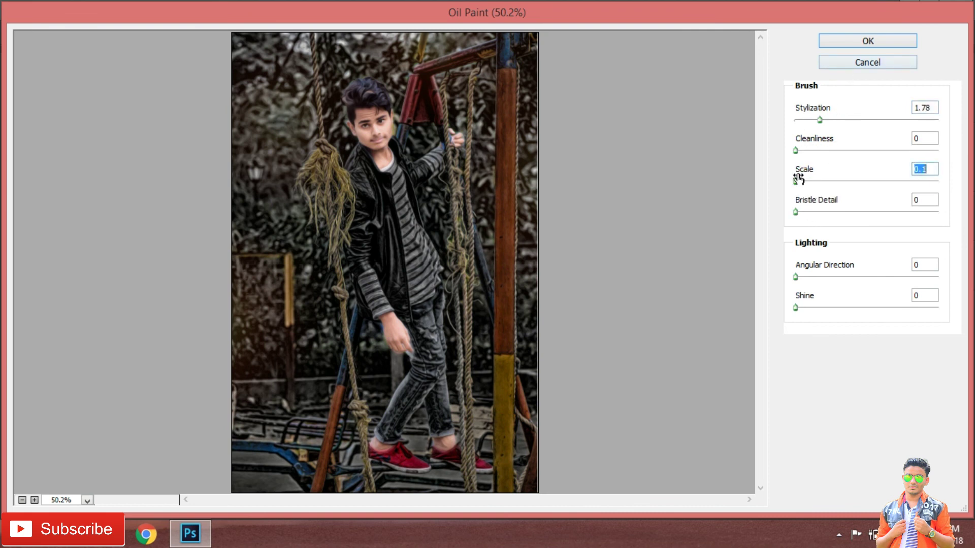
{"action": "left_click_drag", "start_coordinate": [798, 178], "coordinate": [801, 182]}
{"action": "left_click_drag", "start_coordinate": [819, 118], "coordinate": [821, 124]}
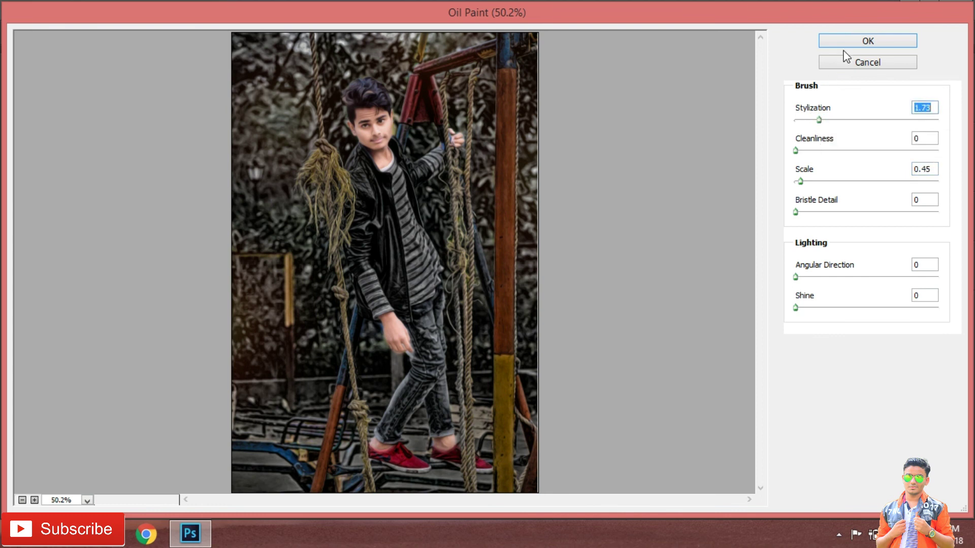
{"action": "left_click_drag", "start_coordinate": [796, 307], "coordinate": [803, 307]}
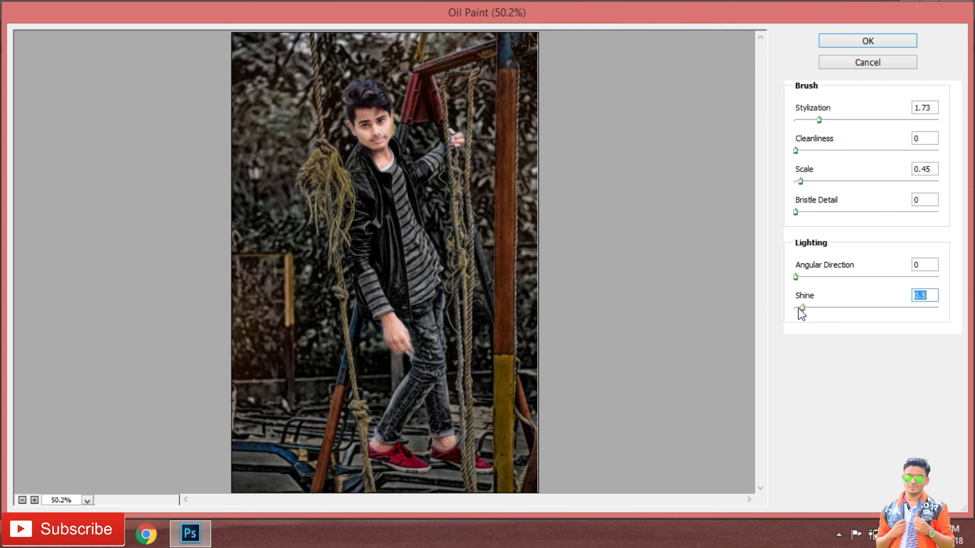
{"action": "left_click", "coordinate": [804, 277]}
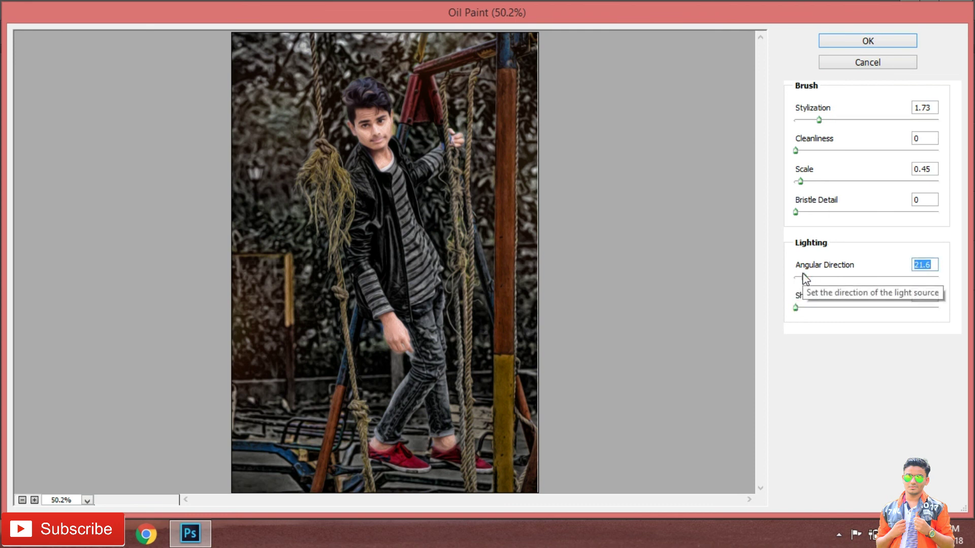
{"action": "left_click_drag", "start_coordinate": [805, 278], "coordinate": [800, 276]}
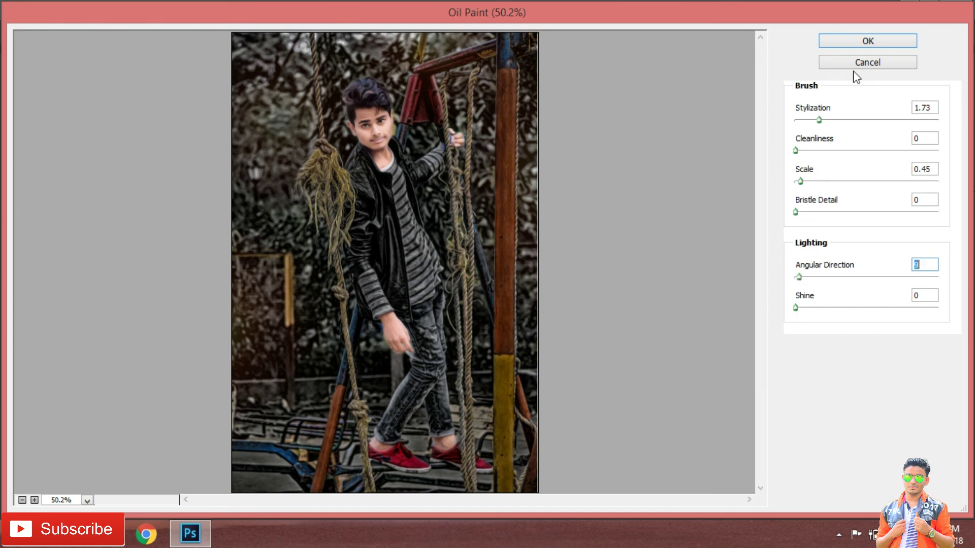
{"action": "left_click", "coordinate": [871, 44]}
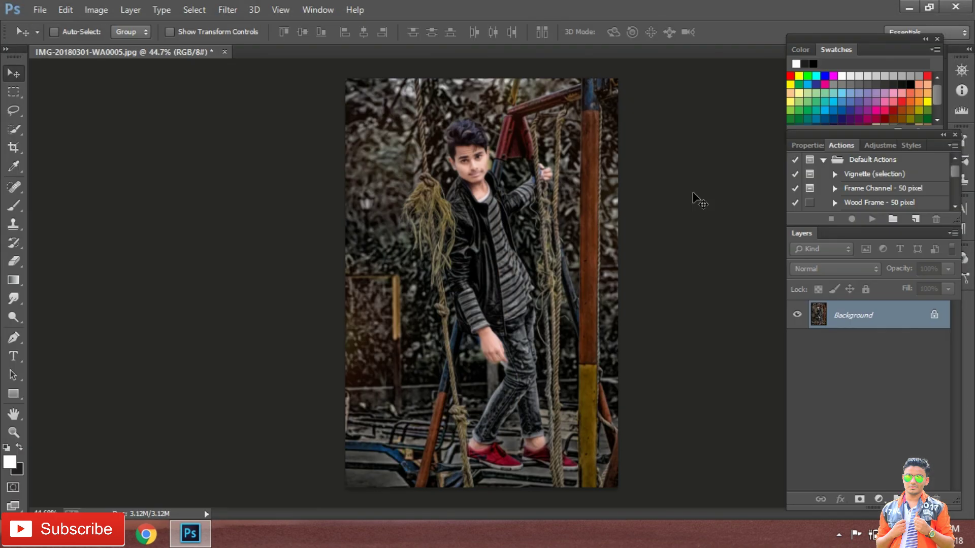
{"action": "scroll", "coordinate": [518, 300], "scroll_direction": "up", "scroll_amount": 2}
{"action": "scroll", "coordinate": [496, 218], "scroll_direction": "up", "scroll_amount": 3}
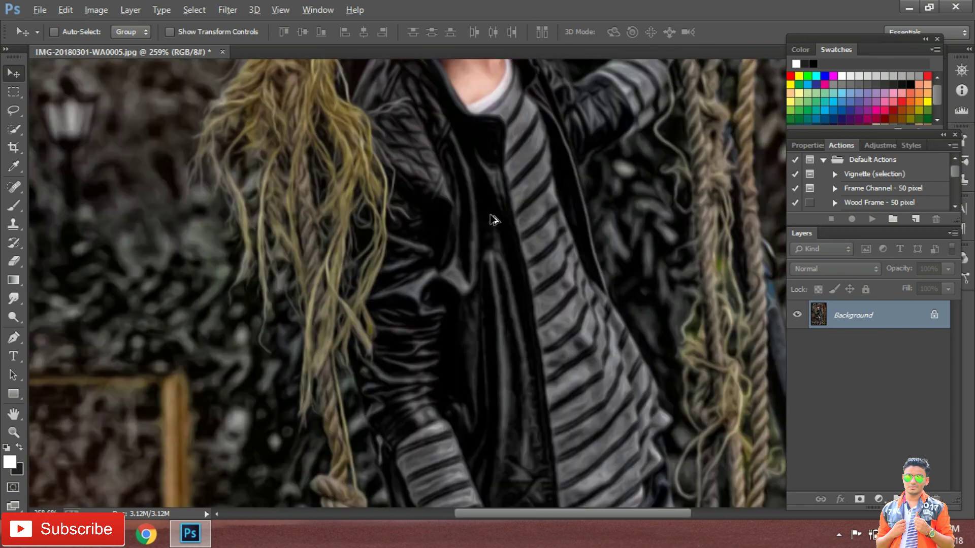
{"action": "scroll", "coordinate": [472, 228], "scroll_direction": "up", "scroll_amount": 2}
{"action": "scroll", "coordinate": [468, 229], "scroll_direction": "down", "scroll_amount": 1}
{"action": "scroll", "coordinate": [129, 246], "scroll_direction": "up", "scroll_amount": 1}
{"action": "scroll", "coordinate": [129, 246], "scroll_direction": "up", "scroll_amount": 3}
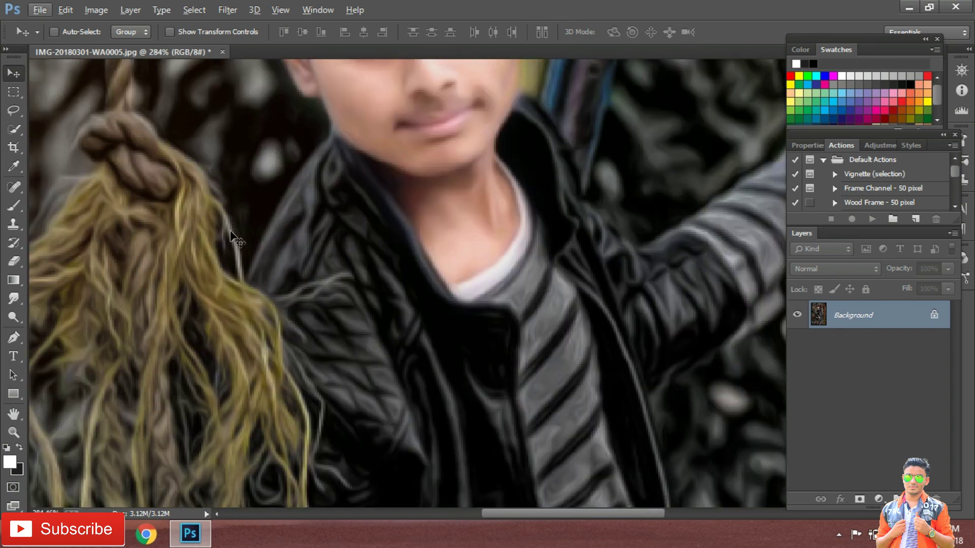
{"action": "scroll", "coordinate": [631, 218], "scroll_direction": "up", "scroll_amount": 3}
{"action": "scroll", "coordinate": [632, 221], "scroll_direction": "up", "scroll_amount": 1}
{"action": "scroll", "coordinate": [632, 223], "scroll_direction": "down", "scroll_amount": 3}
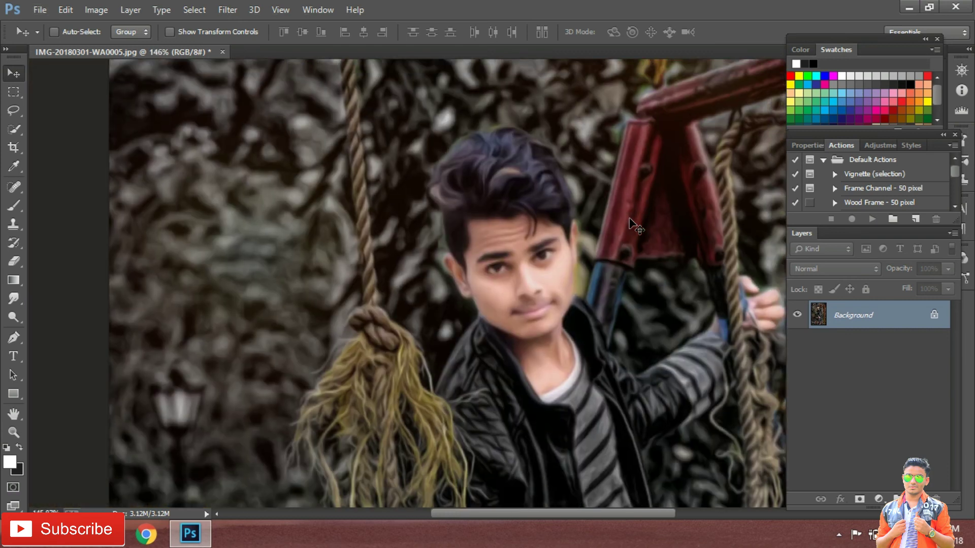
{"action": "scroll", "coordinate": [632, 224], "scroll_direction": "down", "scroll_amount": 2}
{"action": "scroll", "coordinate": [480, 297], "scroll_direction": "down", "scroll_amount": 1}
{"action": "scroll", "coordinate": [482, 297], "scroll_direction": "down", "scroll_amount": 1}
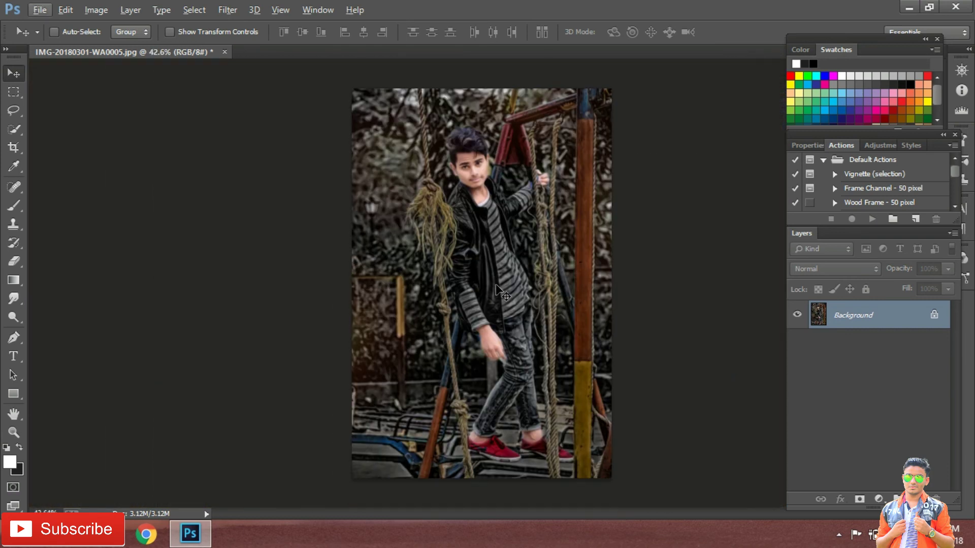
{"action": "scroll", "coordinate": [594, 249], "scroll_direction": "up", "scroll_amount": 1}
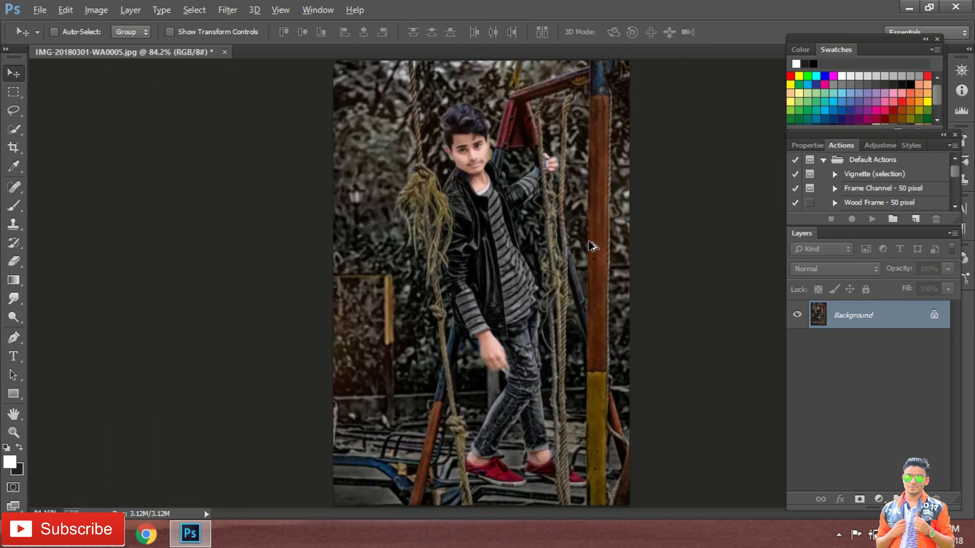
{"action": "scroll", "coordinate": [592, 246], "scroll_direction": "up", "scroll_amount": 3}
{"action": "scroll", "coordinate": [279, 223], "scroll_direction": "up", "scroll_amount": 3}
{"action": "scroll", "coordinate": [286, 218], "scroll_direction": "up", "scroll_amount": 2}
{"action": "scroll", "coordinate": [292, 213], "scroll_direction": "down", "scroll_amount": 2}
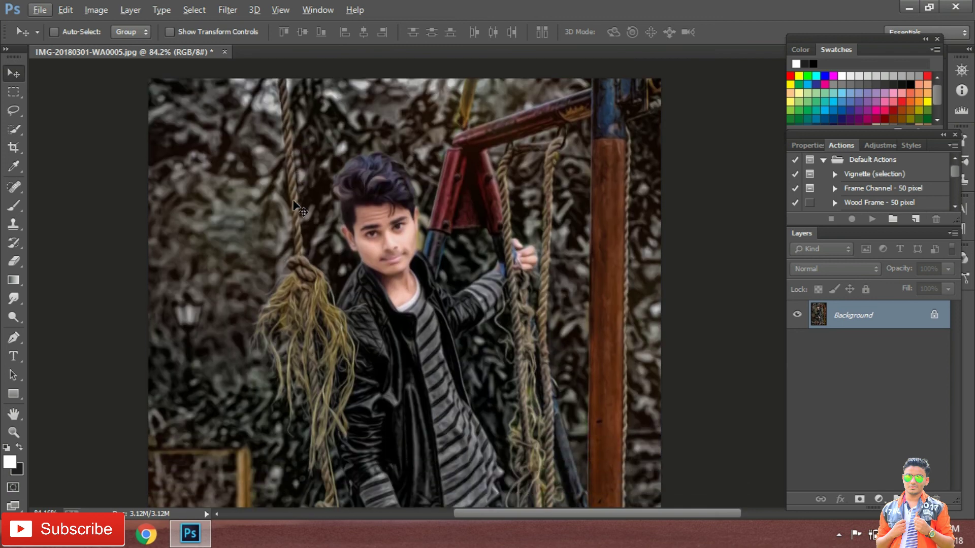
{"action": "scroll", "coordinate": [294, 203], "scroll_direction": "down", "scroll_amount": 3}
{"action": "scroll", "coordinate": [294, 203], "scroll_direction": "down", "scroll_amount": 3}
{"action": "scroll", "coordinate": [293, 203], "scroll_direction": "down", "scroll_amount": 2}
{"action": "scroll", "coordinate": [293, 203], "scroll_direction": "down", "scroll_amount": 1}
{"action": "scroll", "coordinate": [297, 206], "scroll_direction": "down", "scroll_amount": 1}
{"action": "scroll", "coordinate": [297, 206], "scroll_direction": "up", "scroll_amount": 4}
{"action": "scroll", "coordinate": [297, 205], "scroll_direction": "down", "scroll_amount": 2}
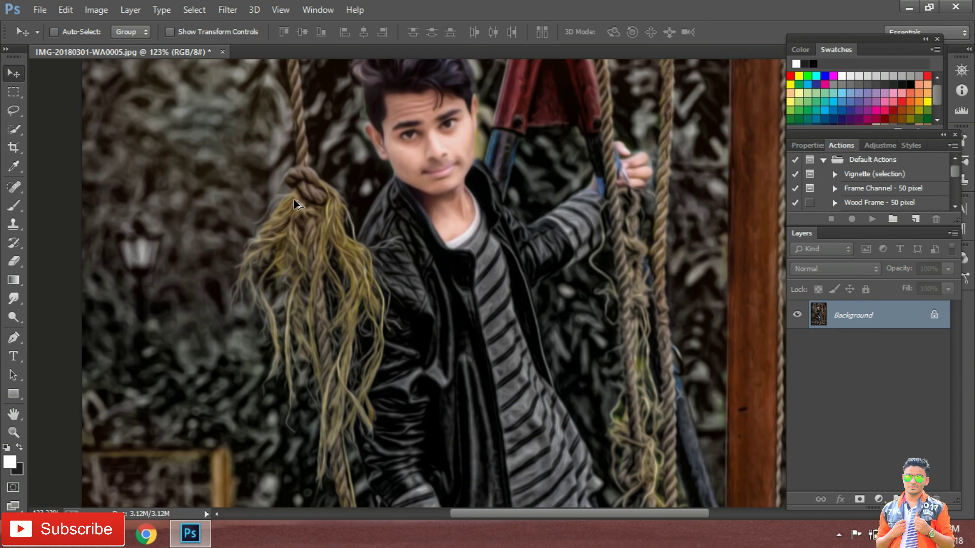